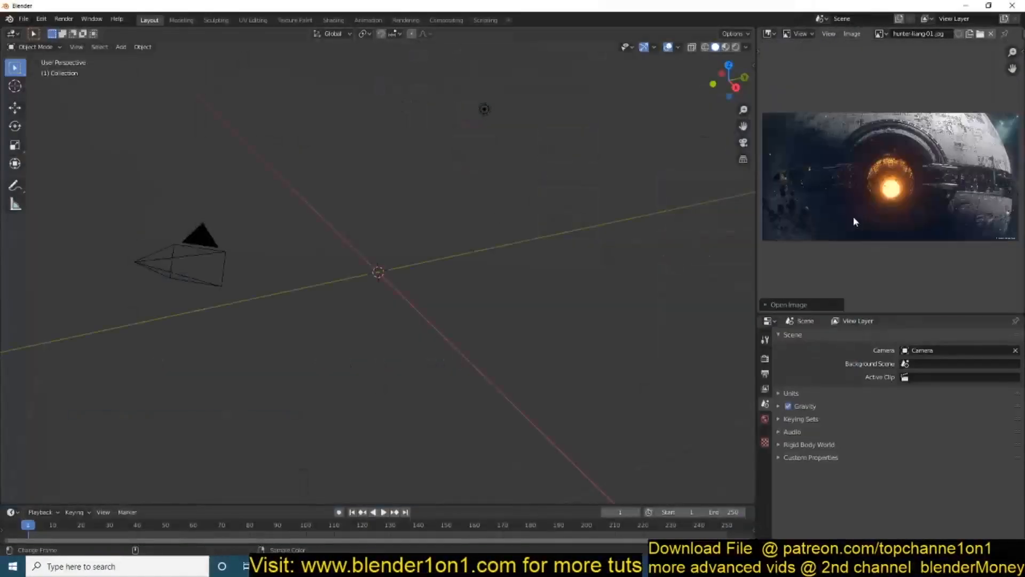
Step: Look through the scene camera and reposition it so the origin sits near the centre of the frame
{"action": "key", "text": "KP_0"}
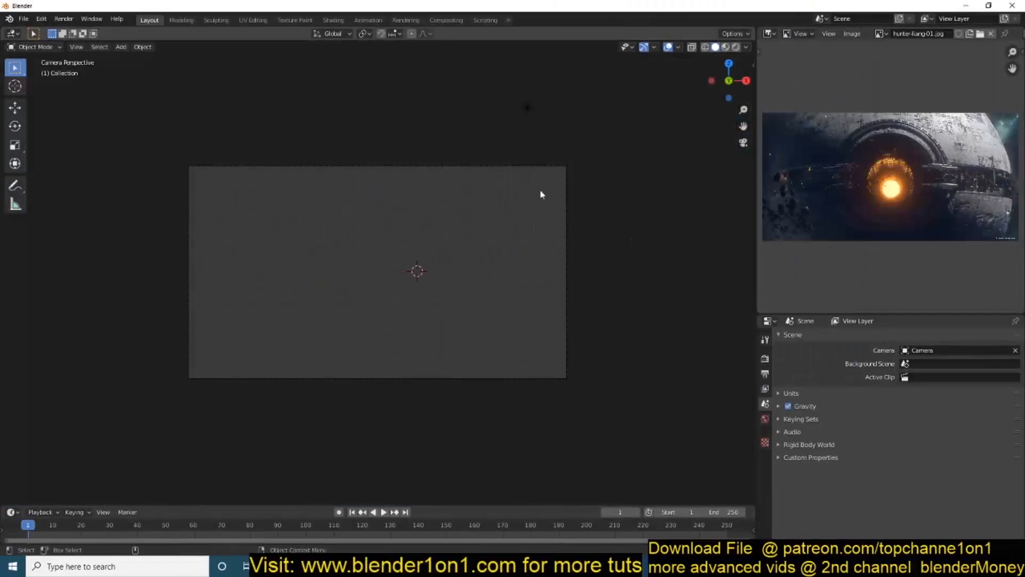
{"action": "left_click", "coordinate": [567, 225]}
{"action": "key", "text": "g"}
{"action": "left_click", "coordinate": [547, 245]}
{"action": "key", "text": "shift+a"}
{"action": "left_click", "coordinate": [430, 305]}
{"action": "key", "text": "s"}
{"action": "key", "text": "Escape"}
{"action": "key", "text": "Delete"}
Step: Add a UV sphere with 64 segments and 32 rings, enlarge it, and give it a 0.007 m Bevel modifier limited by angle
{"action": "key", "text": "shift+a"}
{"action": "left_click", "coordinate": [556, 373]}
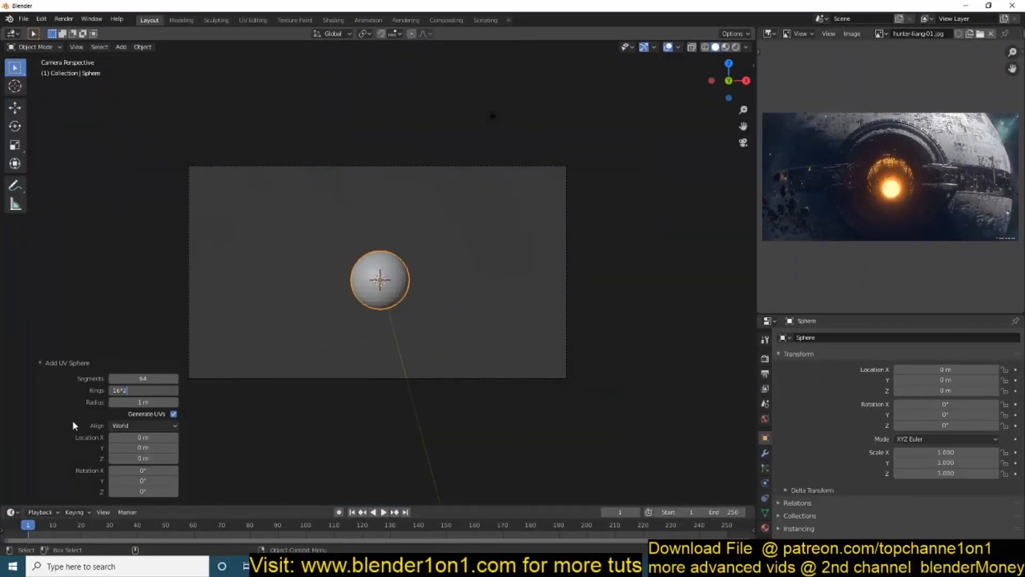
{"action": "key", "text": "Return"}
{"action": "key", "text": "s"}
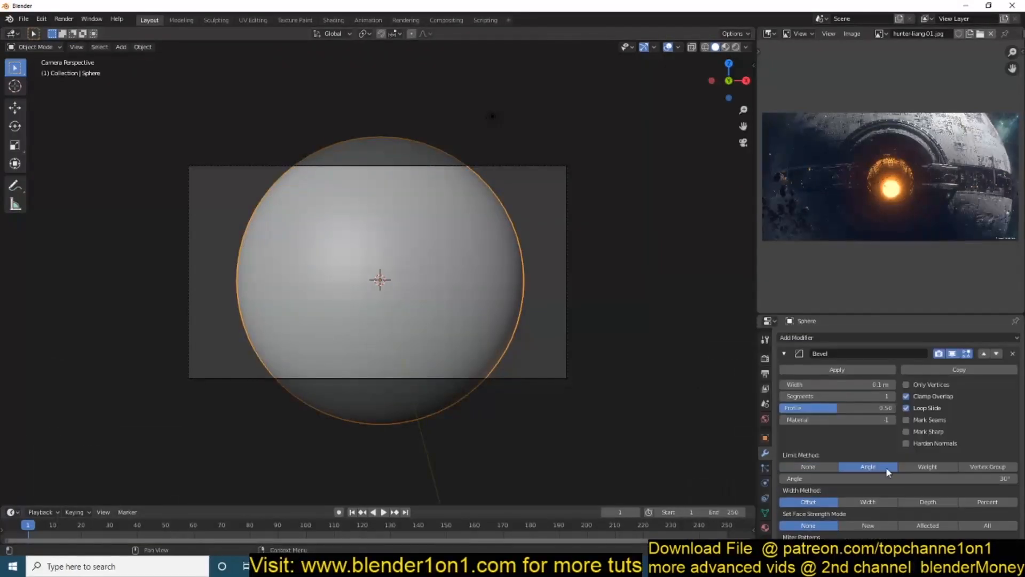
{"action": "key", "text": "Tab"}
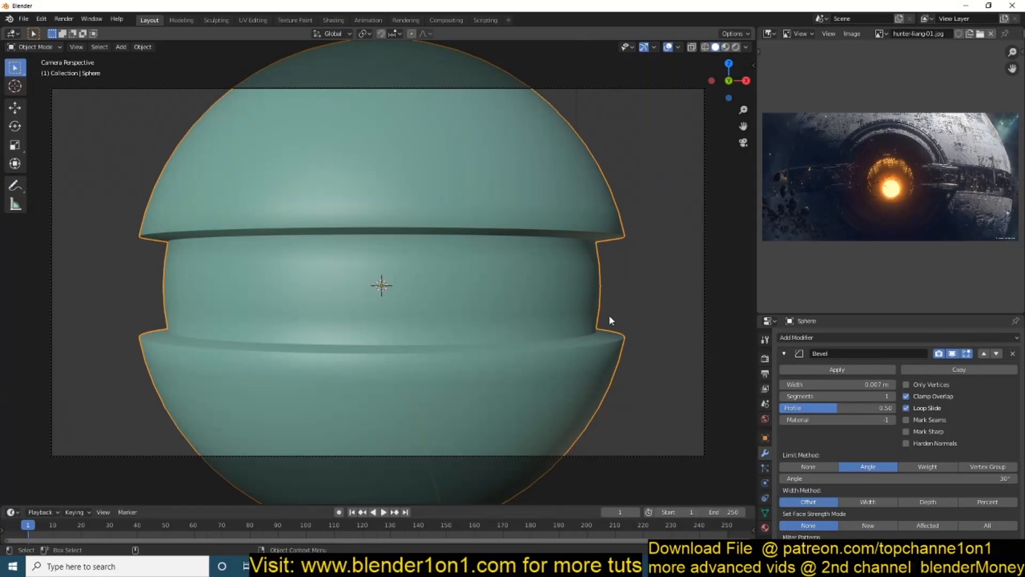
Step: Merge all the sphere's vertices by distance and shrink its equatorial face band inward to form a groove
{"action": "key", "text": "Tab"}
{"action": "key", "text": "a"}
{"action": "right_click", "coordinate": [633, 271]}
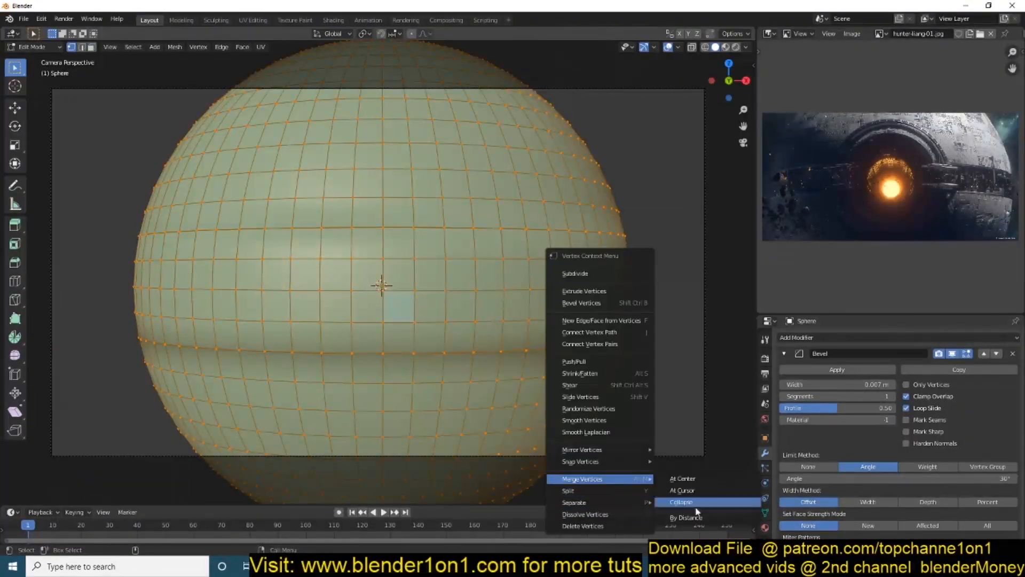
{"action": "left_click", "coordinate": [694, 474]}
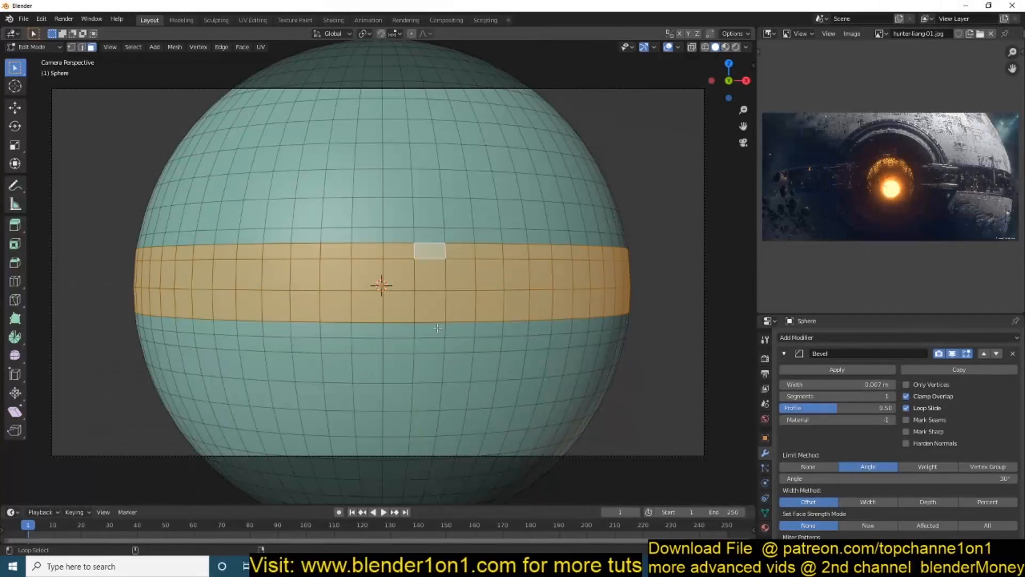
{"action": "left_click", "coordinate": [444, 326], "text": "alt+shift"}
{"action": "key", "text": "alt+s"}
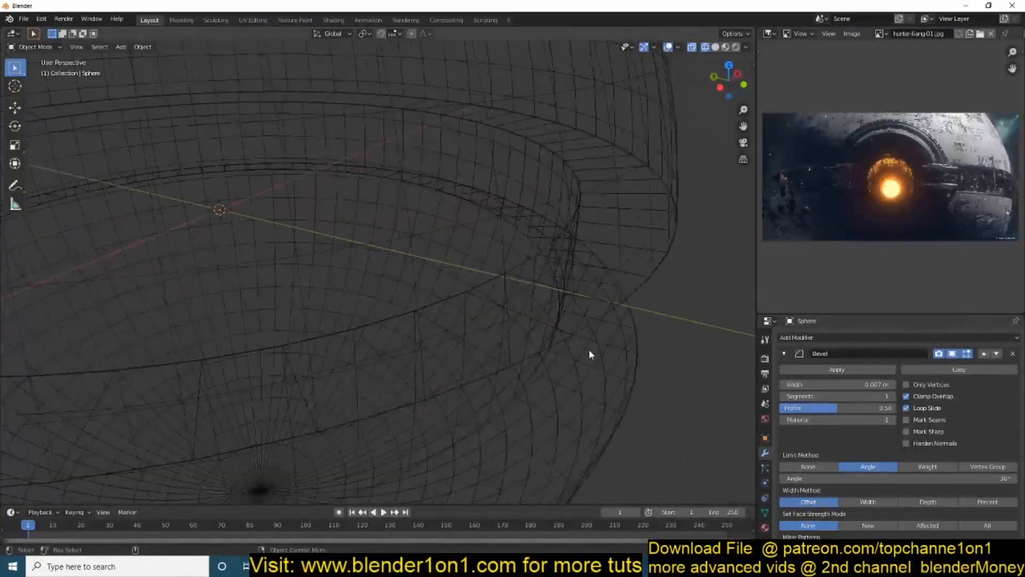
Step: Turn on Harden Normals for the bevel and Auto Smooth for the sphere's mesh
{"action": "left_click", "coordinate": [928, 443]}
{"action": "left_click", "coordinate": [764, 512]}
{"action": "left_click", "coordinate": [796, 499]}
{"action": "scroll", "coordinate": [567, 351], "scroll_direction": "up", "scroll_amount": 1}
Step: Save the project as death star.blend in a death star folder inside the november directory
{"action": "key", "text": "ctrl+s"}
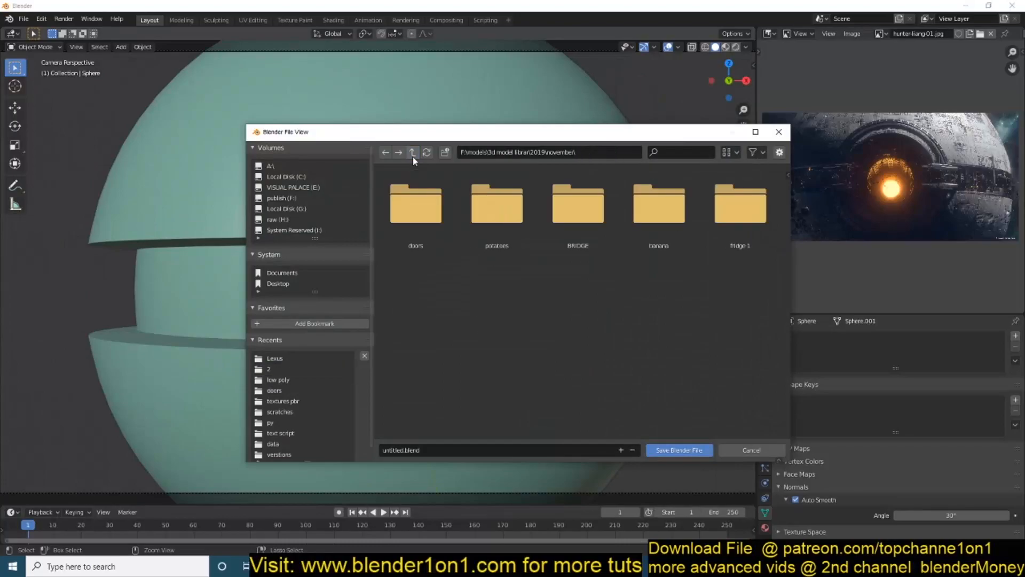
{"action": "type", "text": "star"}
{"action": "key", "text": "Return"}
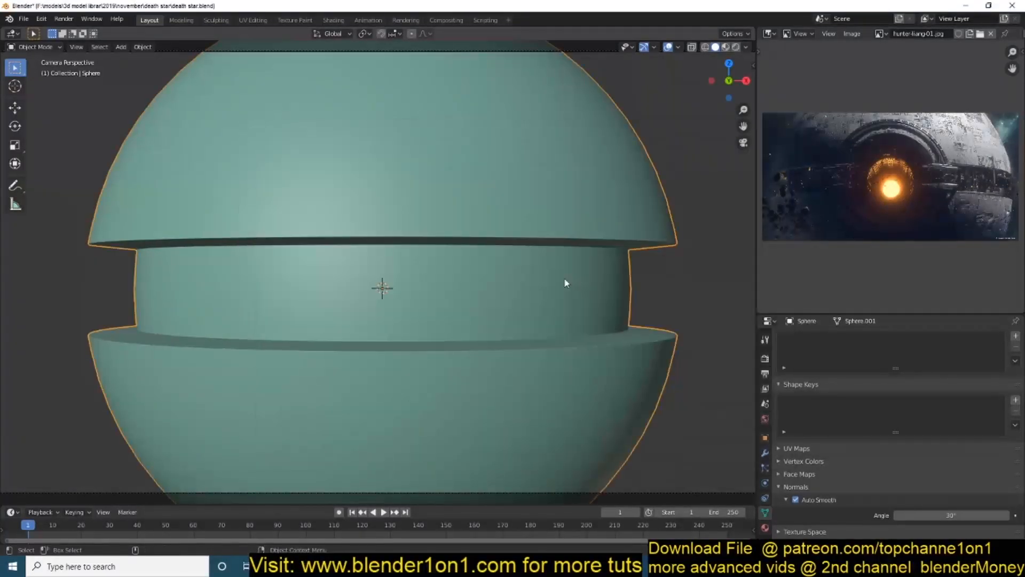
Step: Add a cylinder, rotate it 90° about X, scale it by about 1.47, and place it at the sphere's front
{"action": "key", "text": "shift+a"}
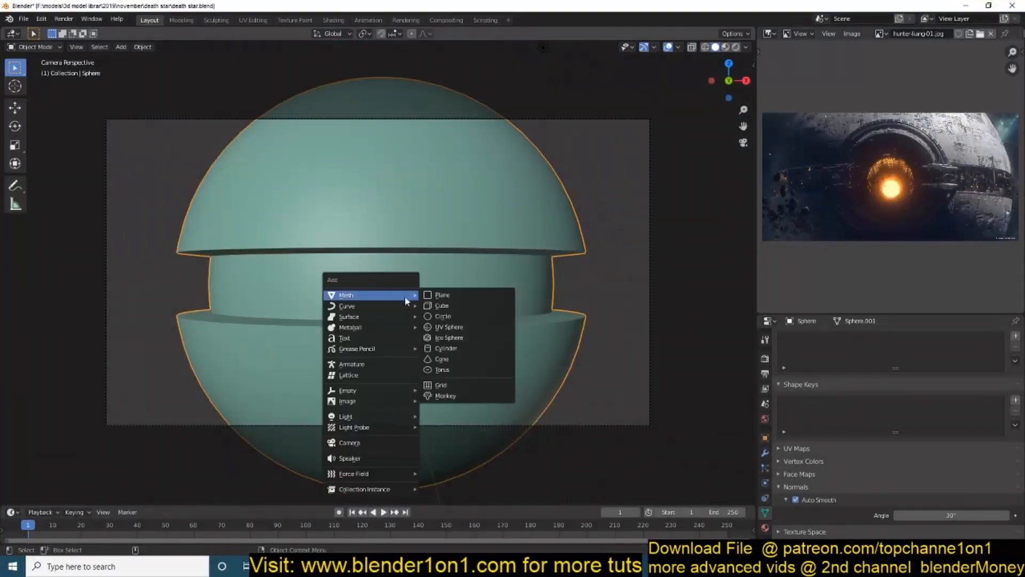
{"action": "left_click", "coordinate": [458, 366]}
{"action": "key", "text": "r"}
{"action": "key", "text": "x"}
{"action": "key", "text": "9"}
{"action": "key", "text": "0"}
{"action": "key", "text": "Return"}
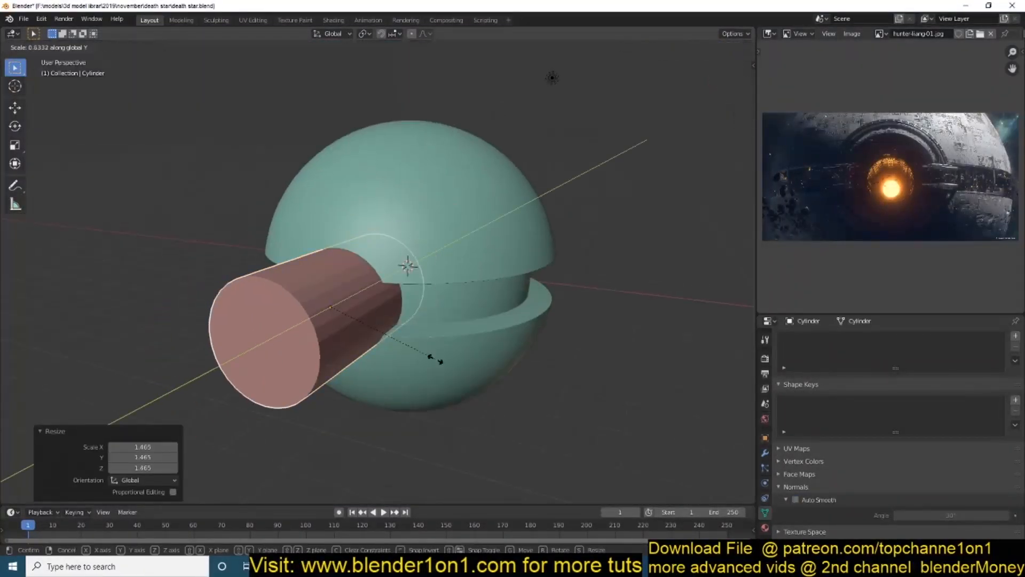
Step: Display the cylinder as wire and subtract it from the sphere with a Boolean Difference modifier placed before the bevel
{"action": "left_click", "coordinate": [765, 438]}
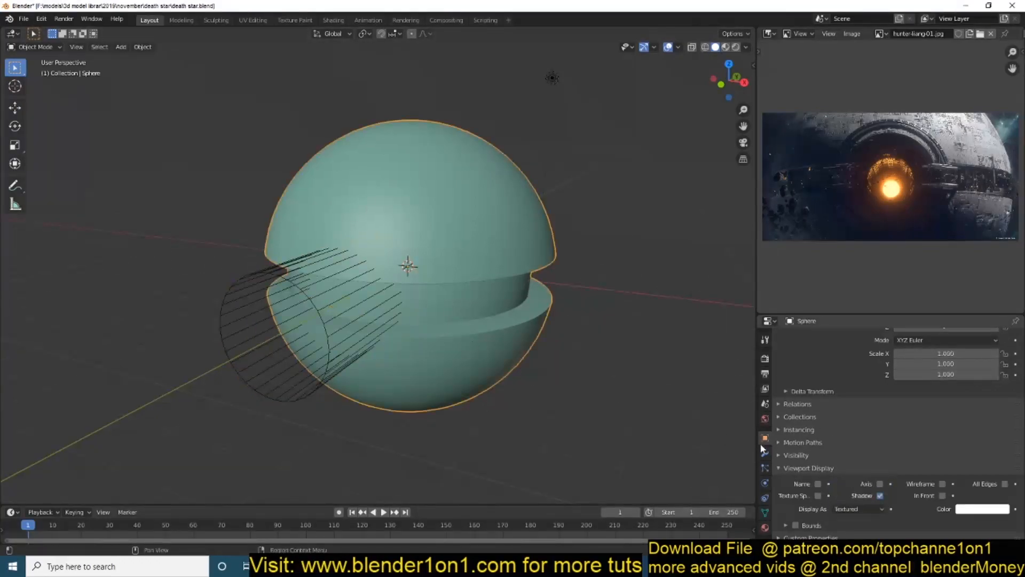
{"action": "left_click", "coordinate": [764, 453]}
{"action": "left_click", "coordinate": [898, 337]}
{"action": "left_click", "coordinate": [801, 442]}
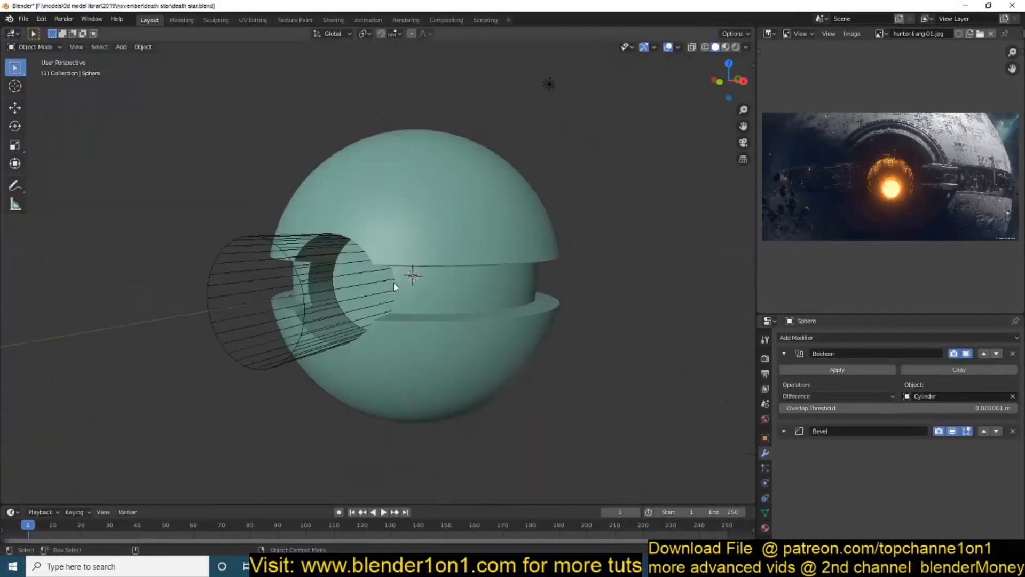
Step: Split the 3D view for a separate camera preview and turn one of the new areas into a Shader Editor
{"action": "key", "text": "KP_0"}
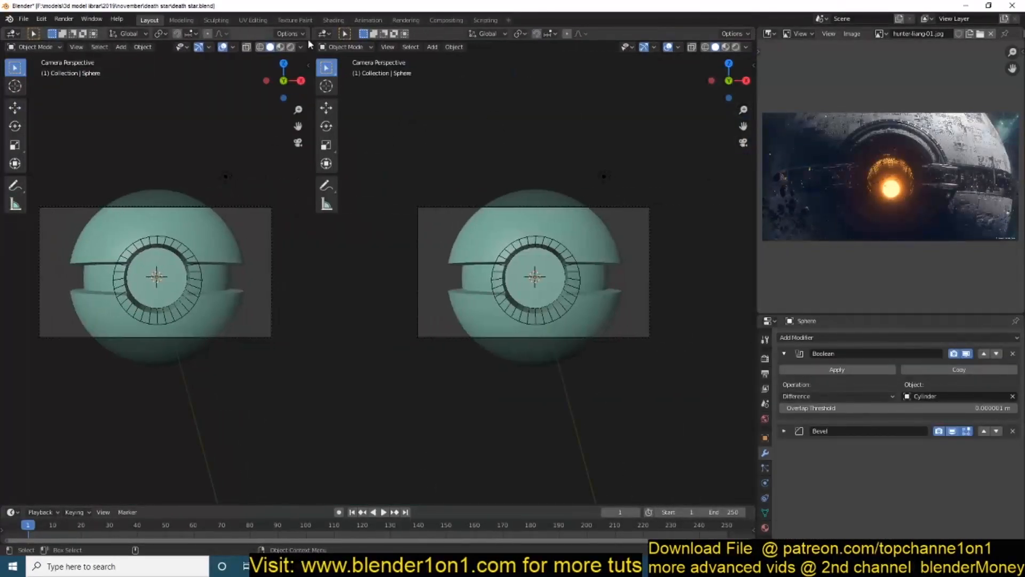
{"action": "left_click", "coordinate": [11, 312]}
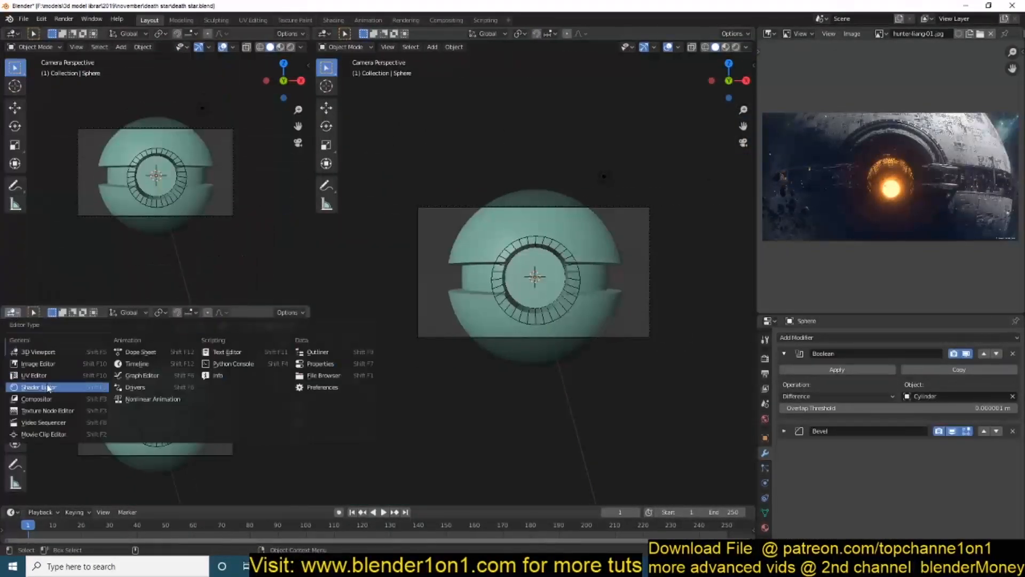
{"action": "left_click", "coordinate": [48, 387]}
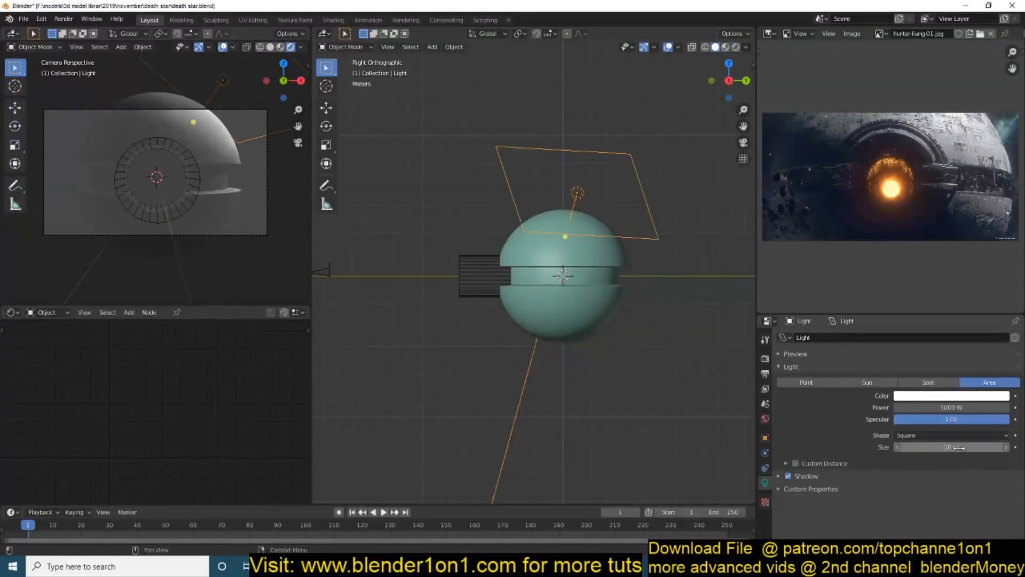
Step: Set the area light's size to 5 m and move and rotate it behind the sphere, aimed at the model
{"action": "left_click", "coordinate": [960, 448]}
{"action": "type", "text": "5"}
{"action": "key", "text": "Return"}
{"action": "key", "text": "KP_7"}
{"action": "key", "text": "g"}
{"action": "left_click", "coordinate": [598, 175]}
{"action": "key", "text": "r"}
{"action": "key", "text": "r"}
{"action": "left_click", "coordinate": [710, 202]}
Step: Duplicate the area light, clear the copy's rotation, and rotate it 90° about X and 45° about Y in front of the sphere
{"action": "key", "text": "shift+d"}
{"action": "left_click", "coordinate": [595, 338]}
{"action": "key", "text": "alt+r"}
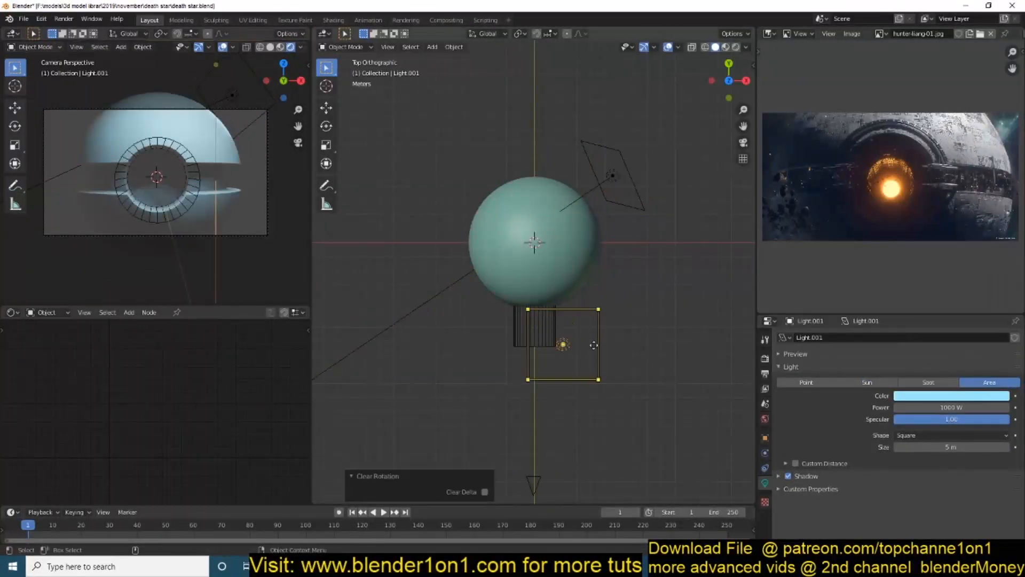
{"action": "key", "text": "g"}
{"action": "left_click", "coordinate": [592, 276]}
{"action": "type", "text": "rx90"}
{"action": "key", "text": "Return"}
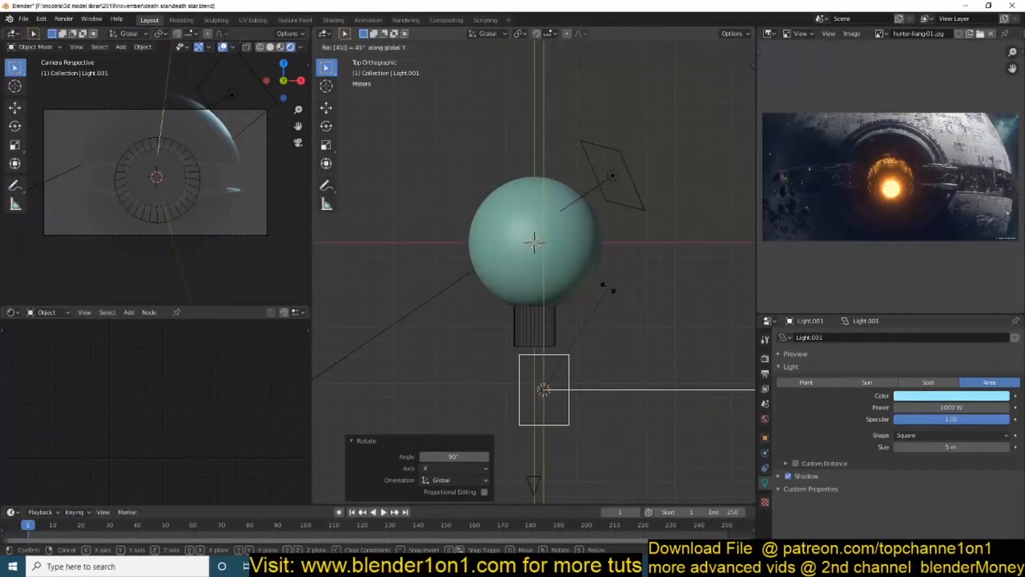
{"action": "key", "text": "Return"}
Step: Place the copied light above and in front of the sphere and tilt it about -36° around its local X axis
{"action": "key", "text": "KP_1"}
{"action": "key", "text": "r"}
{"action": "left_click", "coordinate": [460, 118]}
{"action": "key", "text": "g"}
{"action": "left_click", "coordinate": [612, 154]}
{"action": "key", "text": "KP_3"}
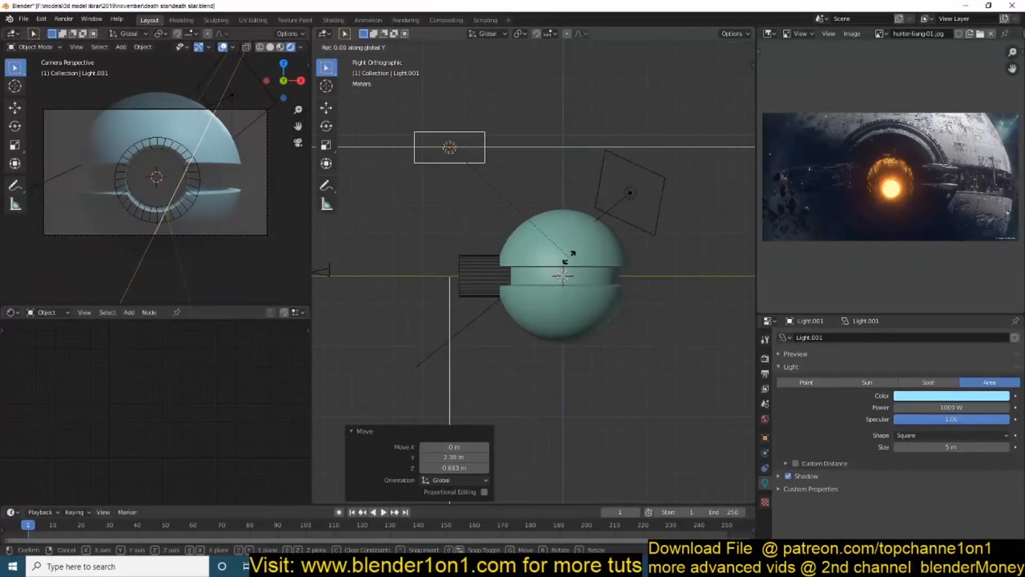
Step: Set the world background to a very dark blue and save the file
{"action": "left_click", "coordinate": [765, 358]}
{"action": "left_click", "coordinate": [764, 419]}
{"action": "left_click", "coordinate": [947, 407]}
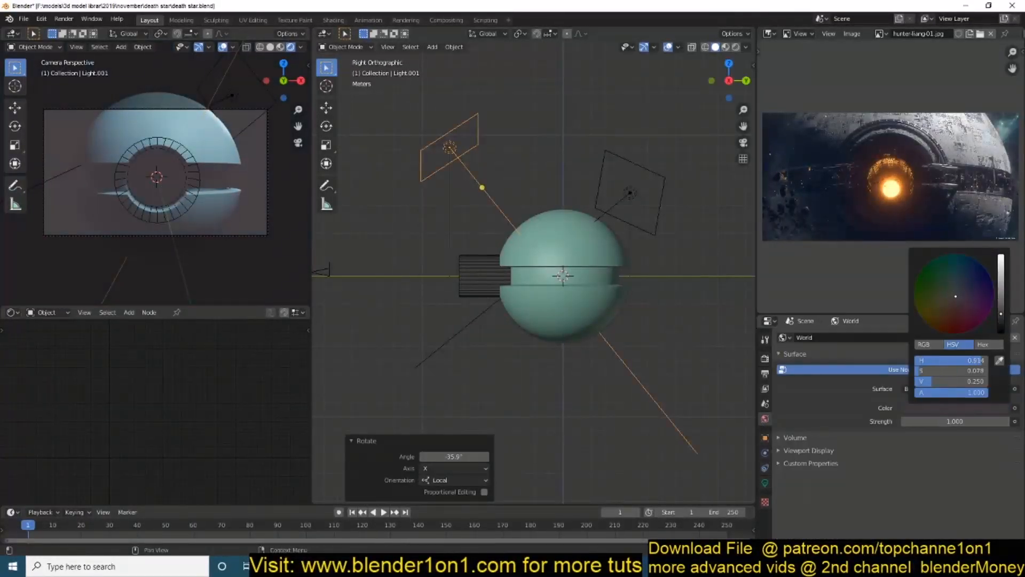
{"action": "key", "text": "ctrl+s"}
Step: Enable Contact Shadows on the copied area light and save the file
{"action": "left_click", "coordinate": [764, 484]}
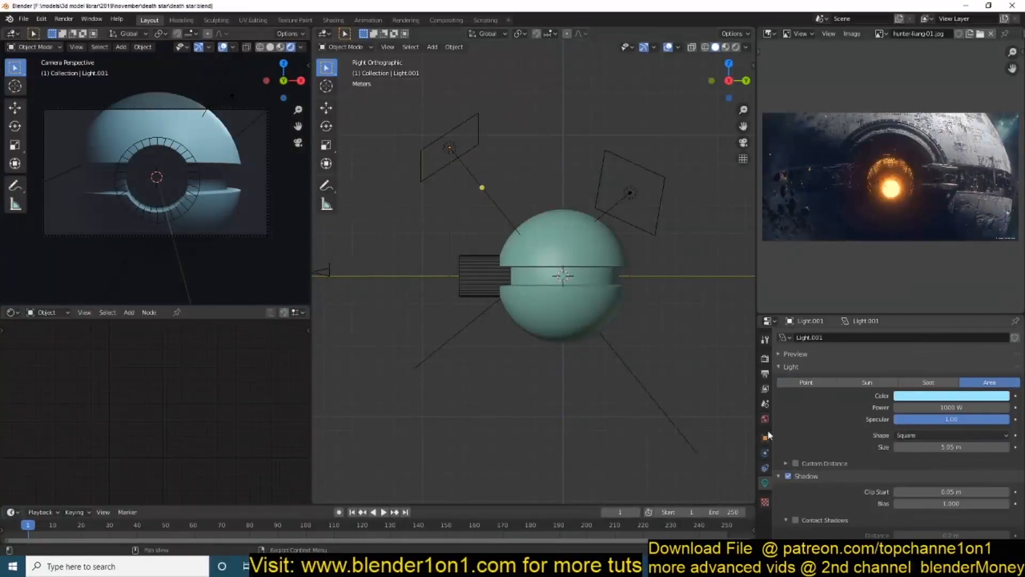
{"action": "left_click", "coordinate": [621, 335]}
{"action": "key", "text": "ctrl+s"}
Step: Hide the overlays in the camera preview
{"action": "scroll", "coordinate": [891, 177], "scroll_direction": "up", "scroll_amount": 2}
{"action": "scroll", "coordinate": [890, 427], "scroll_direction": "down", "scroll_amount": 2}
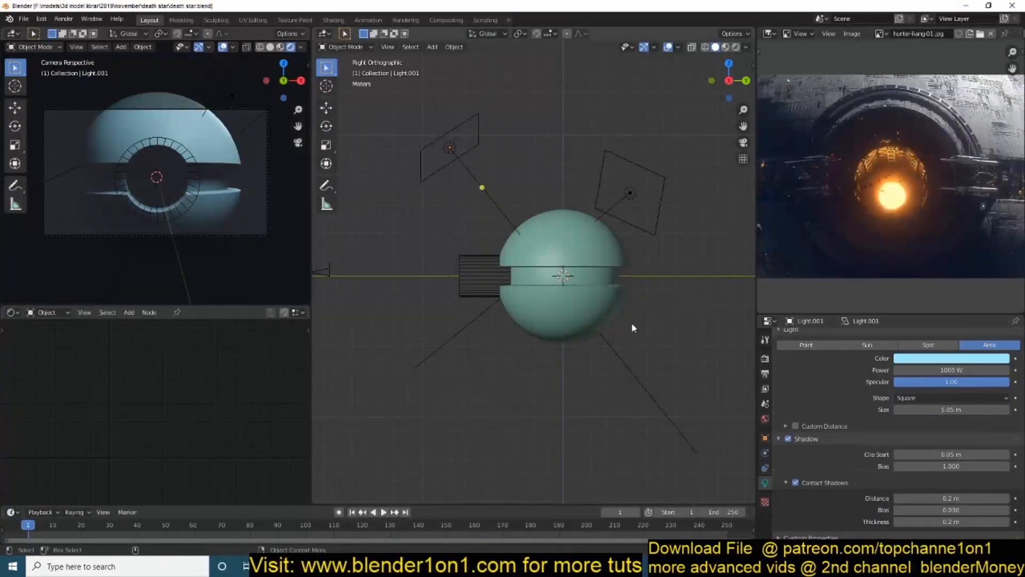
{"action": "scroll", "coordinate": [534, 272], "scroll_direction": "up", "scroll_amount": 2}
{"action": "key", "text": "shift+alt+z"}
Step: Move the cutting cylinder's inner end face along Y to deepen the bore past the sphere's centre
{"action": "scroll", "coordinate": [156, 172], "scroll_direction": "up", "scroll_amount": 1}
{"action": "middle_click_drag", "start_coordinate": [499, 265], "coordinate": [555, 273]}
{"action": "left_click", "coordinate": [428, 277]}
{"action": "key", "text": "Tab"}
{"action": "key", "text": "z"}
{"action": "left_click", "coordinate": [475, 279]}
{"action": "left_click", "coordinate": [655, 277]}
{"action": "key", "text": "g"}
{"action": "key", "text": "y"}
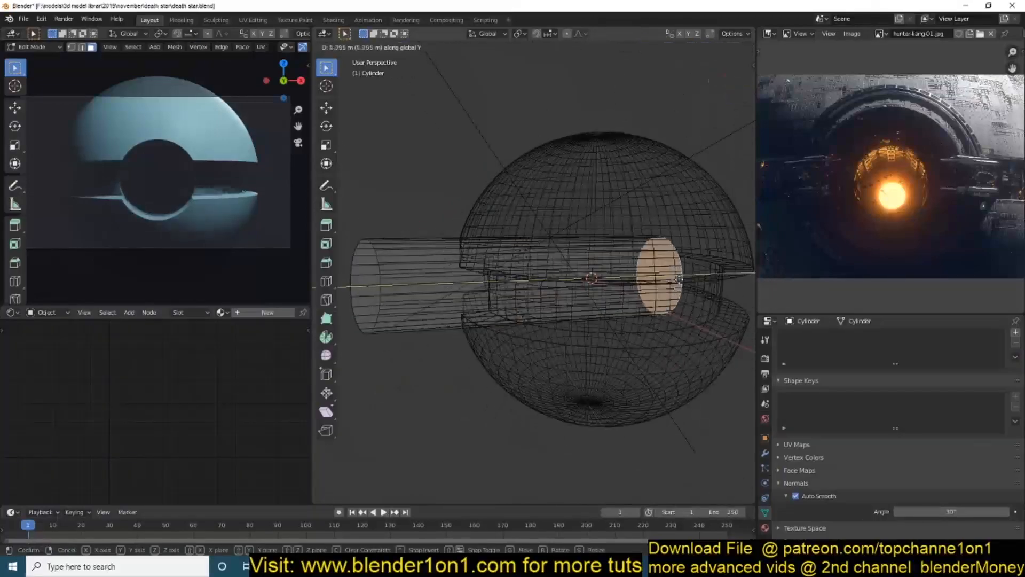
{"action": "key", "text": "Tab"}
Step: Add a second UV sphere at the centre, scale it to about 0.6, and shift it back along Y inside the bore
{"action": "key", "text": "KP_1"}
{"action": "key", "text": "shift+a"}
{"action": "left_click", "coordinate": [597, 310]}
{"action": "key", "text": "s"}
{"action": "left_click", "coordinate": [586, 317]}
{"action": "key", "text": "KP_3"}
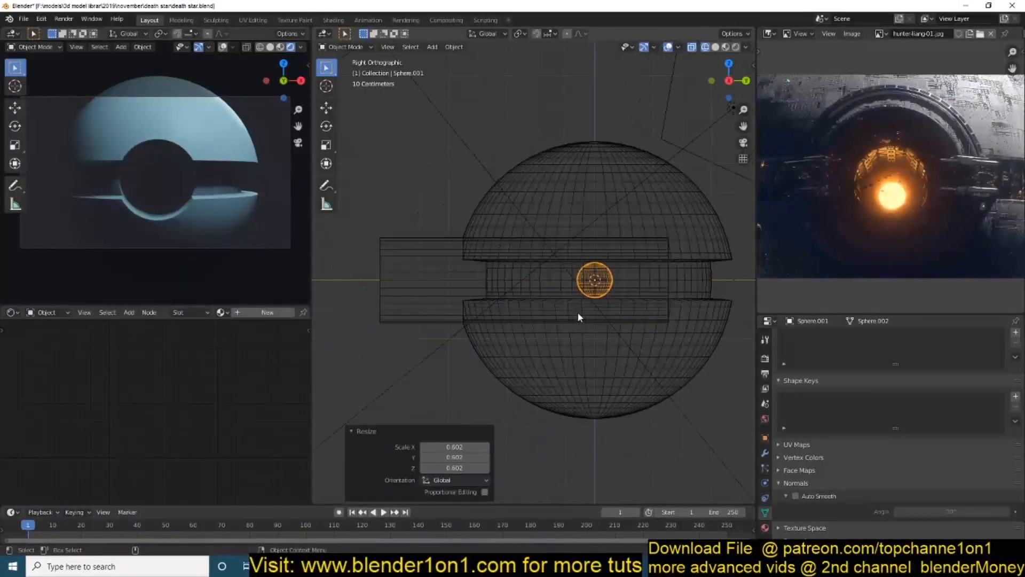
Step: Give the small sphere a new material named light with a yellow emission colour, and enable Bloom for the render
{"action": "left_click", "coordinate": [267, 312]}
{"action": "scroll", "coordinate": [233, 389], "scroll_direction": "up", "scroll_amount": 6}
{"action": "left_click", "coordinate": [766, 358]}
{"action": "left_click", "coordinate": [788, 384]}
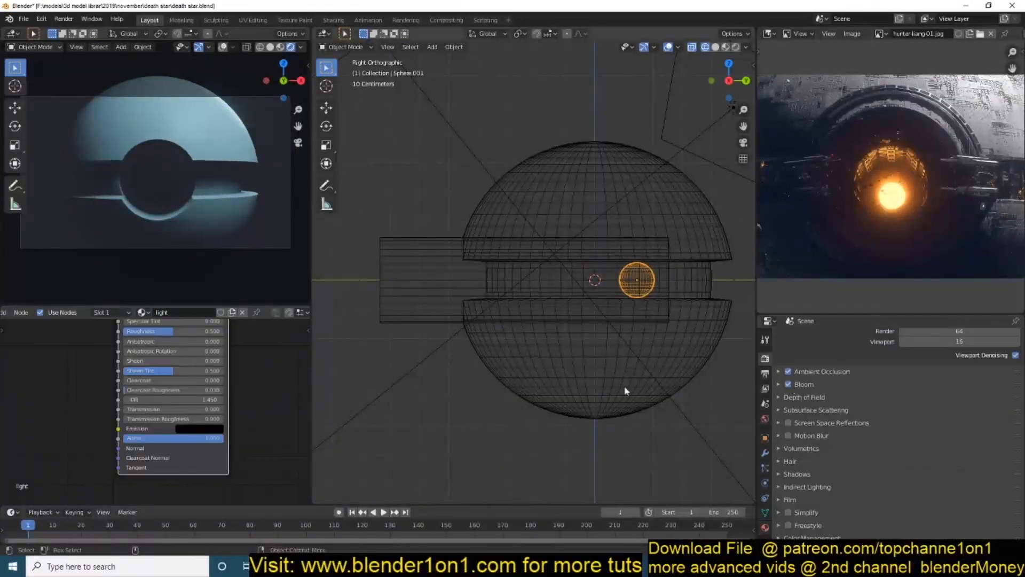
{"action": "scroll", "coordinate": [200, 432], "scroll_direction": "up", "scroll_amount": 3}
{"action": "left_click", "coordinate": [201, 433]}
Step: Add a point light at a 3D cursor placed beside the small sphere and move it along X into the bore
{"action": "right_click", "coordinate": [620, 281], "text": "shift"}
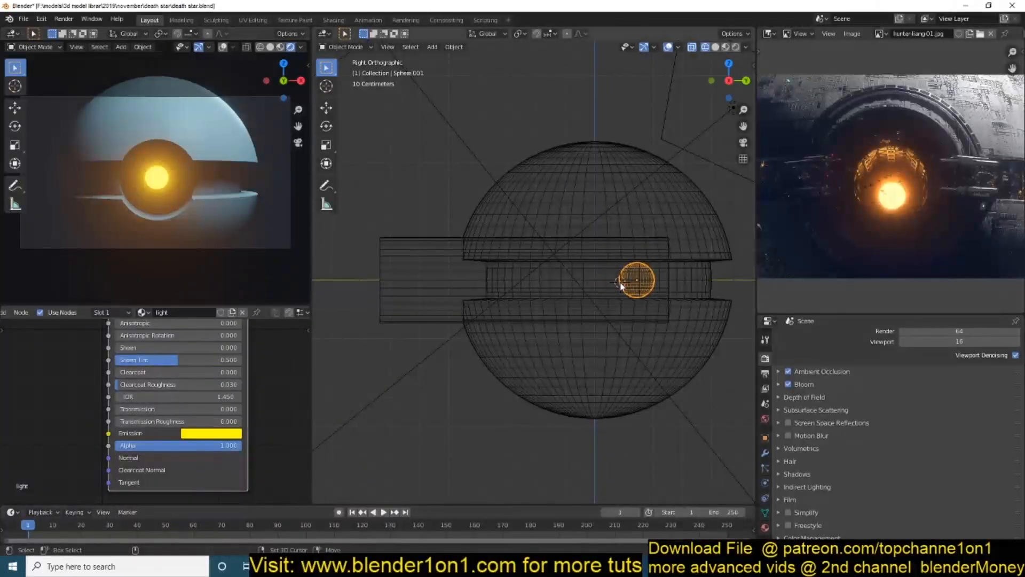
{"action": "key", "text": "shift+a"}
{"action": "left_click", "coordinate": [647, 401]}
{"action": "key", "text": "KP_1"}
{"action": "key", "text": "g"}
{"action": "key", "text": "x"}
{"action": "left_click", "coordinate": [536, 310]}
{"action": "key", "text": "KP_3"}
{"action": "scroll", "coordinate": [558, 313], "scroll_direction": "up", "scroll_amount": 2}
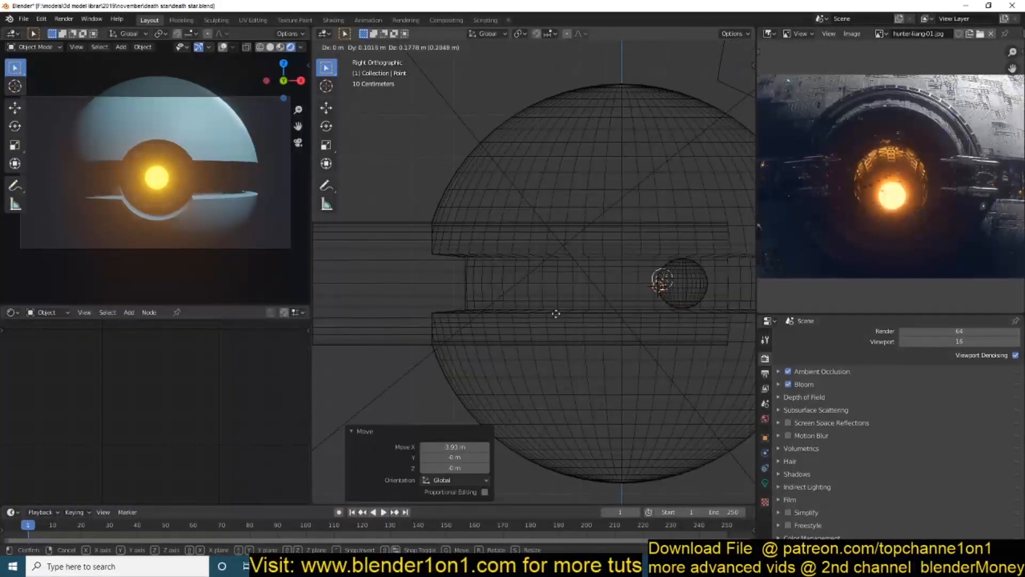
Step: Make the point light orange, lower its power, and limit its reach with Custom Distance
{"action": "left_click", "coordinate": [766, 483]}
{"action": "left_click", "coordinate": [951, 370]}
{"action": "left_click_drag", "start_coordinate": [951, 382], "coordinate": [918, 381]}
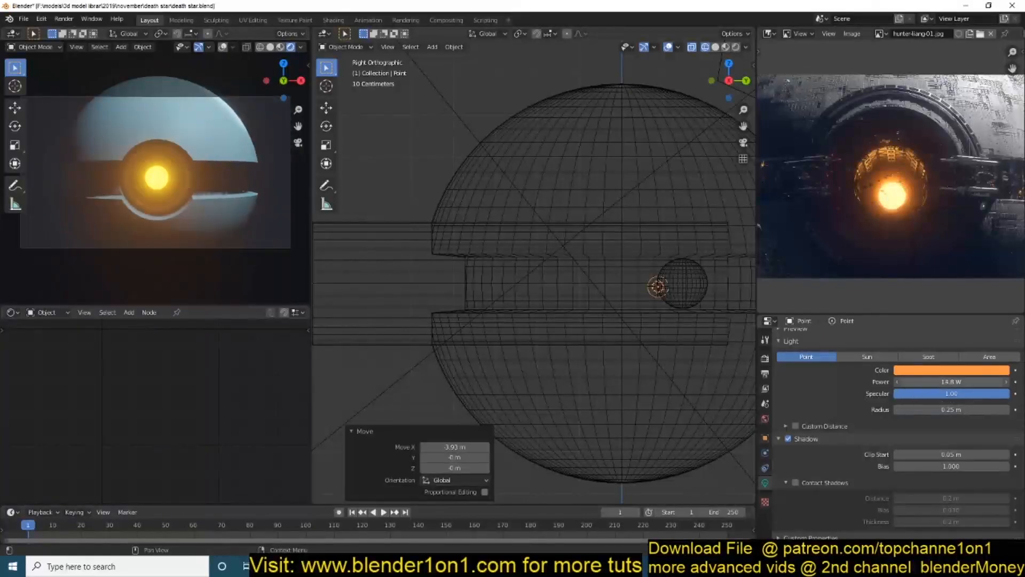
{"action": "left_click", "coordinate": [796, 425]}
{"action": "left_click", "coordinate": [918, 427]}
{"action": "scroll", "coordinate": [662, 309], "scroll_direction": "up", "scroll_amount": 2}
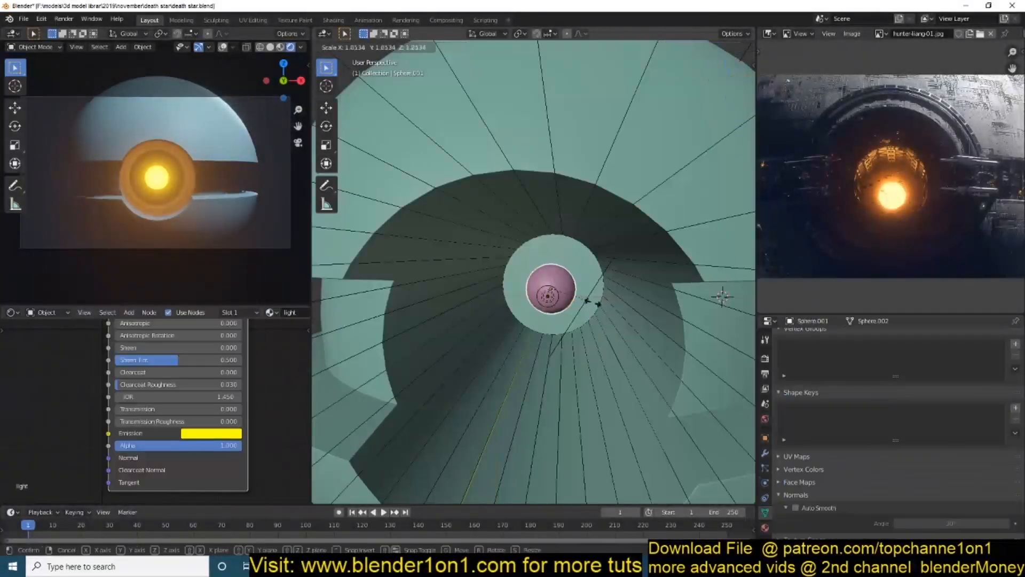
Step: Enlarge the glowing sphere and reposition it along Y inside the bore
{"action": "key", "text": "g"}
{"action": "key", "text": "y"}
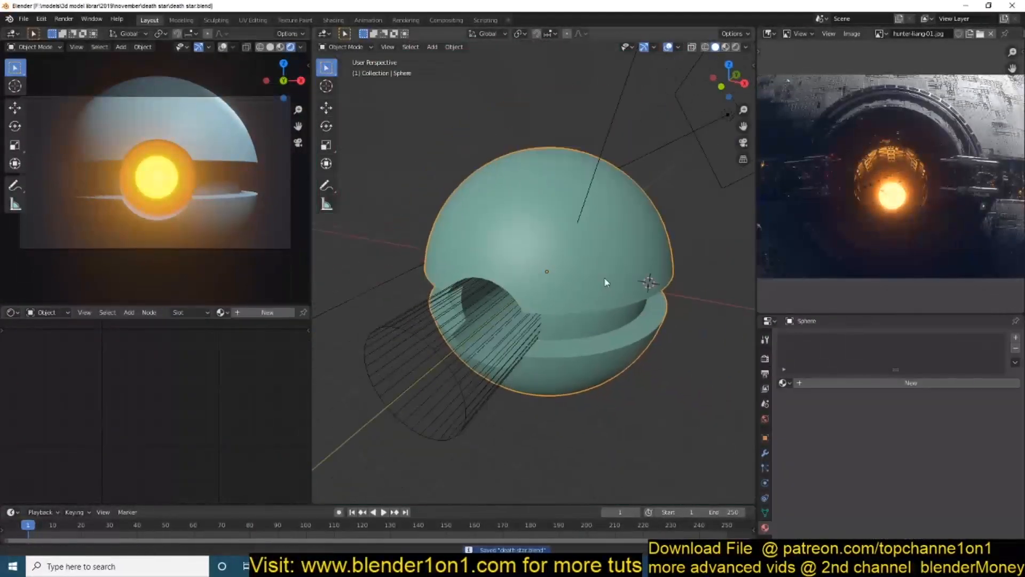
{"action": "middle_click_drag", "start_coordinate": [606, 279], "coordinate": [547, 234]}
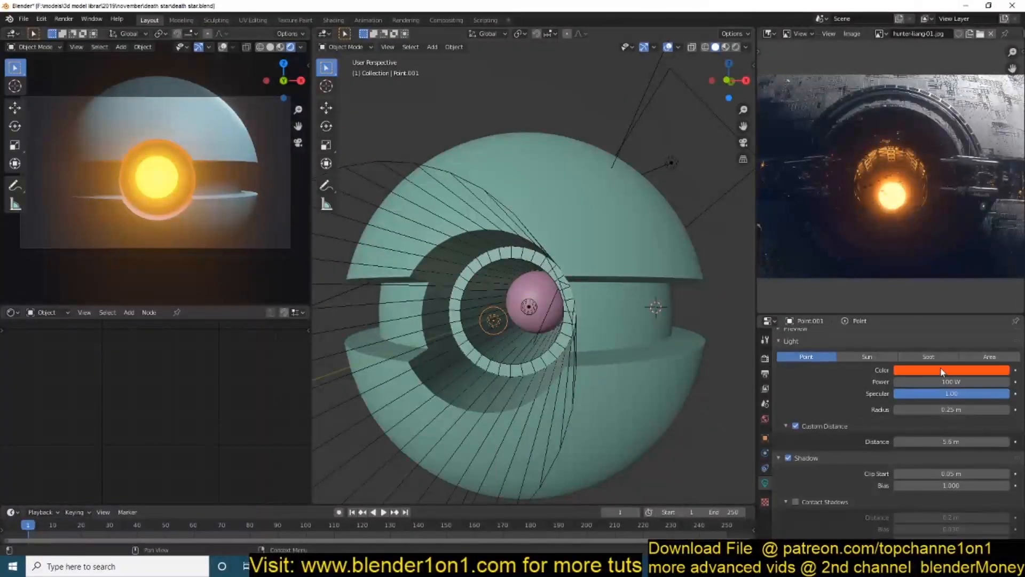
Step: Adjust the orange-red colour of the second point light in the bore and save the file
{"action": "left_click", "coordinate": [943, 371]}
{"action": "left_click", "coordinate": [786, 426]}
{"action": "left_click", "coordinate": [672, 162]}
{"action": "key", "text": "ctrl+s"}
Step: Examine the cutting cylinder's mesh in Edit Mode from several views and save the file
{"action": "left_click", "coordinate": [529, 304]}
{"action": "middle_click_drag", "start_coordinate": [533, 299], "coordinate": [607, 353]}
{"action": "left_click", "coordinate": [668, 336]}
{"action": "key", "text": "Tab"}
{"action": "key", "text": "Tab"}
{"action": "scroll", "coordinate": [748, 476], "scroll_direction": "down", "scroll_amount": 4}
{"action": "scroll", "coordinate": [748, 476], "scroll_direction": "up", "scroll_amount": 4}
{"action": "key", "text": "Tab"}
{"action": "key", "text": "Tab"}
{"action": "key", "text": "ctrl+s"}
Step: Set the cutting cylinder's viewport display to Solid
{"action": "left_click", "coordinate": [765, 438]}
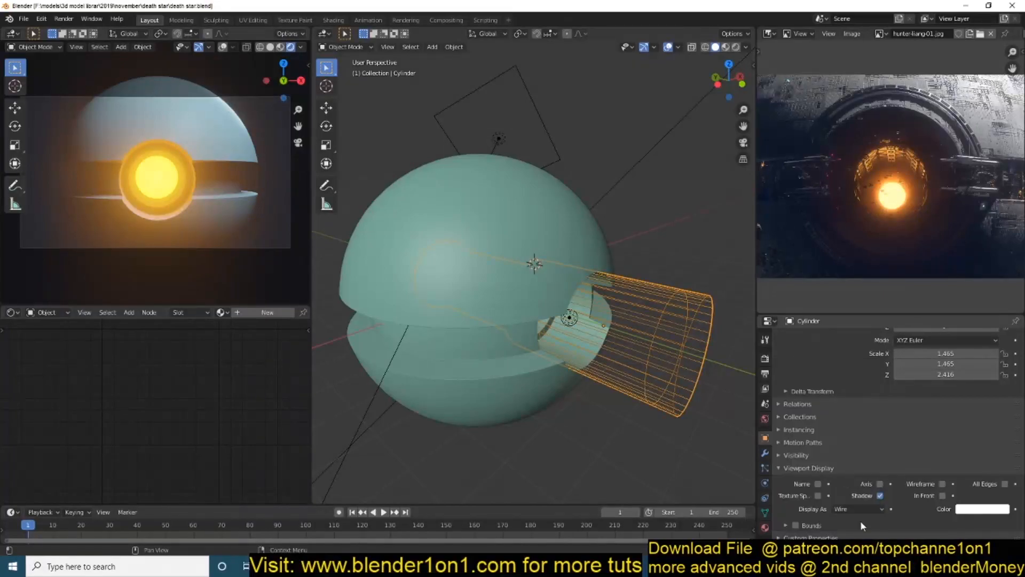
{"action": "left_click", "coordinate": [860, 509]}
{"action": "left_click", "coordinate": [853, 472]}
Step: Add loop cuts around the cutting cylinder that enclose a narrow band of faces near its outer end
{"action": "key", "text": "Tab"}
{"action": "middle_click_drag", "start_coordinate": [667, 352], "coordinate": [635, 360]}
{"action": "scroll", "coordinate": [635, 360], "scroll_direction": "up", "scroll_amount": 2}
{"action": "key", "text": "ctrl+r"}
{"action": "left_click", "coordinate": [601, 359]}
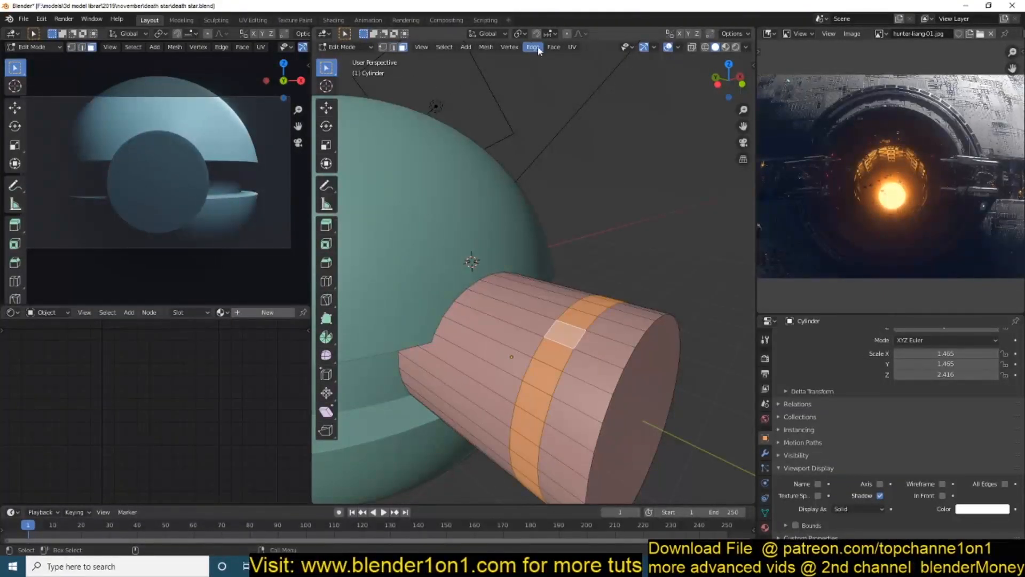
Step: Shrink/Fatten the selected faces of the cutting cylinder's narrow band, grow the selection and move it along the Y axis
{"action": "left_click", "coordinate": [642, 335]}
{"action": "key", "text": "alt+s"}
{"action": "left_click", "coordinate": [1015, 341]}
{"action": "key", "text": "ctrl+plus"}
{"action": "key", "text": "g"}
{"action": "key", "text": "y"}
{"action": "left_click", "coordinate": [471, 263]}
Step: Set the cutting cylinder's viewport display to Wire to reveal the bore
{"action": "key", "text": "Tab"}
{"action": "left_click", "coordinate": [859, 509]}
{"action": "left_click", "coordinate": [854, 484]}
{"action": "middle_click_drag", "start_coordinate": [555, 333], "coordinate": [702, 311]}
Step: Reposition the selected faces of the cutting cylinder along the Y axis inside the bore
{"action": "key", "text": "Tab"}
{"action": "key", "text": "g"}
{"action": "key", "text": "y"}
{"action": "left_click", "coordinate": [497, 341]}
{"action": "key", "text": "g"}
{"action": "key", "text": "y"}
{"action": "left_click", "coordinate": [705, 312]}
{"action": "key", "text": "Tab"}
{"action": "scroll", "coordinate": [587, 331], "scroll_direction": "down", "scroll_amount": 3}
{"action": "middle_click_drag", "start_coordinate": [520, 350], "coordinate": [619, 352]}
Step: Set the cutting cylinder's display to Solid, add a loop cut around it and bevel the loop into a narrow band
{"action": "key", "text": "Tab"}
{"action": "left_click", "coordinate": [859, 508]}
{"action": "left_click", "coordinate": [854, 473]}
{"action": "key", "text": "ctrl+r"}
{"action": "left_click", "coordinate": [566, 368]}
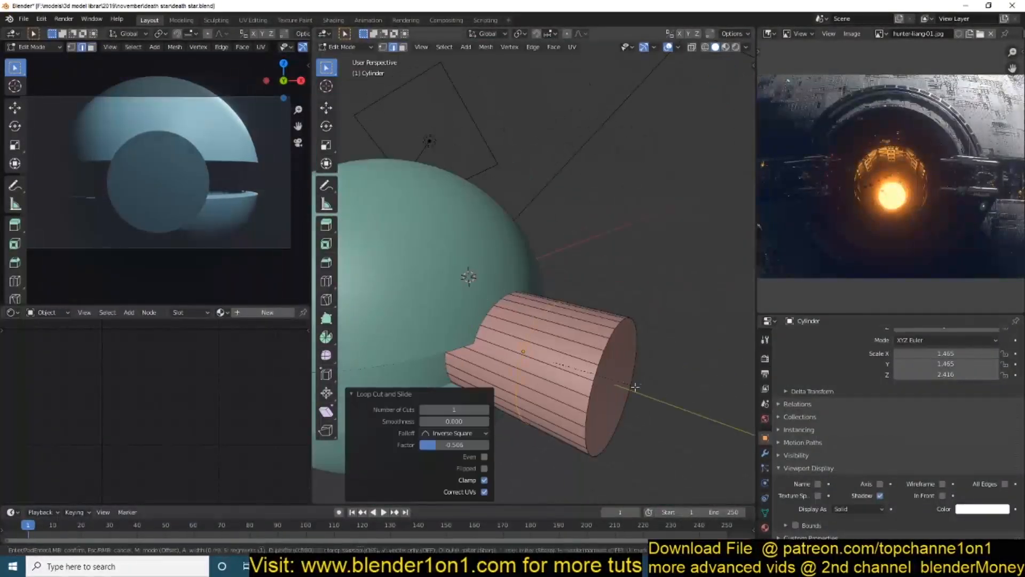
{"action": "scroll", "coordinate": [616, 365], "scroll_direction": "up", "scroll_amount": 3}
Step: Inset the face loop of the cutting cylinder's new band
{"action": "left_click", "coordinate": [617, 365], "text": "alt"}
{"action": "scroll", "coordinate": [617, 365], "scroll_direction": "down", "scroll_amount": 2}
{"action": "key", "text": "i"}
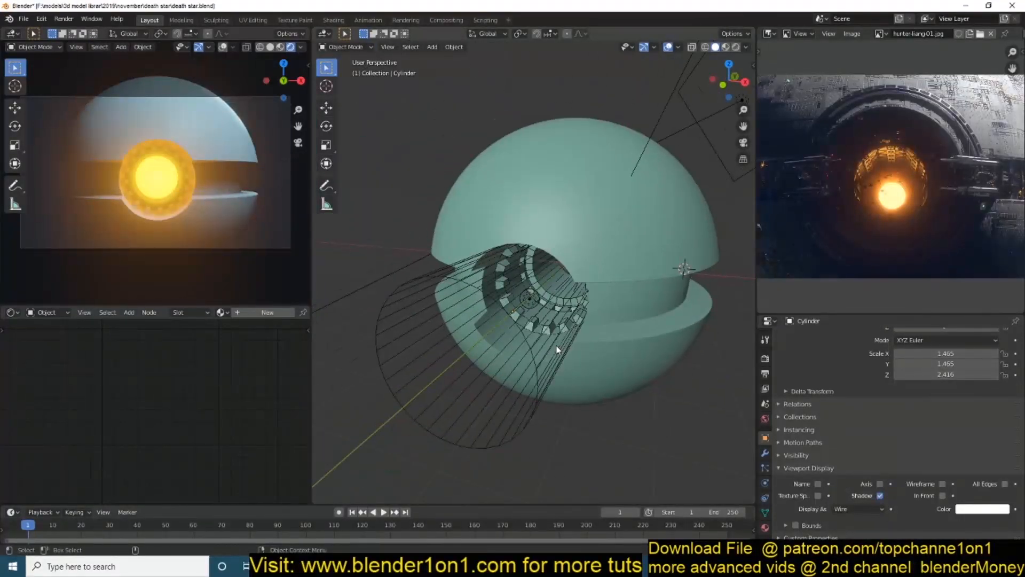
Step: Slide an edge loop near the bore's mouth, bevel it about 0.121 m wide and Shrink/Fatten the resulting band
{"action": "key", "text": "g"}
{"action": "key", "text": "g"}
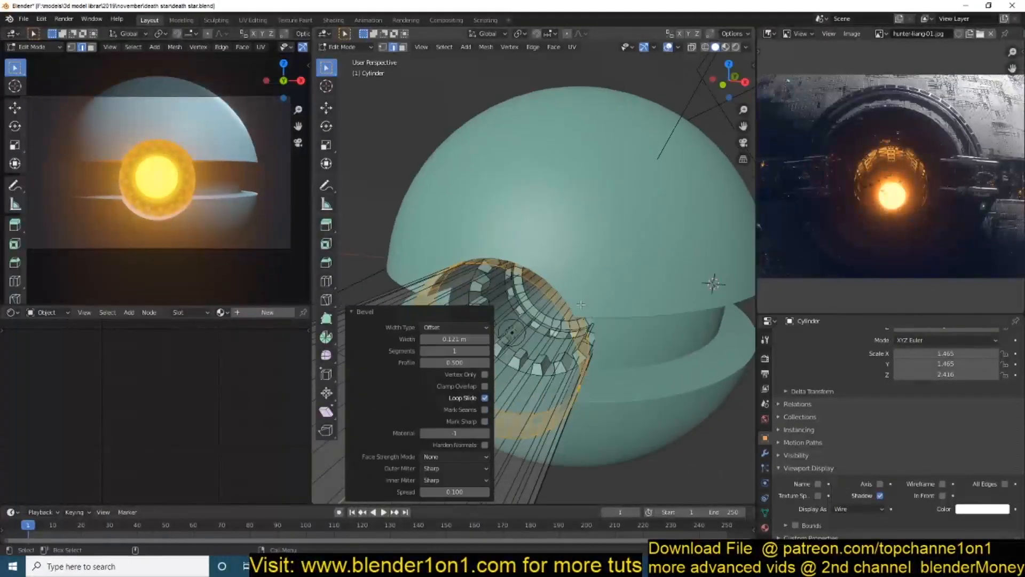
{"action": "key", "text": "alt+s"}
{"action": "left_click", "coordinate": [652, 357]}
{"action": "key", "text": "Tab"}
{"action": "middle_click_drag", "start_coordinate": [653, 356], "coordinate": [603, 317]}
{"action": "key", "text": "ctrl+s"}
Step: Add a loop cut on the cutting cylinder deeper in the bore, Shrink/Fatten it and save the file
{"action": "key", "text": "Tab"}
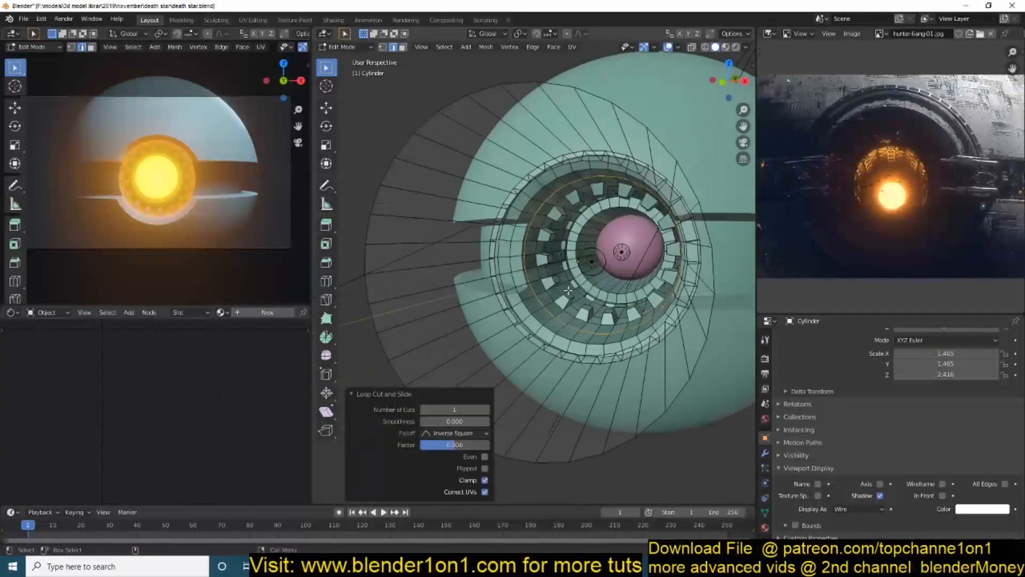
{"action": "scroll", "coordinate": [622, 291], "scroll_direction": "up", "scroll_amount": 4}
{"action": "key", "text": "alt+s"}
{"action": "left_click", "coordinate": [623, 285]}
{"action": "key", "text": "Tab"}
{"action": "scroll", "coordinate": [622, 286], "scroll_direction": "down", "scroll_amount": 5}
{"action": "key", "text": "ctrl+s"}
Step: Apply Checker Deselect to the cutter's inner faces, Shrink/Fatten the remaining faces and move them along the Y axis
{"action": "scroll", "coordinate": [574, 367], "scroll_direction": "up", "scroll_amount": 5}
{"action": "middle_click_drag", "start_coordinate": [574, 367], "coordinate": [547, 350]}
{"action": "key", "text": "Tab"}
{"action": "key", "text": "q"}
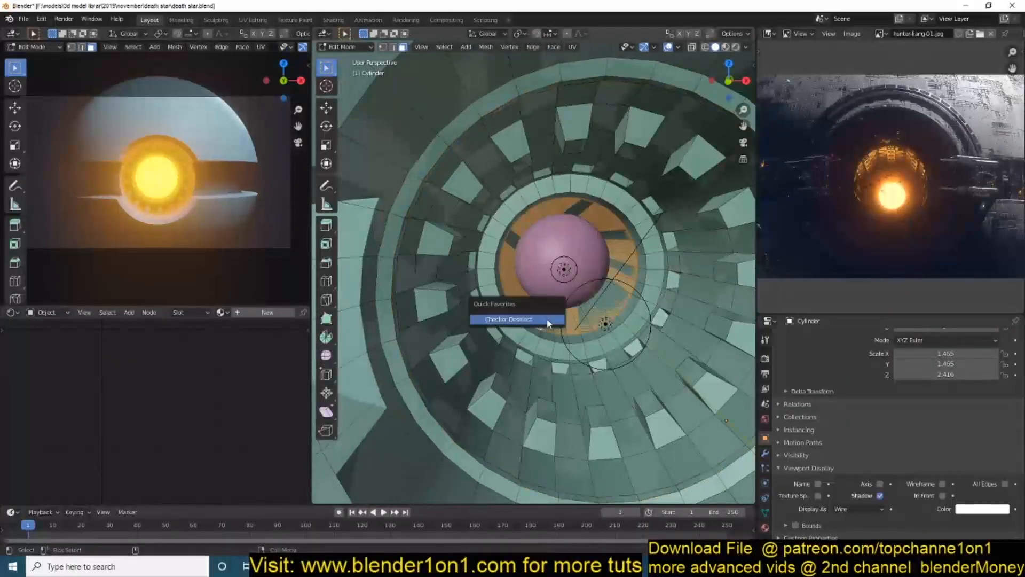
{"action": "left_click", "coordinate": [625, 270]}
{"action": "key", "text": "alt+s"}
{"action": "left_click", "coordinate": [619, 299]}
{"action": "key", "text": "g"}
{"action": "key", "text": "y"}
{"action": "left_click", "coordinate": [613, 342]}
{"action": "key", "text": "Tab"}
Step: Expand the main sphere's Bevel modifier settings and scale the glowing core down to about 0.36 of its size
{"action": "scroll", "coordinate": [613, 354], "scroll_direction": "down", "scroll_amount": 2}
{"action": "middle_click_drag", "start_coordinate": [613, 355], "coordinate": [491, 363]}
{"action": "key", "text": "shift+z"}
{"action": "left_click", "coordinate": [764, 453]}
{"action": "left_click", "coordinate": [498, 386]}
{"action": "left_click", "coordinate": [784, 352]}
{"action": "left_click", "coordinate": [784, 372]}
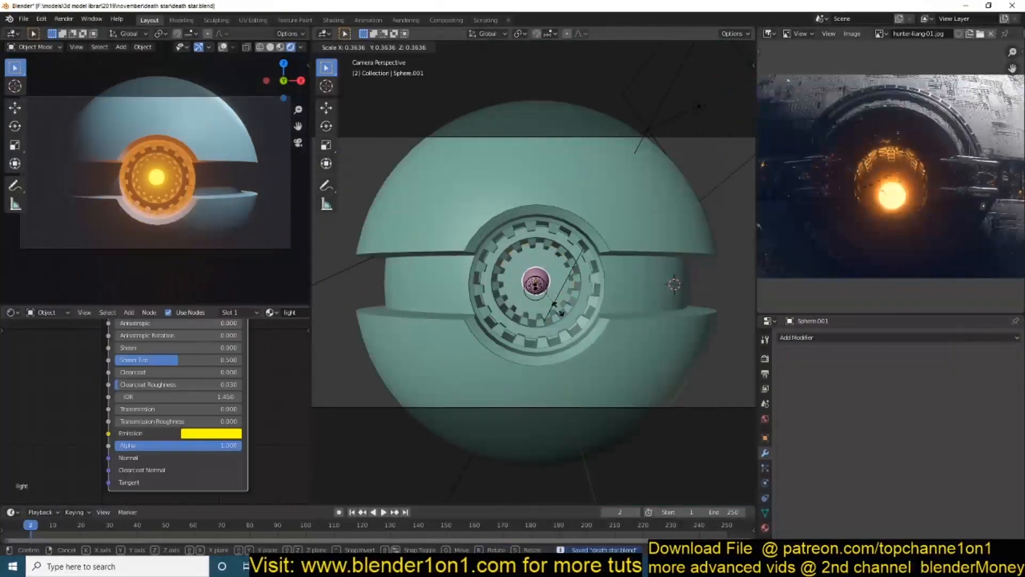
{"action": "key", "text": "ctrl+s"}
Step: Load an image from the scratches folder as a texture in the main sphere's material and add its mapping nodes
{"action": "left_click", "coordinate": [447, 339]}
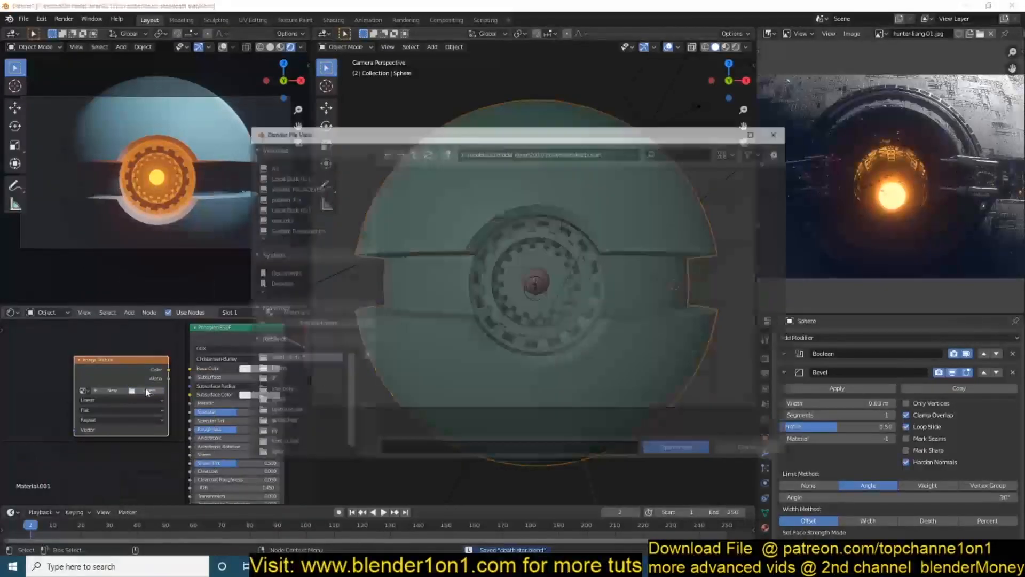
{"action": "left_click", "coordinate": [288, 412]}
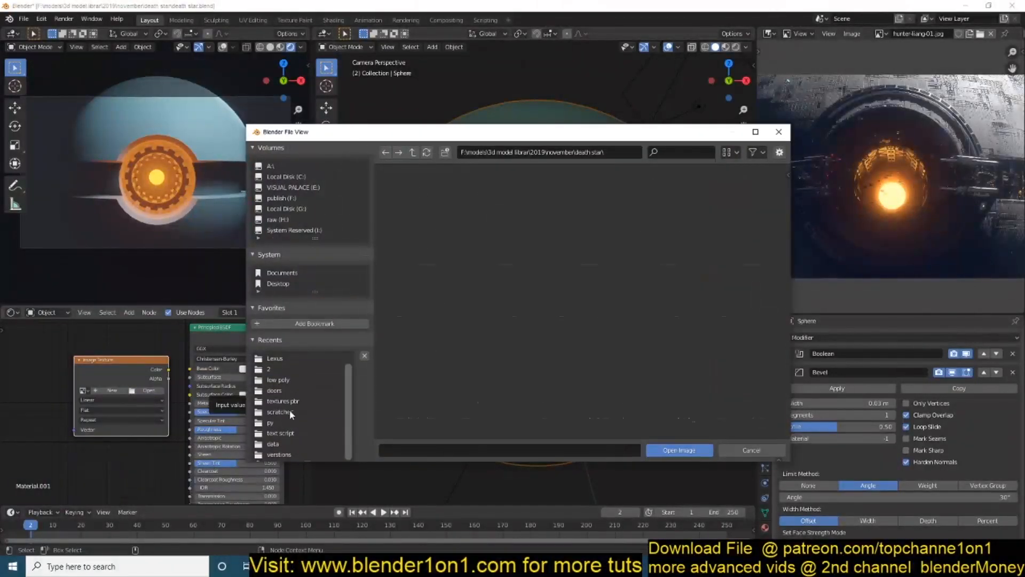
{"action": "double_click", "coordinate": [740, 291]}
{"action": "key", "text": "ctrl+t"}
{"action": "middle_click_drag", "start_coordinate": [148, 357], "coordinate": [288, 363]}
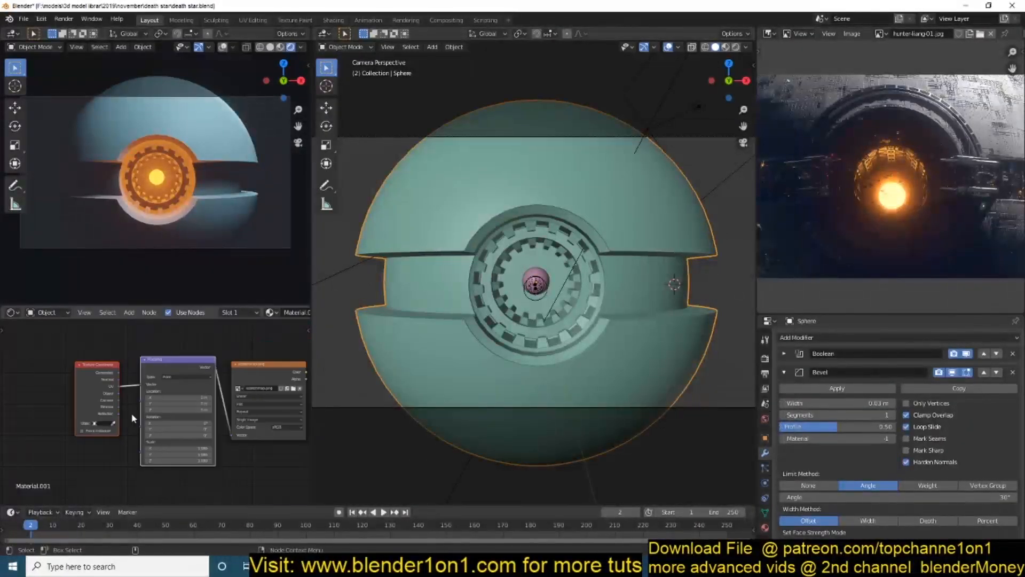
Step: Set the sphere's image texture projection to Box and save the file
{"action": "scroll", "coordinate": [229, 394], "scroll_direction": "up", "scroll_amount": 2}
{"action": "left_click", "coordinate": [229, 394]}
{"action": "left_click", "coordinate": [219, 412]}
{"action": "key", "text": "ctrl+s"}
Step: Link the image texture's colour to the sphere material's Roughness and preview the texture on the sphere up close
{"action": "scroll", "coordinate": [177, 406], "scroll_direction": "down", "scroll_amount": 3}
{"action": "scroll", "coordinate": [134, 407], "scroll_direction": "up", "scroll_amount": 2}
{"action": "middle_click_drag", "start_coordinate": [256, 450], "coordinate": [139, 427]}
{"action": "left_click_drag", "start_coordinate": [65, 366], "coordinate": [199, 426]}
{"action": "left_click", "coordinate": [40, 366], "text": "ctrl+shift"}
{"action": "middle_click_drag", "start_coordinate": [41, 367], "coordinate": [225, 369]}
{"action": "scroll", "coordinate": [225, 409], "scroll_direction": "up", "scroll_amount": 4}
{"action": "middle_click_drag", "start_coordinate": [224, 411], "coordinate": [233, 389]}
{"action": "middle_click_drag", "start_coordinate": [107, 176], "coordinate": [205, 240]}
Step: Replace the sphere's texture image with the metallic texture_background image
{"action": "scroll", "coordinate": [186, 383], "scroll_direction": "down", "scroll_amount": 2}
{"action": "middle_click_drag", "start_coordinate": [187, 383], "coordinate": [203, 405]}
{"action": "left_click", "coordinate": [272, 377]}
{"action": "scroll", "coordinate": [538, 386], "scroll_direction": "down", "scroll_amount": 3}
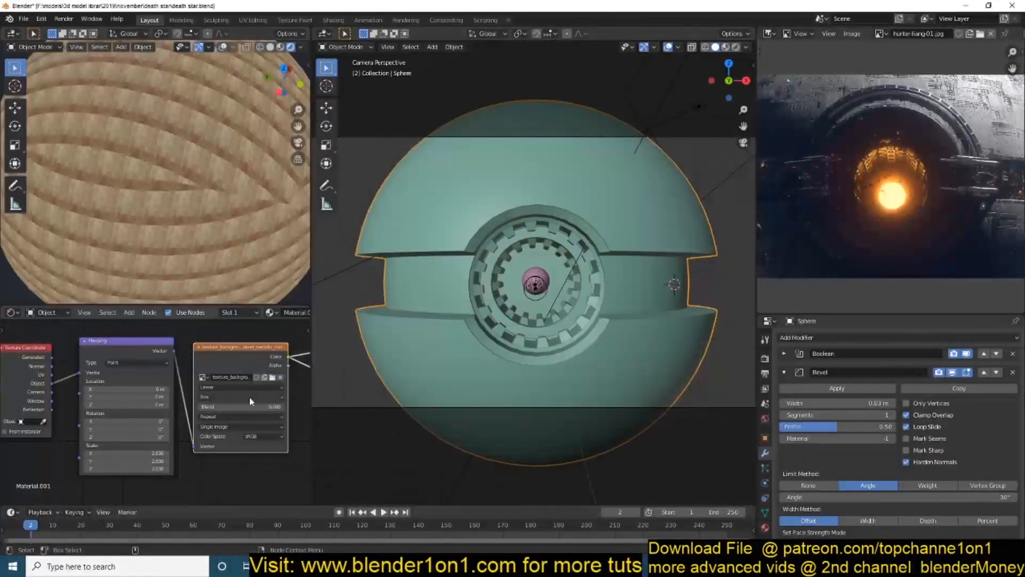
Step: Raise the box projection's blend to about 0.28 and lower the texture mapping's scale on all three axes
{"action": "left_click_drag", "start_coordinate": [247, 407], "coordinate": [268, 406]}
{"action": "left_click_drag", "start_coordinate": [155, 453], "coordinate": [126, 468]}
{"action": "middle_click_drag", "start_coordinate": [187, 216], "coordinate": [67, 78]}
{"action": "scroll", "coordinate": [67, 78], "scroll_direction": "down", "scroll_amount": 3}
{"action": "middle_click_drag", "start_coordinate": [123, 203], "coordinate": [142, 245]}
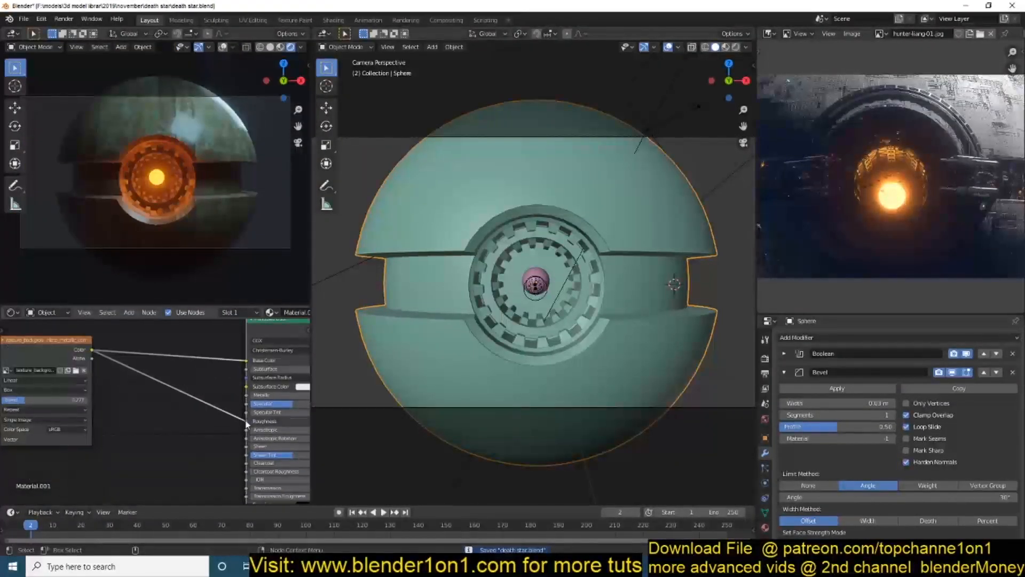
Step: Add a 2 m cube to the scene and adjust its overall scale in the right side view
{"action": "scroll", "coordinate": [828, 210], "scroll_direction": "down", "scroll_amount": 2}
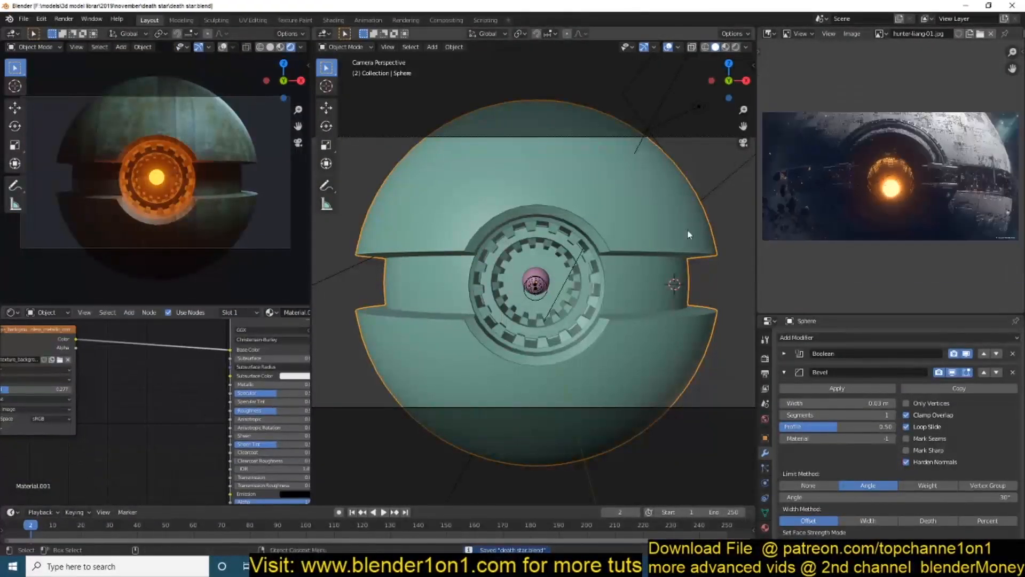
{"action": "middle_click_drag", "start_coordinate": [481, 302], "coordinate": [455, 313]}
{"action": "key", "text": "shift+a"}
{"action": "mouse_move", "coordinate": [430, 245]}
{"action": "left_click", "coordinate": [561, 255]}
{"action": "key", "text": "s"}
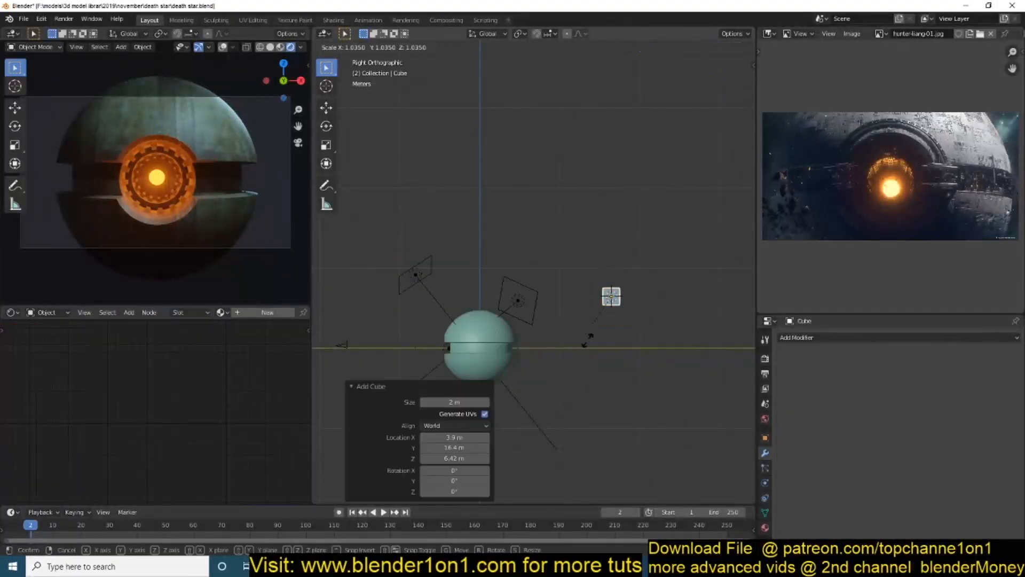
{"action": "left_click", "coordinate": [586, 337]}
Step: Reset the cube's location to the origin, enlarge it around the whole scene and stretch it along the Y axis
{"action": "key", "text": "alt+g"}
{"action": "key", "text": "s"}
{"action": "left_click", "coordinate": [556, 398]}
{"action": "key", "text": "s"}
{"action": "key", "text": "y"}
{"action": "left_click", "coordinate": [656, 370]}
{"action": "scroll", "coordinate": [587, 352], "scroll_direction": "down", "scroll_amount": 4}
{"action": "middle_click_drag", "start_coordinate": [534, 337], "coordinate": [625, 374]}
Step: Create a new material for the enclosing cube and add a Principled Volume node to it
{"action": "left_click", "coordinate": [267, 313]}
{"action": "left_click_drag", "start_coordinate": [251, 304], "coordinate": [251, 262]}
{"action": "key", "text": "ctrl+s"}
{"action": "key", "text": "shift+a"}
{"action": "mouse_move", "coordinate": [151, 356]}
{"action": "left_click", "coordinate": [237, 274]}
{"action": "left_click", "coordinate": [17, 315]}
Step: Delete the cube's surface shader and connect the Principled Volume to the material output's Volume input
{"action": "left_click", "coordinate": [123, 334]}
{"action": "key", "text": "x"}
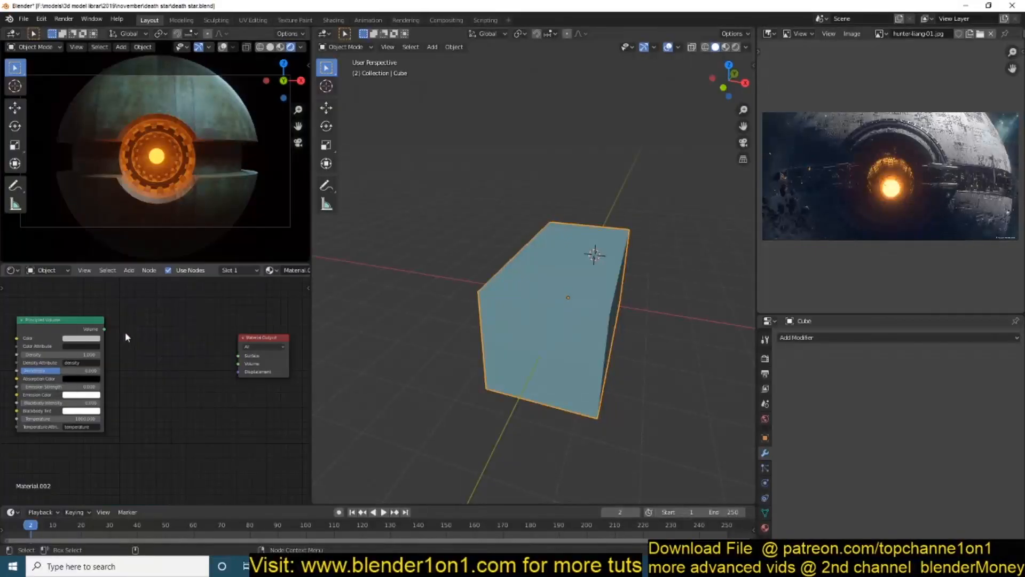
{"action": "left_click_drag", "start_coordinate": [105, 328], "coordinate": [239, 365]}
{"action": "left_click_drag", "start_coordinate": [64, 331], "coordinate": [122, 327]}
Step: Enable Volumetric Shadows in the render settings and set the cube's volume density to 0.09
{"action": "left_click", "coordinate": [764, 358]}
{"action": "left_click", "coordinate": [801, 448]}
{"action": "left_click", "coordinate": [796, 474]}
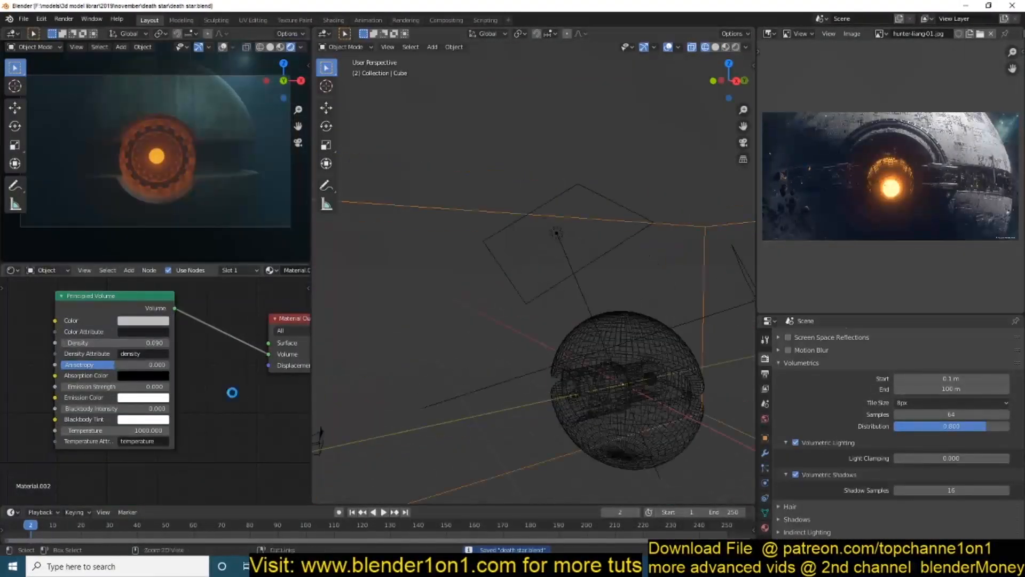
Step: Add a Noise Texture to the cube's volume material, adjust its scale and raise its detail
{"action": "scroll", "coordinate": [160, 390], "scroll_direction": "down", "scroll_amount": 2}
{"action": "middle_click_drag", "start_coordinate": [114, 388], "coordinate": [206, 389]}
{"action": "key", "text": "shift+a"}
{"action": "mouse_move", "coordinate": [73, 380]}
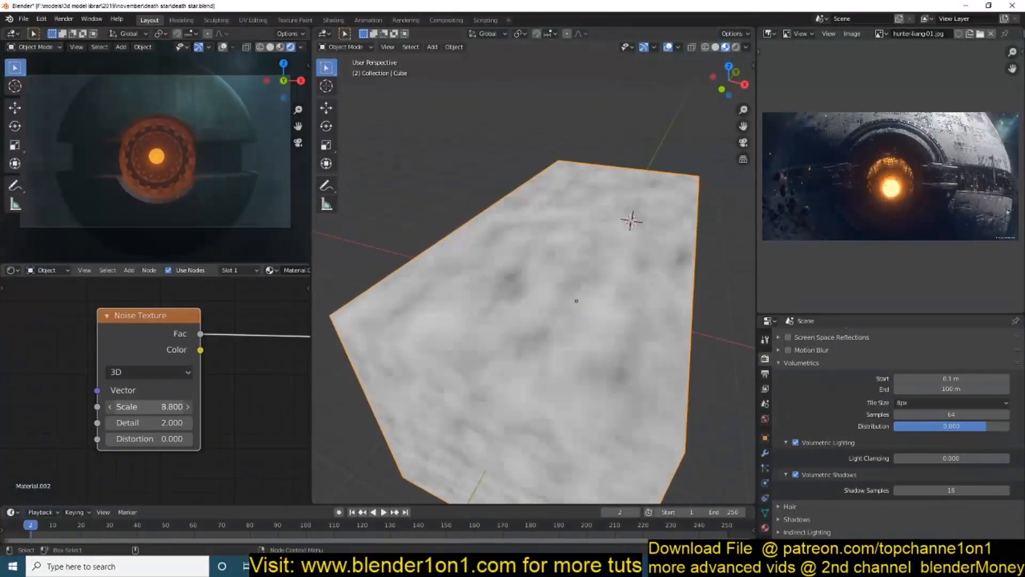
{"action": "left_click_drag", "start_coordinate": [148, 406], "coordinate": [174, 407]}
{"action": "left_click_drag", "start_coordinate": [148, 423], "coordinate": [174, 422]}
{"action": "key", "text": "ctrl+s"}
Step: Link the noise output to the Principled Volume's Density and insert a Math node on that link
{"action": "scroll", "coordinate": [139, 384], "scroll_direction": "down", "scroll_amount": 10}
{"action": "left_click_drag", "start_coordinate": [80, 332], "coordinate": [189, 423]}
{"action": "scroll", "coordinate": [119, 358], "scroll_direction": "up", "scroll_amount": 6}
{"action": "middle_click_drag", "start_coordinate": [119, 358], "coordinate": [73, 360]}
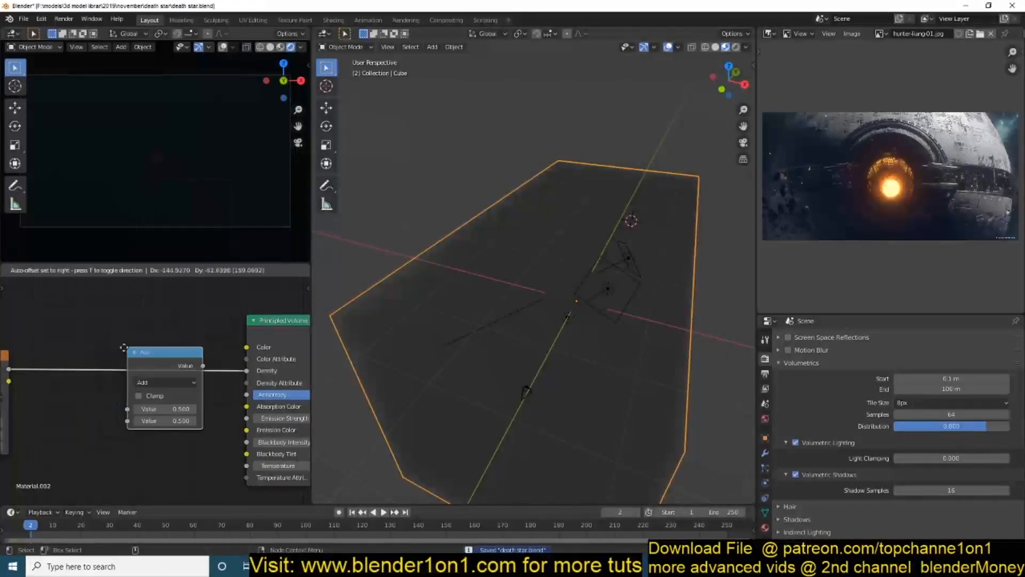
{"action": "left_click", "coordinate": [162, 354]}
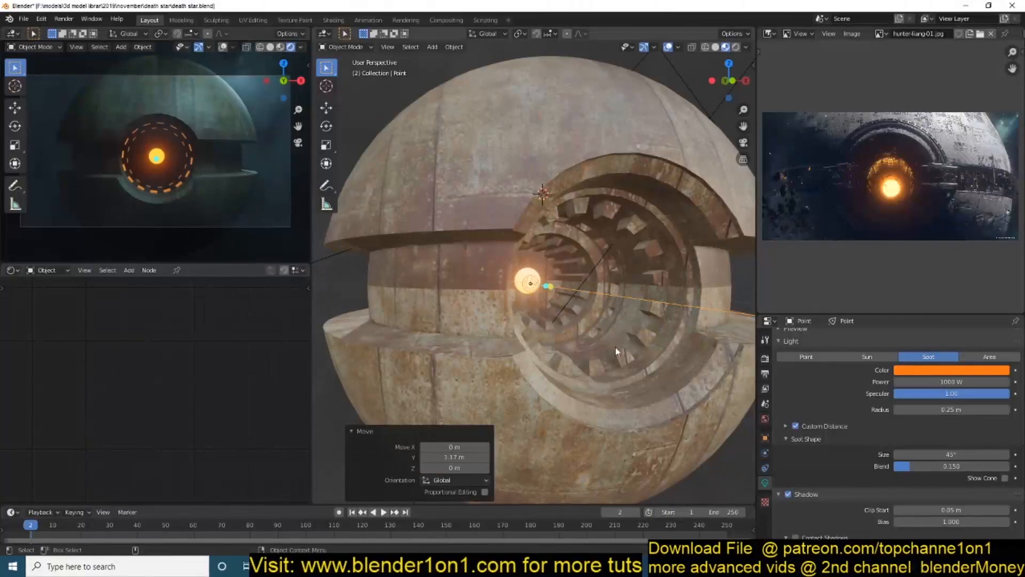
Step: Change the orange spot light in the bore to a Point light with 10 W power
{"action": "right_click", "coordinate": [607, 340]}
{"action": "left_click", "coordinate": [806, 356]}
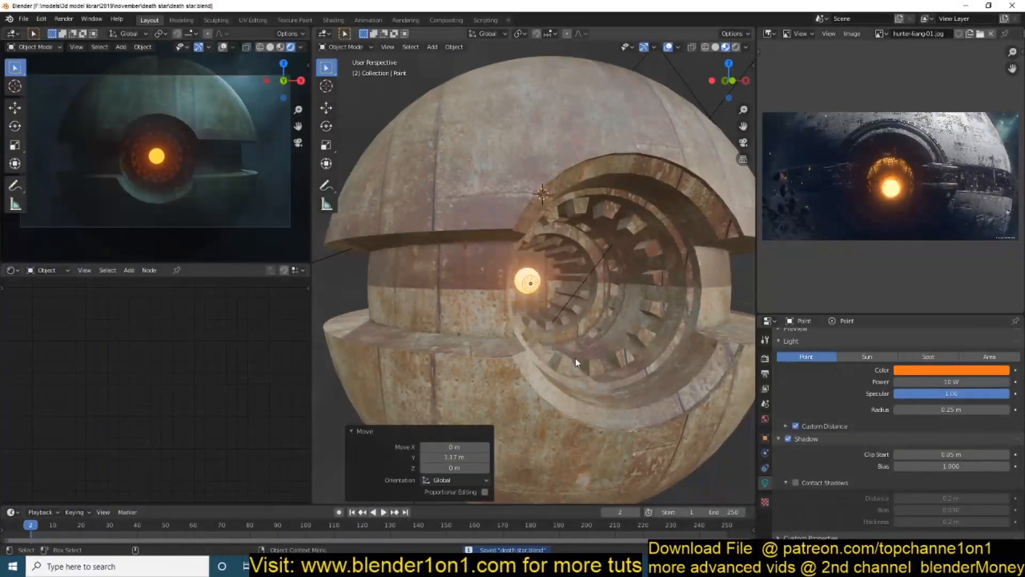
Step: Link the upper ColorRamp's colour output to the Principled Volume's Color in the enclosing cube's material
{"action": "scroll", "coordinate": [534, 357], "scroll_direction": "down", "scroll_amount": 10}
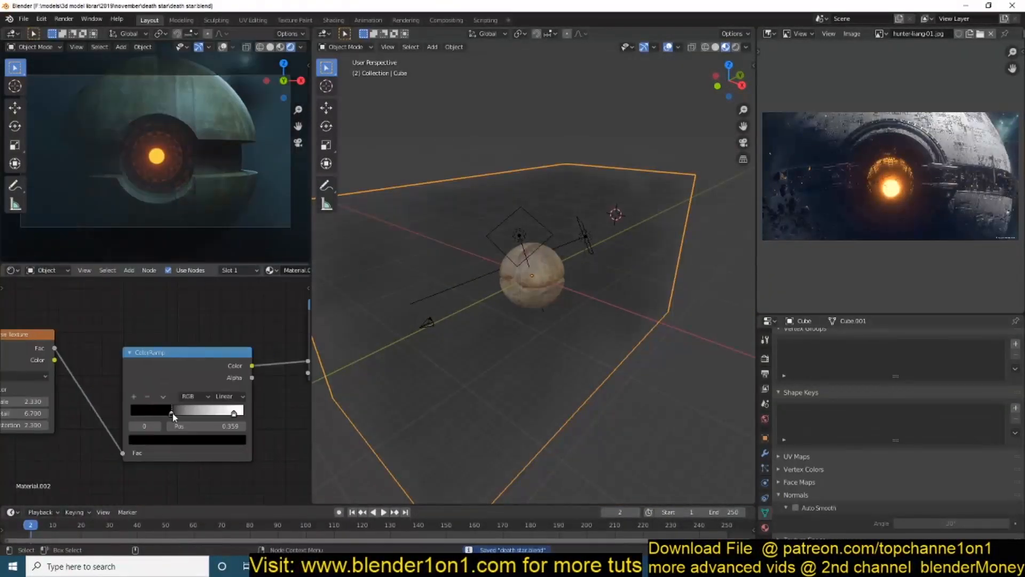
{"action": "left_click_drag", "start_coordinate": [138, 326], "coordinate": [248, 389]}
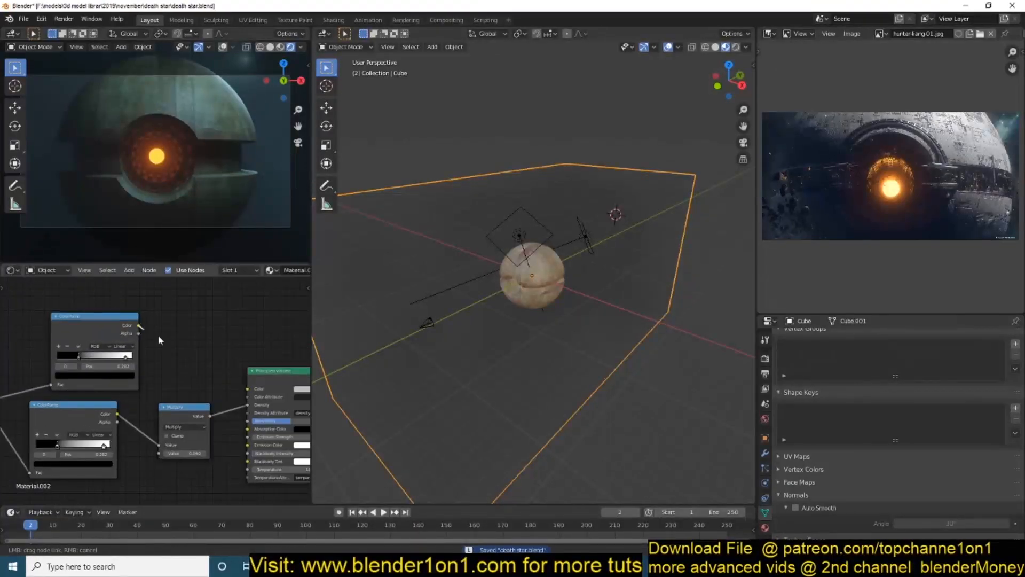
{"action": "scroll", "coordinate": [126, 373], "scroll_direction": "up", "scroll_amount": 4}
{"action": "middle_click_drag", "start_coordinate": [126, 373], "coordinate": [206, 373]}
Step: Recolour the upper ColorRamp with added stops in teal, green, lilac and white, placing the white stop at position 1.0
{"action": "left_click_drag", "start_coordinate": [208, 347], "coordinate": [219, 347]}
{"action": "left_click", "coordinate": [157, 376]}
{"action": "left_click_drag", "start_coordinate": [183, 240], "coordinate": [132, 241]}
{"action": "left_click", "coordinate": [99, 330]}
{"action": "left_click", "coordinate": [157, 377]}
{"action": "left_click_drag", "start_coordinate": [97, 348], "coordinate": [134, 350]}
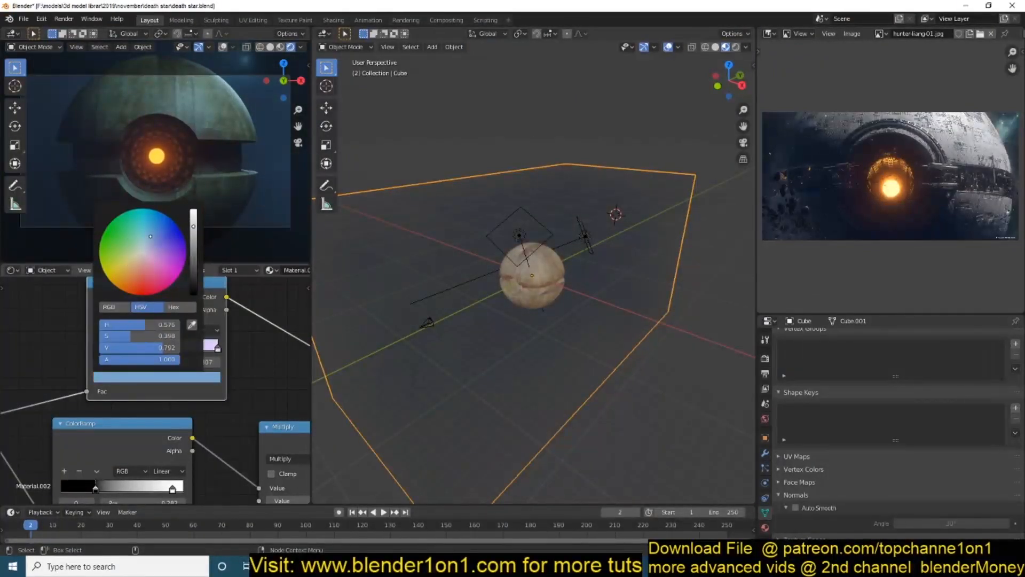
{"action": "left_click_drag", "start_coordinate": [134, 348], "coordinate": [220, 348]}
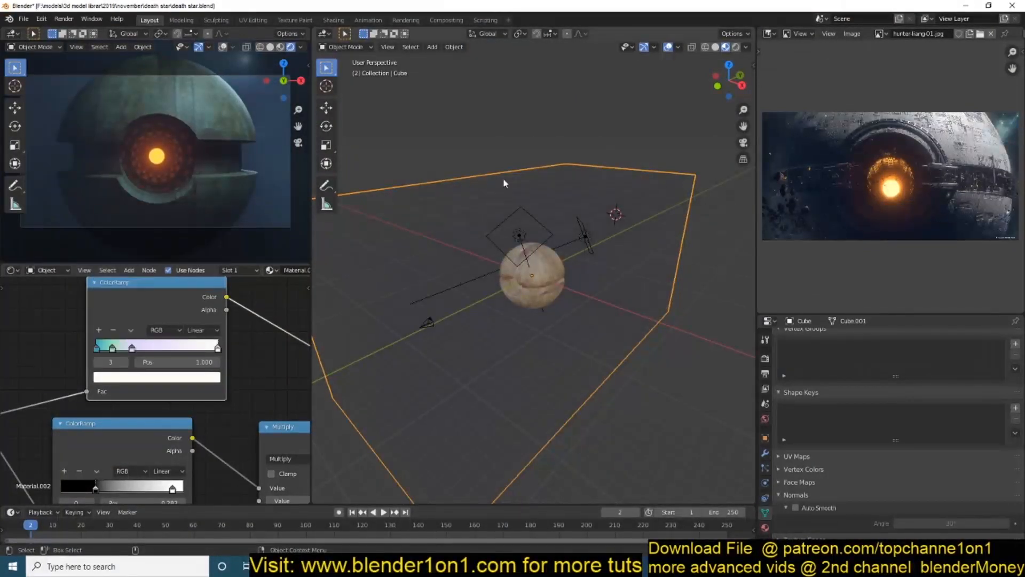
Step: Lower the camera about 0.12 m along the Z axis while looking through the camera view
{"action": "key", "text": "KP_0"}
{"action": "left_click", "coordinate": [624, 206]}
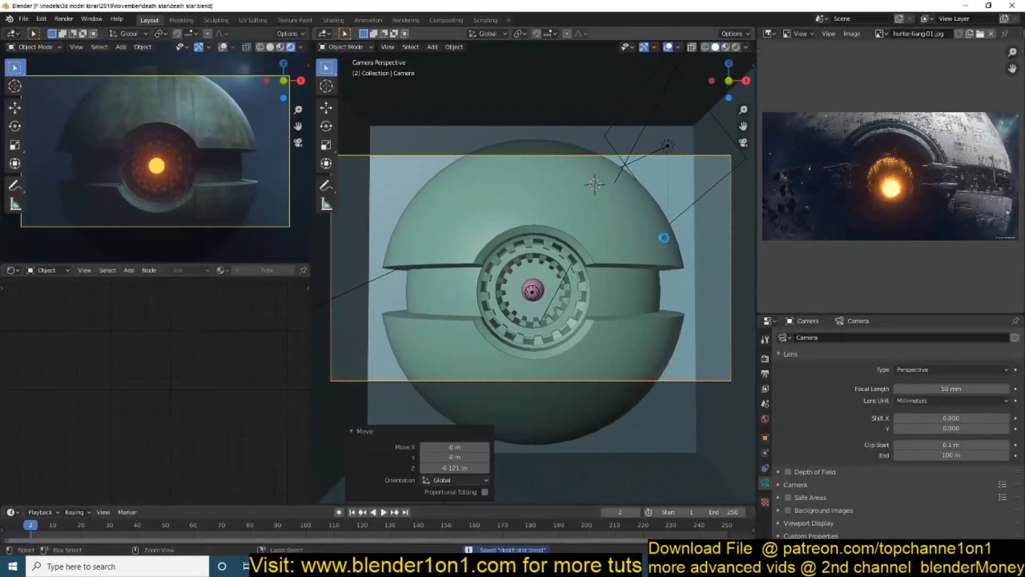
Step: Add a ColorRamp and a Math node to the sphere's material, fed by the image texture's colour
{"action": "scroll", "coordinate": [232, 418], "scroll_direction": "down", "scroll_amount": 2}
{"action": "left_click", "coordinate": [190, 396], "text": "ctrl+shift"}
{"action": "key", "text": "shift+a"}
{"action": "left_click", "coordinate": [267, 350]}
{"action": "middle_click_drag", "start_coordinate": [283, 368], "coordinate": [77, 375]}
{"action": "key", "text": "shift+a"}
{"action": "left_click", "coordinate": [159, 352]}
{"action": "left_click", "coordinate": [159, 355]}
{"action": "left_click", "coordinate": [166, 435]}
Step: Adjust the new nodes, link the Power node's output to the Principled BSDF's Metallic input, and save the file
{"action": "scroll", "coordinate": [107, 336], "scroll_direction": "up", "scroll_amount": 4}
{"action": "left_click_drag", "start_coordinate": [199, 403], "coordinate": [225, 403]}
{"action": "left_click_drag", "start_coordinate": [113, 397], "coordinate": [51, 397]}
{"action": "middle_click_drag", "start_coordinate": [160, 401], "coordinate": [80, 346]}
{"action": "left_click_drag", "start_coordinate": [153, 304], "coordinate": [256, 467]}
{"action": "left_click", "coordinate": [261, 390], "text": "ctrl+shift"}
{"action": "key", "text": "ctrl+s"}
Step: Insert a MixRGB node before the sphere material's Base Color, using the image texture as its factor, and open its Color1
{"action": "scroll", "coordinate": [212, 418], "scroll_direction": "down", "scroll_amount": 1}
{"action": "middle_click_drag", "start_coordinate": [128, 427], "coordinate": [299, 382]}
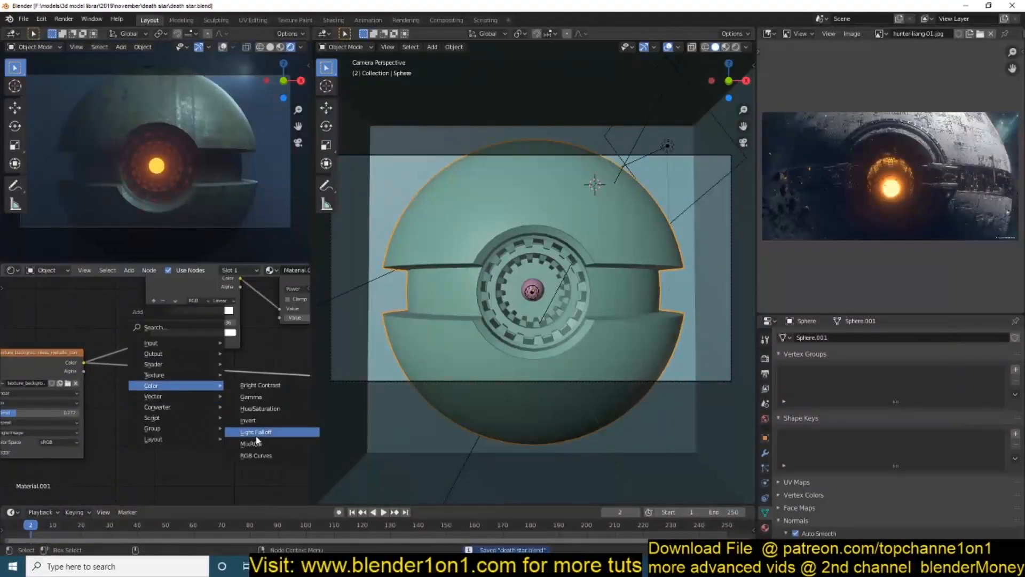
{"action": "left_click", "coordinate": [254, 443]}
{"action": "left_click", "coordinate": [257, 350]}
{"action": "left_click_drag", "start_coordinate": [257, 404], "coordinate": [256, 395]}
{"action": "middle_click_drag", "start_coordinate": [247, 395], "coordinate": [50, 397]}
{"action": "scroll", "coordinate": [50, 397], "scroll_direction": "up", "scroll_amount": 1}
{"action": "left_click", "coordinate": [110, 417]}
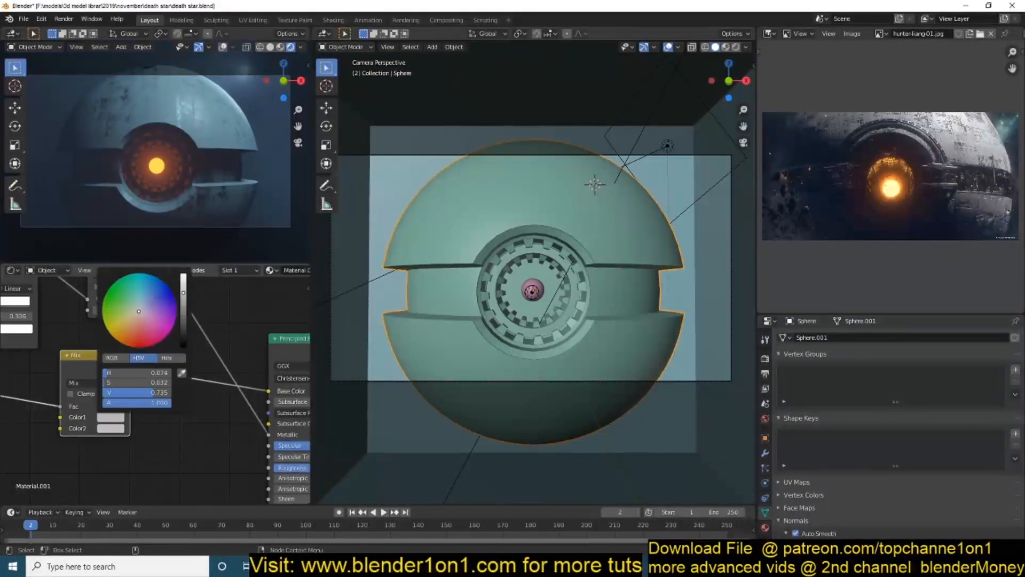
Step: Route the image texture into the Mix node's Color1, set its blend mode to Overlay and make Color2 a muted dark blue
{"action": "key", "text": "Home"}
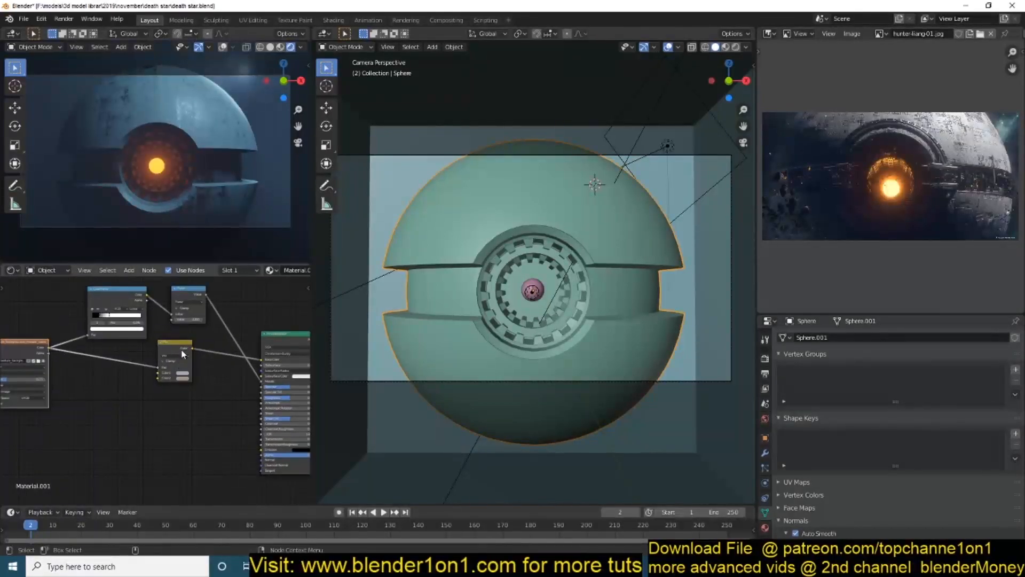
{"action": "left_click_drag", "start_coordinate": [183, 354], "coordinate": [165, 406]}
{"action": "left_click_drag", "start_coordinate": [182, 358], "coordinate": [261, 359]}
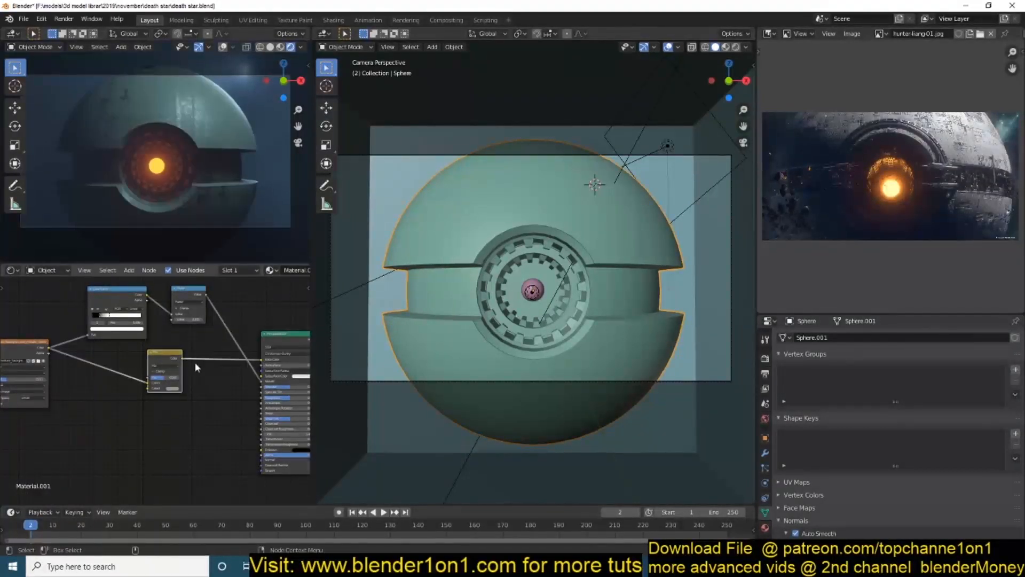
{"action": "scroll", "coordinate": [182, 371], "scroll_direction": "up", "scroll_amount": 4}
{"action": "left_click", "coordinate": [167, 381]}
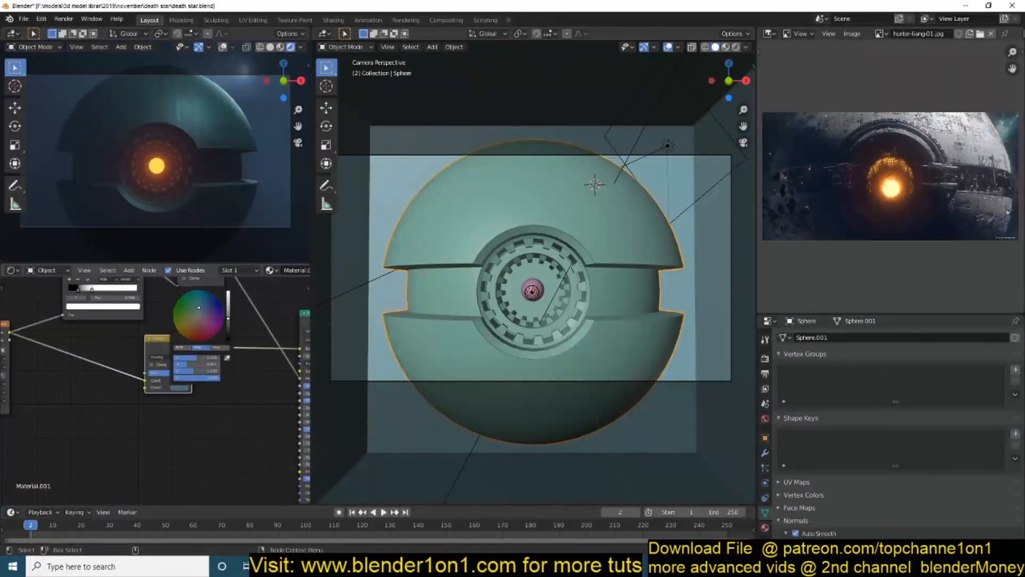
{"action": "left_click_drag", "start_coordinate": [187, 324], "coordinate": [187, 332]}
Step: Duplicate the blue area light, place the copy below and left of the sphere, aim it with a trackball rotation, and save
{"action": "scroll", "coordinate": [583, 224], "scroll_direction": "down", "scroll_amount": 5}
{"action": "left_click", "coordinate": [583, 224]}
{"action": "left_click", "coordinate": [595, 222]}
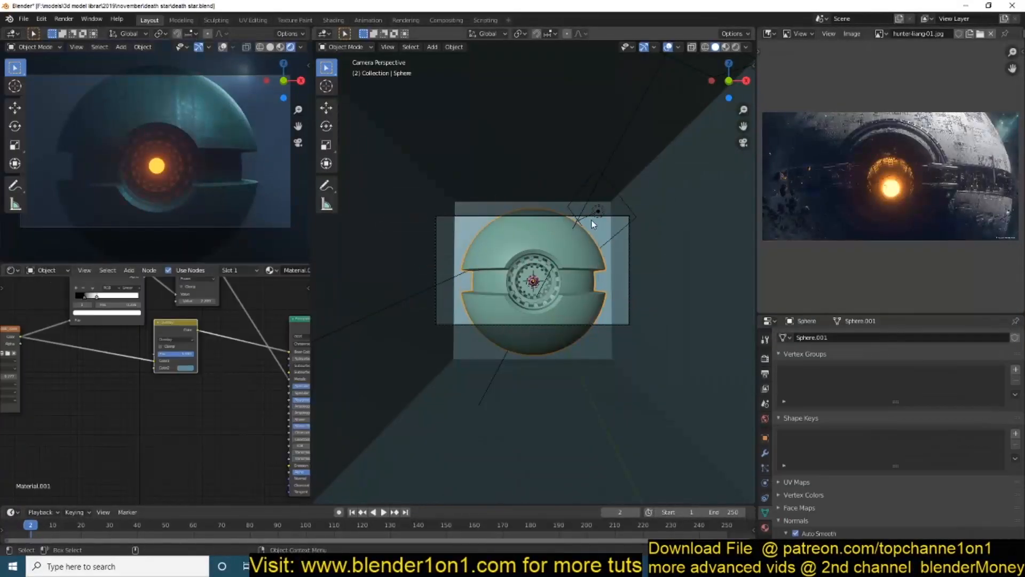
{"action": "left_click", "coordinate": [472, 281]}
{"action": "key", "text": "shift+d"}
{"action": "key", "text": "Escape"}
{"action": "key", "text": "r"}
{"action": "key", "text": "r"}
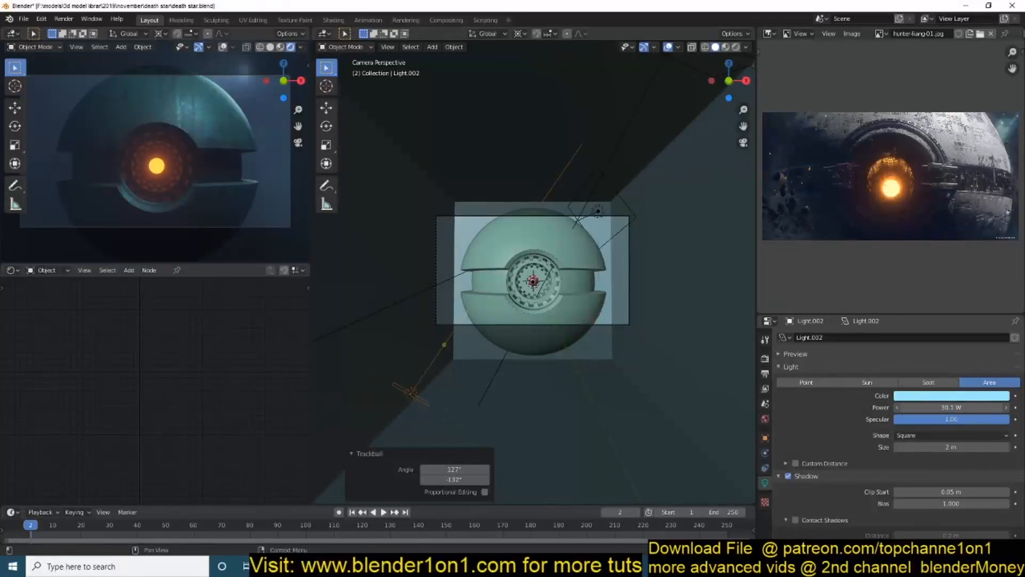
{"action": "left_click", "coordinate": [517, 391]}
{"action": "key", "text": "ctrl+s"}
Step: Link the image texture's colour to Roughness in the sphere's material and place a Math node set to Add on that link
{"action": "left_click", "coordinate": [570, 314]}
{"action": "scroll", "coordinate": [570, 314], "scroll_direction": "up", "scroll_amount": 2}
{"action": "scroll", "coordinate": [176, 363], "scroll_direction": "down", "scroll_amount": 1}
{"action": "left_click_drag", "start_coordinate": [25, 360], "coordinate": [255, 414]}
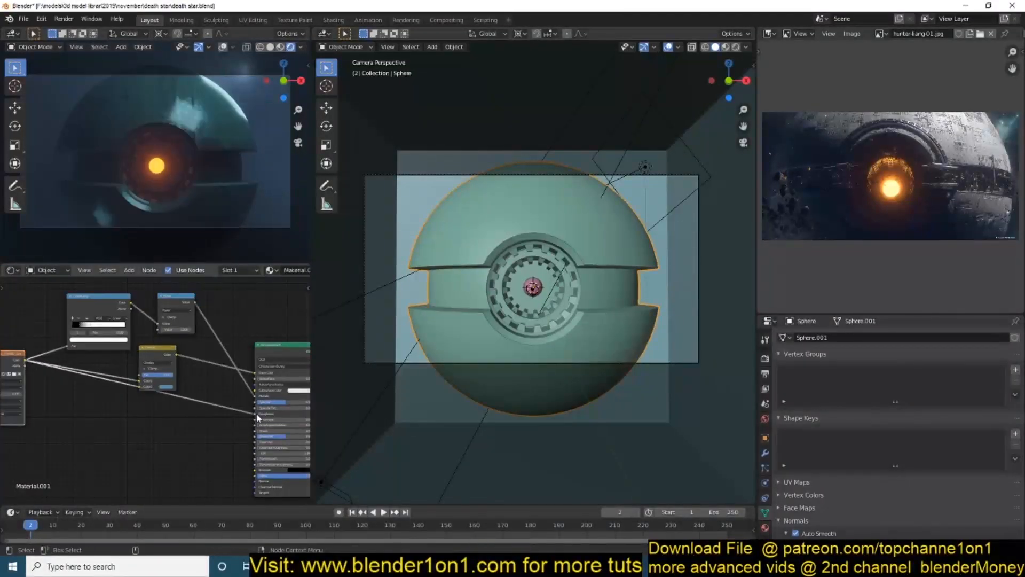
{"action": "key", "text": "shift+a"}
{"action": "left_click", "coordinate": [210, 444]}
{"action": "scroll", "coordinate": [219, 443], "scroll_direction": "up", "scroll_amount": 5}
{"action": "key", "text": "ctrl+s"}
{"action": "scroll", "coordinate": [161, 363], "scroll_direction": "down", "scroll_amount": 1}
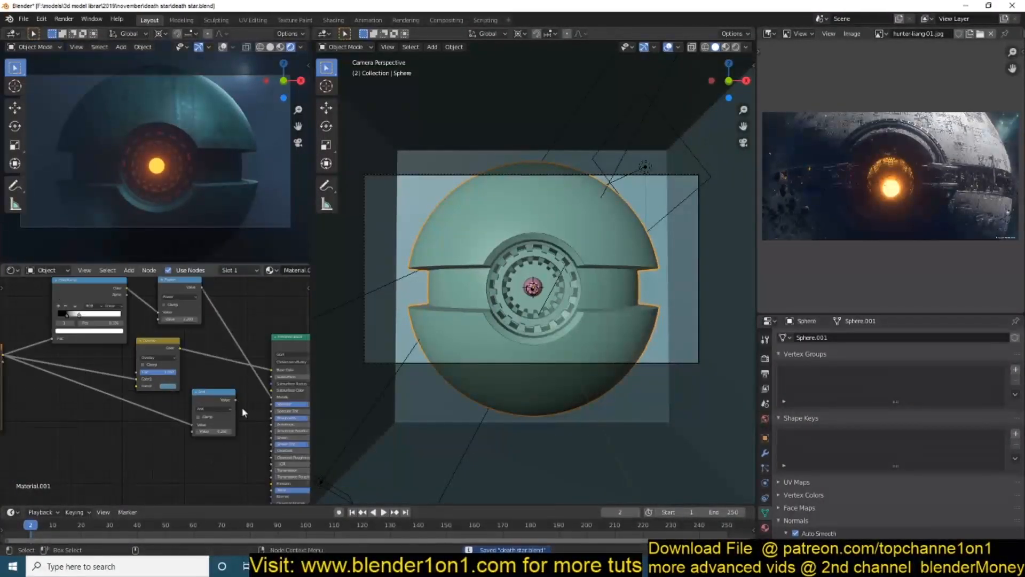
{"action": "middle_click_drag", "start_coordinate": [91, 305], "coordinate": [139, 359]}
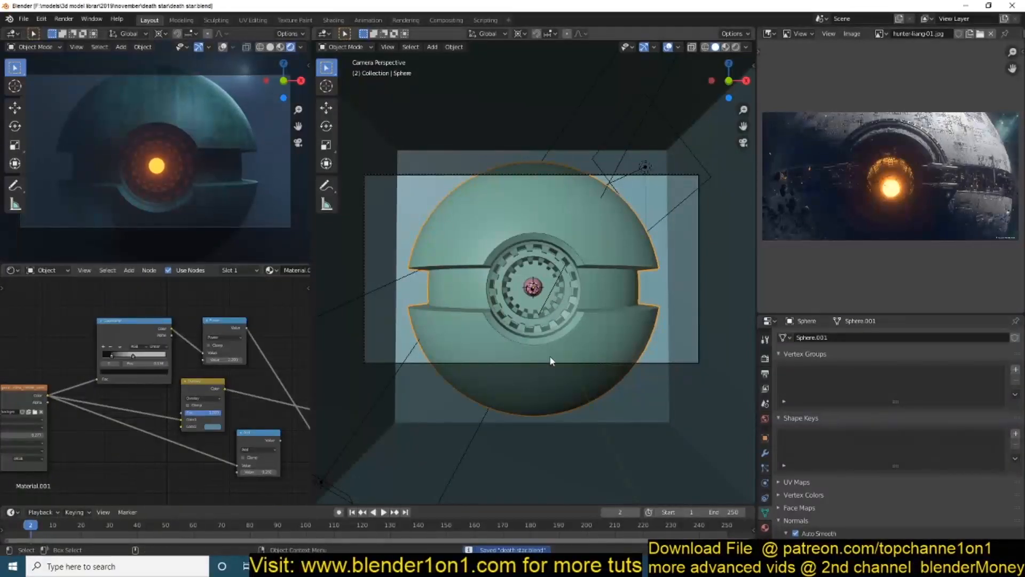
Step: Set the glowing core's Emission colour to pale yellow and save the file
{"action": "left_click", "coordinate": [533, 287]}
{"action": "left_click", "coordinate": [764, 527]}
{"action": "scroll", "coordinate": [885, 477], "scroll_direction": "down", "scroll_amount": 12}
{"action": "key", "text": "ctrl+s"}
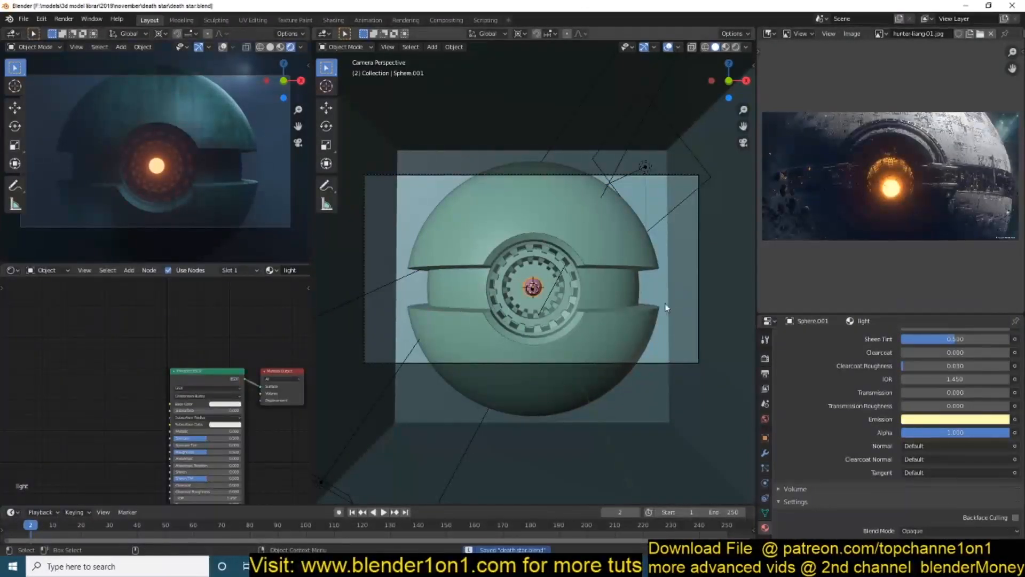
Step: Try to separate a copy of the sphere's middle band faces into its own object and scale it up slightly
{"action": "left_click", "coordinate": [658, 306]}
{"action": "key", "text": "ctrl+s"}
{"action": "scroll", "coordinate": [411, 388], "scroll_direction": "up", "scroll_amount": 3}
{"action": "key", "text": "Tab"}
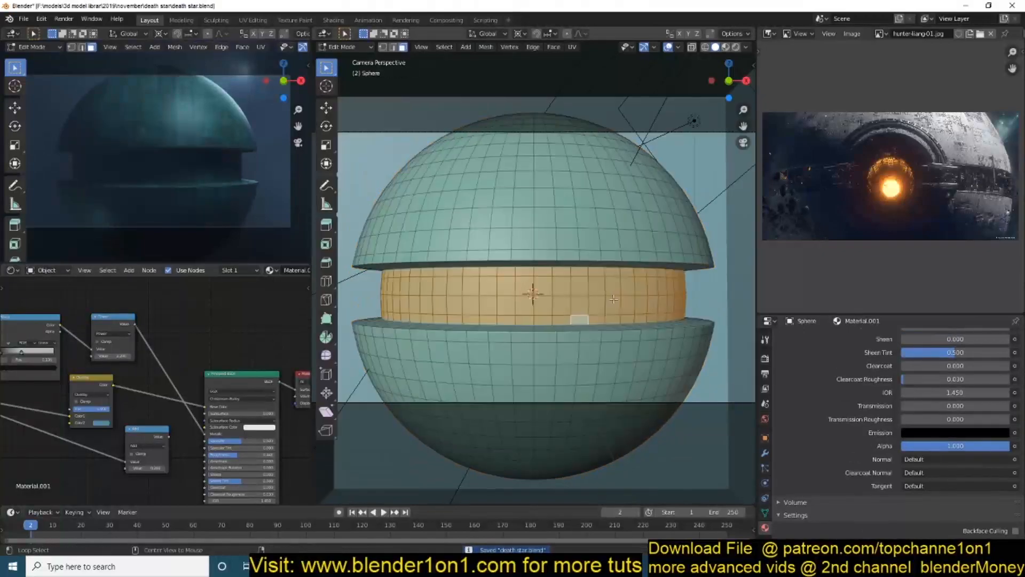
{"action": "key", "text": "Tab"}
{"action": "key", "text": "s"}
{"action": "right_click", "coordinate": [638, 322]}
{"action": "key", "text": "Tab"}
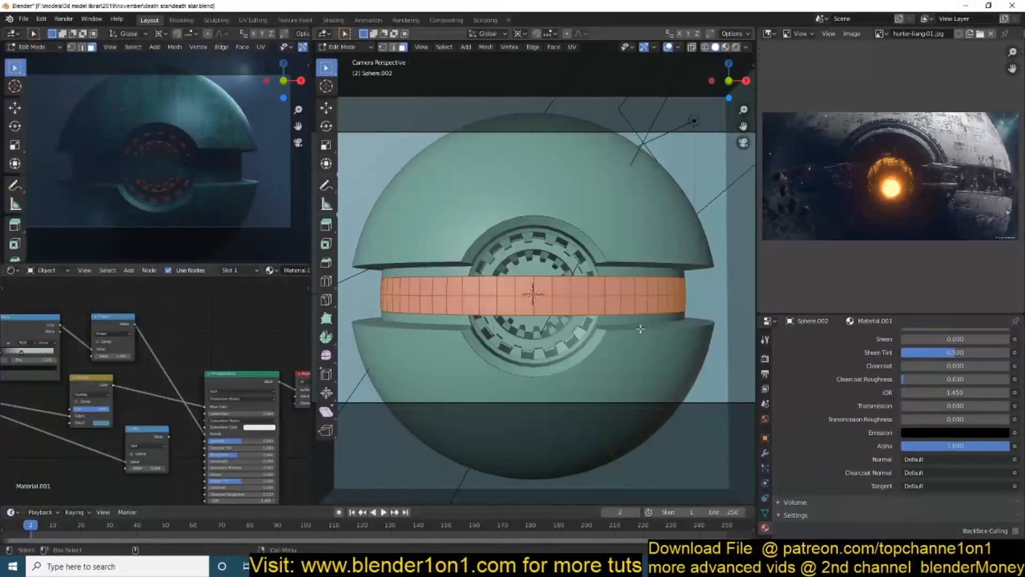
{"action": "key", "text": "s"}
{"action": "left_click", "coordinate": [633, 345]}
{"action": "key", "text": "Tab"}
Step: Try replacing the separated band's Bevel modifier with a Skin modifier
{"action": "left_click", "coordinate": [765, 453]}
{"action": "left_click", "coordinate": [784, 372]}
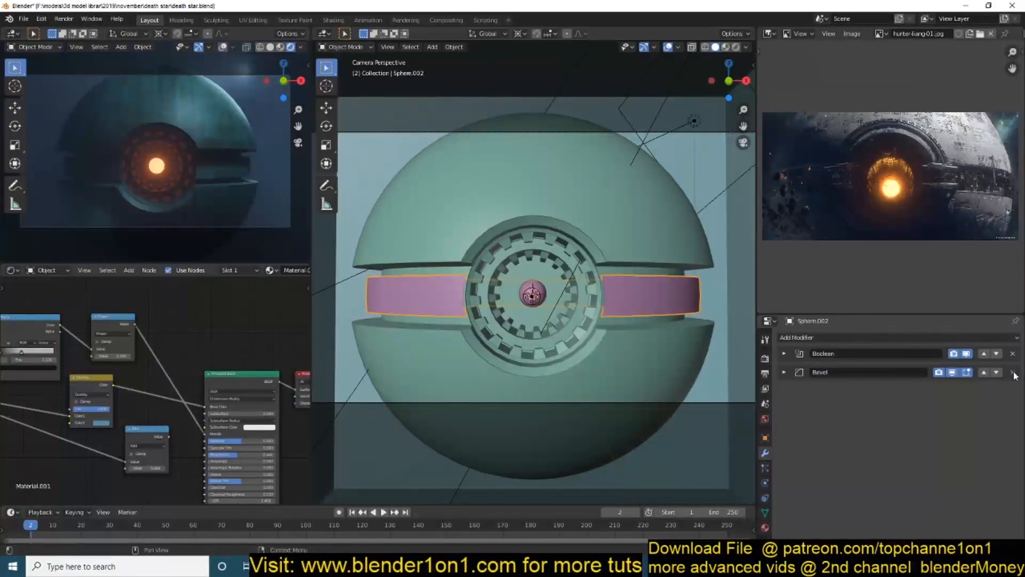
{"action": "left_click", "coordinate": [881, 337]}
{"action": "left_click", "coordinate": [825, 492]}
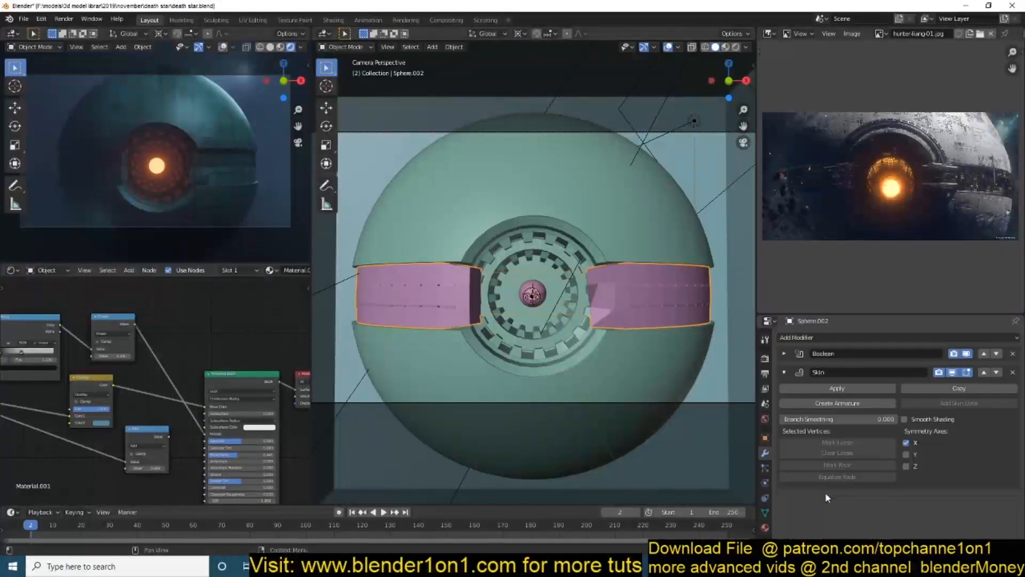
{"action": "key", "text": "Tab"}
{"action": "key", "text": "s"}
{"action": "right_click", "coordinate": [526, 312]}
{"action": "left_click", "coordinate": [882, 338]}
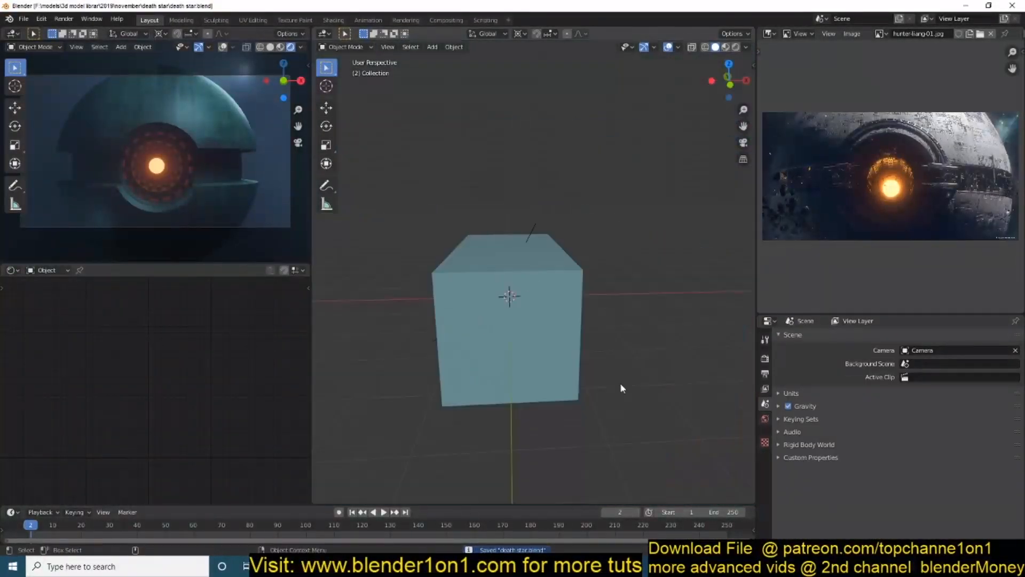
Step: Add a filled circle outside the enclosing cube, extrude it into a disc and set Auto Smooth to 60°
{"action": "middle_click_drag", "start_coordinate": [620, 383], "coordinate": [591, 357]}
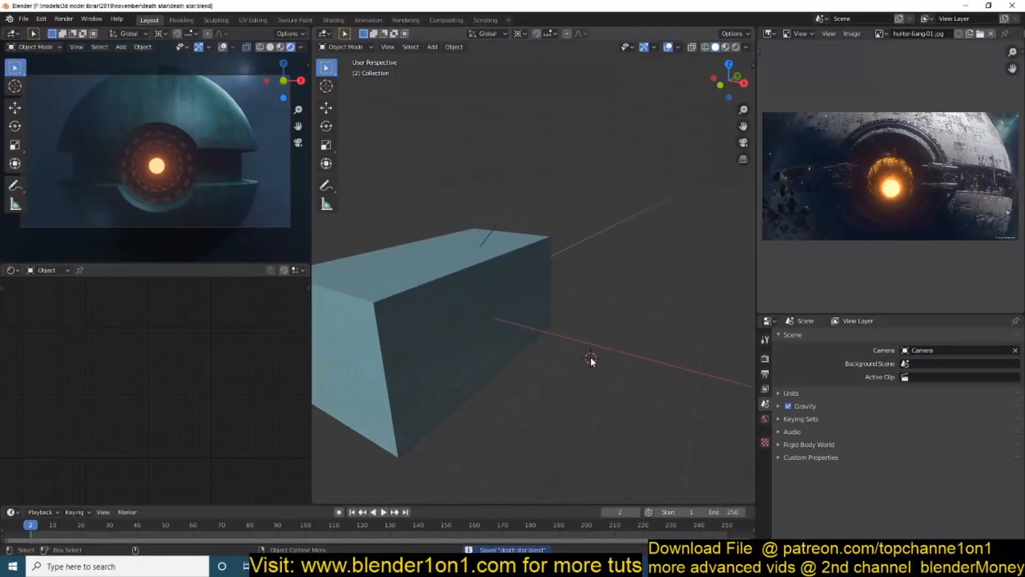
{"action": "key", "text": "shift+a"}
{"action": "left_click", "coordinate": [576, 366]}
{"action": "key", "text": "f"}
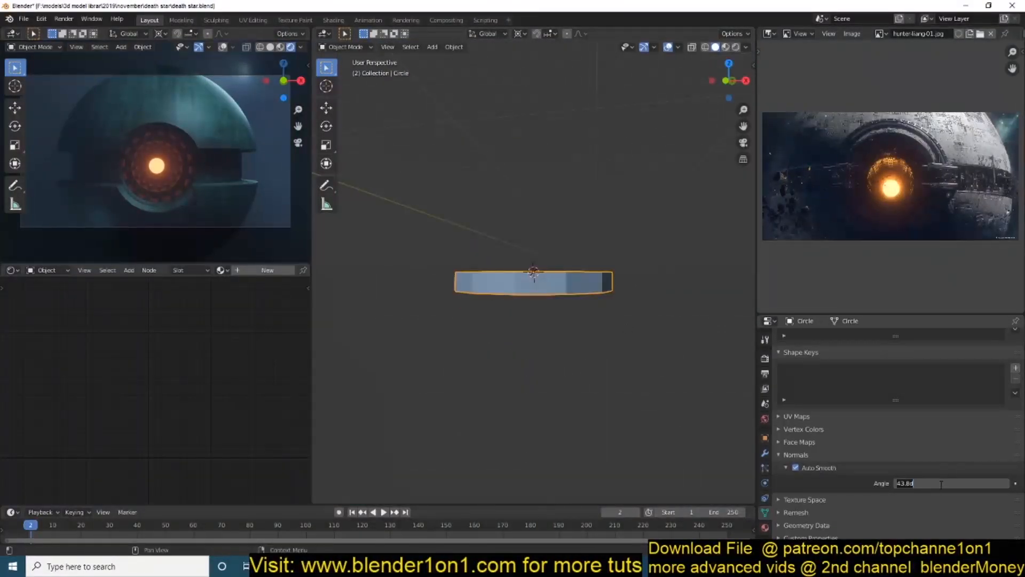
{"action": "middle_click_drag", "start_coordinate": [577, 343], "coordinate": [590, 344]}
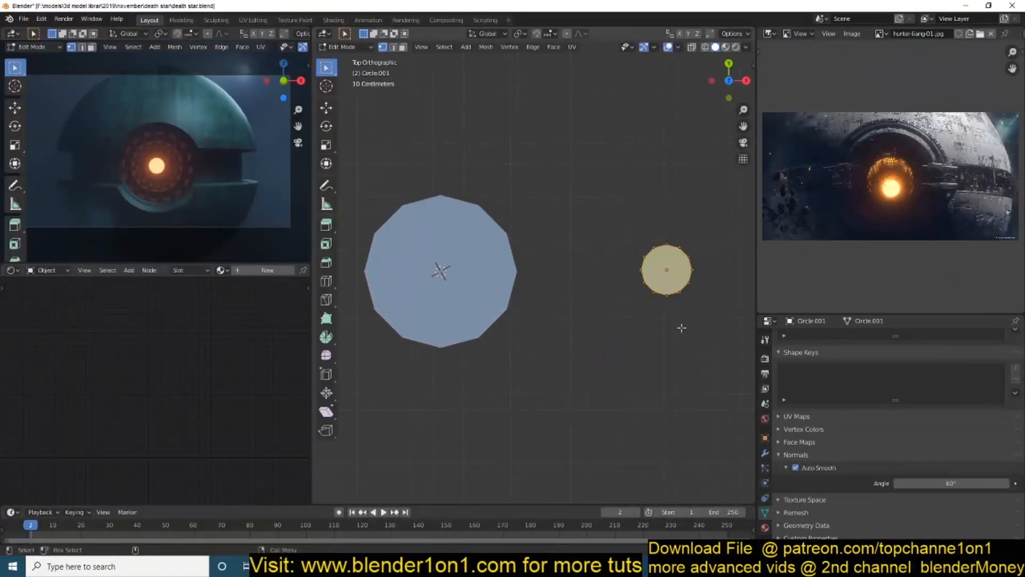
Step: Duplicate the small disc within its mesh at a reduced size and add thin cube bars beside the two discs
{"action": "key", "text": "shift+d"}
{"action": "left_click", "coordinate": [600, 321]}
{"action": "right_click", "coordinate": [542, 256], "text": "shift"}
{"action": "key", "text": "shift+a"}
{"action": "left_click", "coordinate": [536, 239]}
{"action": "key", "text": "s"}
{"action": "left_click", "coordinate": [543, 274]}
{"action": "key", "text": "s"}
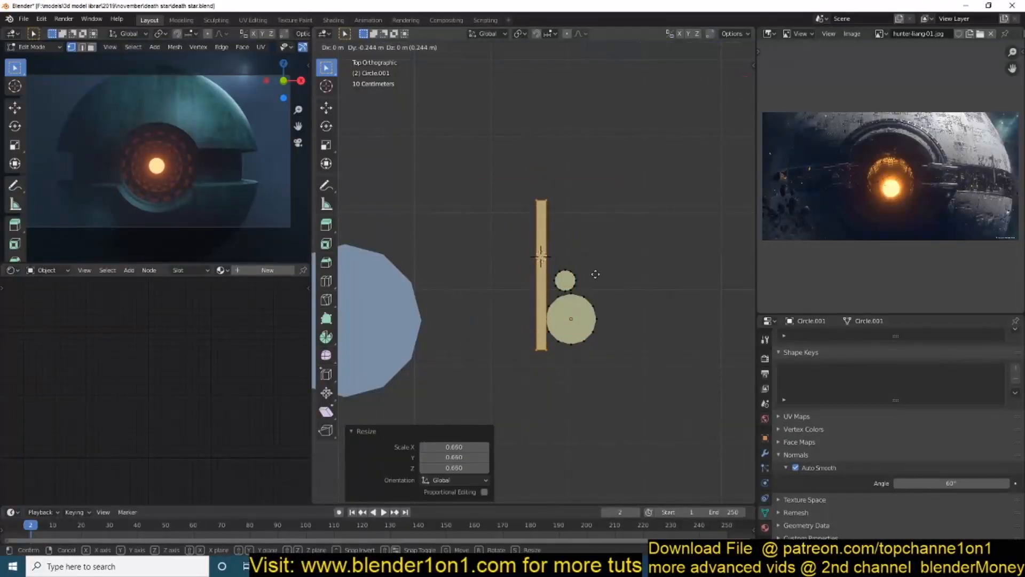
{"action": "key", "text": "Escape"}
{"action": "key", "text": "shift+a"}
{"action": "key", "text": "s"}
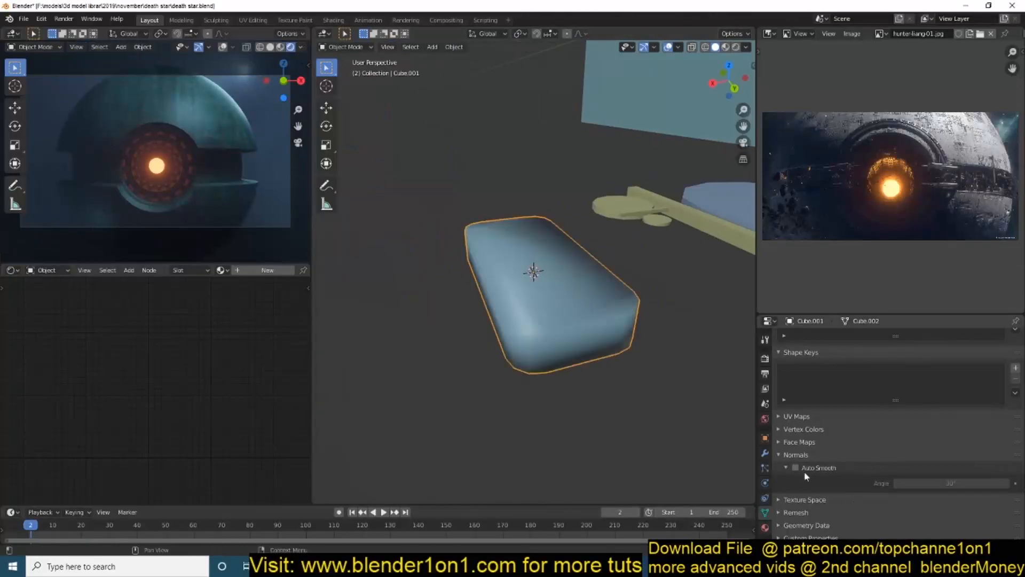
Step: Build two groups of rounded boxes with smaller side pieces, adding a thin bar scaled along Y to the second group
{"action": "key", "text": "KP_7"}
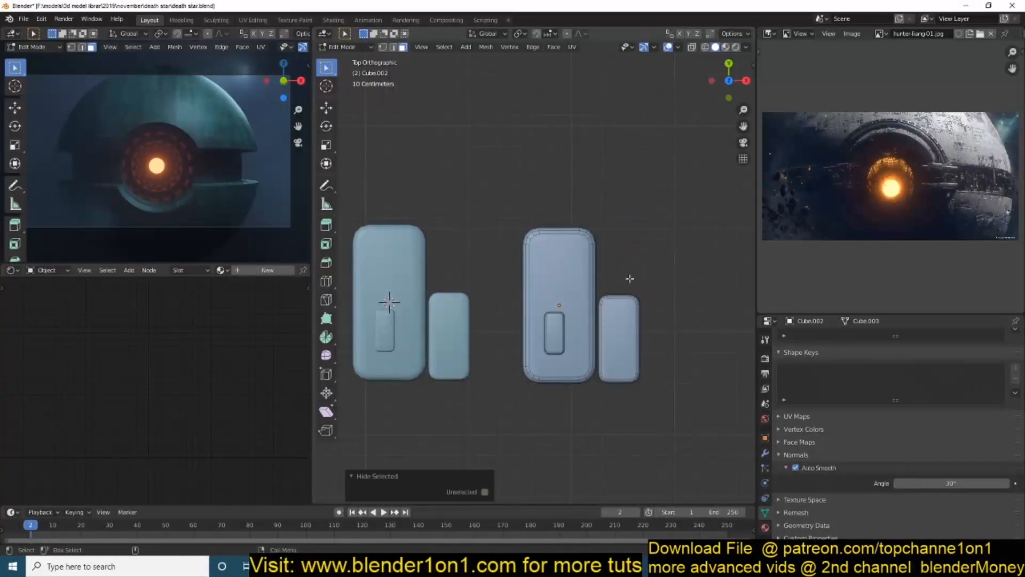
{"action": "key", "text": "s"}
{"action": "key", "text": "y"}
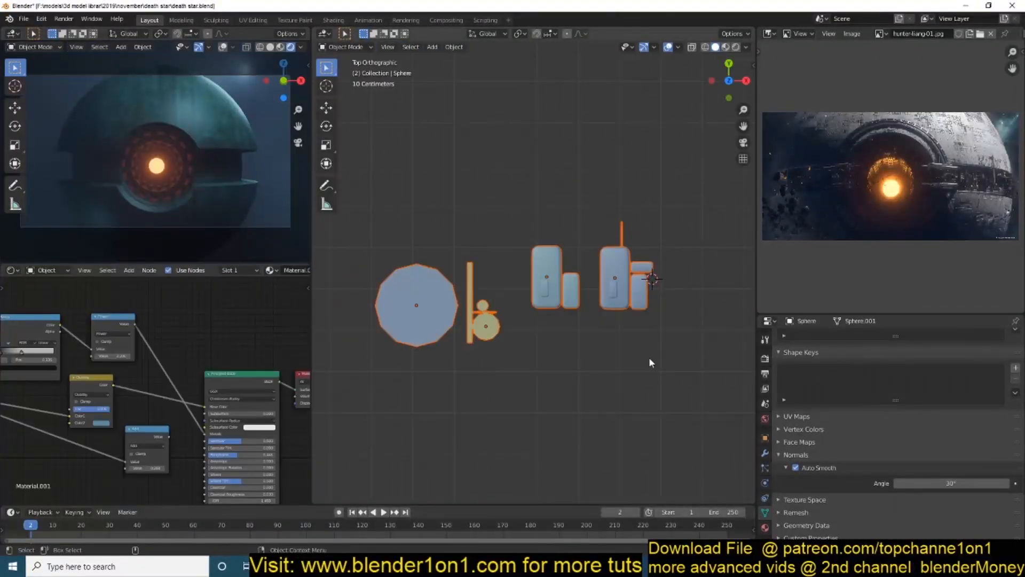
{"action": "left_click", "coordinate": [664, 394]}
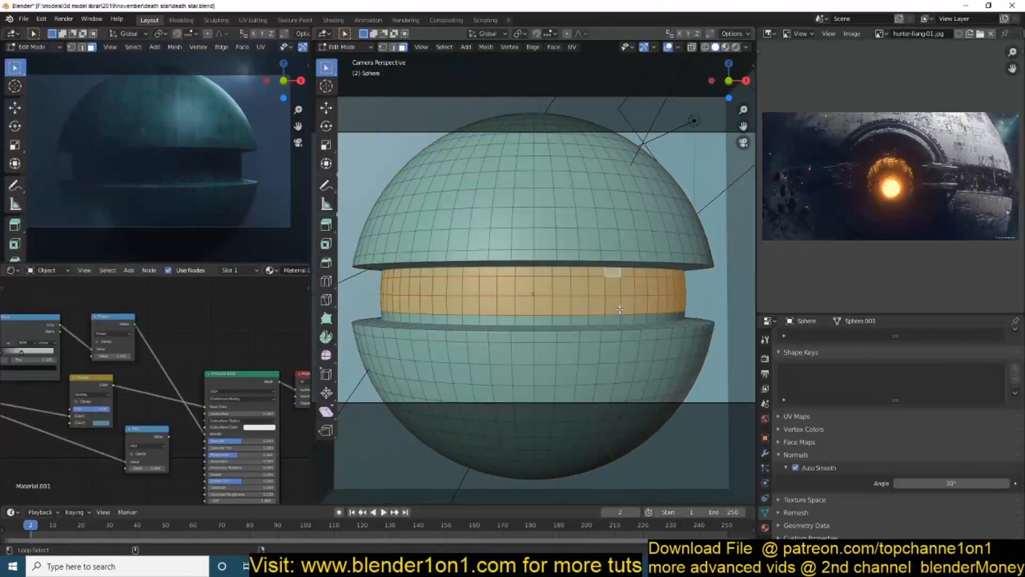
Step: Set up a hair particle system on the sphere rendering the whole objects collection, with an instance Scale of 0.840
{"action": "scroll", "coordinate": [867, 400], "scroll_direction": "up", "scroll_amount": 5}
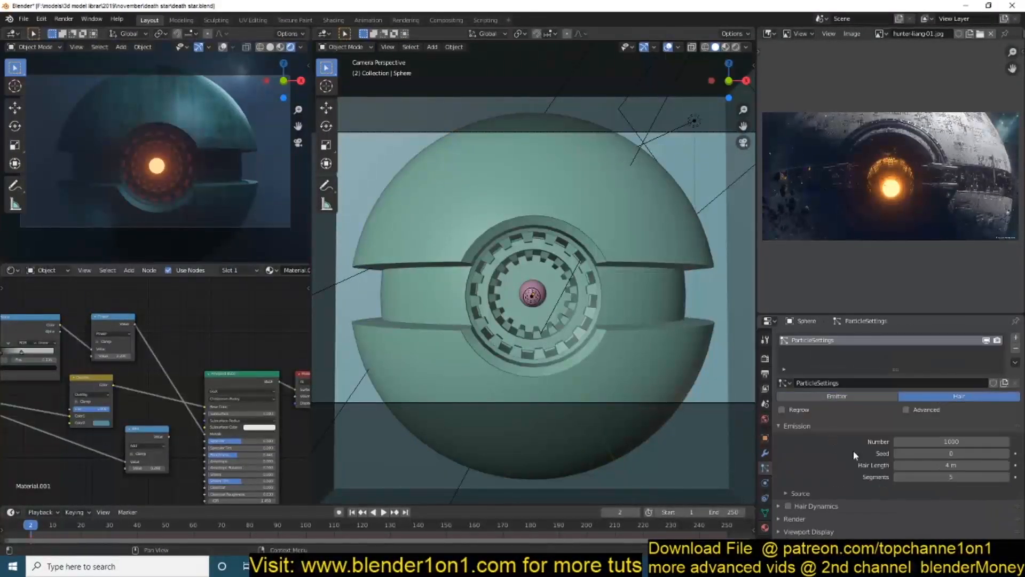
{"action": "middle_click_drag", "start_coordinate": [689, 267], "coordinate": [715, 273]}
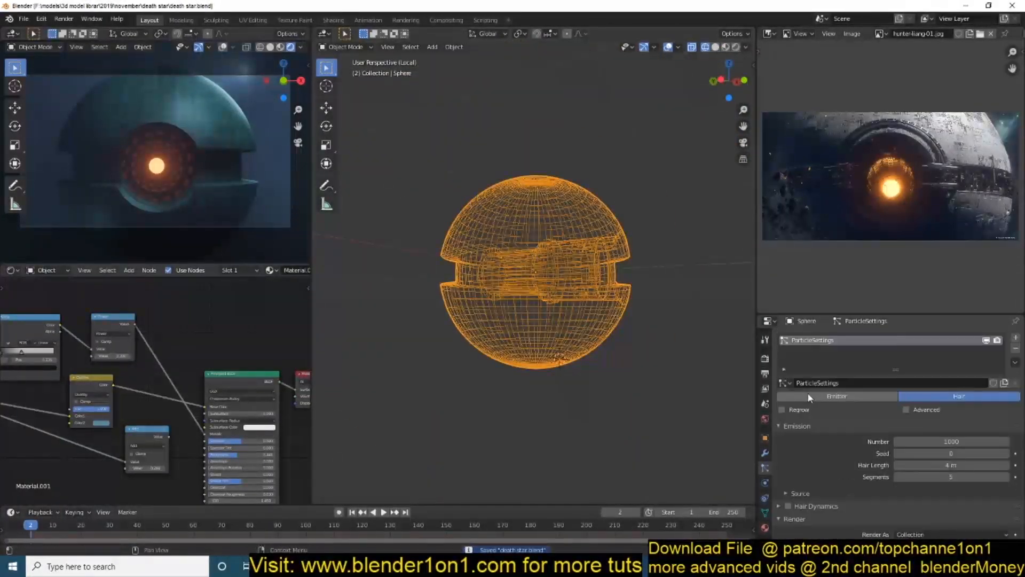
{"action": "scroll", "coordinate": [810, 398], "scroll_direction": "down", "scroll_amount": 10}
{"action": "key", "text": "z"}
{"action": "left_click", "coordinate": [649, 344]}
{"action": "scroll", "coordinate": [893, 441], "scroll_direction": "down", "scroll_amount": 6}
{"action": "scroll", "coordinate": [649, 342], "scroll_direction": "up", "scroll_amount": 5}
{"action": "scroll", "coordinate": [835, 433], "scroll_direction": "up", "scroll_amount": 14}
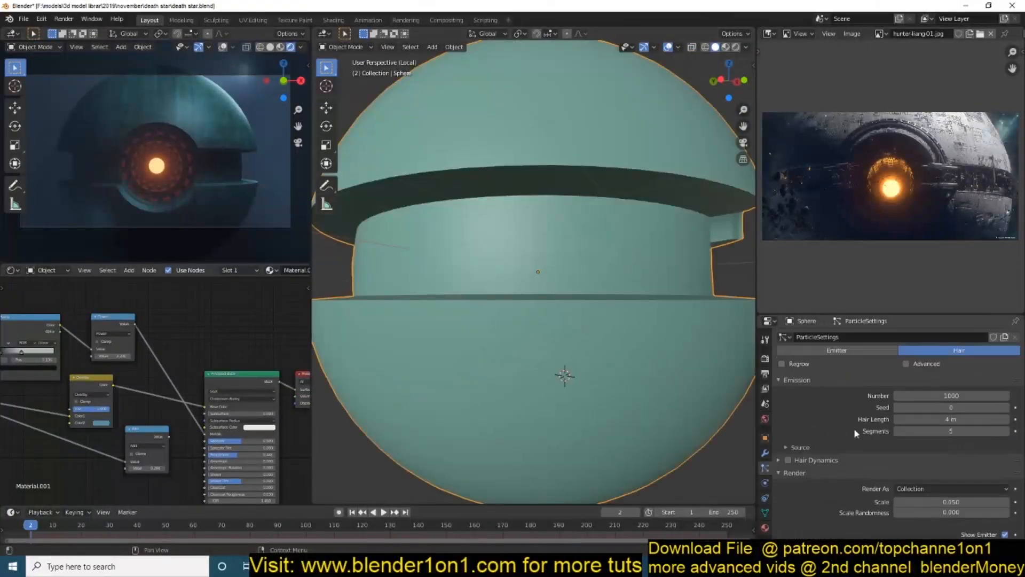
{"action": "scroll", "coordinate": [855, 427], "scroll_direction": "down", "scroll_amount": 5}
{"action": "key", "text": "KP_Divide"}
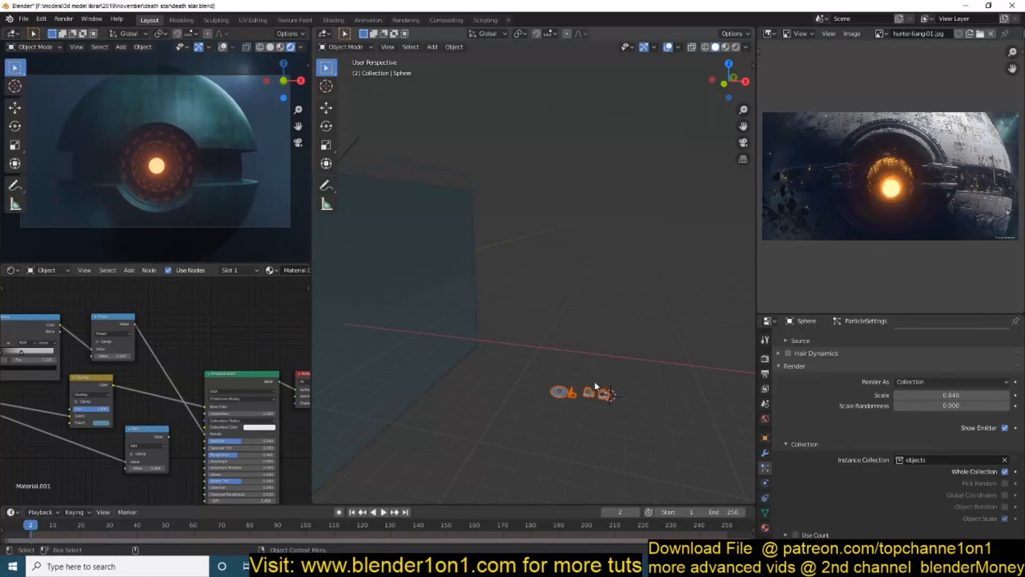
Step: Move the disc and box detail pieces into the objects collection and split the reference image area to show an Outliner
{"action": "key", "text": "m"}
{"action": "left_click", "coordinate": [549, 358]}
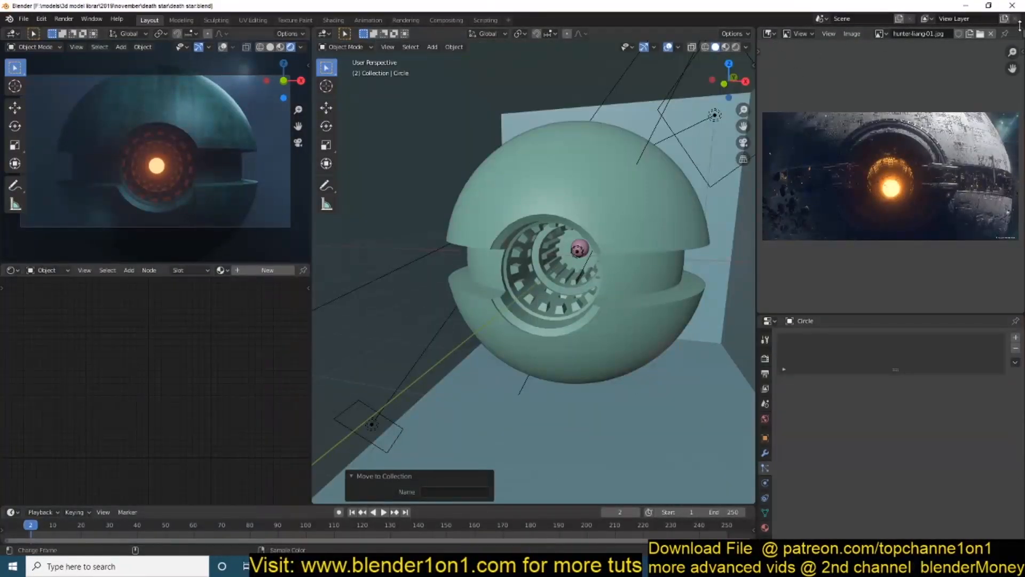
{"action": "left_click_drag", "start_coordinate": [1020, 25], "coordinate": [1004, 213]}
{"action": "key", "text": "shift+F9"}
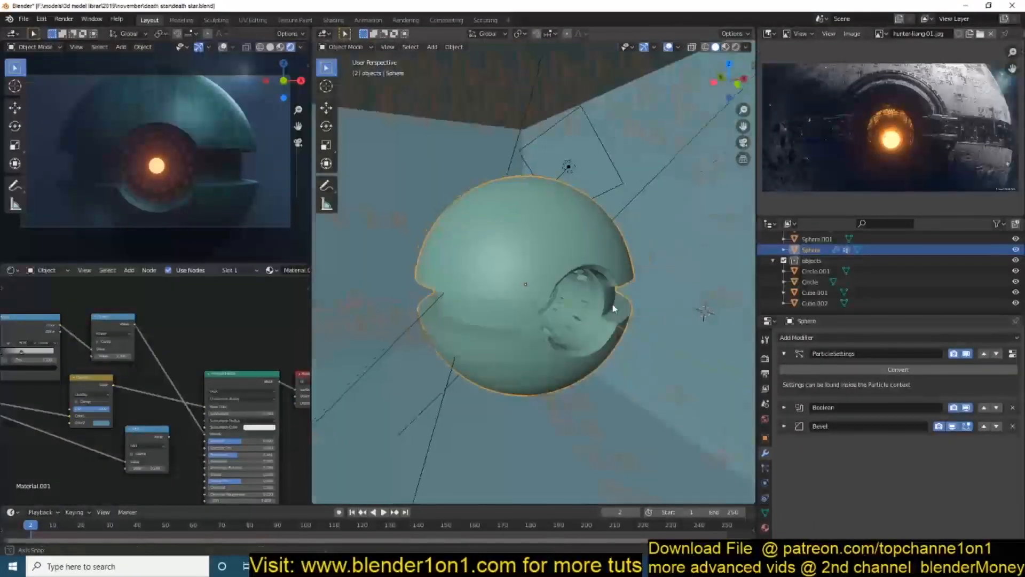
Step: Separate a copy of the sphere's middle band as the particle emitter and tune its instance Scale and Scale Randomness
{"action": "key", "text": "shift+d"}
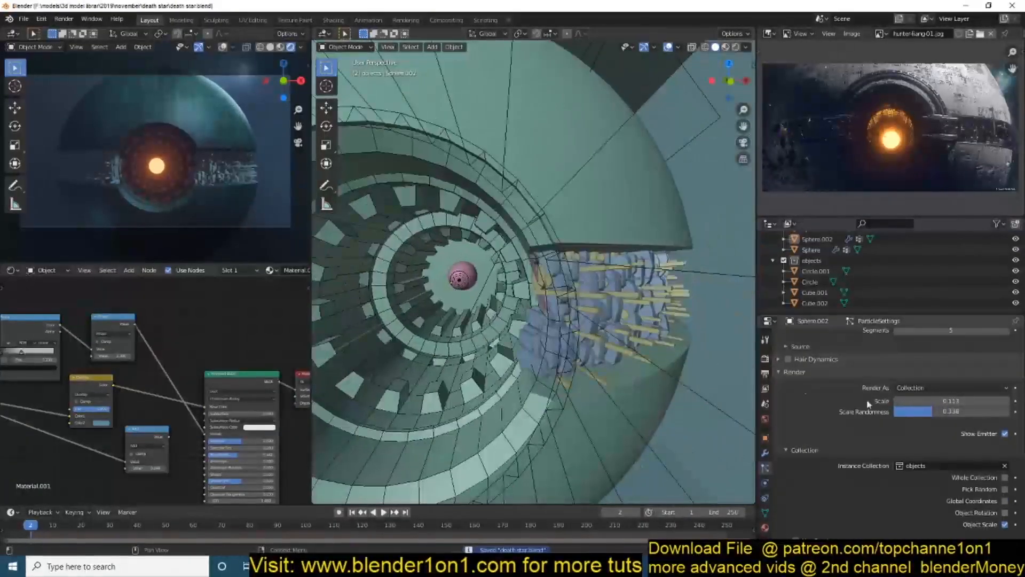
{"action": "scroll", "coordinate": [908, 427], "scroll_direction": "down", "scroll_amount": 1}
{"action": "left_click", "coordinate": [944, 418]}
{"action": "left_click", "coordinate": [943, 405]}
{"action": "left_click", "coordinate": [943, 418]}
{"action": "left_click", "coordinate": [938, 394]}
{"action": "left_click", "coordinate": [865, 475]}
{"action": "scroll", "coordinate": [865, 472], "scroll_direction": "down", "scroll_amount": 1}
{"action": "left_click", "coordinate": [950, 397]}
{"action": "middle_click_drag", "start_coordinate": [711, 385], "coordinate": [656, 385]}
{"action": "key", "text": "KP_Divide"}
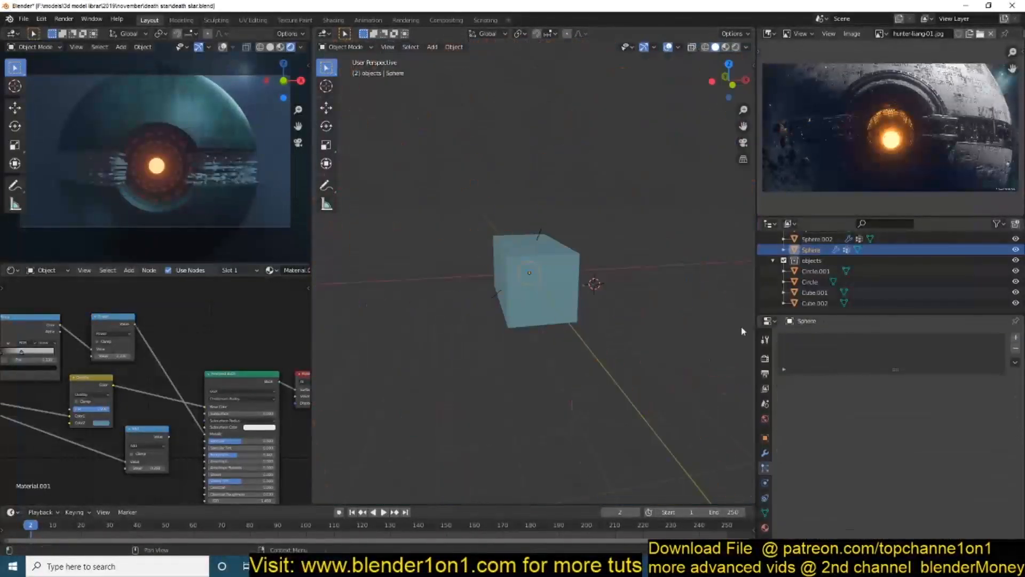
Step: Enable and adjust the advanced Rotation options of the middle band's hair particle system
{"action": "scroll", "coordinate": [826, 417], "scroll_direction": "up", "scroll_amount": 2}
{"action": "scroll", "coordinate": [827, 417], "scroll_direction": "down", "scroll_amount": 2}
{"action": "mouse_move", "coordinate": [937, 425]}
{"action": "left_mouse_down"}
{"action": "mouse_move", "coordinate": [988, 425]}
{"action": "mouse_move", "coordinate": [937, 425]}
{"action": "left_mouse_up"}
{"action": "scroll", "coordinate": [936, 397], "scroll_direction": "down", "scroll_amount": 1, "text": "ctrl"}
{"action": "left_click", "coordinate": [931, 454]}
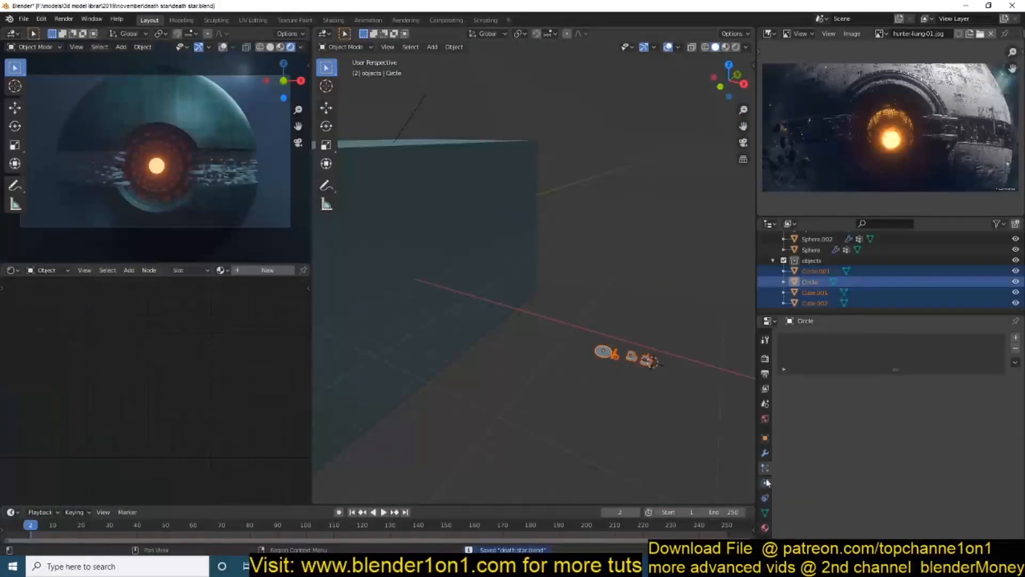
Step: Assign Material.001 to the large disc and link it to the other selected detail pieces
{"action": "left_click", "coordinate": [765, 527]}
{"action": "left_click", "coordinate": [784, 383]}
{"action": "left_click", "coordinate": [811, 419]}
{"action": "key", "text": "ctrl+l"}
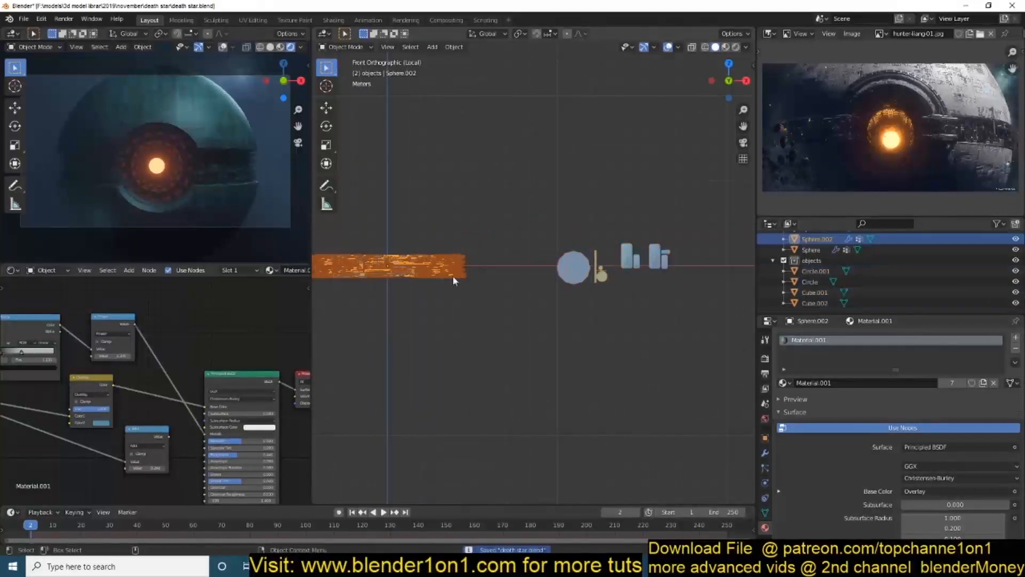
Step: Try Velocity / Hair as the middle band's particle Orientation Axis, then use Normal with the instances' Object Rotation turned off
{"action": "left_click", "coordinate": [765, 467]}
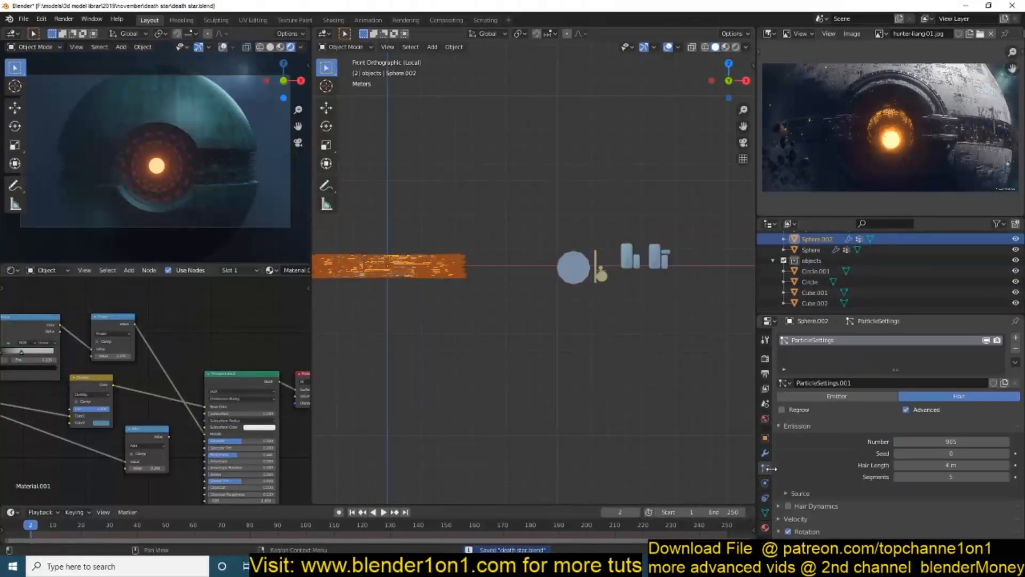
{"action": "left_click", "coordinate": [950, 490]}
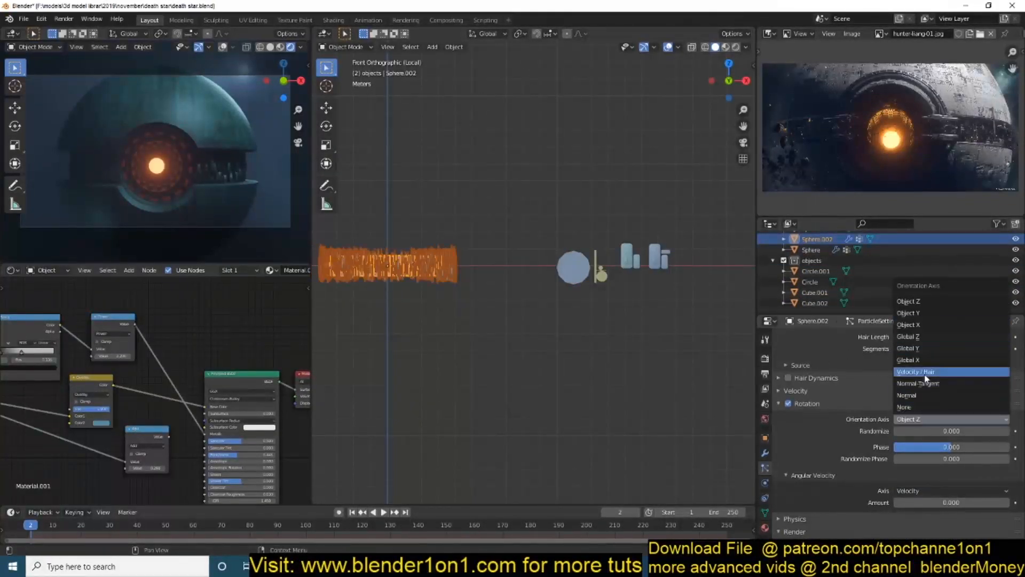
{"action": "left_click", "coordinate": [926, 371]}
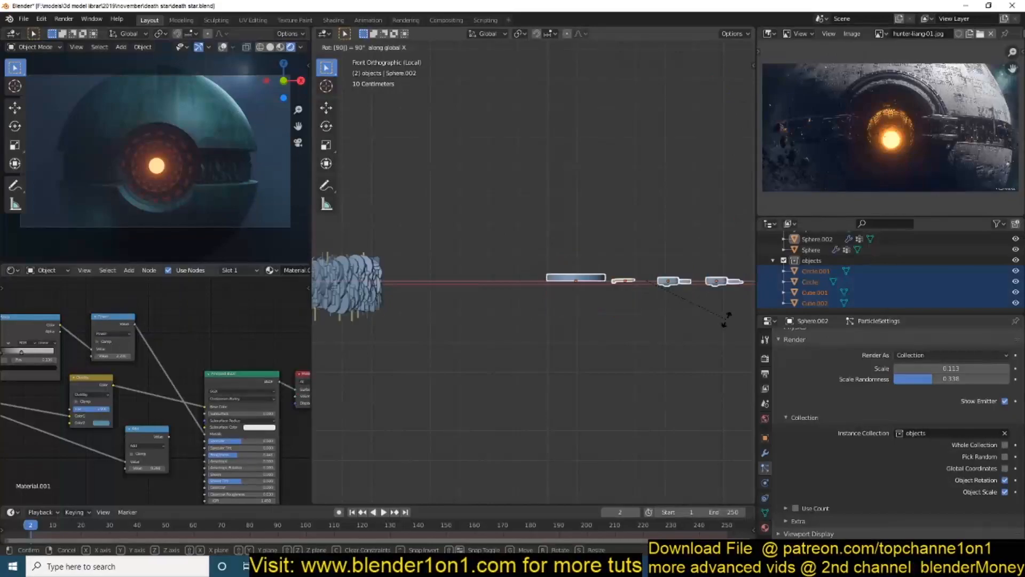
{"action": "middle_click_drag", "start_coordinate": [603, 299], "coordinate": [578, 309]}
{"action": "scroll", "coordinate": [635, 259], "scroll_direction": "down", "scroll_amount": 3}
{"action": "left_click", "coordinate": [614, 266], "text": "shift"}
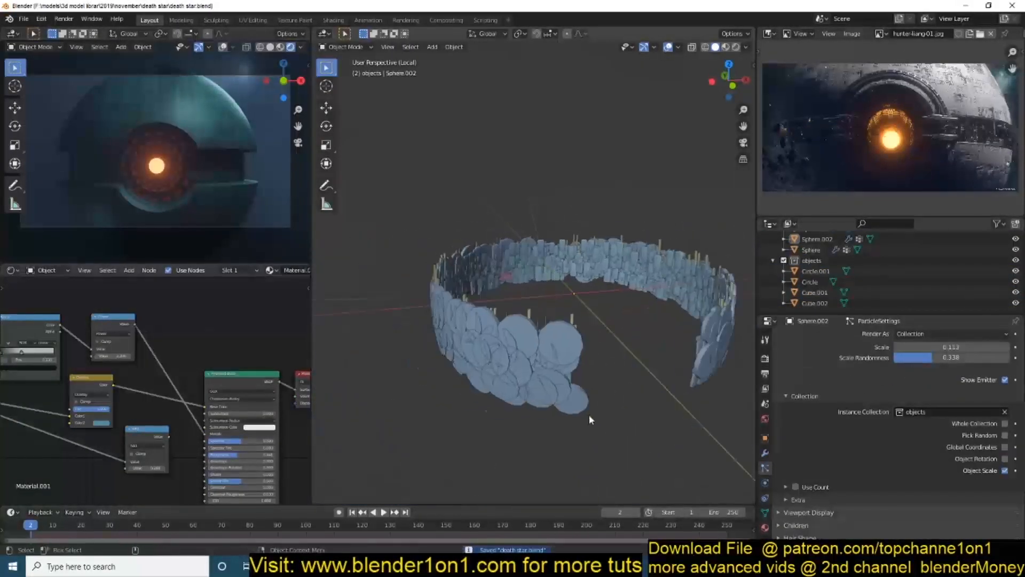
Step: Set the middle band's particle rotation Randomize value to 0 and save the file
{"action": "scroll", "coordinate": [886, 438], "scroll_direction": "up", "scroll_amount": 6}
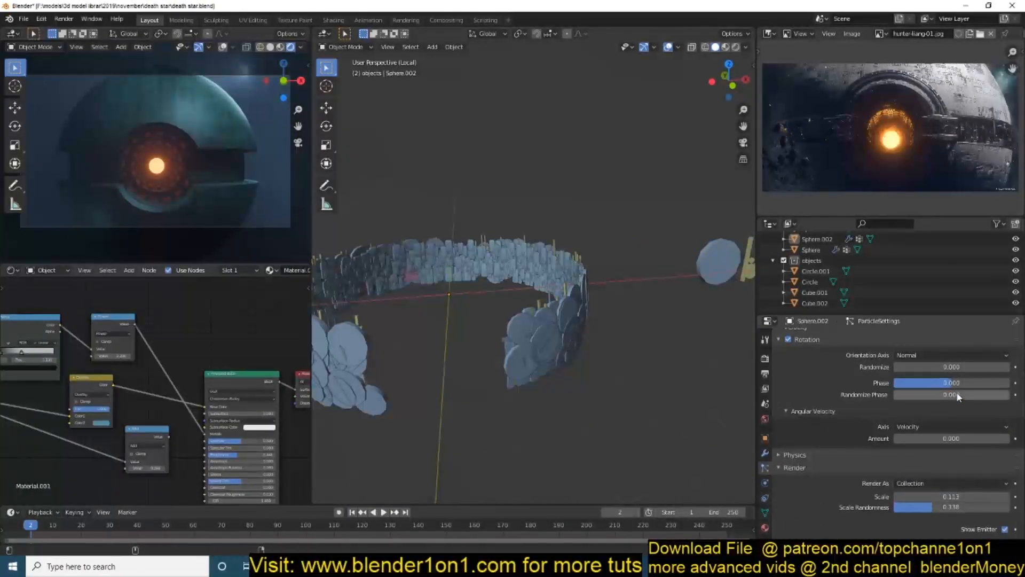
{"action": "left_click", "coordinate": [959, 411]}
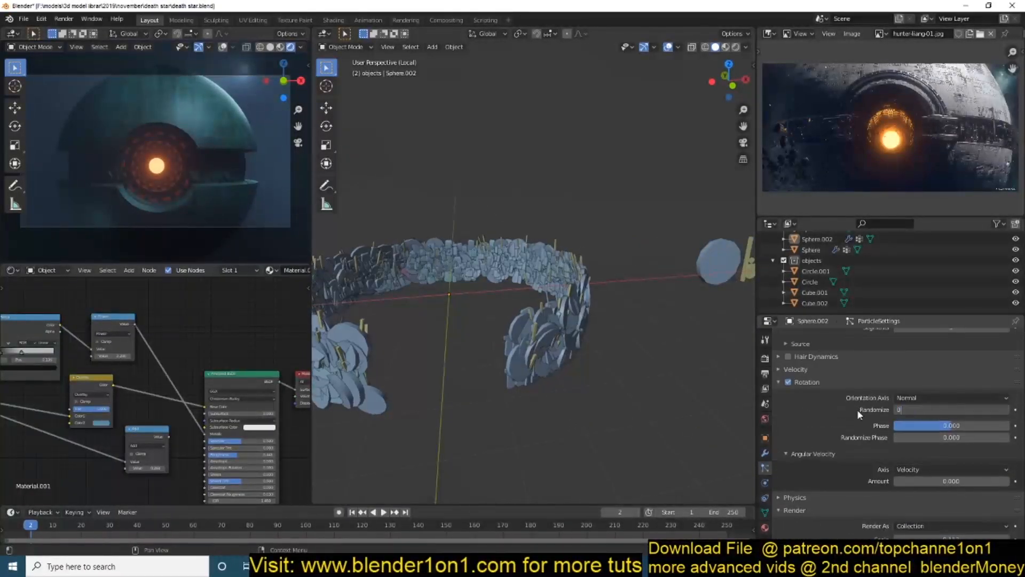
{"action": "key", "text": "ctrl+s"}
Step: Enable Use Count with weighted counts for the pieces in the objects collection and adjust the particle instance Scale
{"action": "mouse_move", "coordinate": [601, 410]}
{"action": "middle_mouse_down"}
{"action": "mouse_move", "coordinate": [624, 410]}
{"action": "mouse_move", "coordinate": [582, 410]}
{"action": "middle_mouse_up"}
{"action": "scroll", "coordinate": [849, 463], "scroll_direction": "down", "scroll_amount": 8}
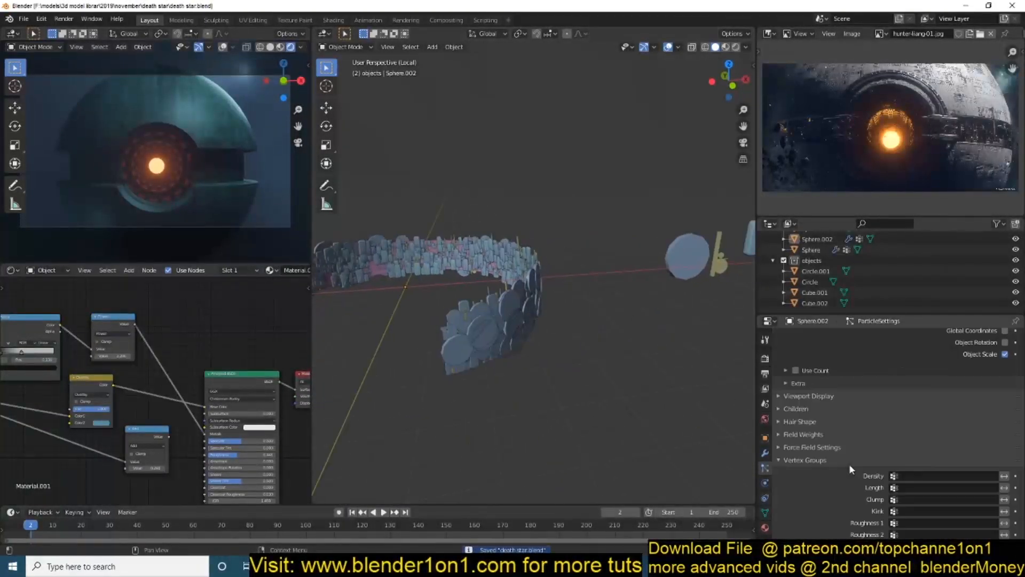
{"action": "scroll", "coordinate": [849, 463], "scroll_direction": "up", "scroll_amount": 2}
{"action": "left_click", "coordinate": [815, 434]}
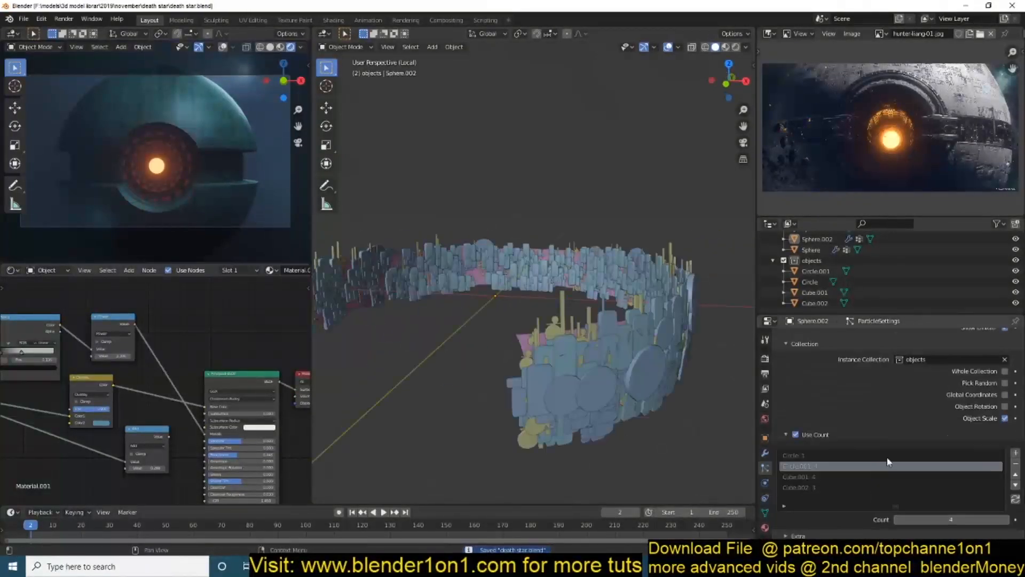
{"action": "scroll", "coordinate": [892, 427], "scroll_direction": "up", "scroll_amount": 4}
{"action": "mouse_move", "coordinate": [951, 379]}
{"action": "left_mouse_down"}
{"action": "mouse_move", "coordinate": [988, 379]}
{"action": "mouse_move", "coordinate": [964, 380]}
{"action": "left_mouse_up"}
Step: Try displacing the middle band's surface with a textured Displace modifier placed ahead of its particle system
{"action": "key", "text": "Tab"}
{"action": "key", "text": "Tab"}
{"action": "left_click", "coordinate": [765, 453]}
{"action": "left_click", "coordinate": [897, 337]}
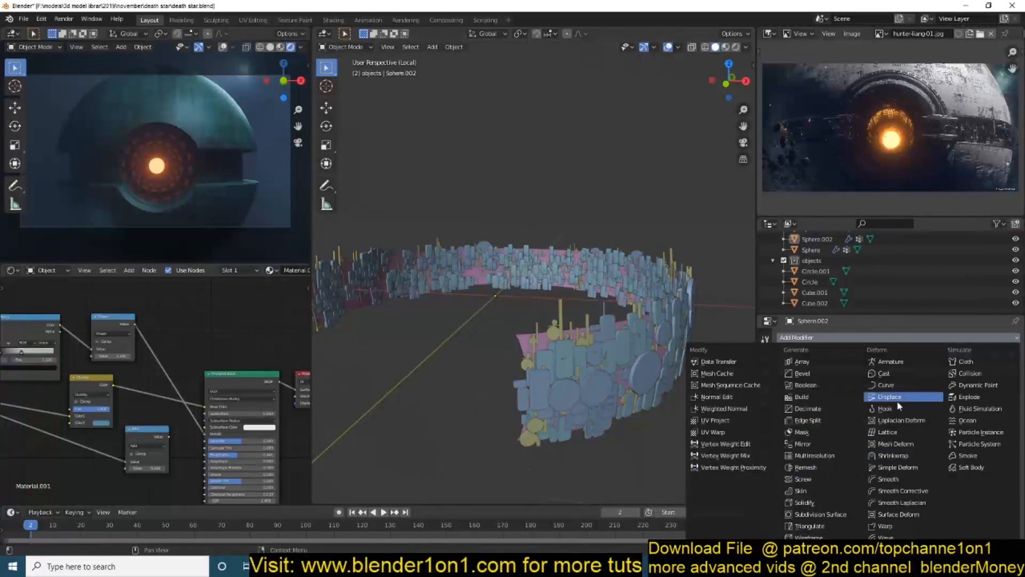
{"action": "left_click", "coordinate": [898, 398]}
{"action": "left_click", "coordinate": [897, 450]}
{"action": "left_click", "coordinate": [1012, 449]}
{"action": "left_click", "coordinate": [905, 369]}
{"action": "left_click", "coordinate": [893, 415]}
{"action": "left_click", "coordinate": [894, 368]}
{"action": "left_click", "coordinate": [765, 453]}
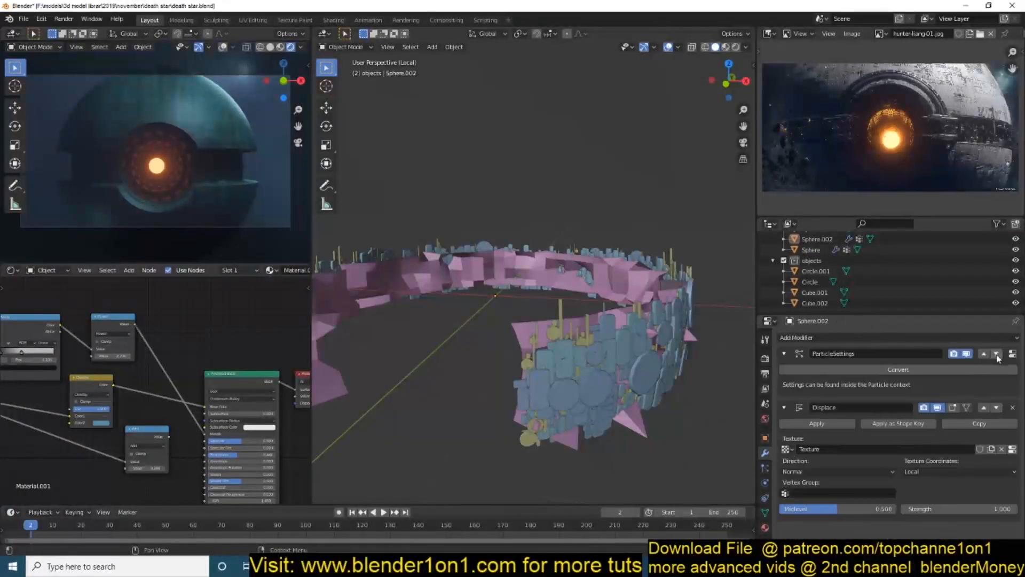
{"action": "left_click", "coordinate": [996, 355]}
{"action": "left_click", "coordinate": [1012, 354]}
Step: Adjust the middle band's particle Number and Seed to redistribute the detail pieces
{"action": "middle_click_drag", "start_coordinate": [593, 380], "coordinate": [626, 391]}
{"action": "left_click", "coordinate": [626, 391]}
{"action": "left_click", "coordinate": [765, 468]}
{"action": "left_click_drag", "start_coordinate": [915, 451], "coordinate": [921, 452]}
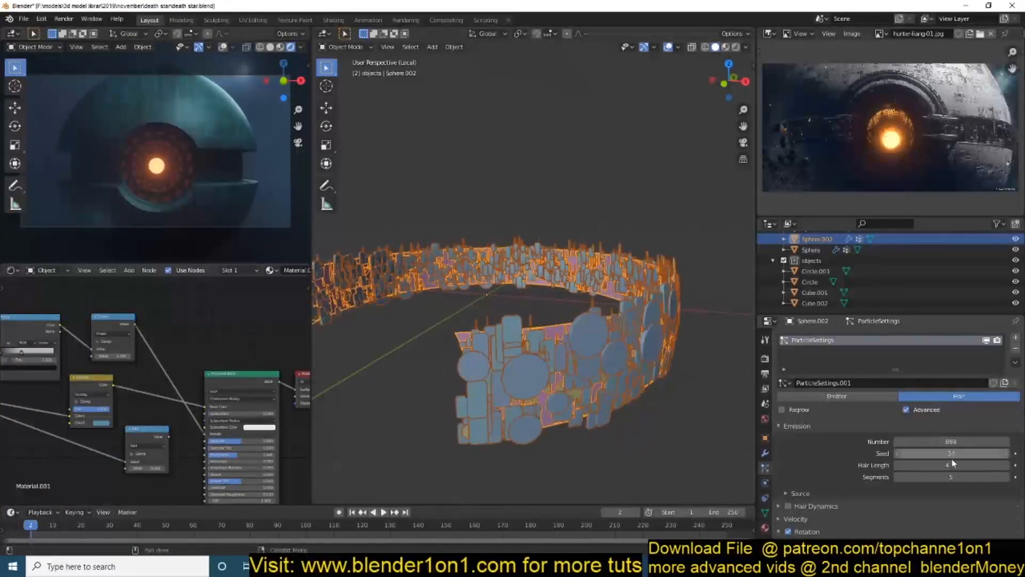
Step: Duplicate the disc-and-bar and box detail pieces along the X axis and give the copies small parts with the light material
{"action": "scroll", "coordinate": [527, 373], "scroll_direction": "down", "scroll_amount": 4}
{"action": "left_click", "coordinate": [527, 415]}
{"action": "left_click", "coordinate": [579, 339]}
{"action": "key", "text": "shift+d"}
{"action": "key", "text": "x"}
{"action": "left_click", "coordinate": [444, 315]}
{"action": "middle_click_drag", "start_coordinate": [470, 332], "coordinate": [616, 368]}
{"action": "left_click", "coordinate": [616, 369]}
{"action": "key", "text": "shift+d"}
{"action": "key", "text": "x"}
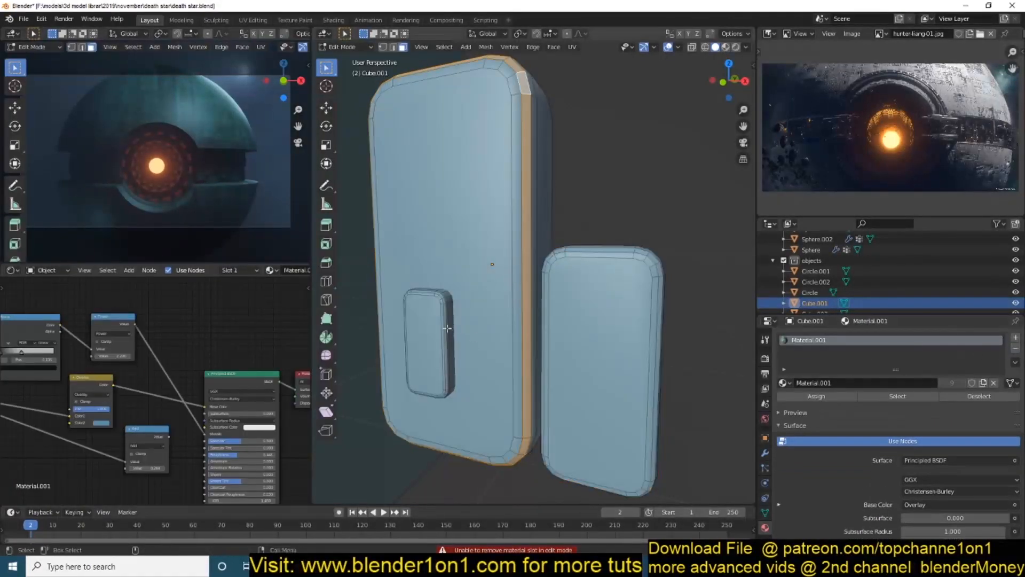
{"action": "key", "text": "shift+a"}
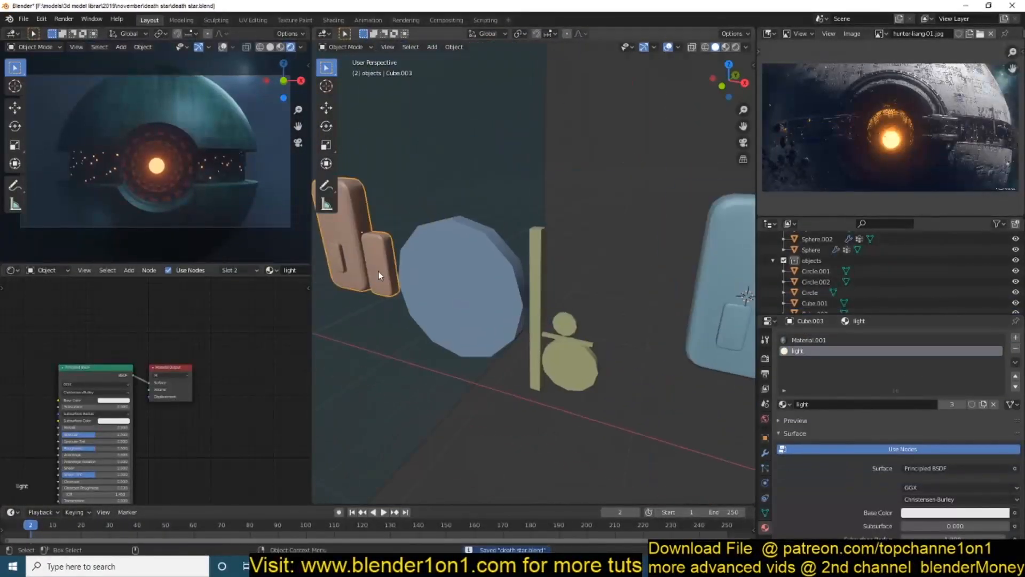
Step: Preview individual nodes of Material.001 and retune their values, lowering the Power node's value to about 0.78, and save the file
{"action": "left_click", "coordinate": [159, 426]}
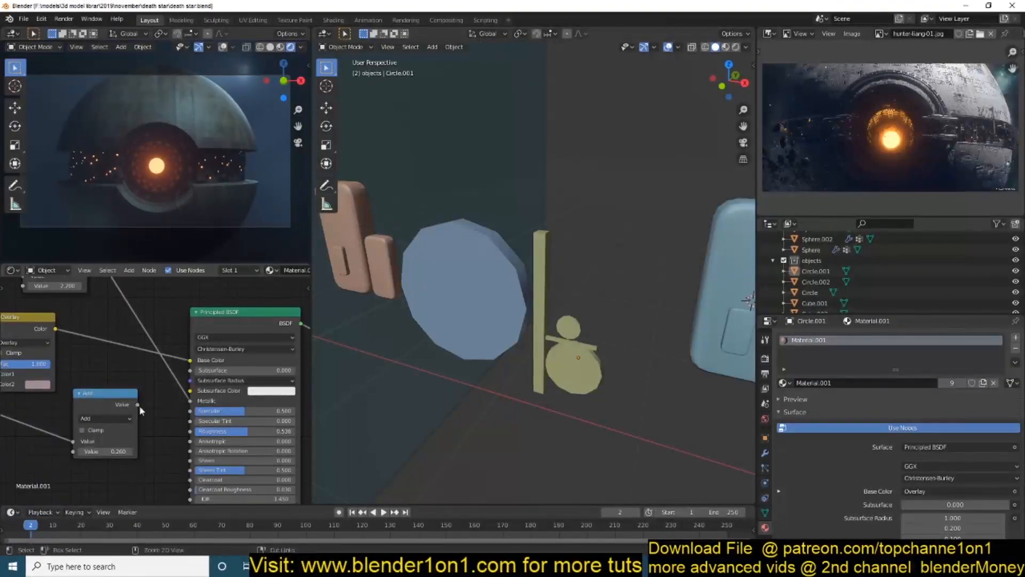
{"action": "key", "text": "ctrl+s"}
{"action": "middle_click_drag", "start_coordinate": [199, 401], "coordinate": [305, 496]}
{"action": "middle_click_drag", "start_coordinate": [75, 390], "coordinate": [170, 390]}
{"action": "left_click_drag", "start_coordinate": [93, 378], "coordinate": [112, 378]}
{"action": "mouse_move", "coordinate": [270, 336]}
{"action": "middle_mouse_down"}
{"action": "mouse_move", "coordinate": [174, 313]}
{"action": "mouse_move", "coordinate": [263, 336]}
{"action": "middle_mouse_up"}
{"action": "left_click", "coordinate": [174, 313], "text": "ctrl+shift"}
{"action": "left_click_drag", "start_coordinate": [259, 385], "coordinate": [217, 385]}
{"action": "left_click", "coordinate": [144, 342], "text": "ctrl+shift"}
{"action": "middle_click_drag", "start_coordinate": [145, 342], "coordinate": [260, 353]}
{"action": "left_click_drag", "start_coordinate": [220, 389], "coordinate": [198, 389]}
{"action": "middle_click_drag", "start_coordinate": [302, 417], "coordinate": [5, 350]}
{"action": "left_click", "coordinate": [207, 370], "text": "ctrl+shift"}
{"action": "key", "text": "ctrl+s"}
Step: Load an environment texture image as the World background color and set its Strength to 0.001
{"action": "left_click", "coordinate": [766, 418]}
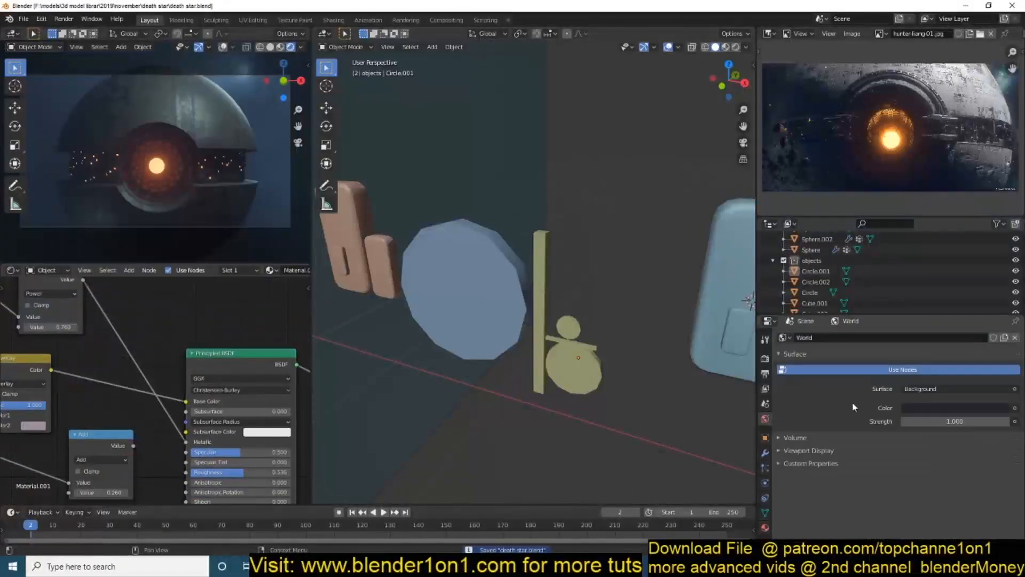
{"action": "left_click", "coordinate": [1014, 407]}
{"action": "left_click", "coordinate": [777, 295]}
{"action": "left_click", "coordinate": [998, 421]}
{"action": "left_click", "coordinate": [413, 153]}
{"action": "left_click", "coordinate": [413, 152]}
{"action": "left_click", "coordinate": [413, 152]}
{"action": "left_click", "coordinate": [413, 152]}
{"action": "double_click", "coordinate": [497, 291]}
{"action": "double_click", "coordinate": [492, 288]}
{"action": "double_click", "coordinate": [425, 225]}
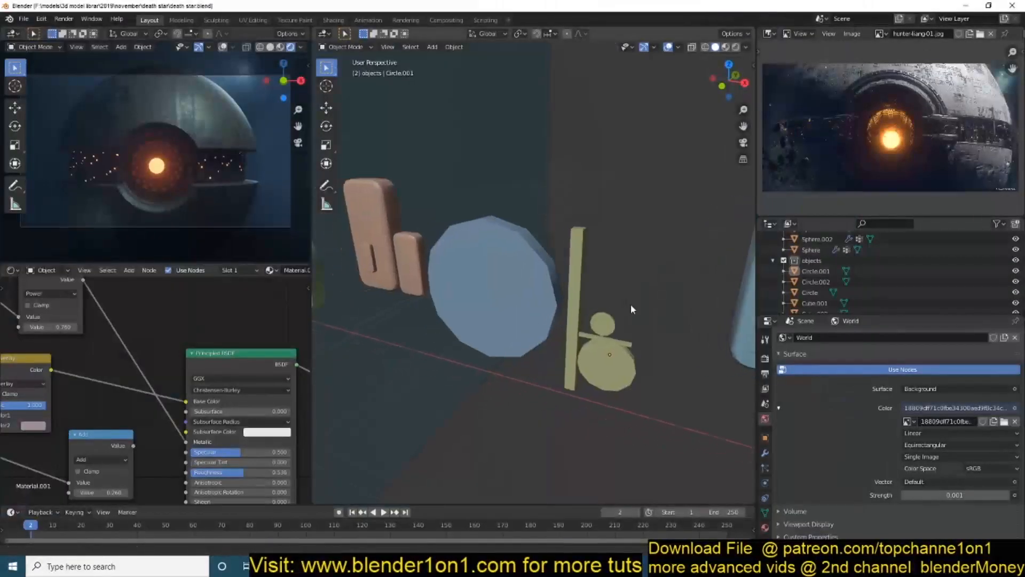
Step: Show the Disable in Viewports toggles in the Outliner through its display filter
{"action": "middle_click_drag", "start_coordinate": [630, 304], "coordinate": [543, 279], "text": "shift"}
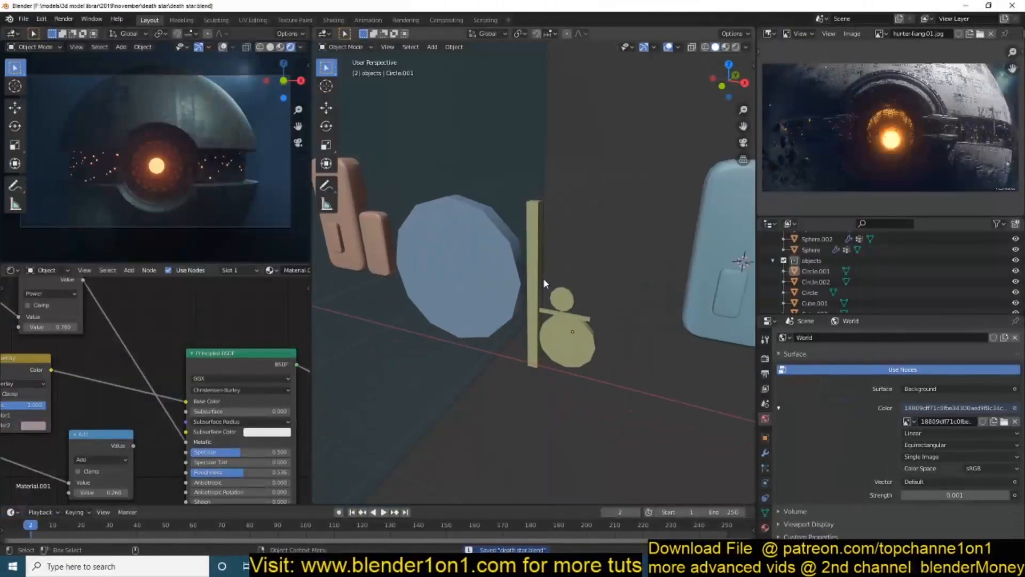
{"action": "middle_click_drag", "start_coordinate": [348, 281], "coordinate": [559, 304], "text": "shift"}
{"action": "scroll", "coordinate": [559, 304], "scroll_direction": "down", "scroll_amount": 2}
{"action": "left_click", "coordinate": [559, 304]}
{"action": "scroll", "coordinate": [908, 272], "scroll_direction": "down", "scroll_amount": 1}
{"action": "left_click", "coordinate": [996, 223]}
{"action": "left_click", "coordinate": [944, 257]}
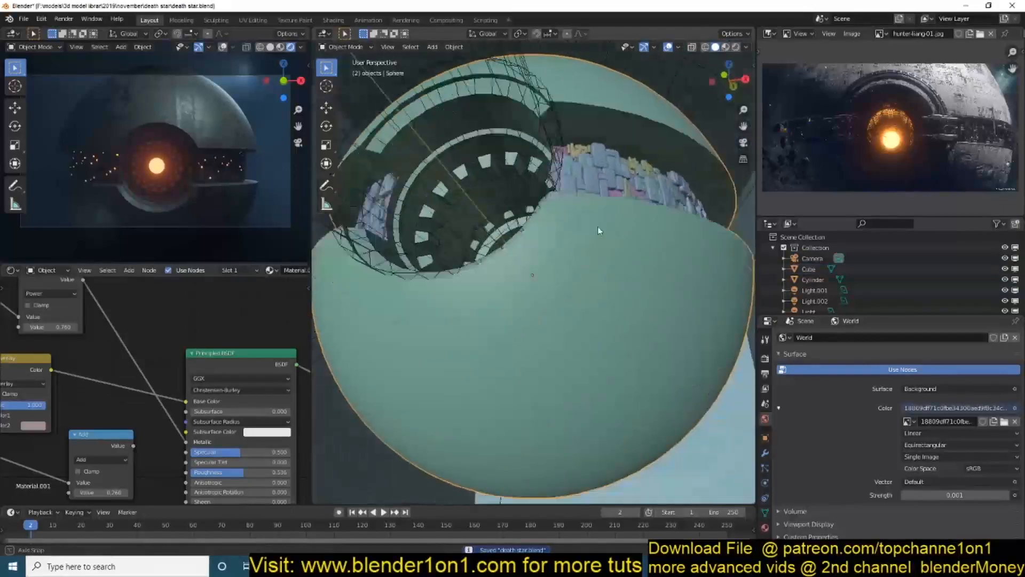
{"action": "middle_click_drag", "start_coordinate": [599, 231], "coordinate": [569, 259]}
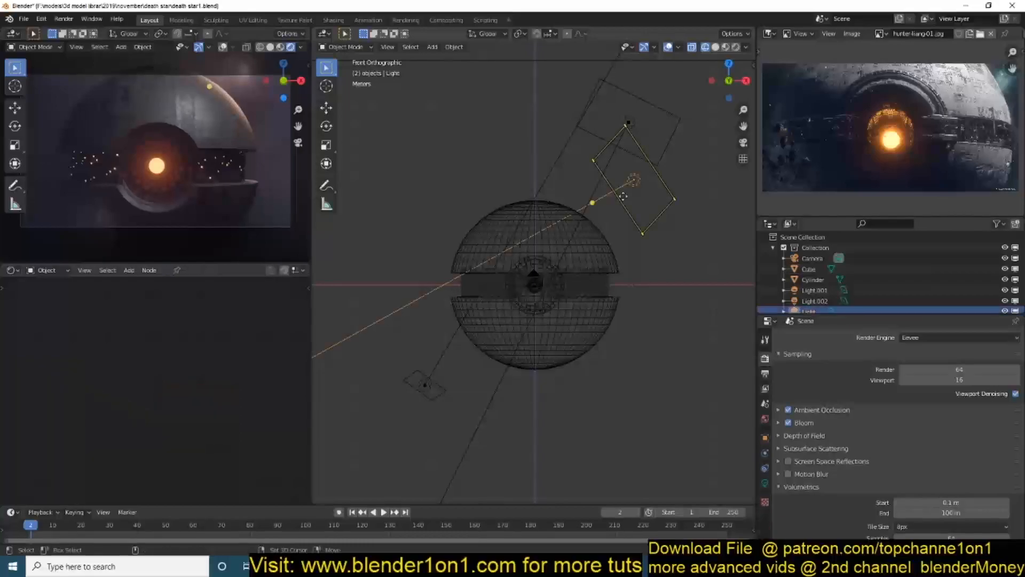
Step: Duplicate the spot light beside the sphere and make the copy blue with a Power of 10000 W
{"action": "key", "text": "shift+d"}
{"action": "left_click", "coordinate": [488, 292]}
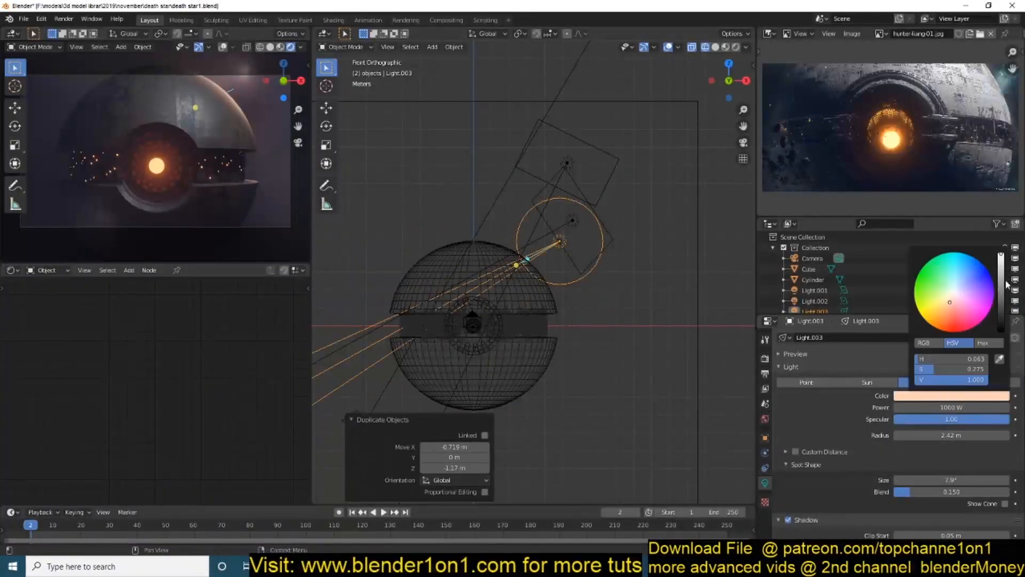
{"action": "key", "text": "Return"}
Step: Move and rotate the duplicated spot light in top view to aim it across the sphere
{"action": "key", "text": "KP_7"}
{"action": "key", "text": "g"}
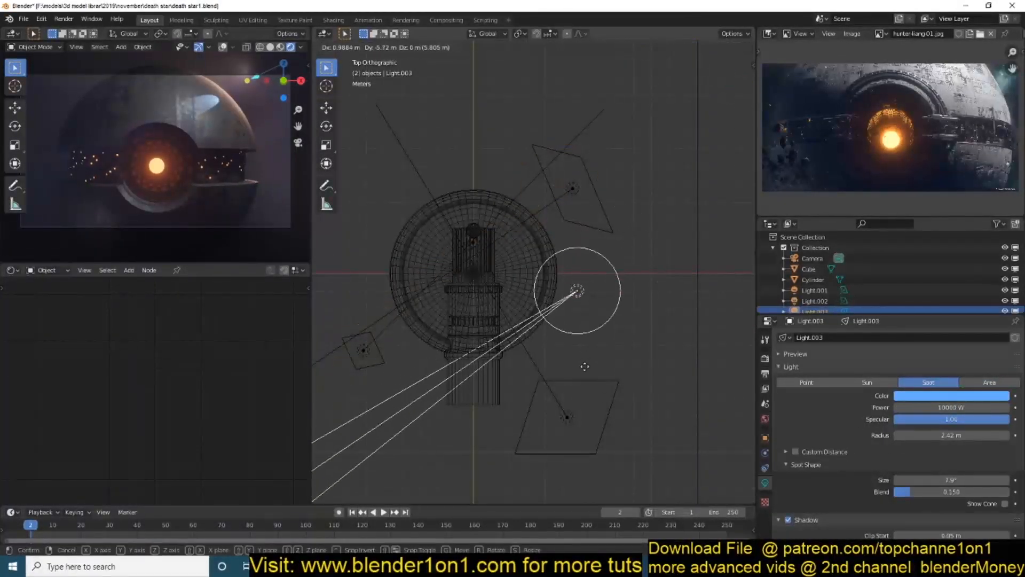
{"action": "left_click", "coordinate": [591, 357]}
{"action": "key", "text": "r"}
{"action": "left_click", "coordinate": [644, 323]}
{"action": "left_click", "coordinate": [649, 355]}
Step: Rotate and move the spot light in front view, then make it nearly white at about 100000 W with Blend 0.652
{"action": "key", "text": "KP_1"}
{"action": "key", "text": "r"}
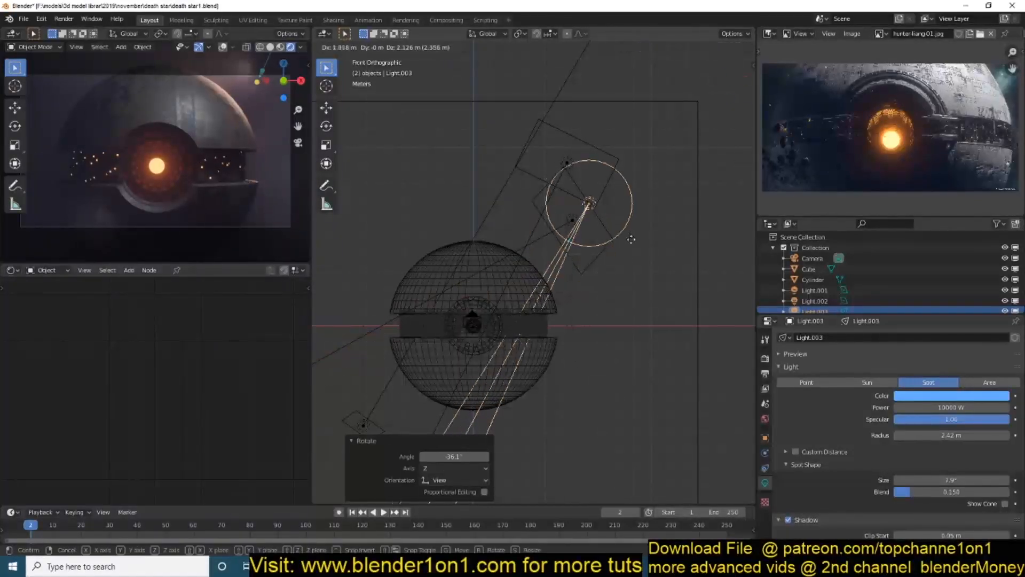
{"action": "left_click", "coordinate": [633, 242]}
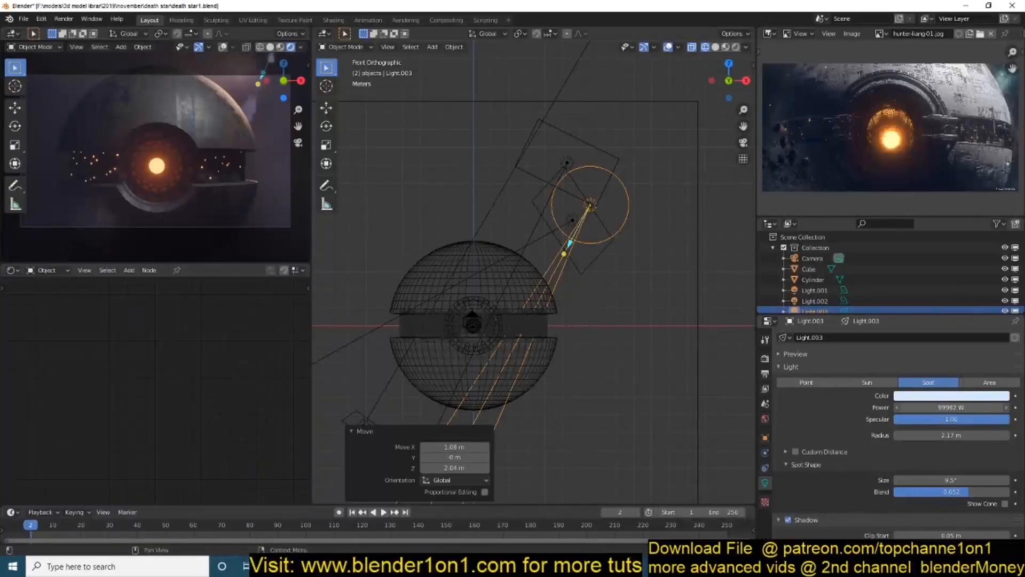
Step: Readjust the spot light's position in front view and its rotation in top view
{"action": "key", "text": "g"}
{"action": "left_click", "coordinate": [634, 301]}
{"action": "key", "text": "KP_7"}
{"action": "key", "text": "r"}
{"action": "left_click", "coordinate": [677, 240]}
{"action": "key", "text": "KP_1"}
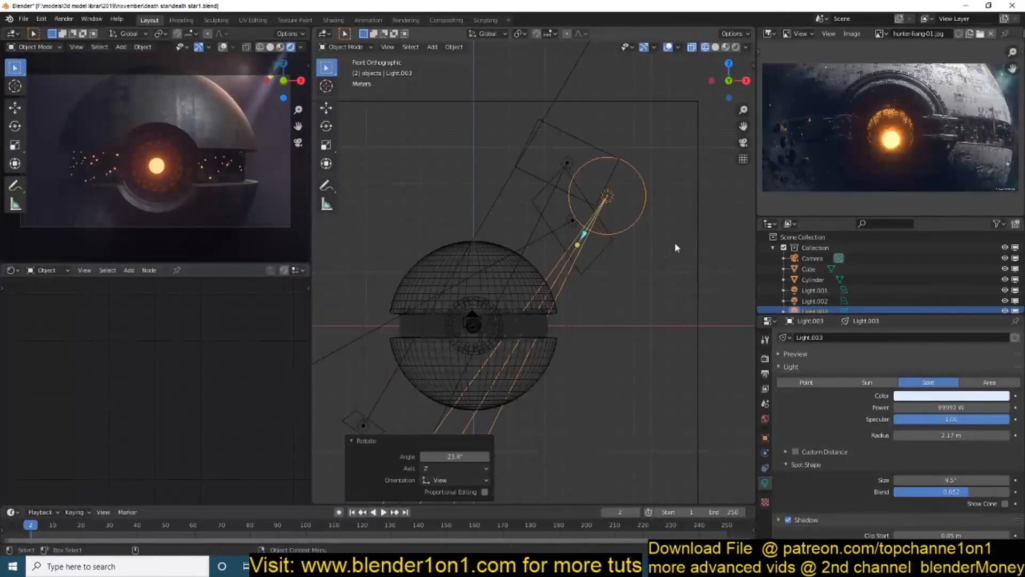
Step: Set the Eevee volumetrics Tile Size to 4px
{"action": "key", "text": "KP_7"}
{"action": "left_click", "coordinate": [765, 358]}
{"action": "left_click", "coordinate": [929, 420]}
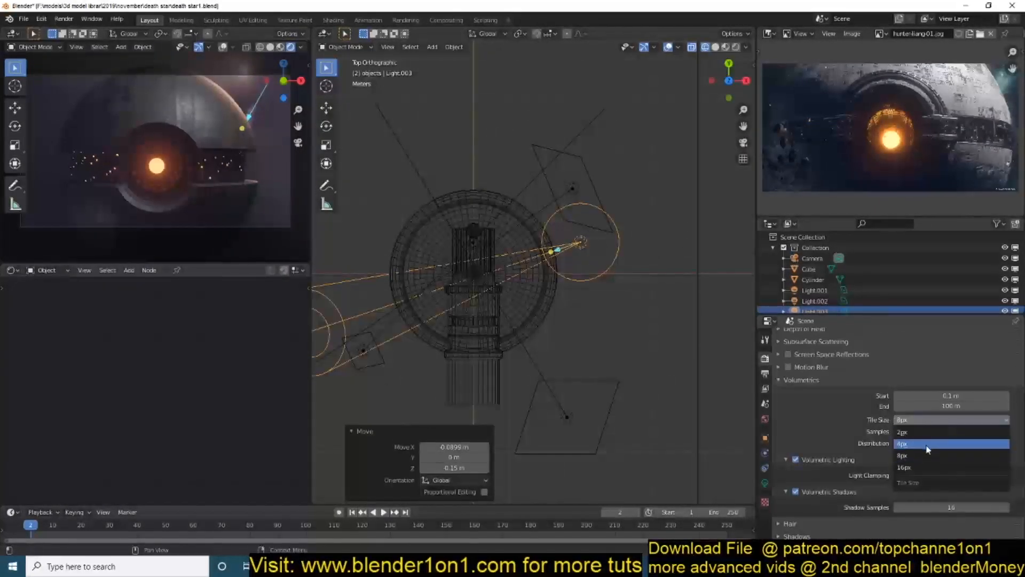
Step: Widen the spot light's Size to 13.2° and place a duplicate of it beside the original
{"action": "left_click", "coordinate": [766, 482]}
{"action": "key", "text": "KP_1"}
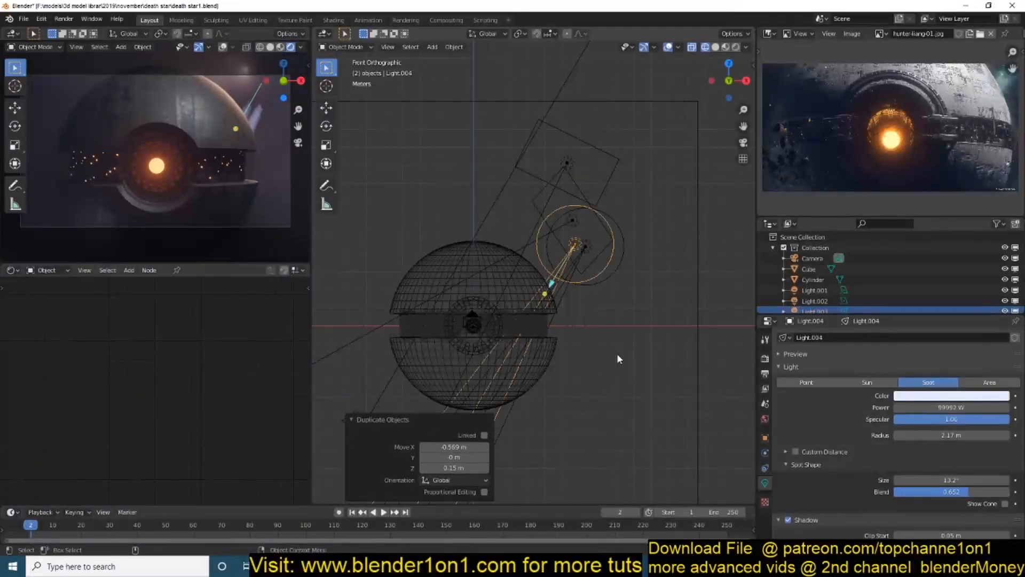
{"action": "key", "text": "KP_3"}
{"action": "key", "text": "g"}
Step: Select the camera and enter a new Clip End distance
{"action": "left_click", "coordinate": [242, 75]}
{"action": "left_click", "coordinate": [911, 455]}
{"action": "type", "text": "00 m0"}
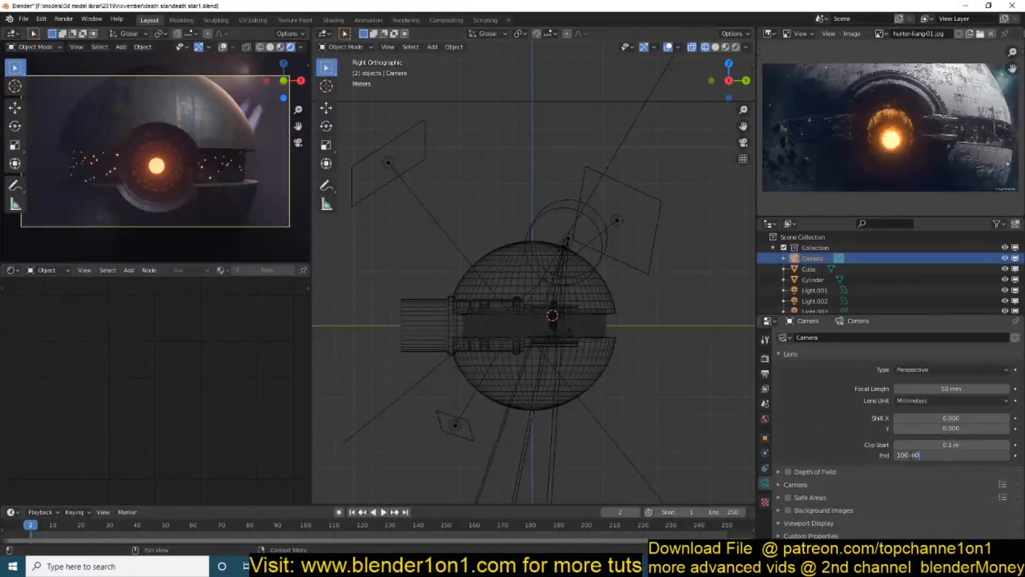
Step: Reposition the duplicated spot light in camera view and delete the other spot light
{"action": "left_click", "coordinate": [616, 220]}
{"action": "key", "text": "KP_0"}
{"action": "left_click", "coordinate": [673, 192]}
{"action": "key", "text": "g"}
{"action": "left_click", "coordinate": [666, 226]}
{"action": "left_click", "coordinate": [652, 185]}
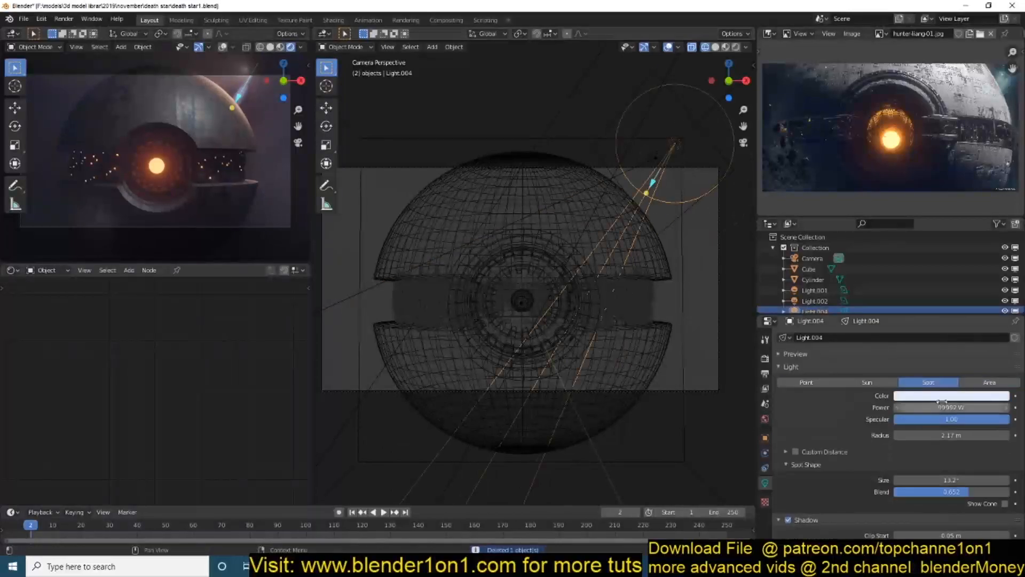
Step: Widen the remaining spot light's cone strongly, lower its Power to about 1000 W and pick a new light color
{"action": "left_click_drag", "start_coordinate": [929, 480], "coordinate": [972, 479]}
{"action": "key", "text": "ctrl+z"}
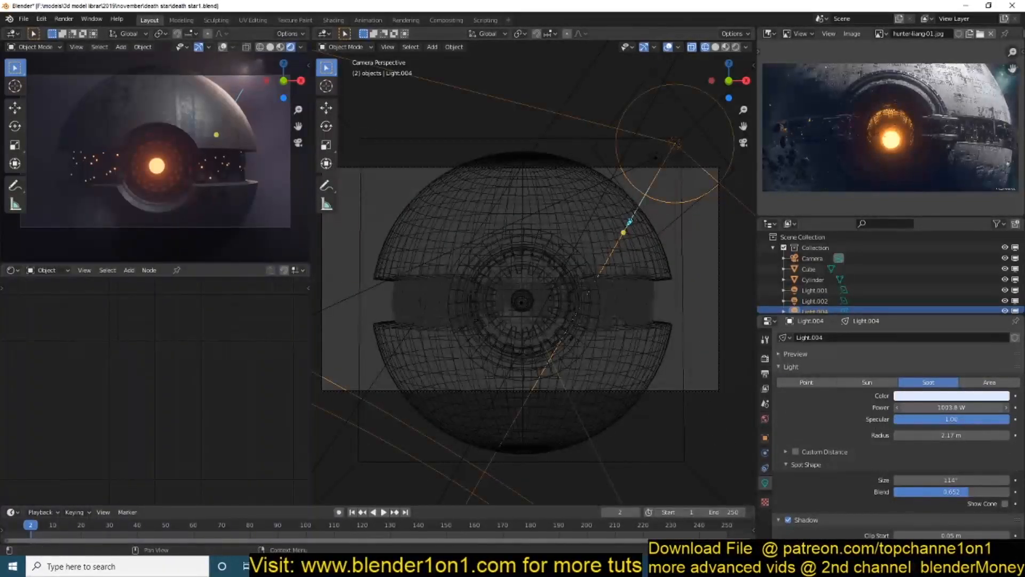
{"action": "left_click", "coordinate": [602, 151]}
{"action": "left_click", "coordinate": [951, 395]}
{"action": "left_click", "coordinate": [956, 296]}
{"action": "scroll", "coordinate": [630, 278], "scroll_direction": "down", "scroll_amount": 3}
{"action": "middle_click_drag", "start_coordinate": [630, 278], "coordinate": [574, 265]}
{"action": "key", "text": "KP_0"}
Step: Add a Bump node with Strength 0.108 between the Add node and the shader's Normal input in the sphere's Material.001
{"action": "left_click", "coordinate": [470, 315]}
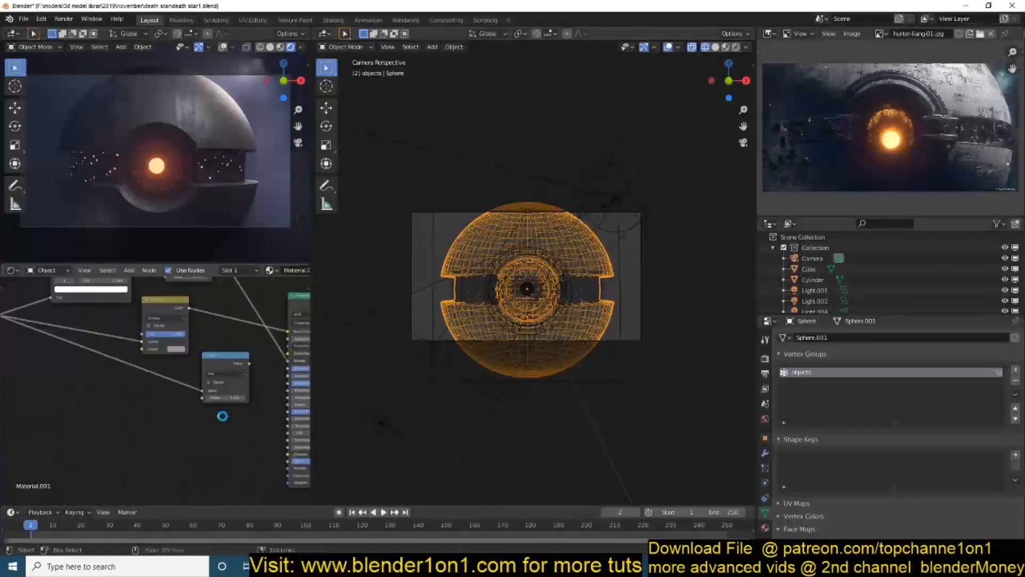
{"action": "scroll", "coordinate": [222, 415], "scroll_direction": "down", "scroll_amount": 2}
{"action": "key", "text": "shift+a"}
{"action": "left_click", "coordinate": [199, 417]}
{"action": "right_click", "coordinate": [250, 380]}
{"action": "key", "text": "ctrl+z"}
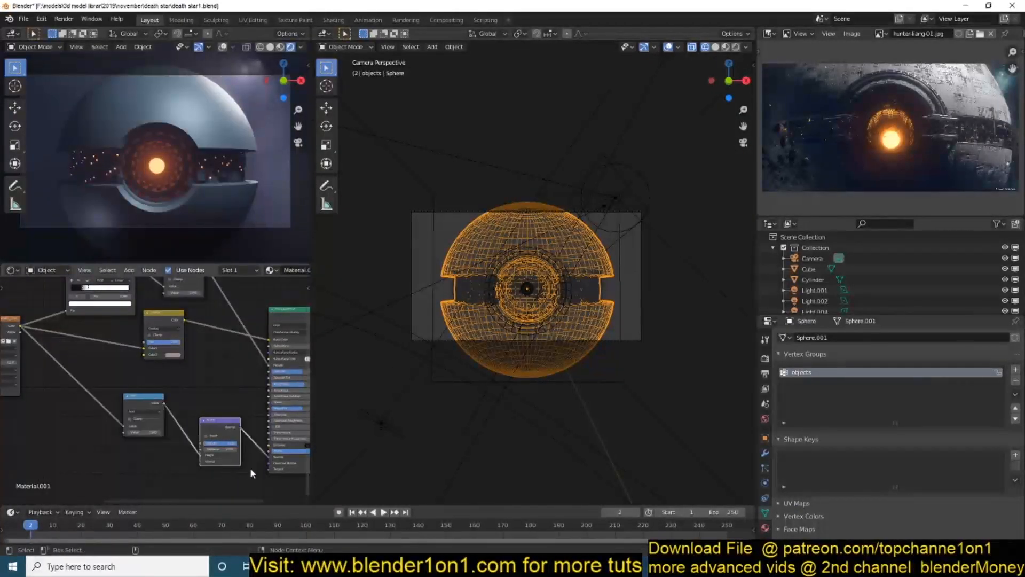
{"action": "scroll", "coordinate": [229, 462], "scroll_direction": "up", "scroll_amount": 3}
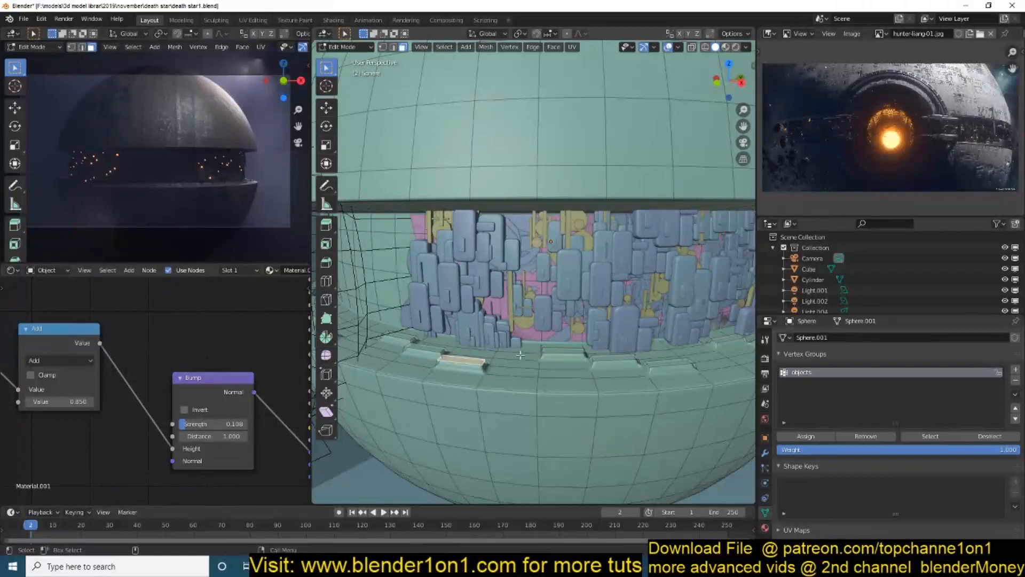
Step: Finish shaping small raised panels from faces along the lower rim of the sphere's middle gap
{"action": "right_click", "coordinate": [520, 354]}
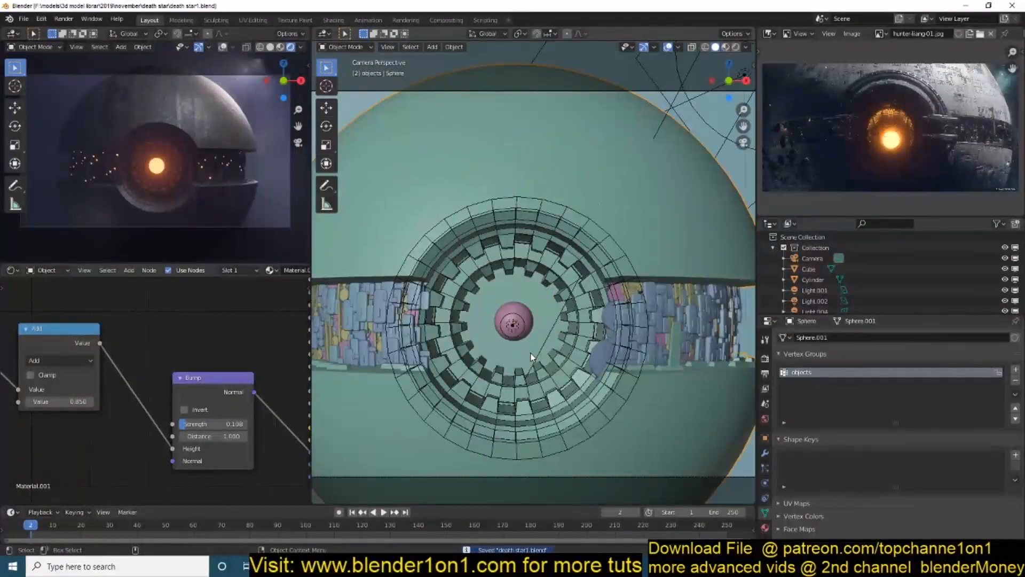
{"action": "left_click", "coordinate": [801, 439]}
{"action": "left_click", "coordinate": [766, 437]}
{"action": "left_click", "coordinate": [798, 486]}
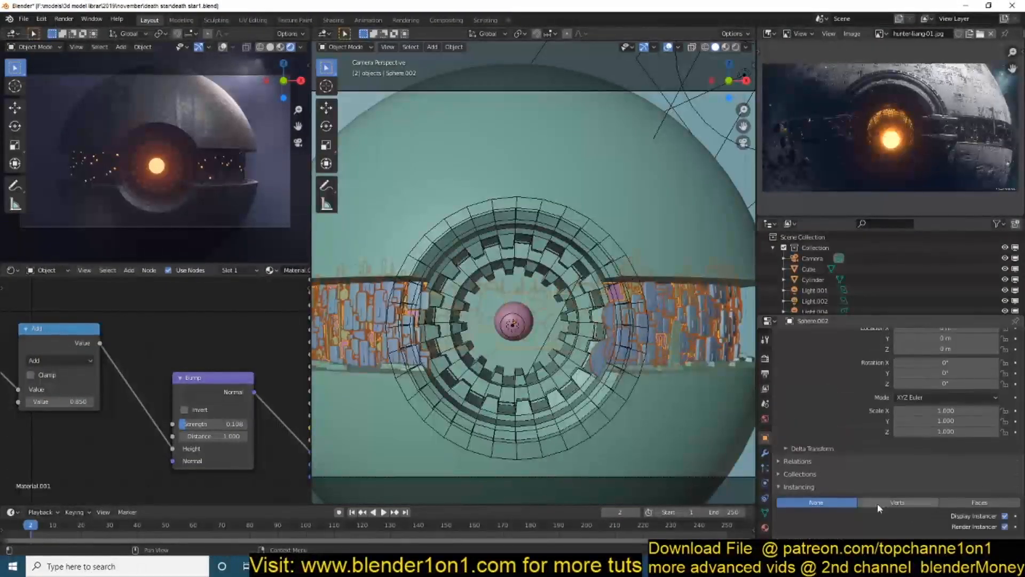
Step: Rotate the light above the sphere (Light.001) to re-aim its beam, then save the file
{"action": "left_click", "coordinate": [701, 234]}
{"action": "key", "text": "ctrl+s"}
{"action": "middle_click_drag", "start_coordinate": [702, 233], "coordinate": [667, 170]}
{"action": "left_click", "coordinate": [668, 170]}
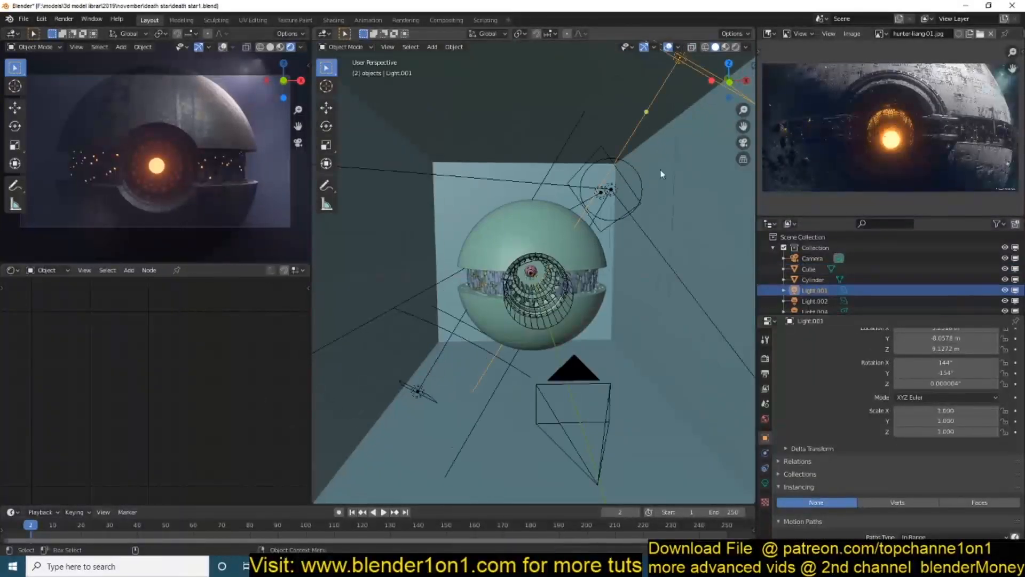
{"action": "key", "text": "period"}
{"action": "key", "text": "r"}
{"action": "left_click", "coordinate": [657, 219]}
{"action": "key", "text": "ctrl+s"}
{"action": "left_click", "coordinate": [592, 235]}
{"action": "key", "text": "ctrl+s"}
Step: Rotate the camera 7.75° about the global X axis to tilt the framing of the sphere
{"action": "scroll", "coordinate": [838, 131], "scroll_direction": "up", "scroll_amount": 3}
{"action": "left_click", "coordinate": [531, 272]}
{"action": "scroll", "coordinate": [532, 272], "scroll_direction": "up", "scroll_amount": 7}
{"action": "middle_click_drag", "start_coordinate": [531, 272], "coordinate": [588, 299]}
{"action": "scroll", "coordinate": [588, 299], "scroll_direction": "down", "scroll_amount": 4}
{"action": "scroll", "coordinate": [867, 186], "scroll_direction": "down", "scroll_amount": 4}
{"action": "scroll", "coordinate": [867, 185], "scroll_direction": "up", "scroll_amount": 2}
{"action": "left_click", "coordinate": [290, 107]}
{"action": "key", "text": "r"}
{"action": "key", "text": "x"}
{"action": "left_click", "coordinate": [281, 154]}
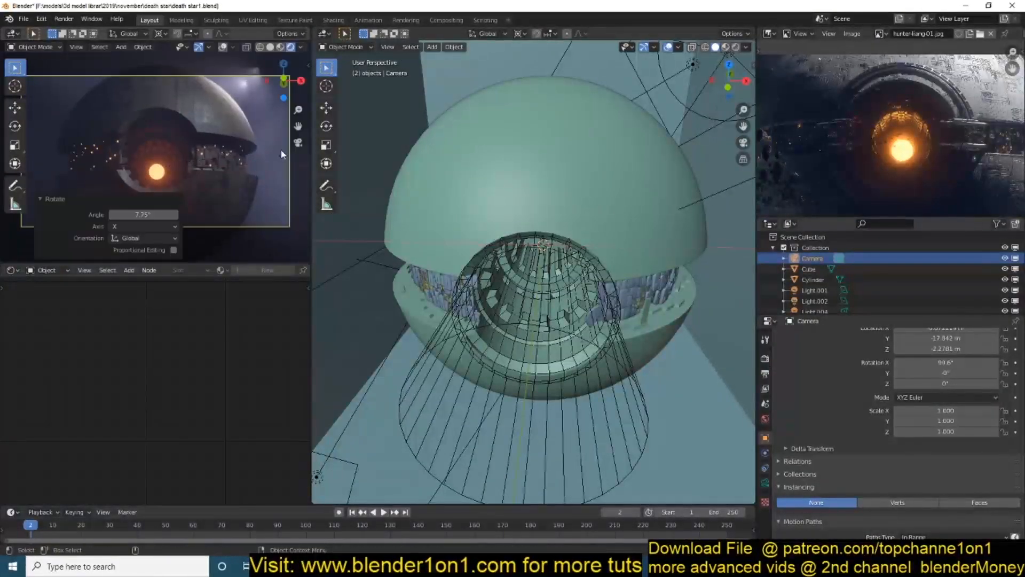
{"action": "key", "text": "alt+a"}
{"action": "key", "text": "KP_0"}
Step: Add a cube in front of the bore in top view, subdivide it at level 3 and apply the subdivision
{"action": "scroll", "coordinate": [948, 156], "scroll_direction": "down", "scroll_amount": 3}
{"action": "scroll", "coordinate": [950, 157], "scroll_direction": "up", "scroll_amount": 2}
{"action": "key", "text": "KP_7"}
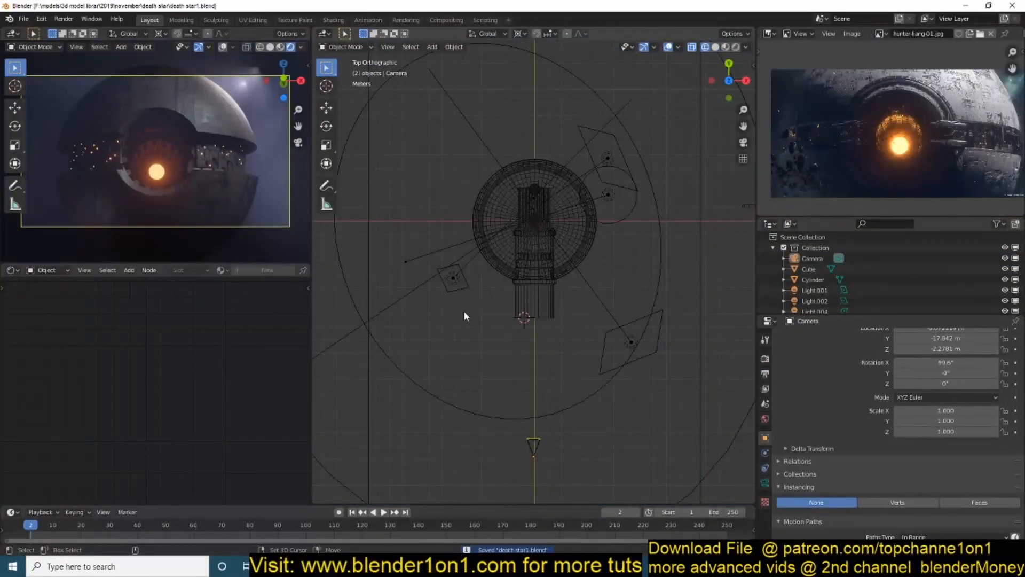
{"action": "key", "text": "shift+a"}
{"action": "left_click", "coordinate": [516, 321]}
{"action": "key", "text": "ctrl+3"}
{"action": "left_click", "coordinate": [764, 453]}
{"action": "left_click", "coordinate": [812, 369]}
Step: Add a Displace modifier to the new cube and assign it the existing texture named Texture
{"action": "left_click", "coordinate": [863, 338]}
{"action": "left_click", "coordinate": [860, 398]}
{"action": "left_click", "coordinate": [783, 353]}
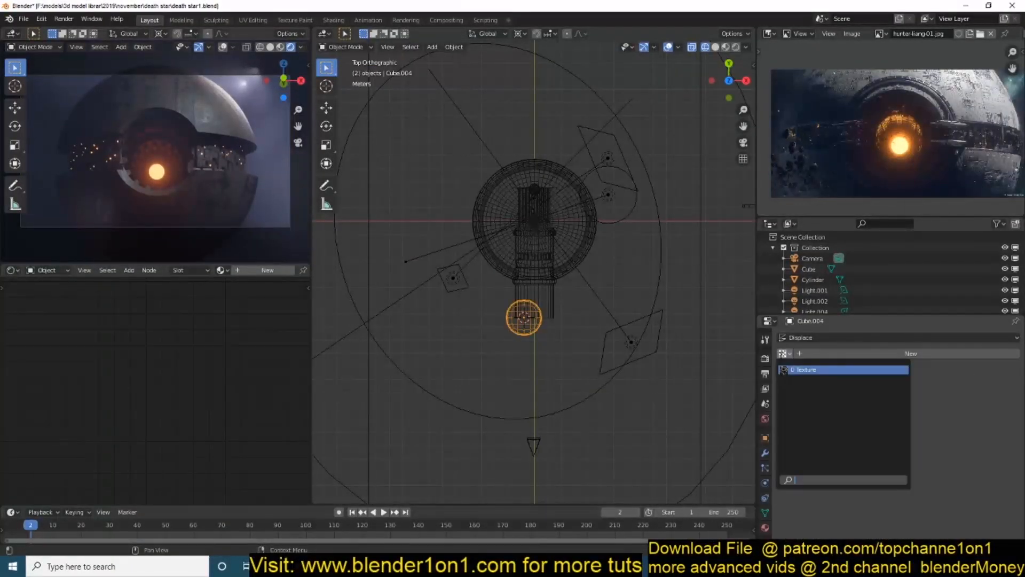
{"action": "left_click", "coordinate": [789, 369]}
{"action": "left_click", "coordinate": [764, 452]}
Step: Move the displaced rock down 7.84 m along Z and assign it Material.001
{"action": "middle_click_drag", "start_coordinate": [529, 394], "coordinate": [587, 321]}
{"action": "key", "text": "shift+z"}
{"action": "key", "text": "g"}
{"action": "key", "text": "z"}
{"action": "left_click", "coordinate": [597, 342]}
{"action": "key", "text": "ctrl+s"}
{"action": "left_click", "coordinate": [765, 527]}
{"action": "left_click", "coordinate": [784, 383]}
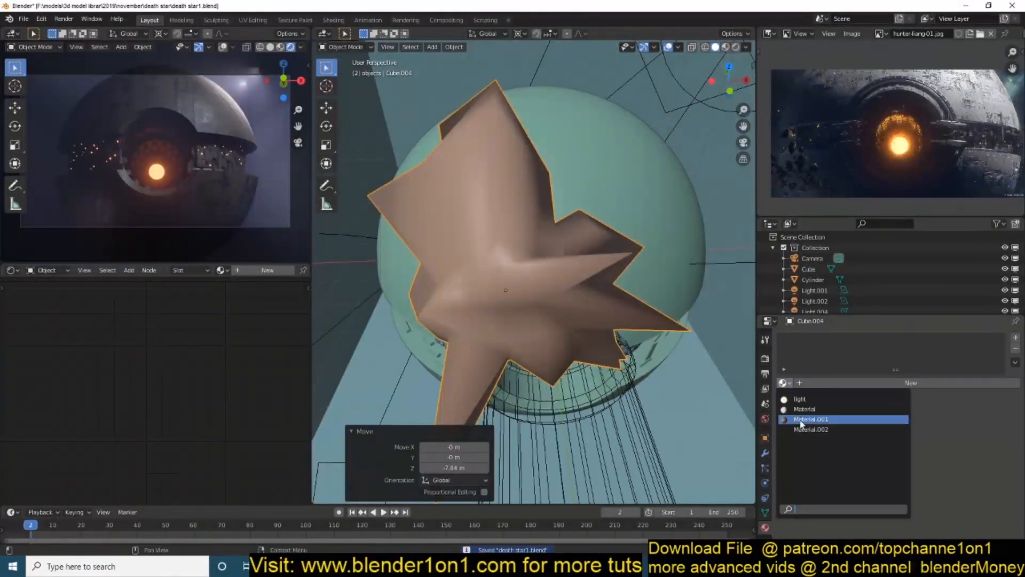
{"action": "left_click", "coordinate": [800, 420]}
Step: Set the rock's Displace strength to 0.580 and reposition it vertically
{"action": "left_click", "coordinate": [764, 452]}
{"action": "left_click_drag", "start_coordinate": [961, 455], "coordinate": [938, 455]}
{"action": "scroll", "coordinate": [579, 278], "scroll_direction": "down", "scroll_amount": 4}
{"action": "middle_click_drag", "start_coordinate": [579, 280], "coordinate": [614, 160]}
{"action": "key", "text": "g"}
{"action": "key", "text": "z"}
{"action": "left_click", "coordinate": [654, 261]}
{"action": "middle_click_drag", "start_coordinate": [654, 260], "coordinate": [667, 209]}
Step: Use the Sphere object as the texture coordinates for the rock's displacement
{"action": "middle_click_drag", "start_coordinate": [609, 415], "coordinate": [606, 390]}
{"action": "left_click", "coordinate": [1013, 439]}
{"action": "left_click", "coordinate": [598, 368]}
Step: Move the rock along the Y axis and rescale it
{"action": "key", "text": "g"}
{"action": "key", "text": "y"}
{"action": "left_click", "coordinate": [583, 363]}
{"action": "key", "text": "s"}
{"action": "left_click", "coordinate": [601, 369]}
Step: Duplicate the rock's mesh to several spots beside the bore in top view
{"action": "key", "text": "Tab"}
{"action": "key", "text": "KP_7"}
{"action": "key", "text": "shift+z"}
{"action": "scroll", "coordinate": [526, 358], "scroll_direction": "down", "scroll_amount": 4}
{"action": "key", "text": "shift+d"}
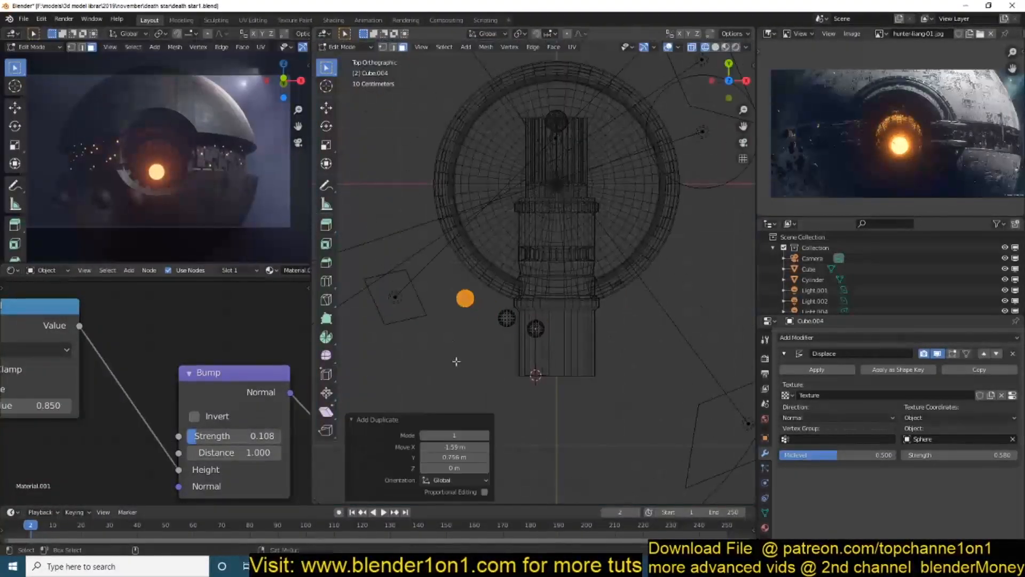
{"action": "right_click", "coordinate": [452, 279]}
Step: Delete the vertices of the duplicated rock copies beside the bore
{"action": "left_click_drag", "start_coordinate": [385, 208], "coordinate": [504, 324]}
{"action": "key", "text": "x"}
{"action": "key", "text": "v"}
{"action": "key", "text": "Tab"}
Step: Rescale and reposition the remaining rock in front of the sphere, then save the file
{"action": "key", "text": "shift+z"}
{"action": "middle_click_drag", "start_coordinate": [539, 395], "coordinate": [489, 347]}
{"action": "key", "text": "s"}
{"action": "left_click", "coordinate": [545, 331]}
{"action": "key", "text": "ctrl+s"}
{"action": "key", "text": "g"}
{"action": "key", "text": "KP_0"}
{"action": "key", "text": "ctrl+s"}
{"action": "scroll", "coordinate": [575, 357], "scroll_direction": "up", "scroll_amount": 3}
Step: Duplicate a loop of the bore's wireframe cylinder, scale the copy up around the opening and separate it as its own object
{"action": "left_click", "coordinate": [454, 299]}
{"action": "key", "text": "Tab"}
{"action": "left_click", "coordinate": [506, 209], "text": "alt"}
{"action": "middle_click_drag", "start_coordinate": [555, 235], "coordinate": [571, 232]}
{"action": "key", "text": "shift+d"}
{"action": "key", "text": "Escape"}
{"action": "key", "text": "s"}
{"action": "left_click", "coordinate": [581, 233]}
{"action": "key", "text": "p"}
{"action": "key", "text": "s"}
{"action": "key", "text": "Tab"}
Step: Display the separated ring as Solid in the viewport
{"action": "left_click", "coordinate": [522, 222]}
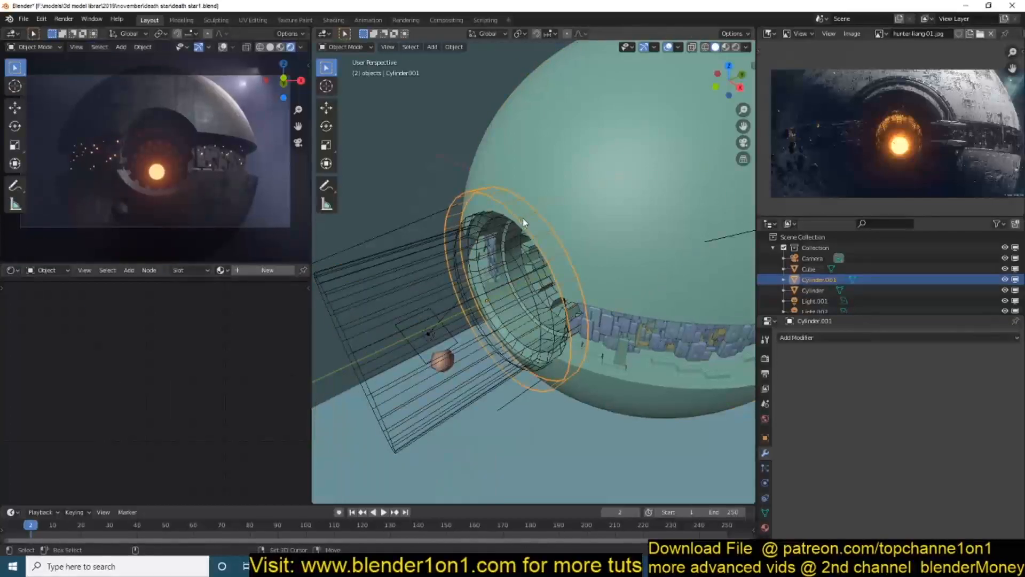
{"action": "left_click", "coordinate": [765, 437]}
{"action": "scroll", "coordinate": [812, 406], "scroll_direction": "down", "scroll_amount": 2}
{"action": "left_click", "coordinate": [871, 510]}
Step: Link the sphere's material to the separated ring around the bore
{"action": "key", "text": "Tab"}
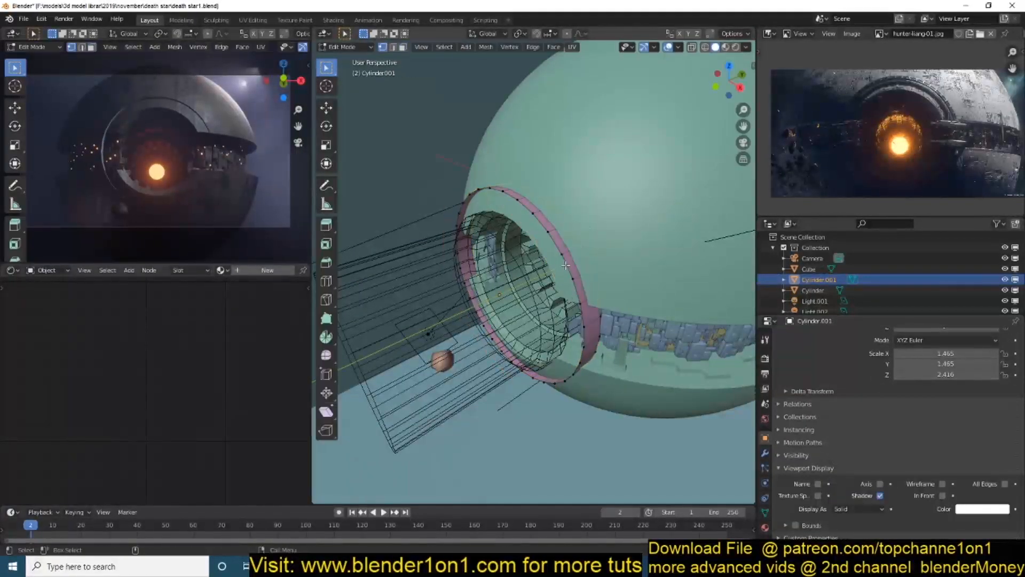
{"action": "left_click", "coordinate": [606, 257]}
{"action": "key", "text": "Tab"}
{"action": "left_click", "coordinate": [606, 254], "text": "shift"}
{"action": "key", "text": "ctrl+l"}
{"action": "key", "text": "m"}
{"action": "left_click", "coordinate": [564, 270]}
Step: Loop-cut the ring and inset its band of faces individually
{"action": "scroll", "coordinate": [564, 269], "scroll_direction": "up", "scroll_amount": 3}
{"action": "key", "text": "Tab"}
{"action": "key", "text": "2"}
{"action": "key", "text": "ctrl+r"}
{"action": "left_click", "coordinate": [579, 224]}
{"action": "left_click", "coordinate": [627, 184]}
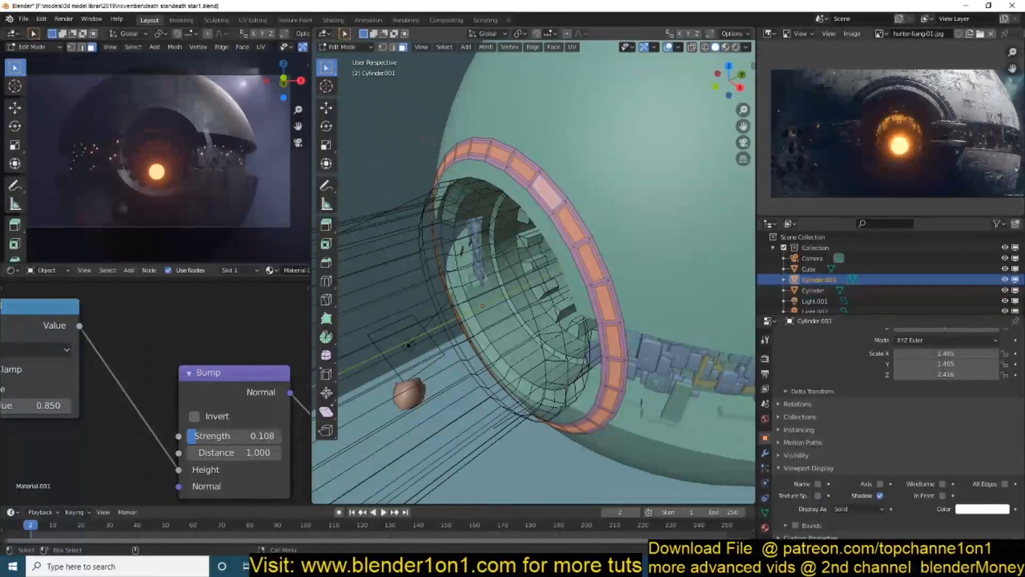
{"action": "left_click", "coordinate": [673, 291]}
{"action": "key", "text": "Tab"}
Step: Delete the inset faces around the ring to cut a row of slots, then save the file
{"action": "key", "text": "alt+a"}
{"action": "key", "text": "Tab"}
{"action": "middle_click_drag", "start_coordinate": [673, 291], "coordinate": [694, 284]}
{"action": "key", "text": "2"}
{"action": "key", "text": "f"}
{"action": "key", "text": "x"}
{"action": "left_click", "coordinate": [625, 264]}
{"action": "key", "text": "Tab"}
{"action": "key", "text": "ctrl+s"}
Step: Delete the displaced rock in front of the sphere and save the file
{"action": "middle_click_drag", "start_coordinate": [626, 284], "coordinate": [674, 259], "text": "shift"}
{"action": "scroll", "coordinate": [674, 259], "scroll_direction": "down", "scroll_amount": 2}
{"action": "left_click", "coordinate": [417, 406]}
{"action": "key", "text": "Delete"}
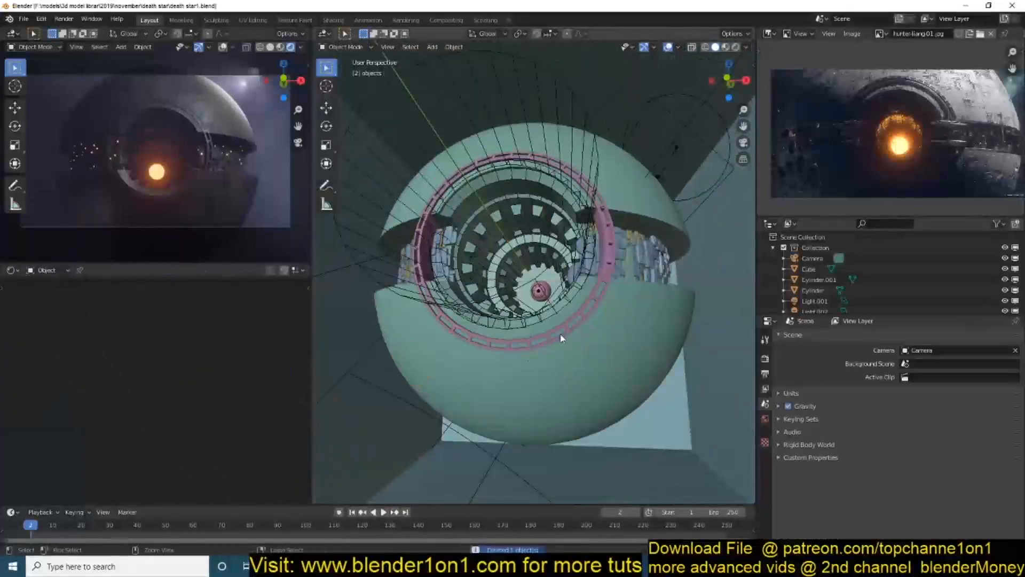
{"action": "key", "text": "ctrl+s"}
Step: Recolor a stop of the upper ColorRamp in the surrounding cube's Material.002 to a light blue
{"action": "middle_click_drag", "start_coordinate": [560, 338], "coordinate": [563, 366]}
{"action": "left_click", "coordinate": [374, 401]}
{"action": "key", "text": "Home"}
{"action": "scroll", "coordinate": [184, 430], "scroll_direction": "up", "scroll_amount": 6}
{"action": "middle_click_drag", "start_coordinate": [29, 439], "coordinate": [79, 484]}
{"action": "key", "text": "ctrl+s"}
{"action": "left_click", "coordinate": [179, 361]}
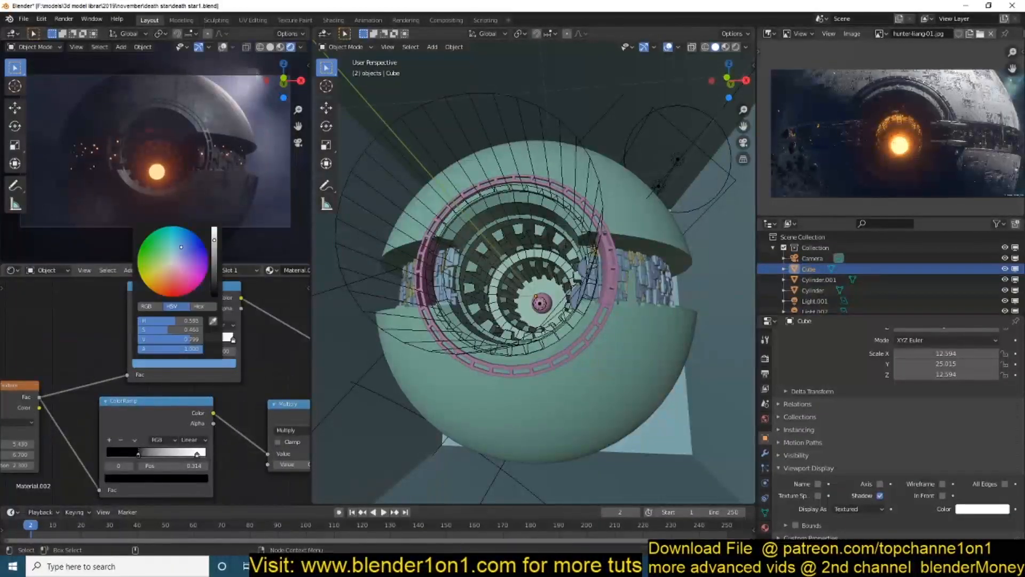
Step: Change the color of the square area light above the sphere to pale cyan and save the file
{"action": "middle_click_drag", "start_coordinate": [667, 214], "coordinate": [604, 211]}
{"action": "left_click", "coordinate": [715, 153]}
{"action": "left_click", "coordinate": [715, 152]}
{"action": "middle_click_drag", "start_coordinate": [714, 152], "coordinate": [662, 152]}
{"action": "left_click", "coordinate": [686, 135]}
{"action": "left_click", "coordinate": [765, 482]}
{"action": "left_click", "coordinate": [951, 391]}
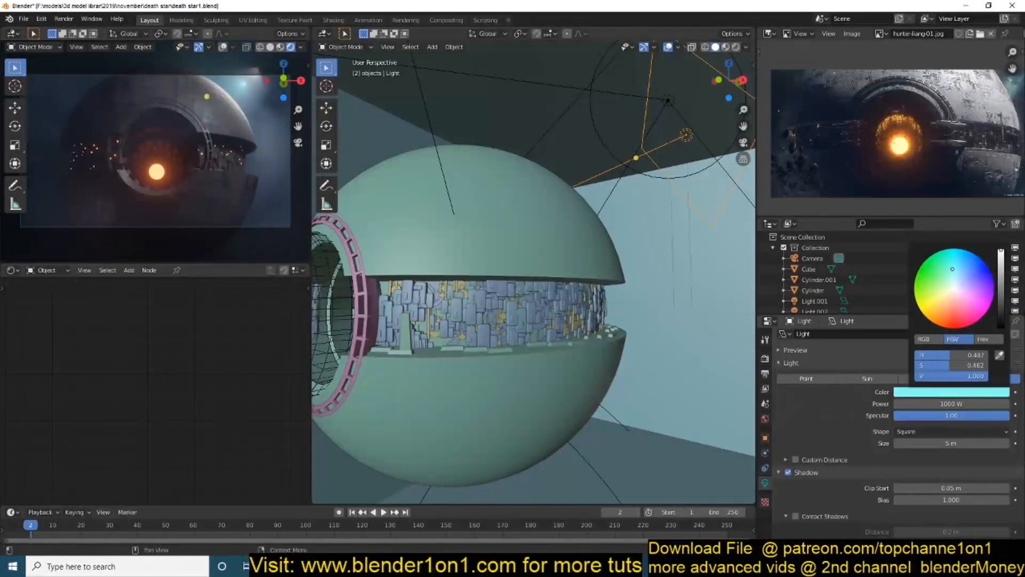
{"action": "key", "text": "ctrl+s"}
Step: Set the Power of the point light inside the bore to 100 W and lighten its color to pale salmon
{"action": "scroll", "coordinate": [908, 473], "scroll_direction": "down", "scroll_amount": 2}
{"action": "key", "text": "KP_0"}
{"action": "left_click", "coordinate": [515, 319]}
{"action": "left_click", "coordinate": [960, 384]}
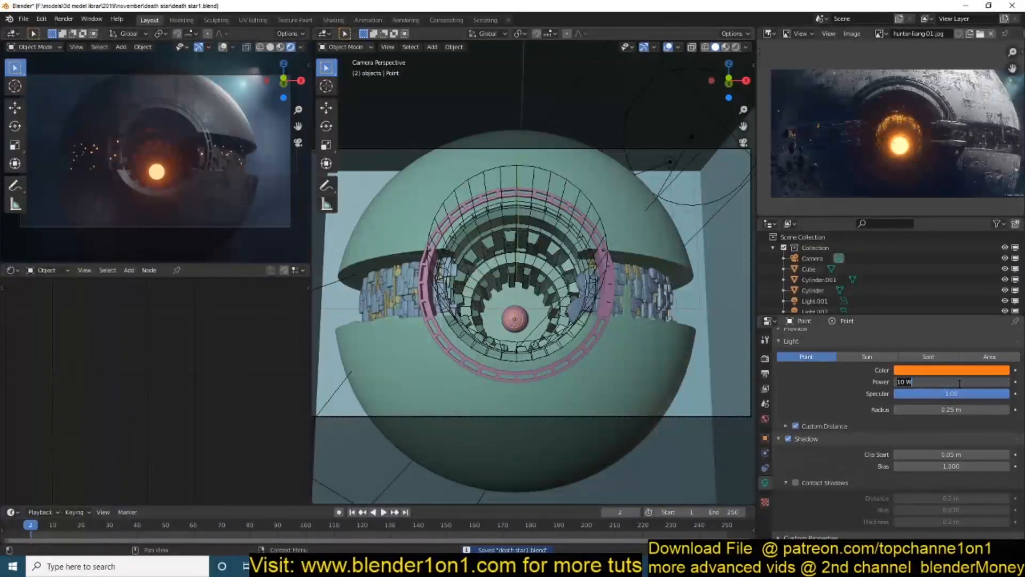
{"action": "type", "text": "100"}
{"action": "key", "text": "Return"}
{"action": "left_click", "coordinate": [958, 370]}
{"action": "left_click", "coordinate": [955, 274]}
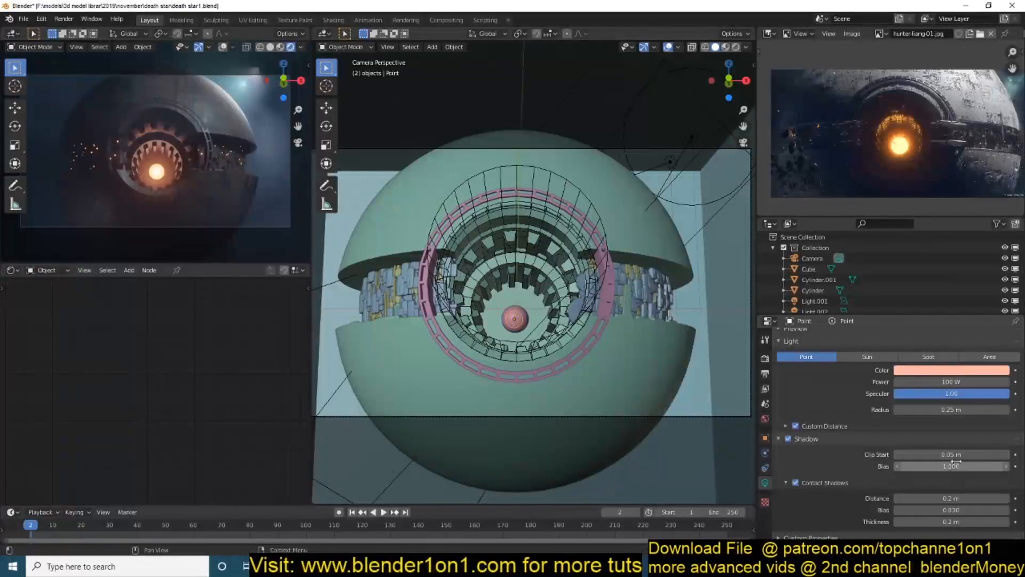
Step: Readjust the bore point light's color and re-enter its Power as 100 W
{"action": "left_click", "coordinate": [951, 373]}
{"action": "left_click", "coordinate": [969, 295]}
{"action": "left_click", "coordinate": [956, 382]}
{"action": "type", "text": "100"}
{"action": "key", "text": "Return"}
{"action": "left_click", "coordinate": [952, 370]}
{"action": "left_click", "coordinate": [956, 277]}
Step: Save the file and adjust the Eevee Bloom Radius and Threshold
{"action": "left_click", "coordinate": [526, 318]}
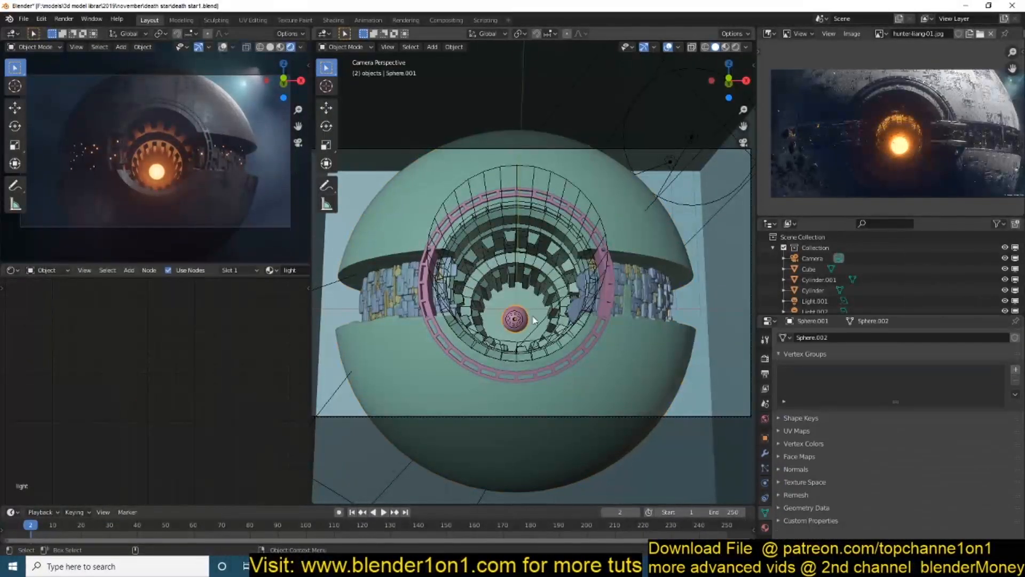
{"action": "left_click", "coordinate": [765, 527]}
{"action": "key", "text": "ctrl+s"}
{"action": "left_click", "coordinate": [765, 359]}
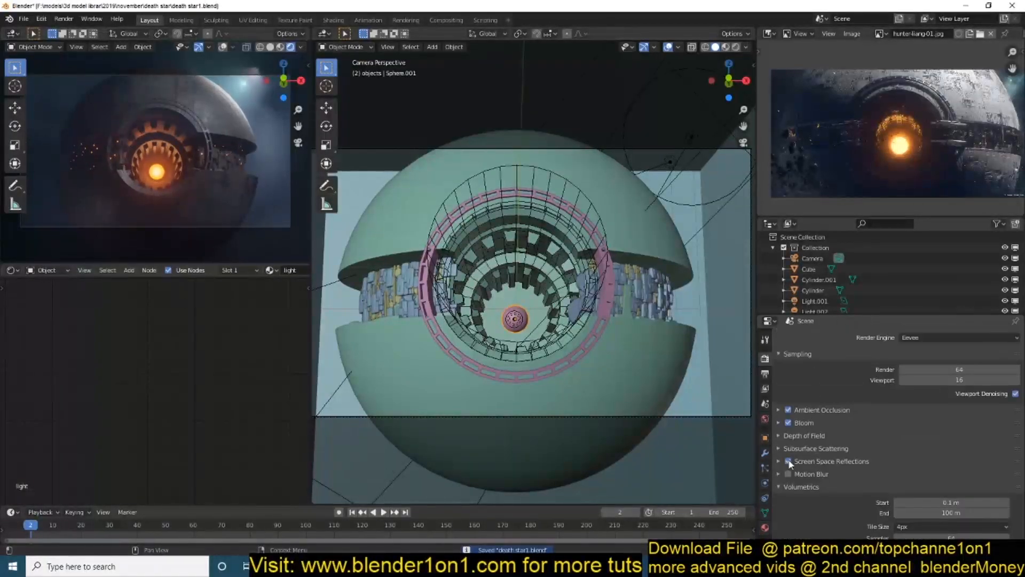
{"action": "left_click", "coordinate": [817, 423]}
{"action": "left_click_drag", "start_coordinate": [962, 462], "coordinate": [972, 462]}
{"action": "left_click_drag", "start_coordinate": [907, 439], "coordinate": [902, 439]}
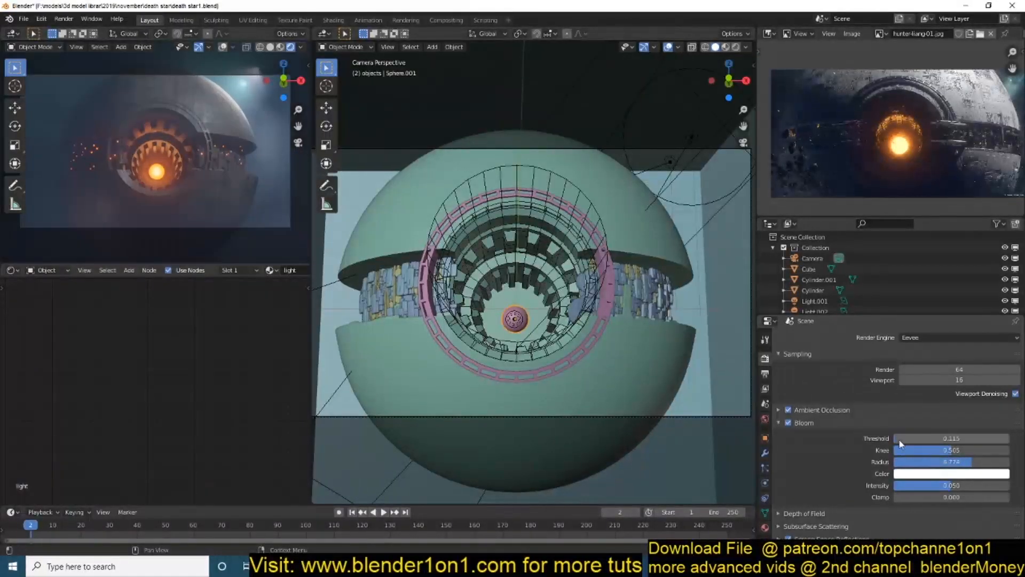
{"action": "left_click", "coordinate": [779, 422]}
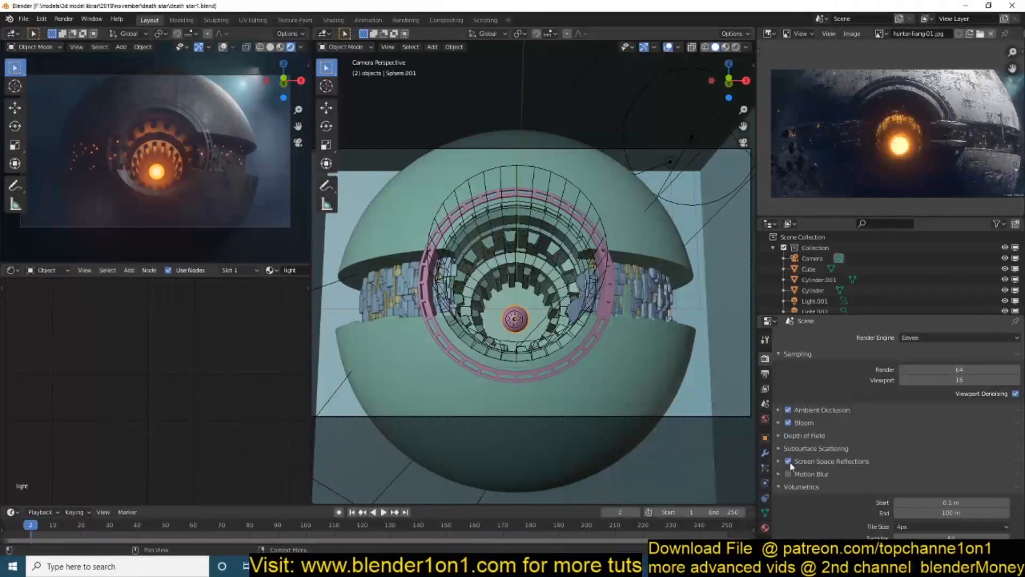
Step: Open the small-disc detail piece in the row of scatter parts for mesh editing
{"action": "left_click", "coordinate": [635, 416]}
{"action": "middle_click_drag", "start_coordinate": [33, 325], "coordinate": [0, 296]}
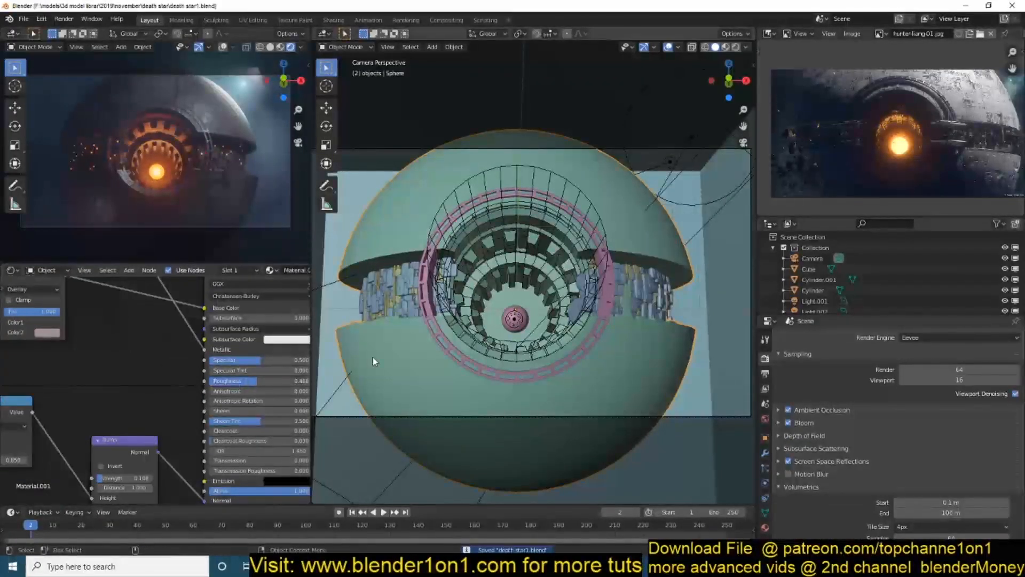
{"action": "key", "text": "alt+a"}
{"action": "scroll", "coordinate": [650, 268], "scroll_direction": "up", "scroll_amount": 1}
{"action": "middle_click_drag", "start_coordinate": [507, 292], "coordinate": [526, 293]}
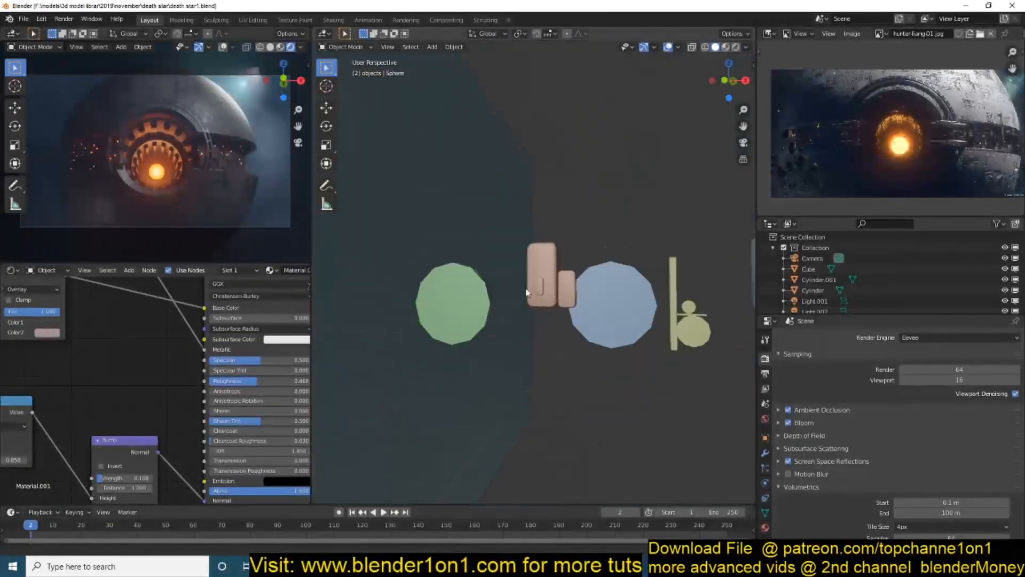
{"action": "left_click", "coordinate": [620, 290]}
{"action": "scroll", "coordinate": [619, 290], "scroll_direction": "up", "scroll_amount": 2}
{"action": "middle_click_drag", "start_coordinate": [620, 290], "coordinate": [470, 214], "text": "shift"}
{"action": "left_click", "coordinate": [592, 278]}
{"action": "key", "text": "Tab"}
Step: Give the disc piece's Material.003 in its second slot a white Emission color and save the file
{"action": "left_click", "coordinate": [765, 527]}
{"action": "scroll", "coordinate": [865, 406], "scroll_direction": "up", "scroll_amount": 5}
{"action": "left_click", "coordinate": [876, 351]}
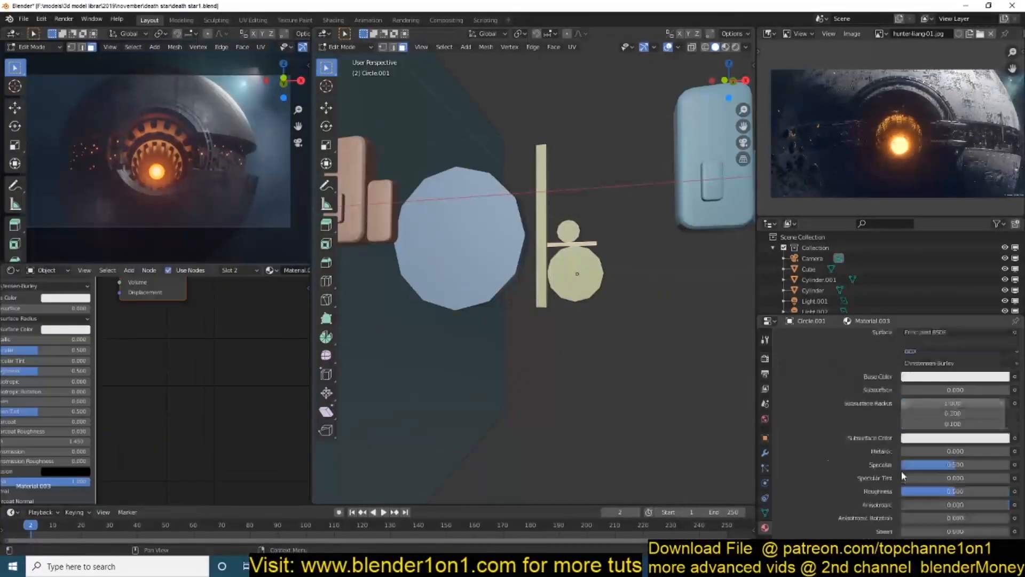
{"action": "scroll", "coordinate": [902, 475], "scroll_direction": "down", "scroll_amount": 10}
{"action": "left_click", "coordinate": [954, 347]}
{"action": "scroll", "coordinate": [908, 384], "scroll_direction": "up", "scroll_amount": 10}
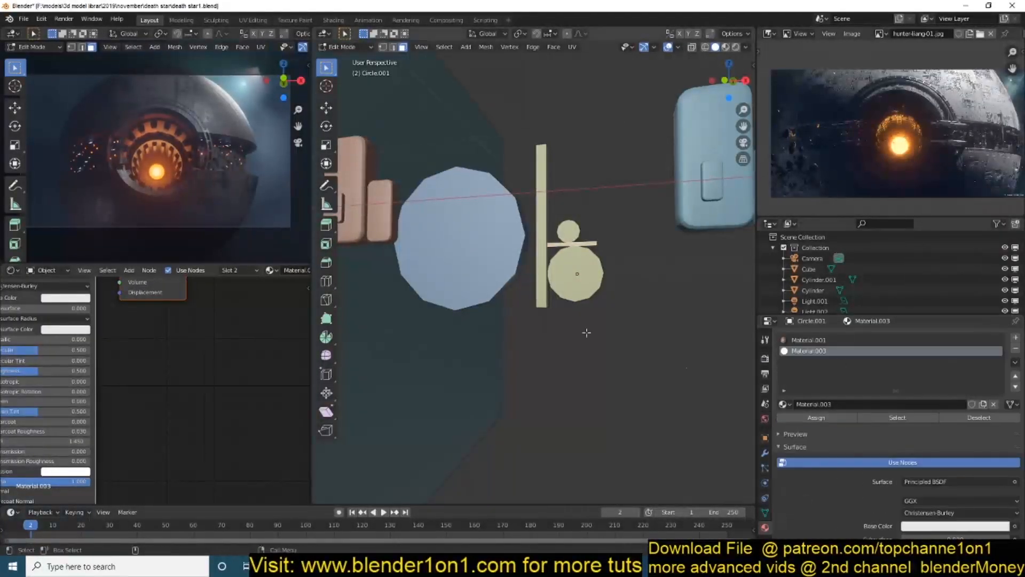
{"action": "key", "text": "Tab"}
{"action": "key", "text": "ctrl+s"}
Step: In the rounded panel piece with the antenna, move a small block beside the panels and scale it down
{"action": "middle_click_drag", "start_coordinate": [623, 354], "coordinate": [490, 411], "text": "shift"}
{"action": "left_click", "coordinate": [584, 292]}
{"action": "key", "text": "Tab"}
{"action": "scroll", "coordinate": [614, 288], "scroll_direction": "up", "scroll_amount": 2}
{"action": "key", "text": "g"}
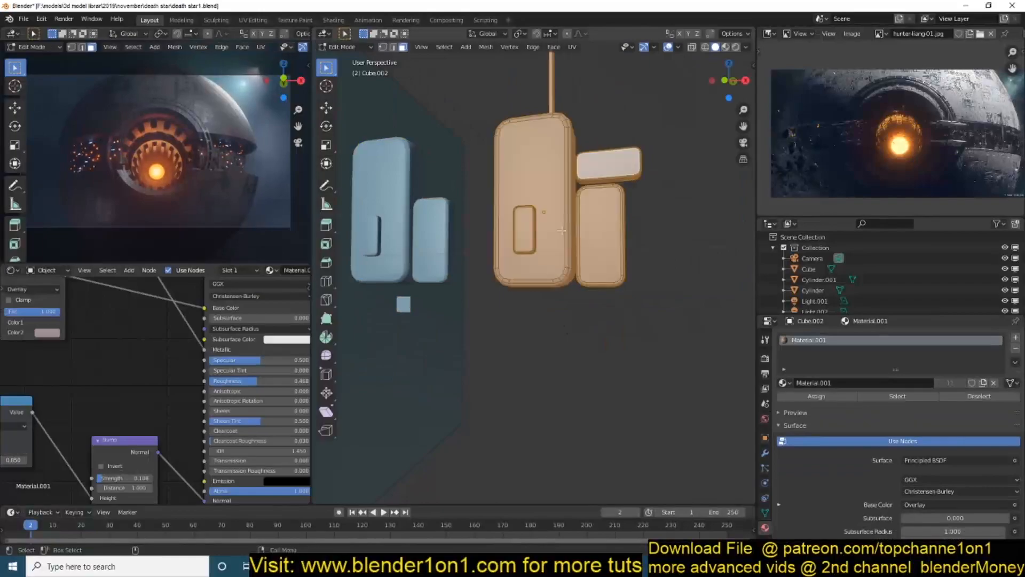
{"action": "left_click", "coordinate": [671, 233]}
{"action": "key", "text": "s"}
{"action": "left_click", "coordinate": [653, 232]}
Step: Add a second material slot with Material.003 to the antenna panel piece for the small block and save
{"action": "left_click", "coordinate": [784, 382]}
{"action": "left_click", "coordinate": [813, 403]}
{"action": "left_click", "coordinate": [784, 382]}
{"action": "left_click", "coordinate": [806, 405]}
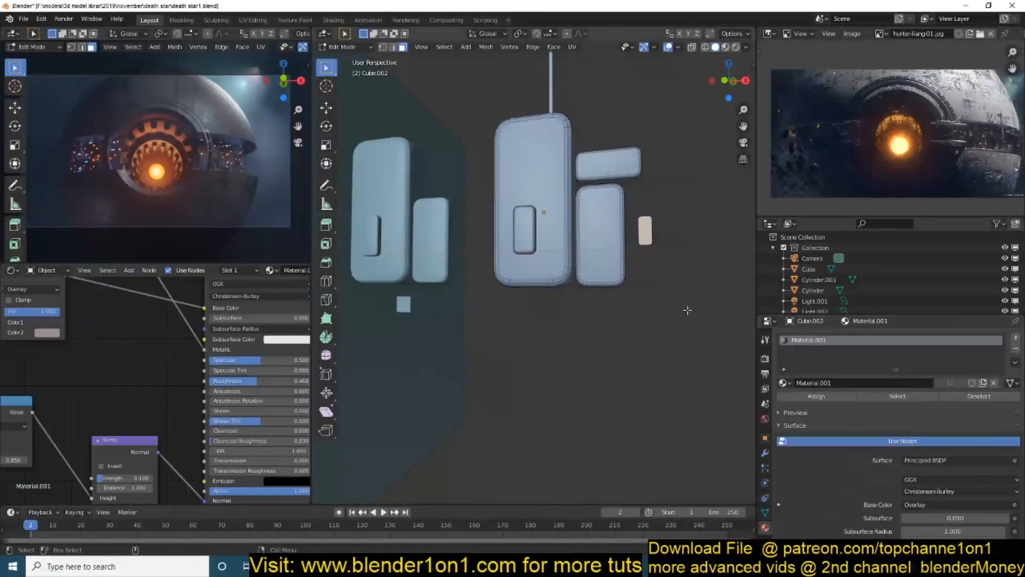
{"action": "left_click", "coordinate": [1015, 338]}
{"action": "left_click", "coordinate": [804, 460]}
{"action": "key", "text": "Tab"}
{"action": "left_click", "coordinate": [660, 290]}
{"action": "key", "text": "ctrl+s"}
Step: Place a small block on the antenna's tip, give it a new material with orange-red emission, and save
{"action": "middle_click_drag", "start_coordinate": [530, 289], "coordinate": [531, 372], "text": "shift"}
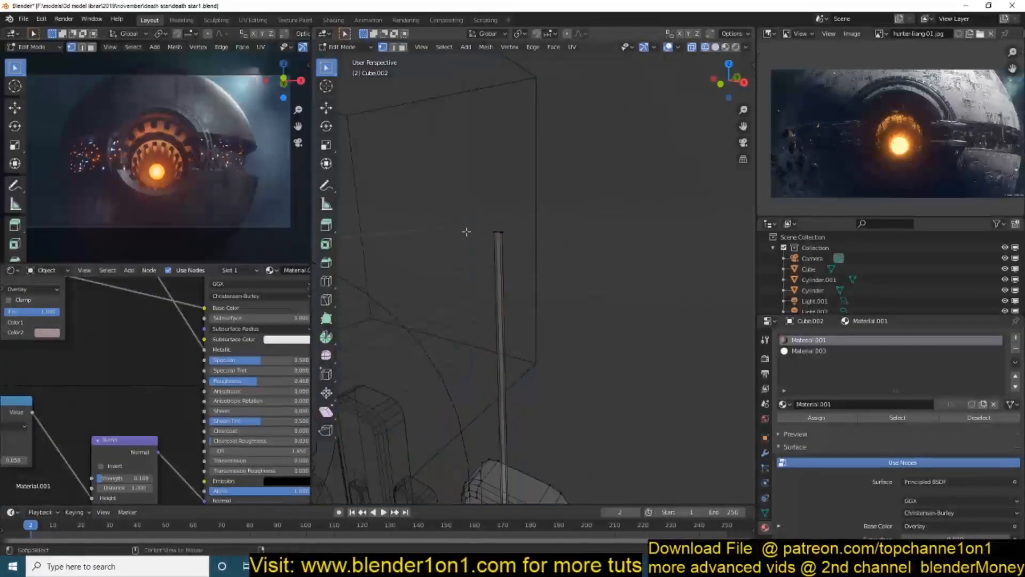
{"action": "left_click", "coordinate": [525, 210]}
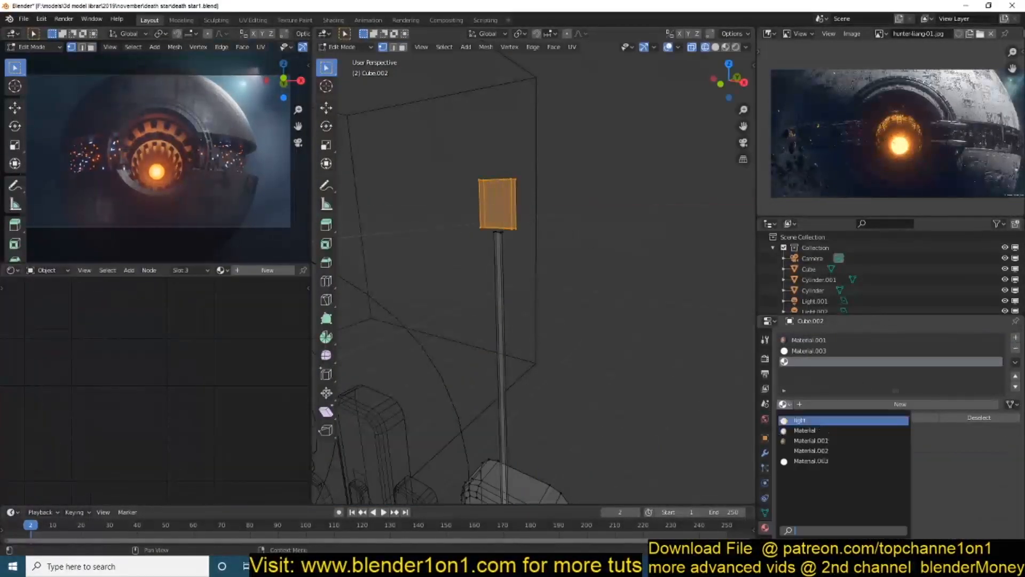
{"action": "left_click", "coordinate": [955, 376]}
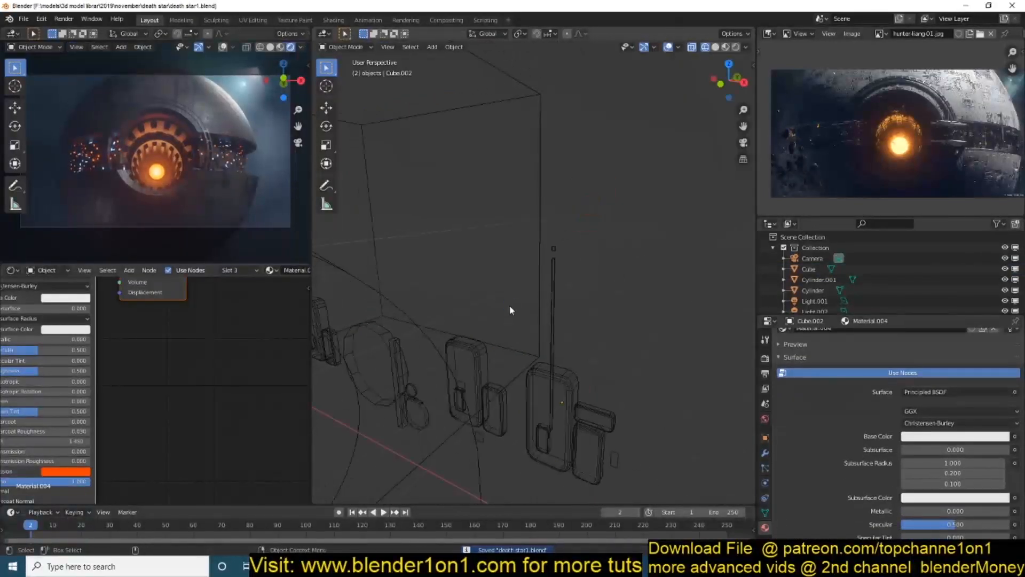
{"action": "key", "text": "ctrl+s"}
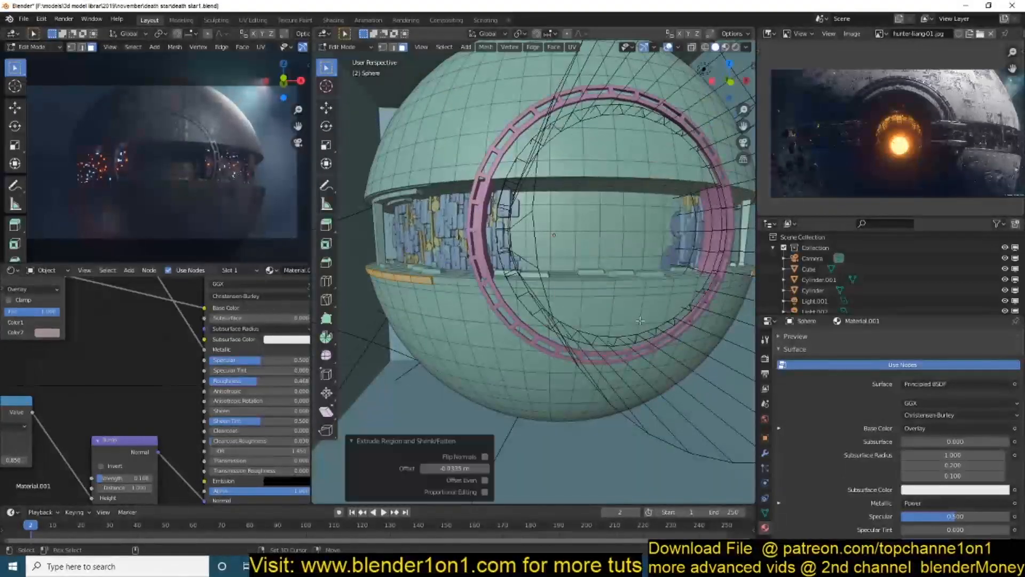
Step: Extrude strips of faces along the sphere's slot rim along their normals into raised plates
{"action": "left_click", "coordinate": [688, 291], "text": "ctrl"}
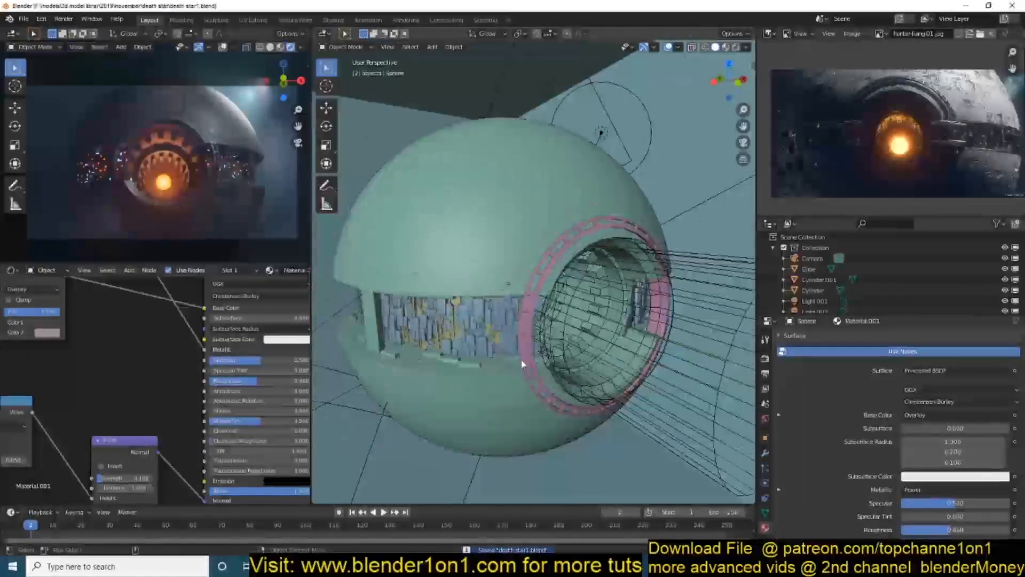
{"action": "key", "text": "Tab"}
{"action": "middle_click_drag", "start_coordinate": [522, 364], "coordinate": [572, 353]}
{"action": "key", "text": "Tab"}
{"action": "key", "text": "Tab"}
{"action": "key", "text": "alt+s"}
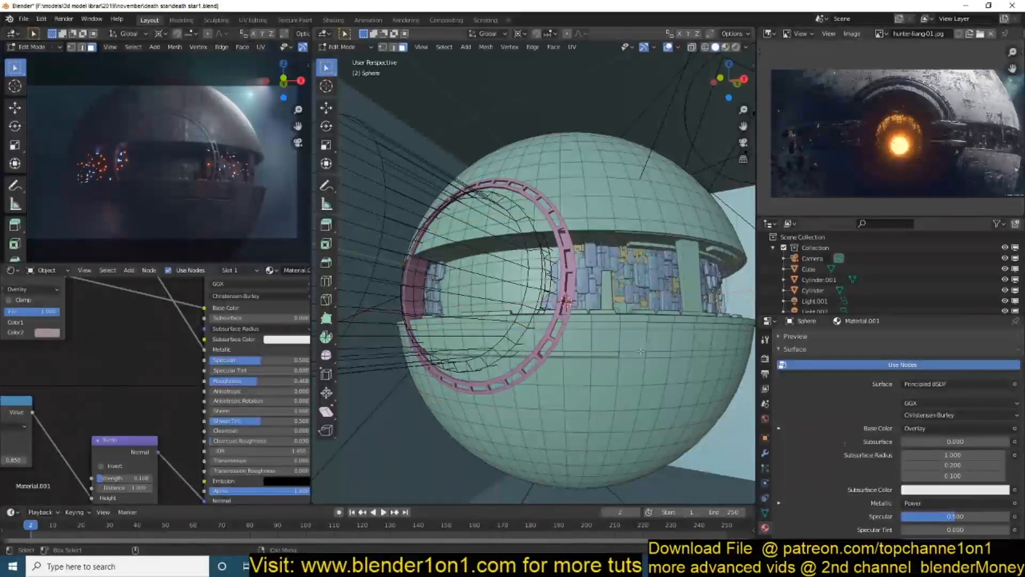
Step: Select a loop of the slotted ring object in edit mode and scale it down to form an inner bore ring
{"action": "key", "text": "Tab"}
{"action": "scroll", "coordinate": [629, 361], "scroll_direction": "up", "scroll_amount": 3}
{"action": "left_click", "coordinate": [587, 282]}
{"action": "key", "text": "Tab"}
{"action": "scroll", "coordinate": [616, 198], "scroll_direction": "up", "scroll_amount": 2}
{"action": "left_click", "coordinate": [616, 197], "text": "alt"}
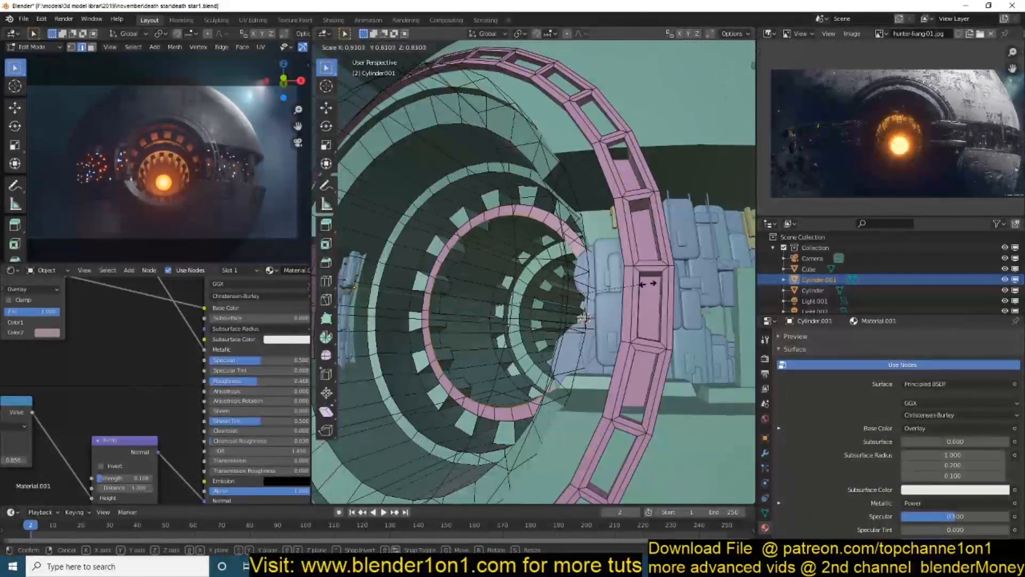
Step: Separate the linked inner bore tube from the slotted ring into its own object and save the file
{"action": "key", "text": "ctrl+l"}
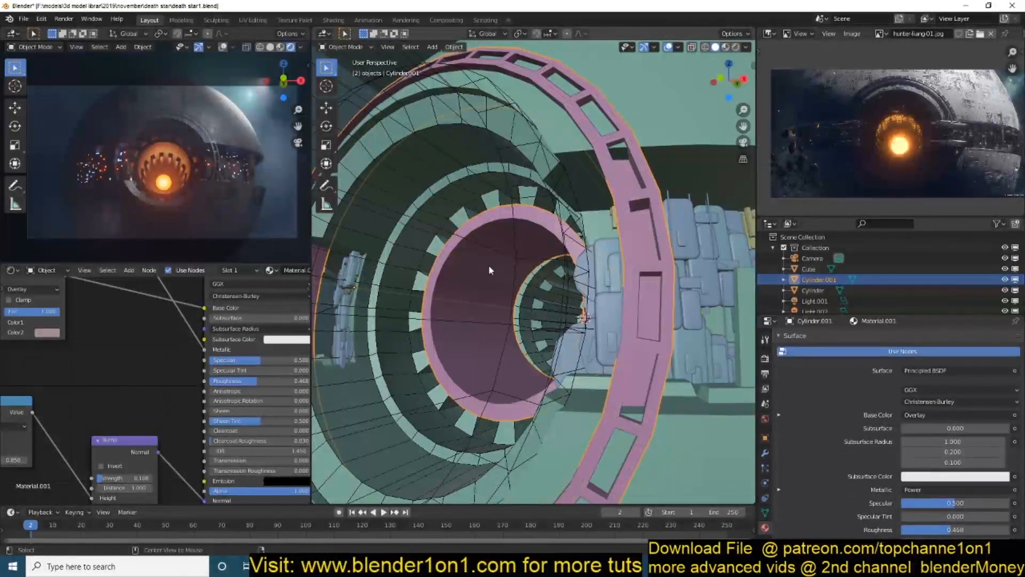
{"action": "key", "text": "p"}
{"action": "key", "text": "s"}
{"action": "key", "text": "Tab"}
{"action": "left_click", "coordinate": [513, 267]}
{"action": "key", "text": "ctrl+s"}
Step: Replace the separated bore tube's material with a new one using Metallic 1 and Roughness 0
{"action": "scroll", "coordinate": [790, 476], "scroll_direction": "up", "scroll_amount": 3}
{"action": "left_click", "coordinate": [1001, 398]}
{"action": "left_click", "coordinate": [911, 397]}
{"action": "scroll", "coordinate": [911, 481], "scroll_direction": "down", "scroll_amount": 4}
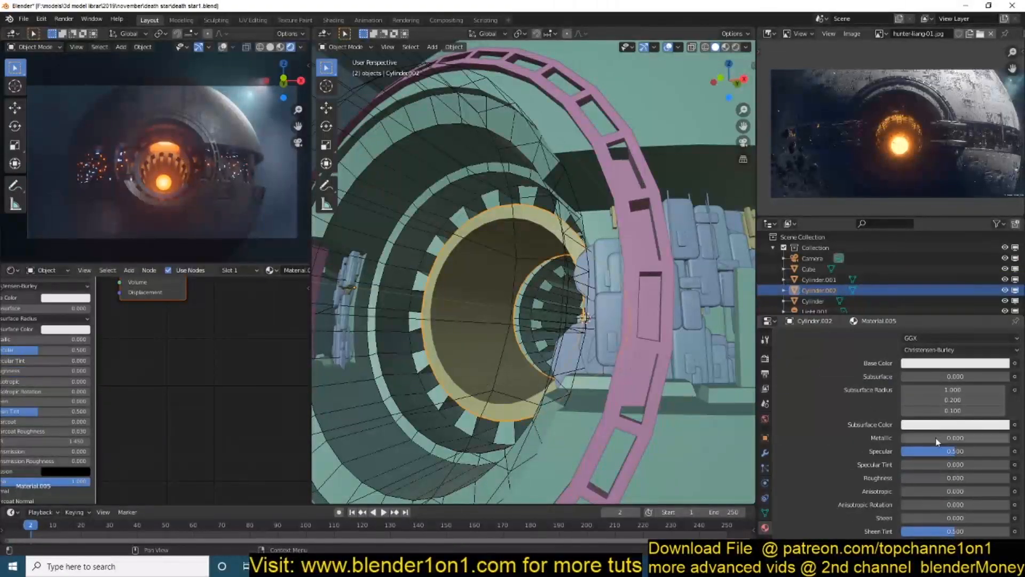
Step: Add six loop cuts around the bore tube, offset face bands along their normals into stepped ridges, and save
{"action": "key", "text": "Tab"}
{"action": "key", "text": "ctrl+r"}
{"action": "left_click", "coordinate": [459, 304]}
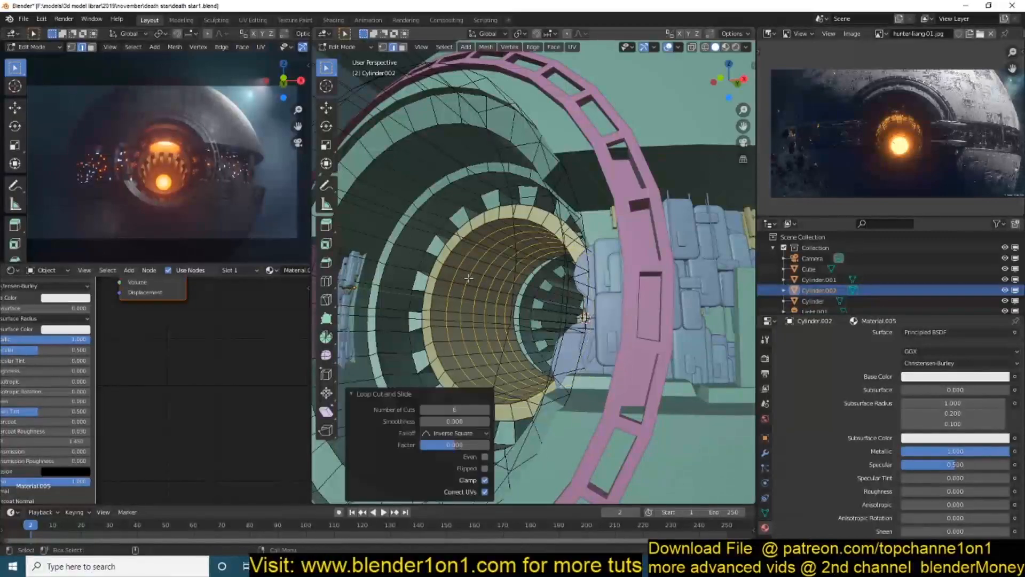
{"action": "key", "text": "3"}
{"action": "key", "text": "alt+s"}
{"action": "left_click", "coordinate": [481, 318]}
{"action": "key", "text": "Tab"}
{"action": "key", "text": "ctrl+s"}
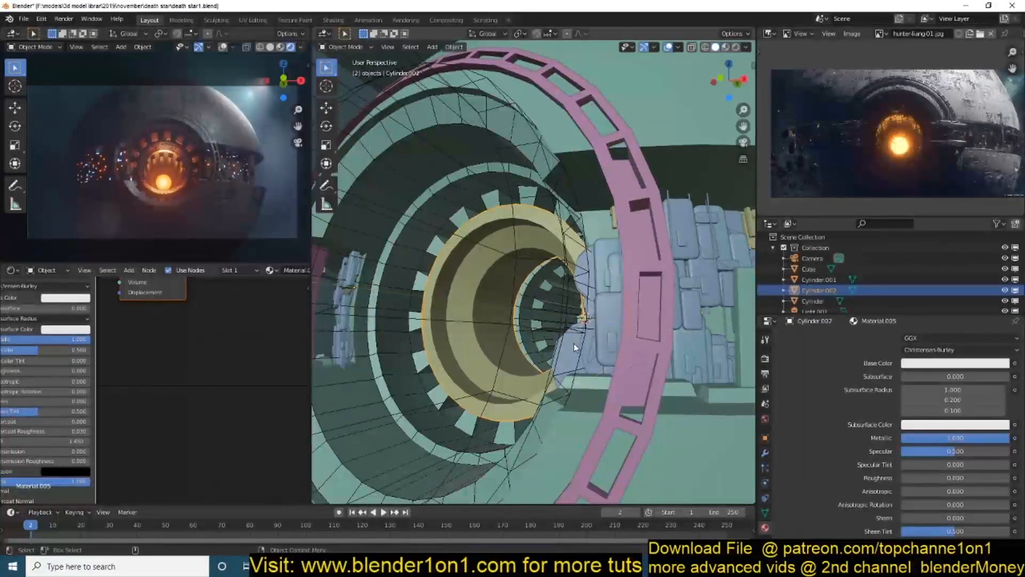
Step: Scale the bore tube by about 1.29 in every direction except global Y and save the file
{"action": "key", "text": "KP_0"}
{"action": "key", "text": "s"}
{"action": "key", "text": "shift+y"}
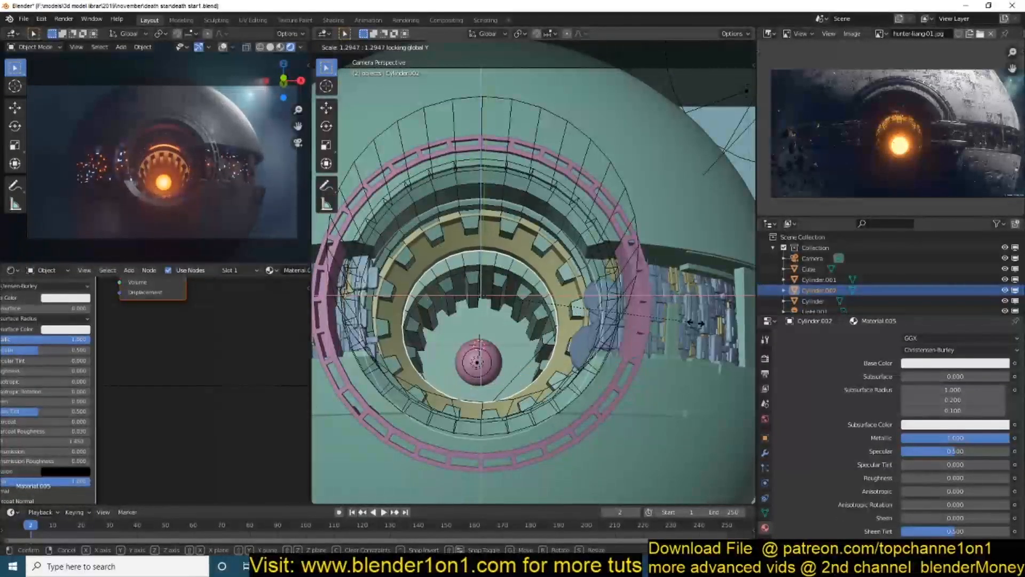
{"action": "key", "text": "ctrl+s"}
Step: Add a cylinder at the glowing ball inside the bore and scale it down
{"action": "scroll", "coordinate": [881, 160], "scroll_direction": "down", "scroll_amount": 1}
{"action": "scroll", "coordinate": [534, 197], "scroll_direction": "down", "scroll_amount": 2}
{"action": "middle_click_drag", "start_coordinate": [214, 179], "coordinate": [270, 160]}
{"action": "right_click", "coordinate": [494, 331], "text": "shift"}
{"action": "key", "text": "shift+a"}
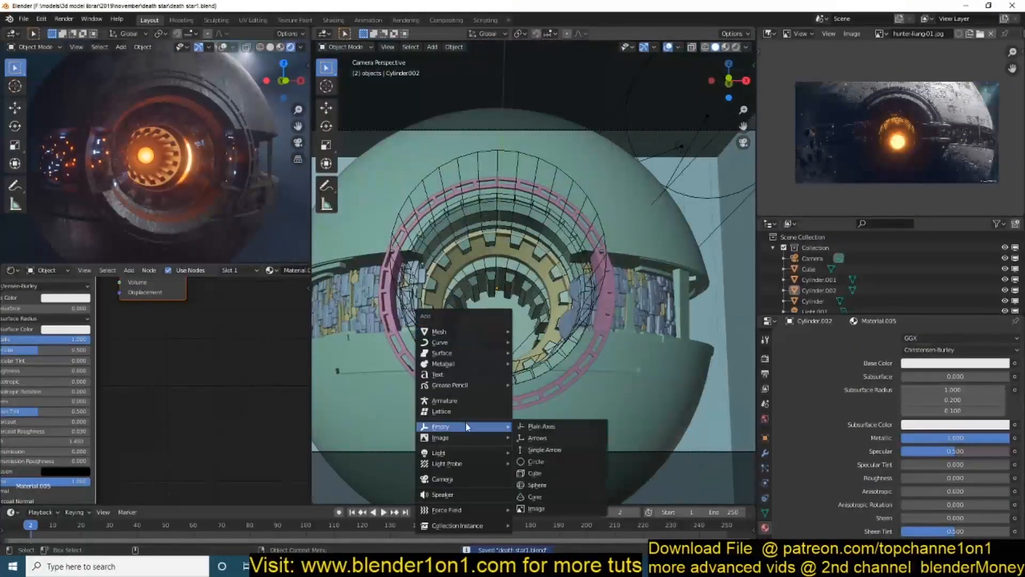
{"action": "mouse_move", "coordinate": [470, 332]}
{"action": "left_click", "coordinate": [555, 387]}
{"action": "key", "text": "s"}
{"action": "left_click", "coordinate": [517, 338]}
Step: Rotate the new cylinder 90 degrees about X and stretch it along its local Z into a long beam
{"action": "key", "text": "r"}
{"action": "key", "text": "x"}
{"action": "key", "text": "9"}
{"action": "key", "text": "0"}
{"action": "key", "text": "Return"}
{"action": "key", "text": "s"}
{"action": "key", "text": "z"}
{"action": "key", "text": "z"}
{"action": "left_click", "coordinate": [299, 258]}
Step: Slide the beam cylinder along its local Z out of the bore and assign it the light material
{"action": "key", "text": "KP_0"}
{"action": "key", "text": "g"}
{"action": "key", "text": "z"}
{"action": "key", "text": "z"}
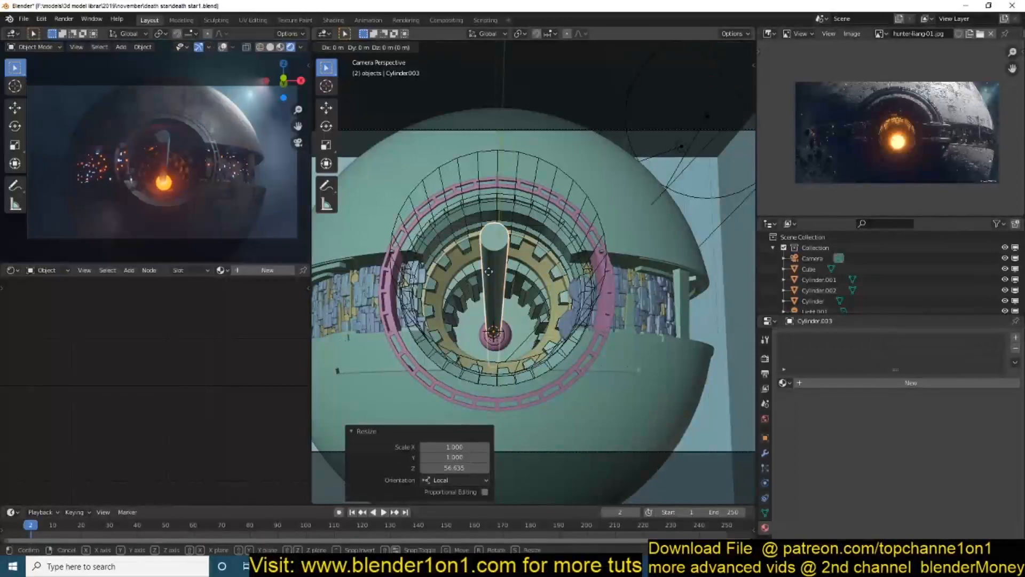
{"action": "left_click", "coordinate": [406, 213]}
{"action": "left_click", "coordinate": [783, 383]}
{"action": "left_click", "coordinate": [799, 399]}
{"action": "key", "text": "g"}
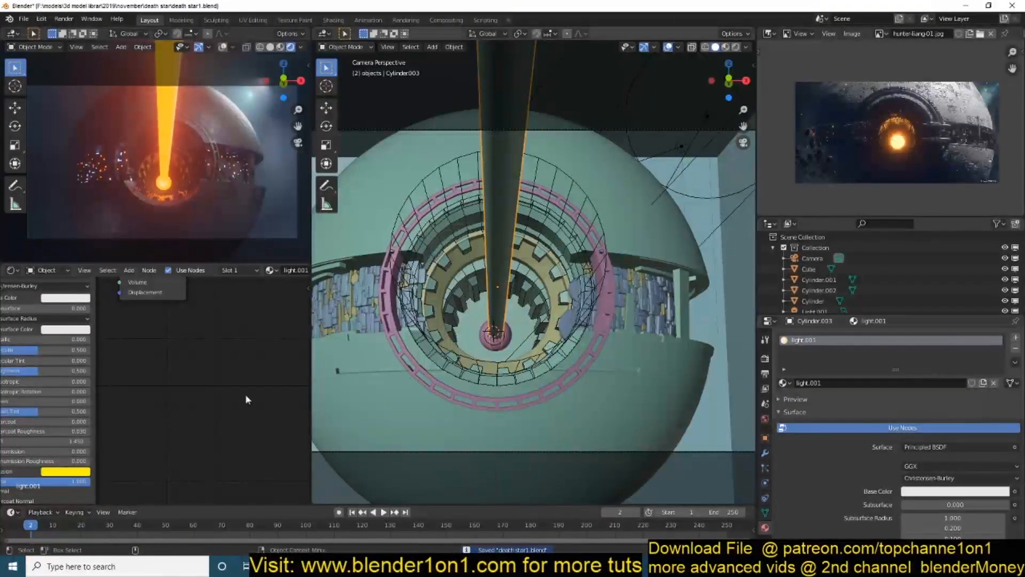
Step: Set the beam material's emission color brightness to 5 and save the file
{"action": "middle_click_drag", "start_coordinate": [106, 406], "coordinate": [204, 368]}
{"action": "left_click", "coordinate": [162, 433]}
{"action": "left_click", "coordinate": [176, 410]}
{"action": "key", "text": "5"}
{"action": "key", "text": "Return"}
{"action": "key", "text": "ctrl+s"}
Step: Scale the beam thicker, change its Emission color to pale yellow, and save the file
{"action": "key", "text": "s"}
{"action": "left_click", "coordinate": [373, 368]}
{"action": "left_click", "coordinate": [162, 433]}
{"action": "left_click", "coordinate": [178, 354]}
{"action": "left_click_drag", "start_coordinate": [178, 356], "coordinate": [166, 361]}
{"action": "key", "text": "ctrl+s"}
Step: Delete the beam cylinder from the scene after saving the file
{"action": "left_click", "coordinate": [496, 130]}
{"action": "key", "text": "g"}
{"action": "key", "text": "Escape"}
{"action": "left_click", "coordinate": [496, 232]}
{"action": "key", "text": "ctrl+s"}
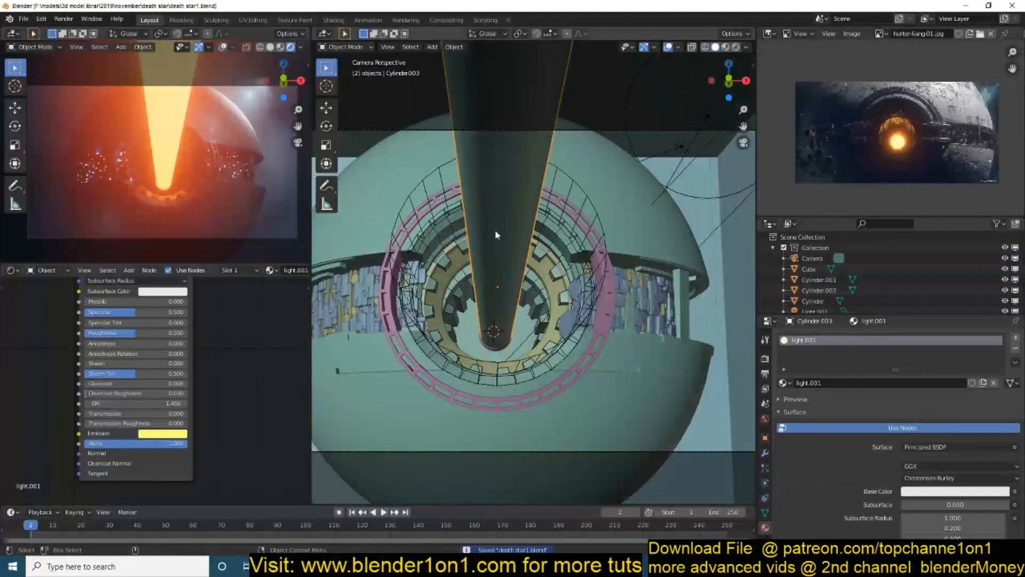
{"action": "key", "text": "Delete"}
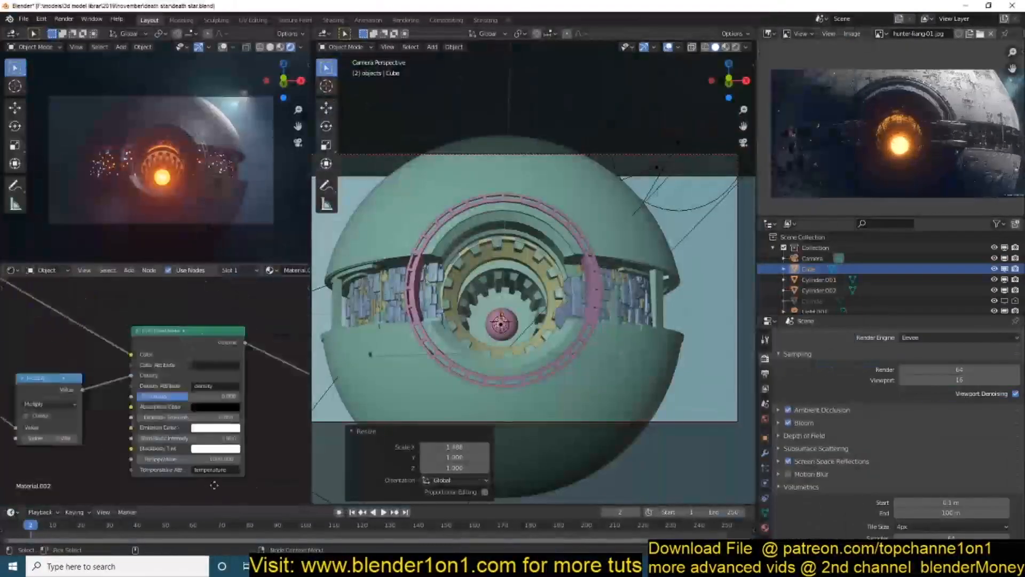
Step: Duplicate the Noise Texture node in the surrounding cube's volume material and place the copy below the original
{"action": "middle_click_drag", "start_coordinate": [241, 396], "coordinate": [89, 406]}
{"action": "key", "text": "ctrl+s"}
{"action": "mouse_move", "coordinate": [88, 404]}
{"action": "left_mouse_down", "text": "shift"}
{"action": "mouse_move", "coordinate": [99, 405]}
{"action": "mouse_move", "coordinate": [69, 405]}
{"action": "left_mouse_up", "text": "shift"}
{"action": "middle_click_drag", "start_coordinate": [5, 446], "coordinate": [245, 423]}
{"action": "scroll", "coordinate": [117, 440], "scroll_direction": "down", "scroll_amount": 5}
{"action": "left_click", "coordinate": [35, 334]}
{"action": "key", "text": "shift+d"}
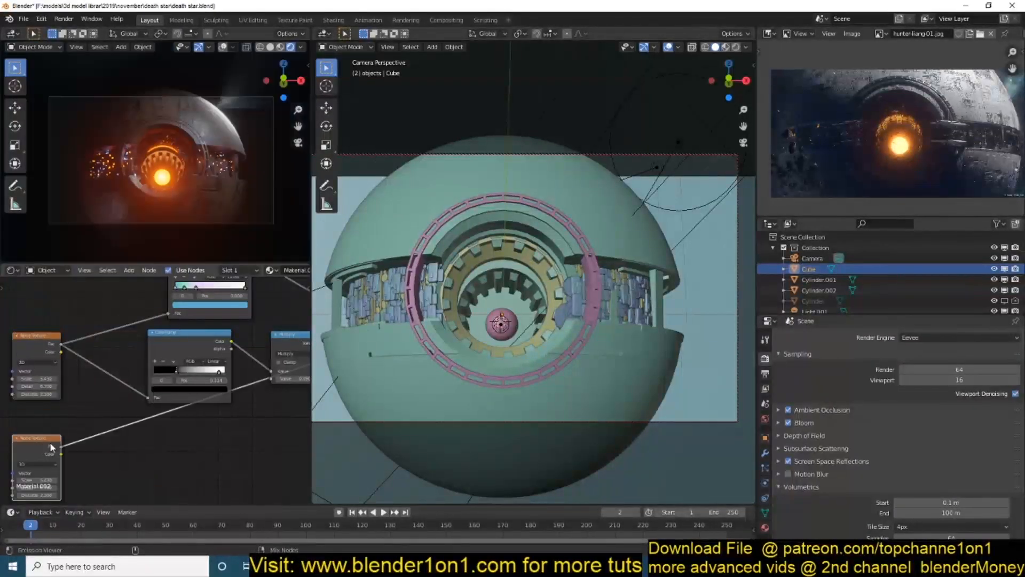
Step: Raise the duplicated Noise Texture's Scale and blend its output with the Multiply output through a Mix node
{"action": "middle_click_drag", "start_coordinate": [50, 447], "coordinate": [85, 419]}
{"action": "scroll", "coordinate": [118, 454], "scroll_direction": "up", "scroll_amount": 5}
{"action": "middle_click_drag", "start_coordinate": [118, 454], "coordinate": [208, 411]}
{"action": "middle_click_drag", "start_coordinate": [257, 312], "coordinate": [142, 408]}
{"action": "scroll", "coordinate": [142, 408], "scroll_direction": "down", "scroll_amount": 4}
{"action": "key", "text": "ctrl+s"}
{"action": "middle_click_drag", "start_coordinate": [251, 342], "coordinate": [70, 405]}
{"action": "scroll", "coordinate": [142, 408], "scroll_direction": "down", "scroll_amount": 6}
{"action": "left_click_drag", "start_coordinate": [61, 364], "coordinate": [60, 343]}
{"action": "left_click", "coordinate": [261, 482]}
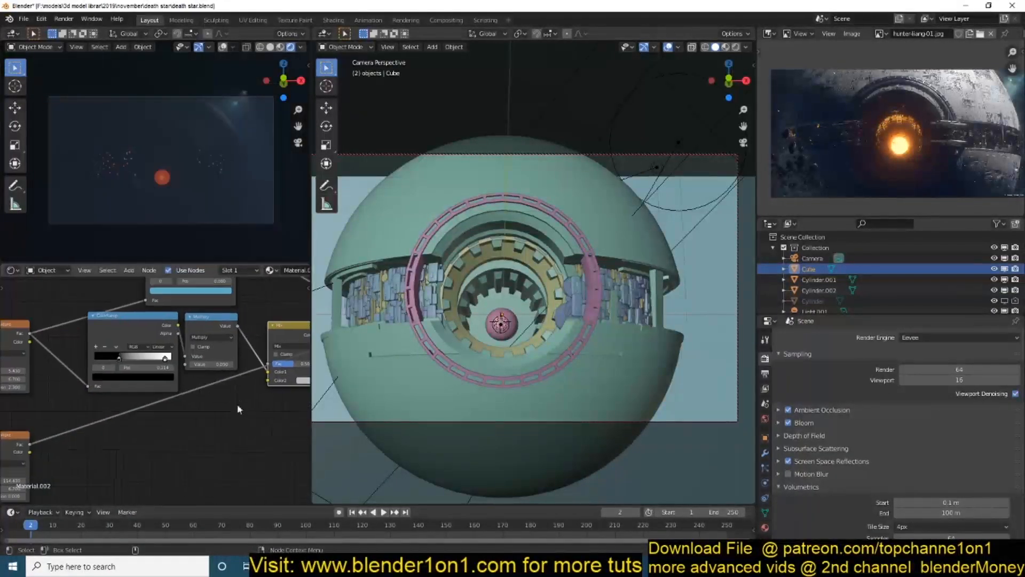
Step: Set the Mix node's blend mode to Multiply with a Fac of 0.825
{"action": "middle_click_drag", "start_coordinate": [261, 367], "coordinate": [157, 402]}
{"action": "scroll", "coordinate": [210, 399], "scroll_direction": "up", "scroll_amount": 7}
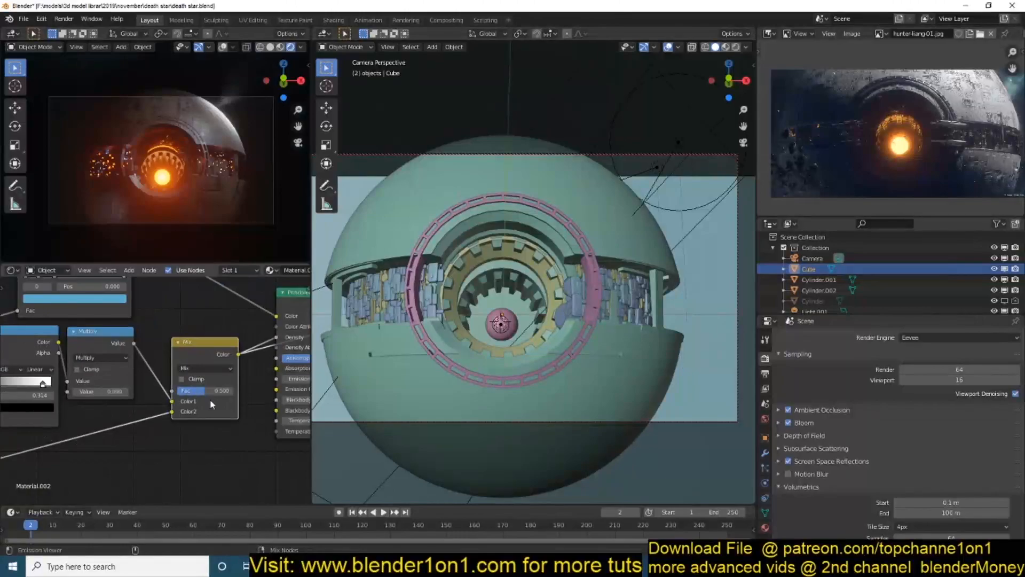
{"action": "middle_click_drag", "start_coordinate": [302, 353], "coordinate": [251, 340]}
{"action": "scroll", "coordinate": [91, 409], "scroll_direction": "up", "scroll_amount": 4}
{"action": "left_click_drag", "start_coordinate": [158, 395], "coordinate": [194, 395]}
{"action": "left_click", "coordinate": [155, 349]}
{"action": "left_click", "coordinate": [155, 273]}
{"action": "scroll", "coordinate": [172, 234], "scroll_direction": "up", "scroll_amount": 3}
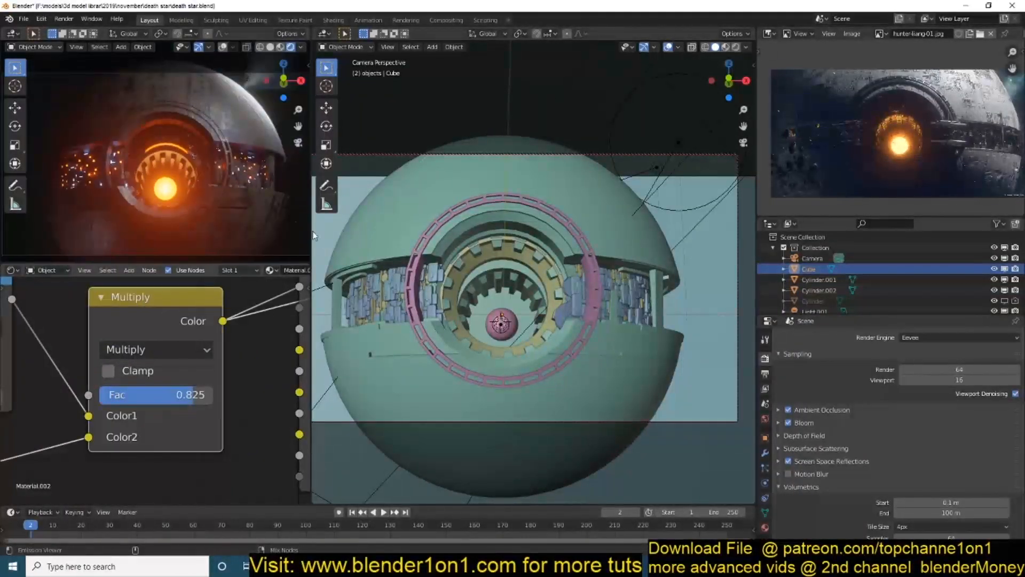
Step: Raise the Multiply mix node's Fac to 1.000 in the volume material and save the file
{"action": "left_click_drag", "start_coordinate": [187, 395], "coordinate": [213, 395]}
{"action": "middle_click_drag", "start_coordinate": [246, 347], "coordinate": [138, 341]}
{"action": "scroll", "coordinate": [190, 206], "scroll_direction": "down", "scroll_amount": 3}
{"action": "scroll", "coordinate": [190, 321], "scroll_direction": "down", "scroll_amount": 3}
{"action": "key", "text": "ctrl+s"}
Step: Link the Multiply mix node's Color output to the Principled Volume's Density input
{"action": "middle_click_drag", "start_coordinate": [267, 288], "coordinate": [235, 350]}
{"action": "scroll", "coordinate": [234, 350], "scroll_direction": "down", "scroll_amount": 4}
{"action": "left_click_drag", "start_coordinate": [152, 367], "coordinate": [176, 355]}
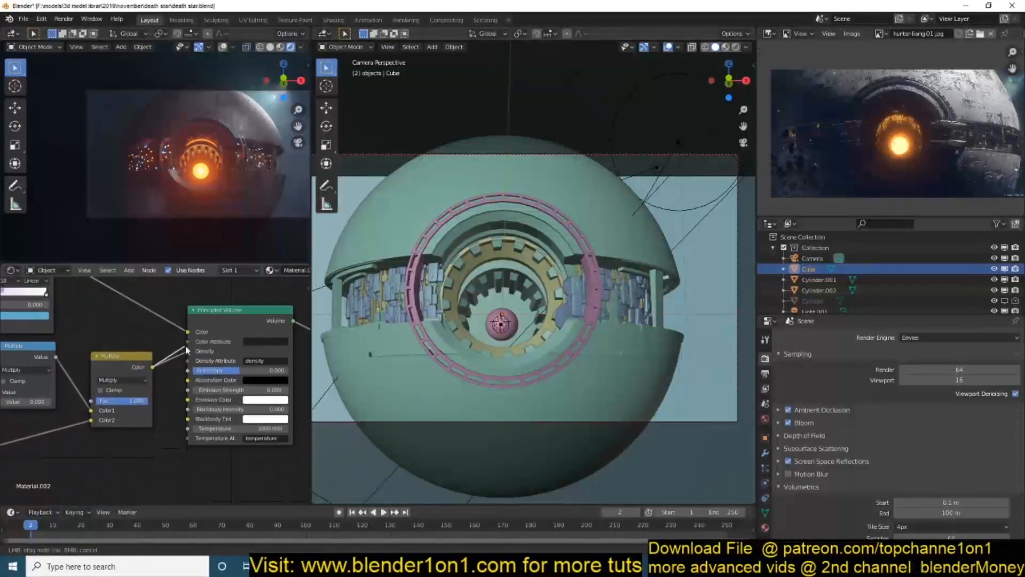
{"action": "scroll", "coordinate": [301, 173], "scroll_direction": "up", "scroll_amount": 1}
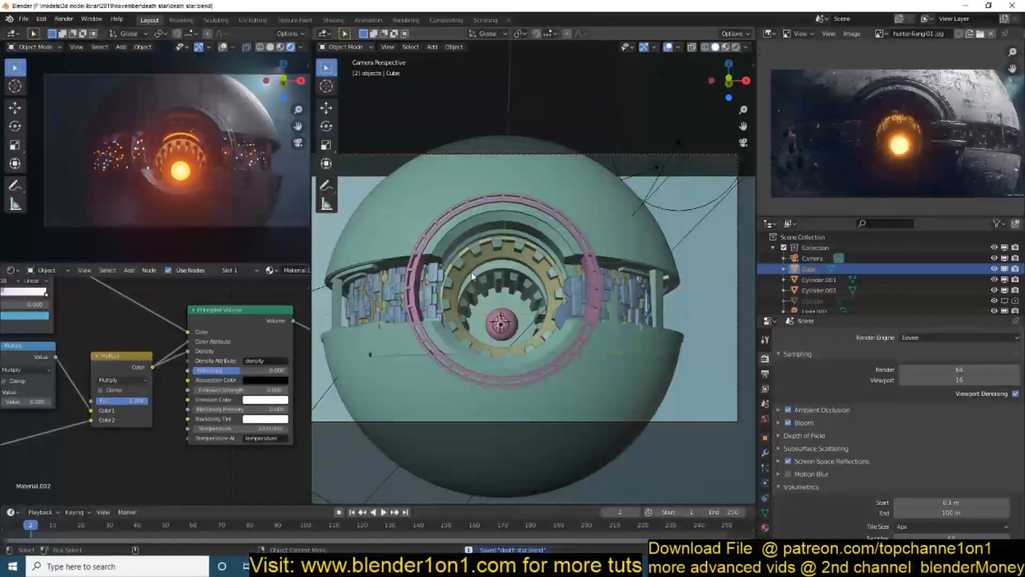
{"action": "scroll", "coordinate": [834, 162], "scroll_direction": "up", "scroll_amount": 4}
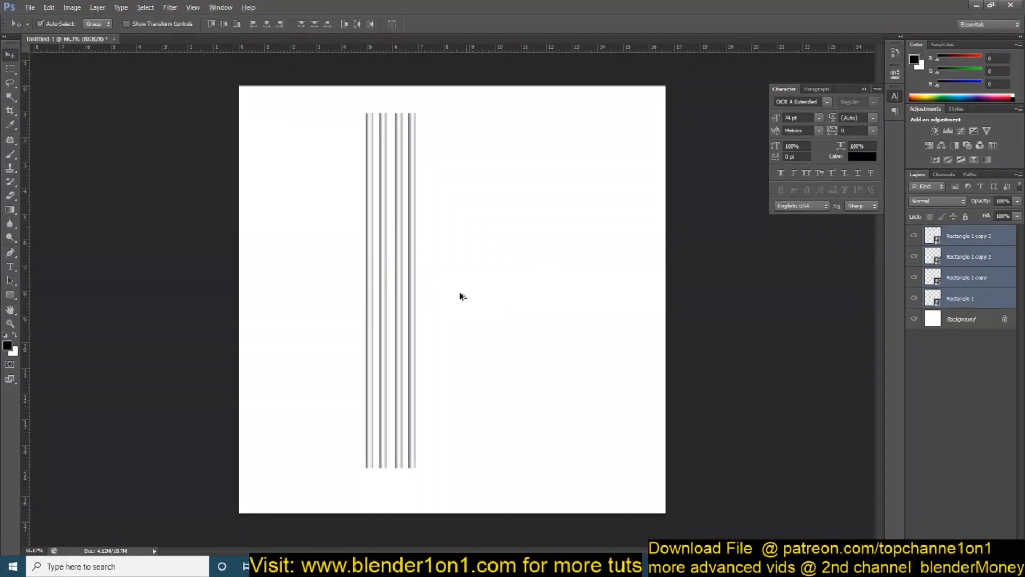
Step: In Photoshop, duplicate the group of vertical stripes beside the originals, merge them into one layer and reposition the result
{"action": "left_click_drag", "start_coordinate": [522, 287], "coordinate": [580, 299], "text": "alt+shift"}
{"action": "key", "text": "ctrl+e"}
{"action": "left_click_drag", "start_coordinate": [382, 348], "coordinate": [393, 353]}
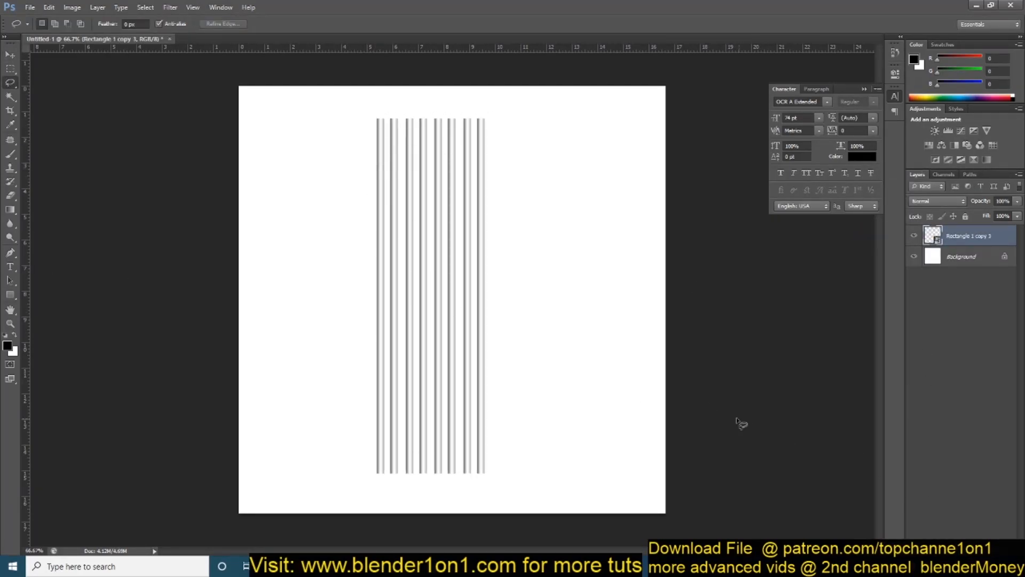
Step: Fill the merged stripes shape with white and set the rectangle layer's fill color to cccccc
{"action": "double_click", "coordinate": [932, 236]}
{"action": "left_click", "coordinate": [354, 155]}
{"action": "left_click", "coordinate": [621, 144]}
{"action": "double_click", "coordinate": [933, 236]}
{"action": "left_click_drag", "start_coordinate": [569, 297], "coordinate": [467, 297]}
{"action": "type", "text": "cccccc"}
{"action": "key", "text": "Return"}
Step: Recolor the rectangle behind the stripes medium gray, fill its copy with white and hide that copy
{"action": "left_click_drag", "start_coordinate": [977, 238], "coordinate": [929, 236]}
{"action": "double_click", "coordinate": [931, 257]}
{"action": "left_click", "coordinate": [371, 217]}
{"action": "left_click", "coordinate": [621, 144]}
{"action": "left_click", "coordinate": [948, 241]}
{"action": "double_click", "coordinate": [929, 237]}
{"action": "left_click", "coordinate": [355, 155]}
{"action": "left_click", "coordinate": [621, 145]}
{"action": "left_click", "coordinate": [914, 236]}
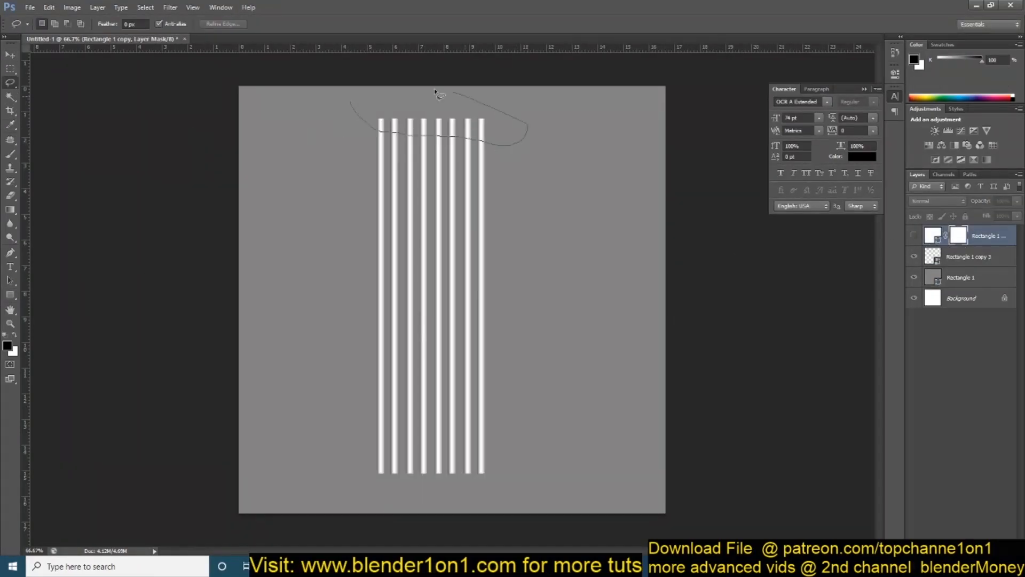
Step: Mask the rectangle copy to irregular lassoed patches over the stripes and recolor it to match the gray background
{"action": "key", "text": "Return"}
{"action": "left_click", "coordinate": [914, 235]}
{"action": "key", "text": "alt+BackSpace"}
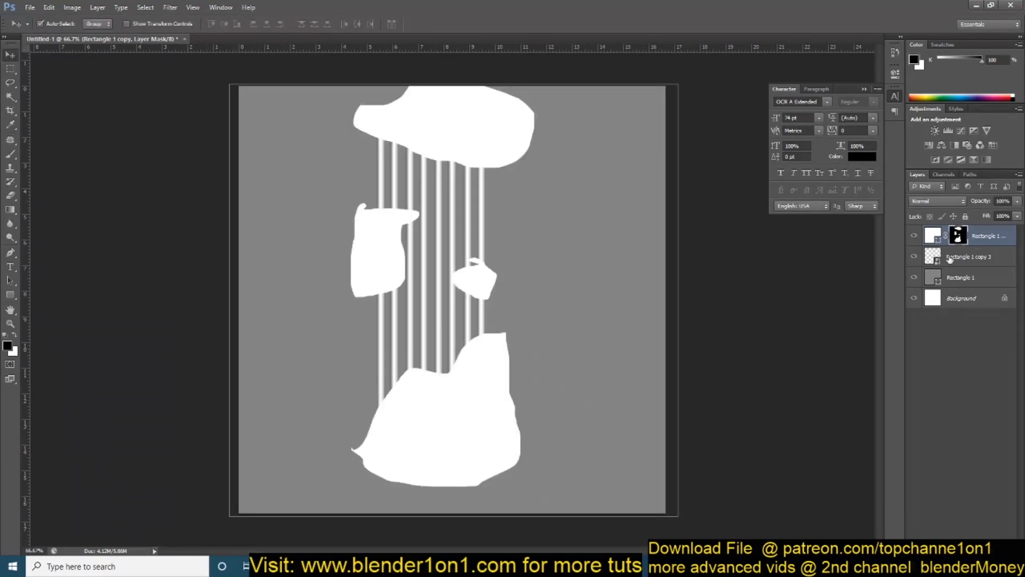
{"action": "left_click", "coordinate": [623, 145]}
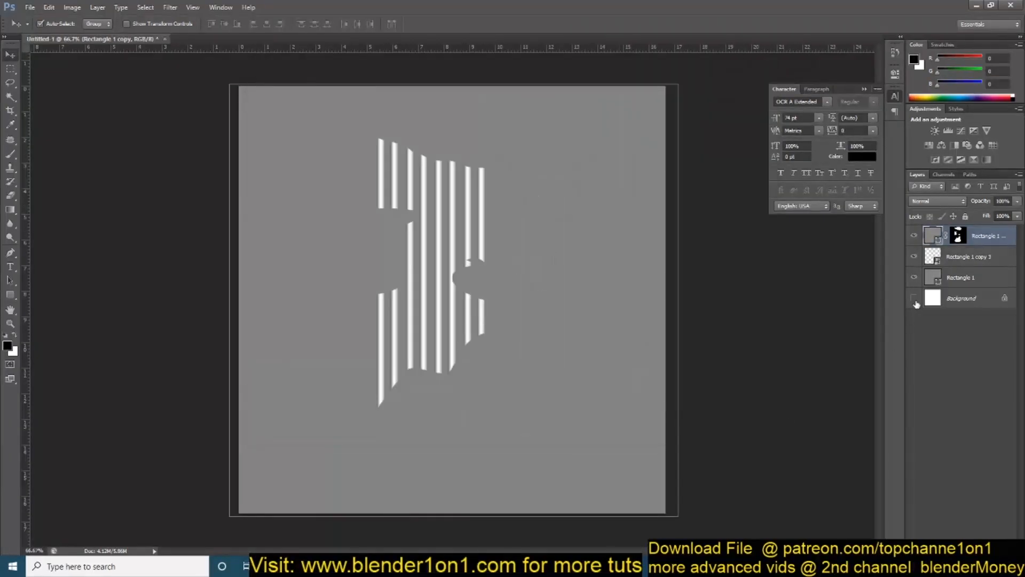
Step: Hide the gray rectangle layer and export the masked stripes as a transparent PNG-24 image
{"action": "left_click", "coordinate": [914, 279]}
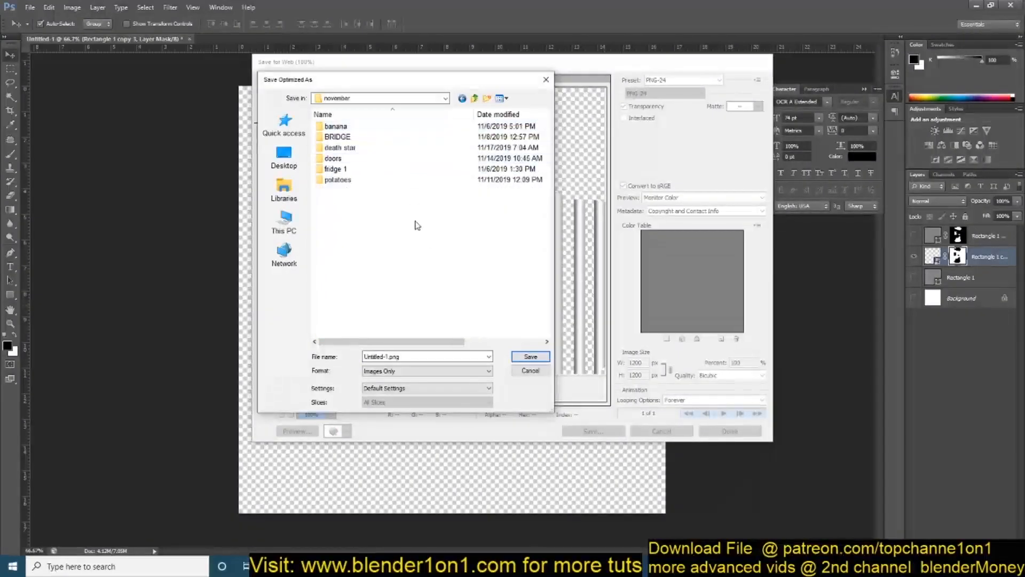
{"action": "left_click", "coordinate": [531, 357]}
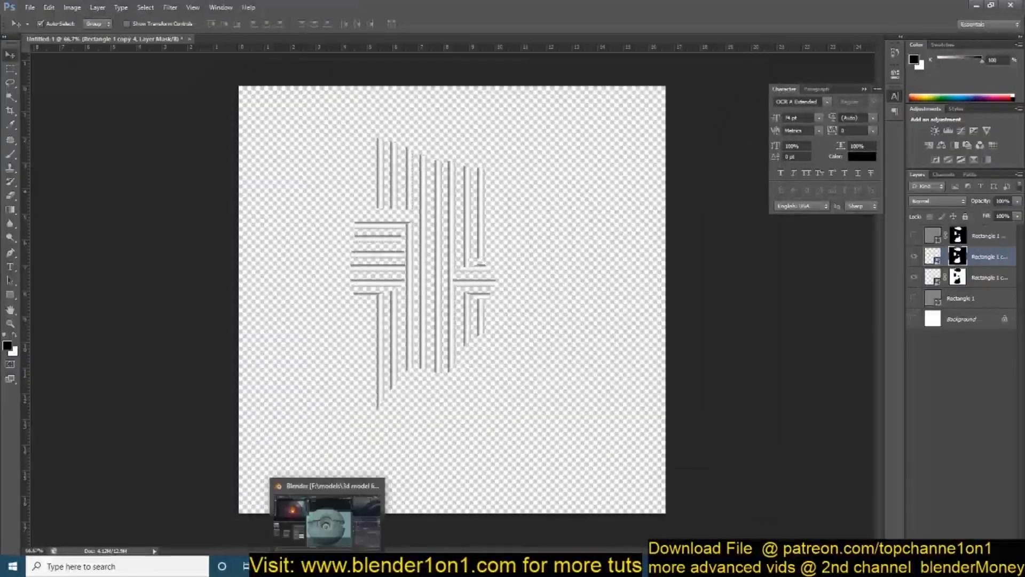
Step: Switch to Blender and add an Image Texture node loading 1.png to the sphere's material
{"action": "left_click", "coordinate": [329, 488]}
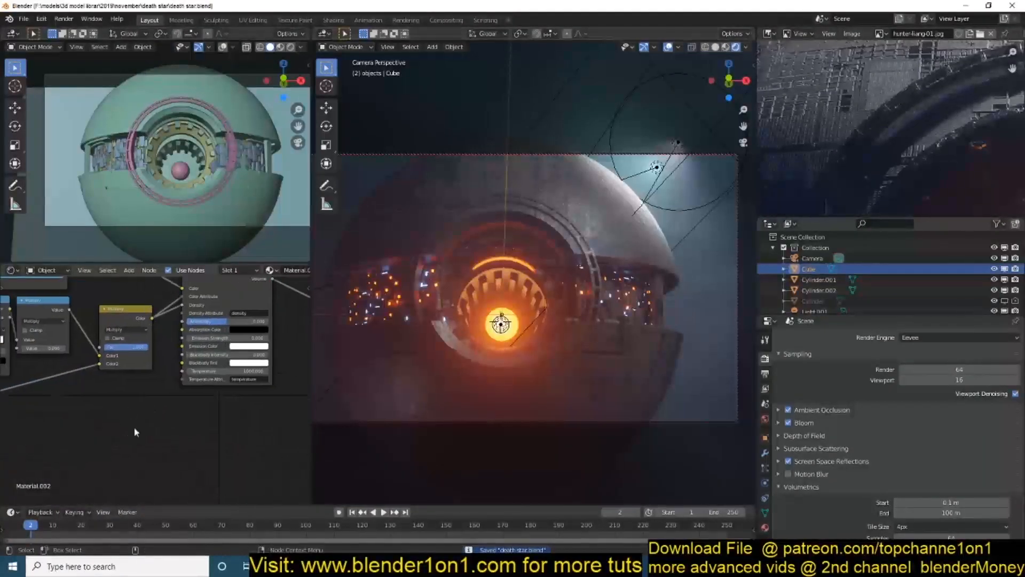
{"action": "mouse_move", "coordinate": [134, 427]}
{"action": "middle_mouse_down"}
{"action": "mouse_move", "coordinate": [60, 431]}
{"action": "mouse_move", "coordinate": [3, 417]}
{"action": "middle_mouse_up"}
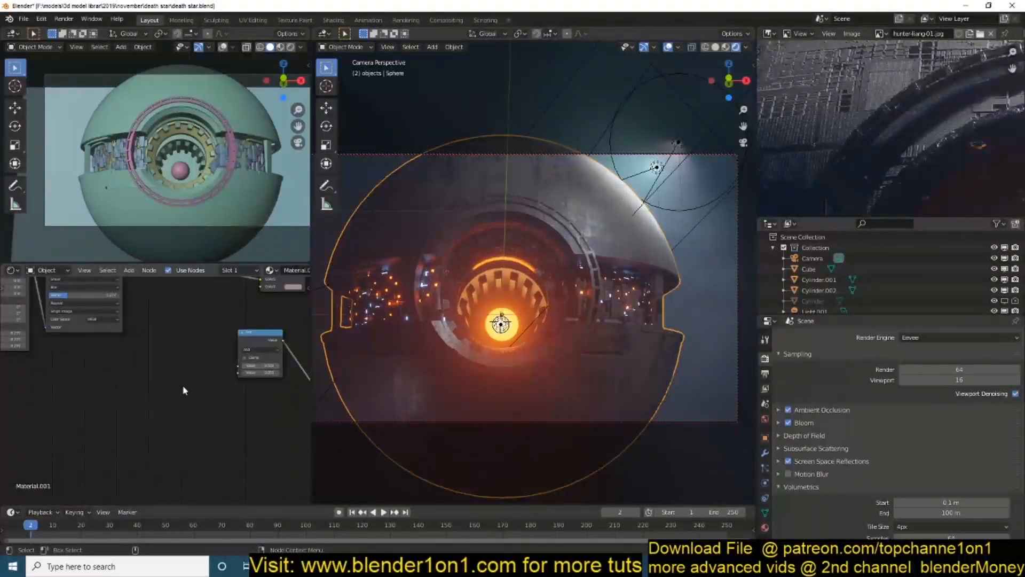
{"action": "middle_click_drag", "start_coordinate": [183, 389], "coordinate": [198, 373]}
{"action": "key", "text": "shift+a"}
{"action": "mouse_move", "coordinate": [80, 373]}
{"action": "left_click", "coordinate": [150, 286]}
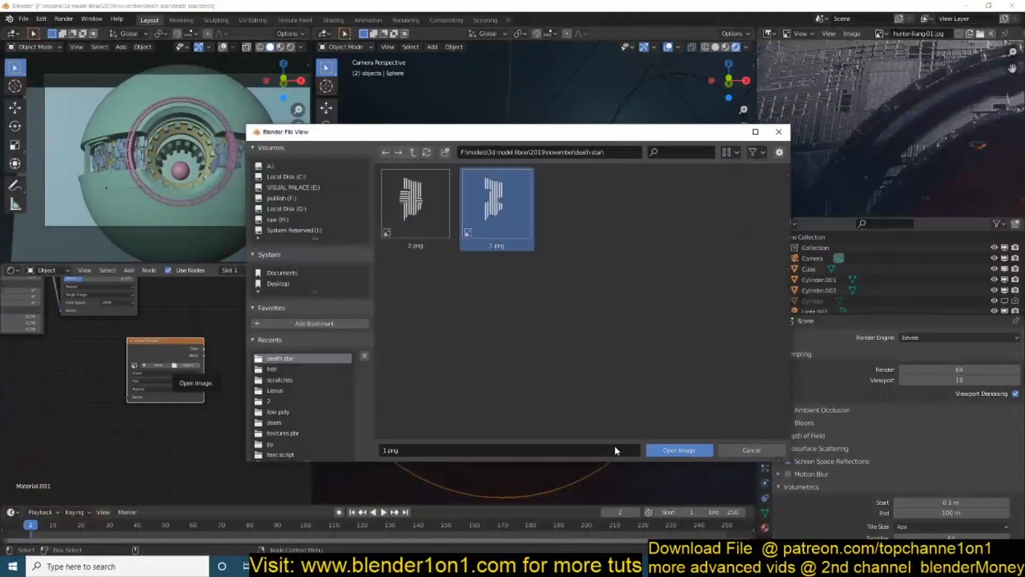
{"action": "left_click", "coordinate": [678, 448]}
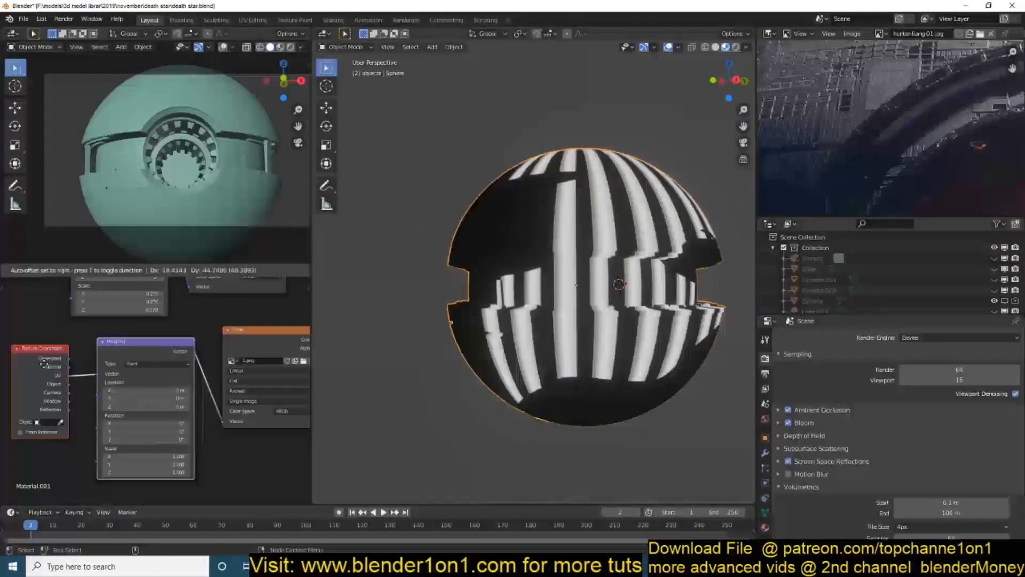
Step: Tile the 1.png pattern more densely through its Mapping node's Scale, return to the camera view and save the file
{"action": "left_click_drag", "start_coordinate": [86, 439], "coordinate": [134, 439]}
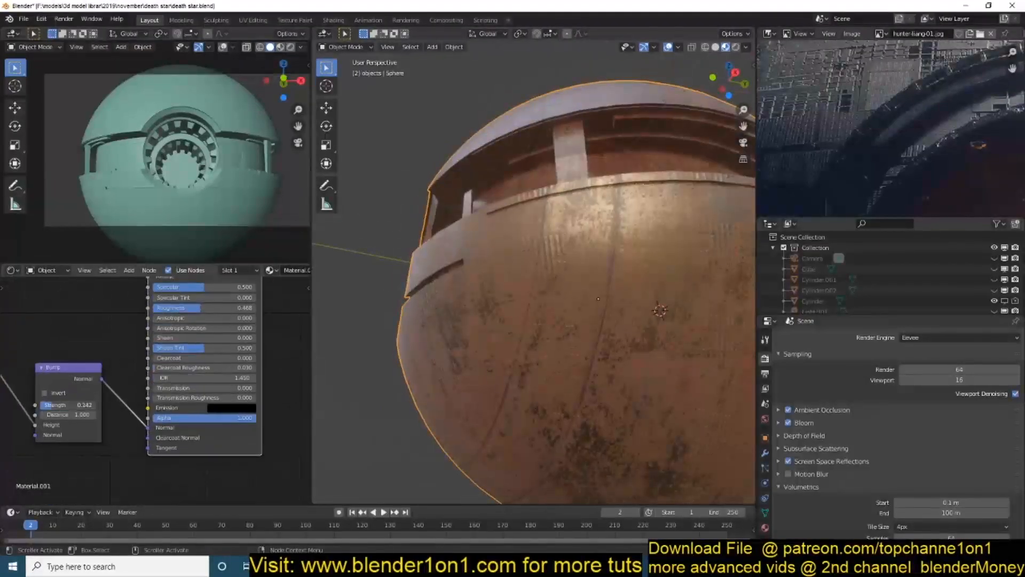
{"action": "key", "text": "KP_0"}
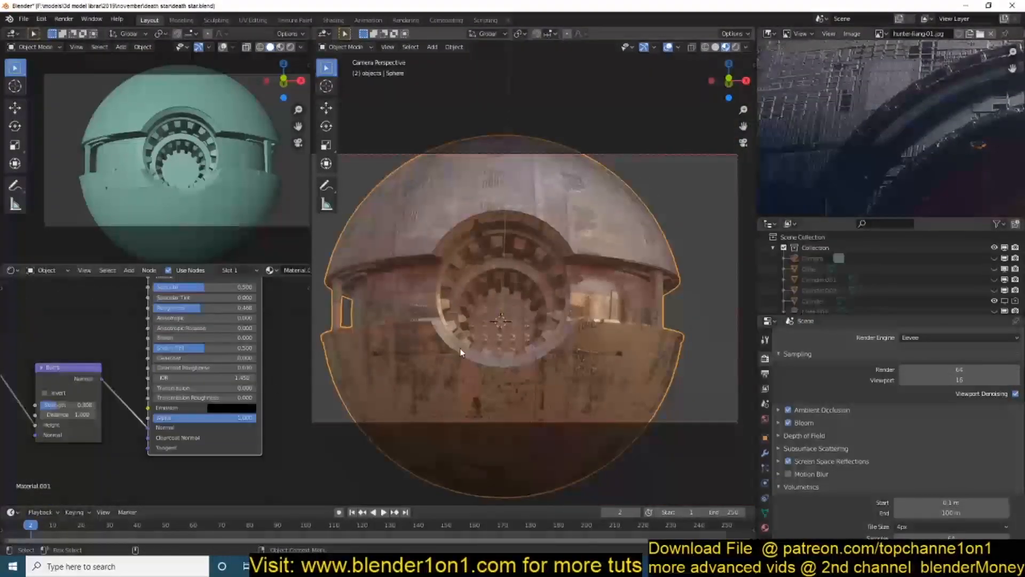
{"action": "key", "text": "ctrl+s"}
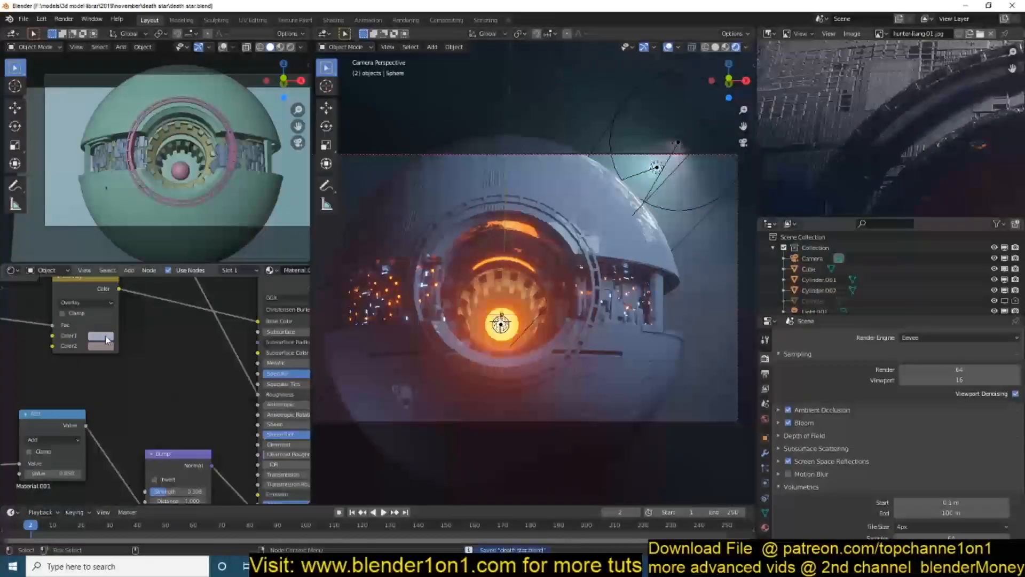
Step: Shift the ColorRamp's light stop slightly and duplicate the 1.png texture nodes below the originals
{"action": "middle_click_drag", "start_coordinate": [164, 387], "coordinate": [310, 496]}
{"action": "left_click_drag", "start_coordinate": [143, 349], "coordinate": [150, 350]}
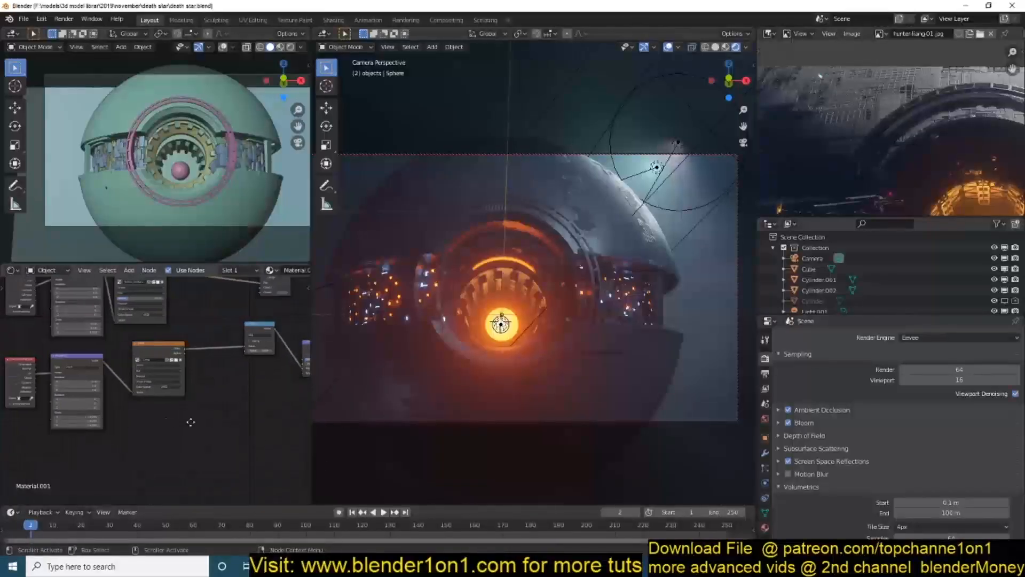
{"action": "key", "text": "shift+d"}
{"action": "middle_click_drag", "start_coordinate": [191, 422], "coordinate": [17, 486]}
{"action": "left_click", "coordinate": [226, 480]}
Step: Blend the 1.png and 2.png textures through a Mix node into the Add node and adjust the blend factor
{"action": "scroll", "coordinate": [226, 470], "scroll_direction": "up", "scroll_amount": 4}
{"action": "key", "text": "shift+a"}
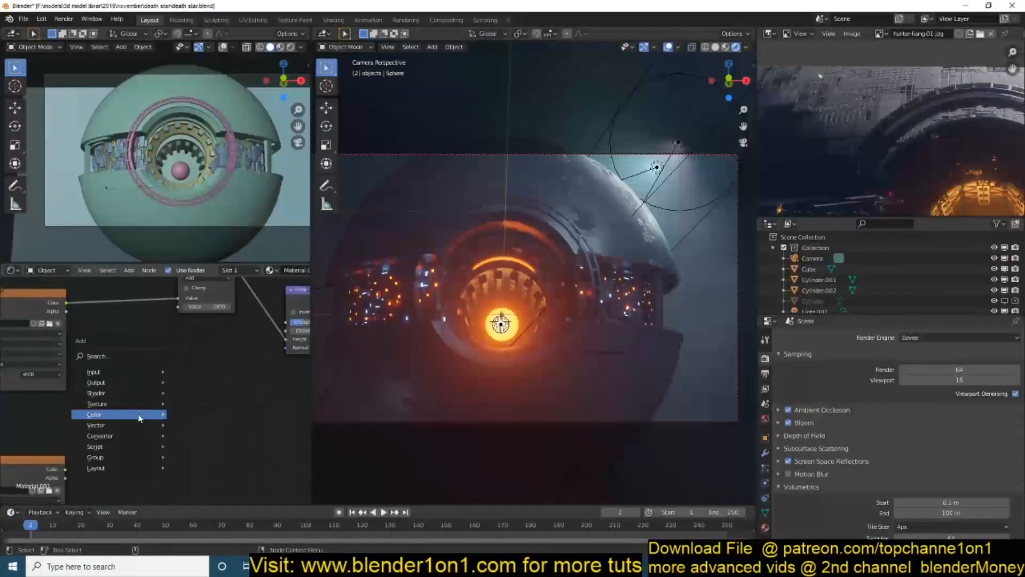
{"action": "left_click_drag", "start_coordinate": [173, 303], "coordinate": [178, 307]}
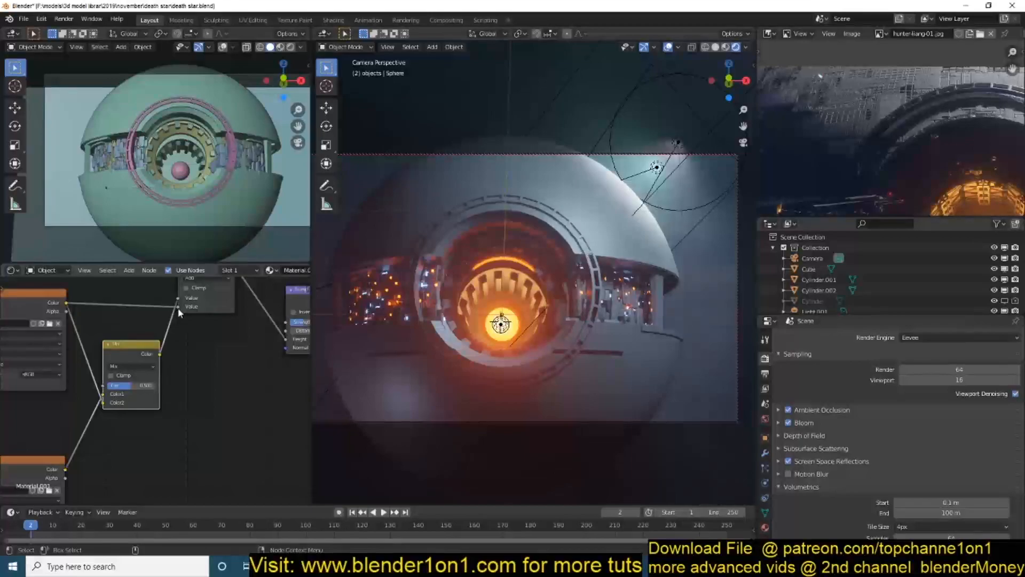
{"action": "left_click_drag", "start_coordinate": [144, 385], "coordinate": [146, 385]}
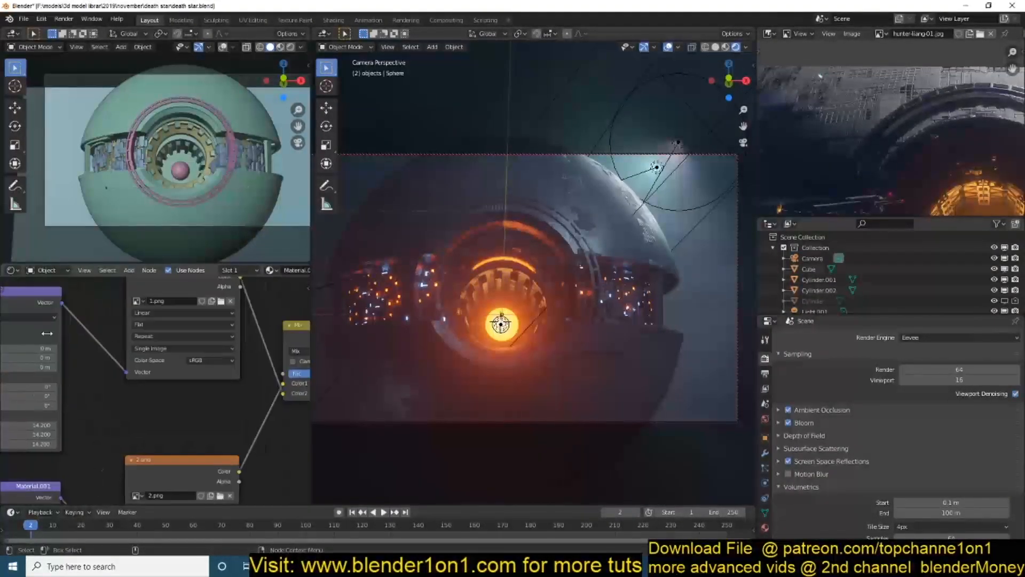
{"action": "left_click", "coordinate": [197, 342]}
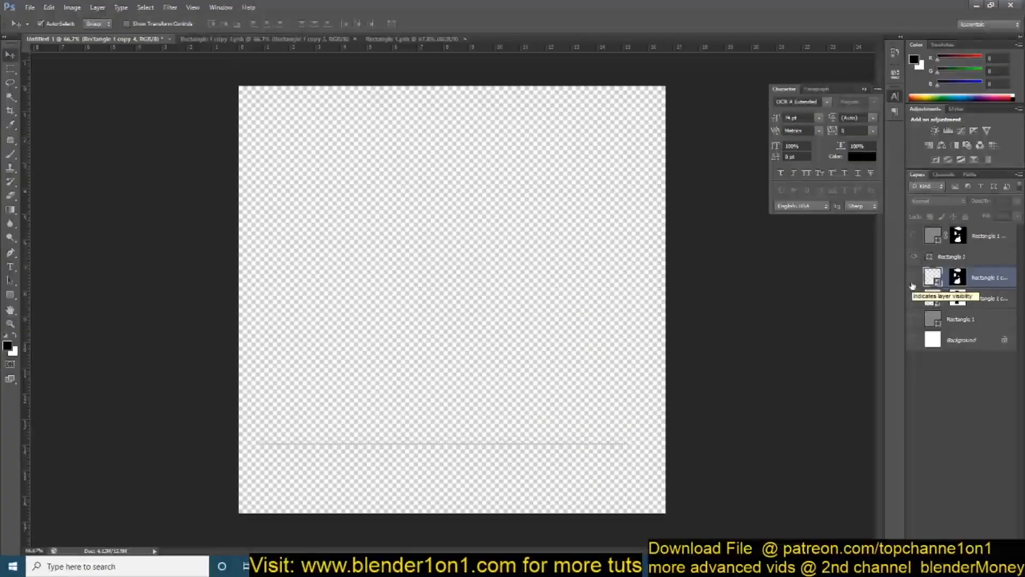
Step: Switch to Photoshop and toggle the visibility of the Rectangle 2 and horizontal stripes layers
{"action": "left_click", "coordinate": [914, 256]}
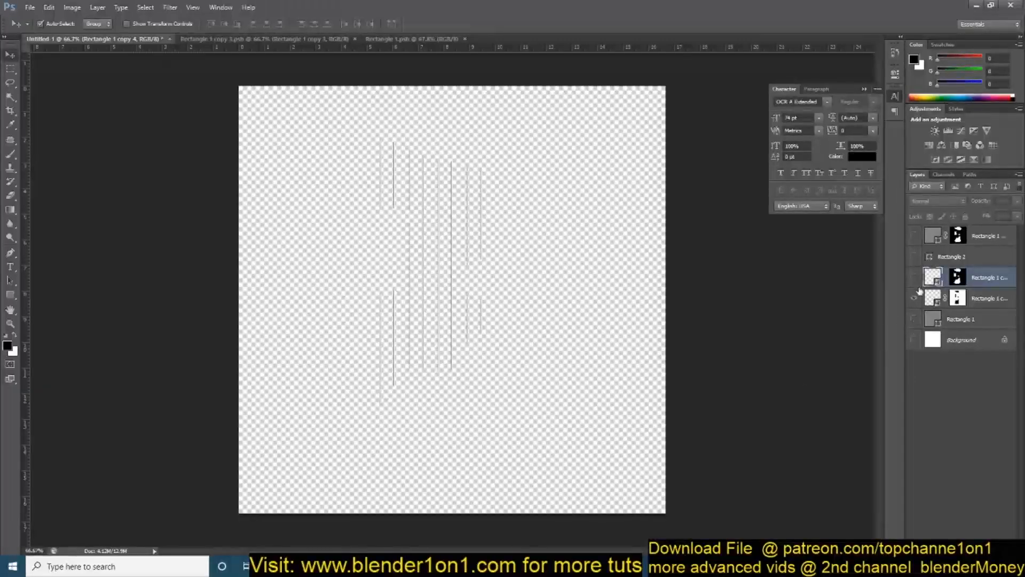
{"action": "left_click", "coordinate": [914, 277]}
{"action": "left_click", "coordinate": [914, 256]}
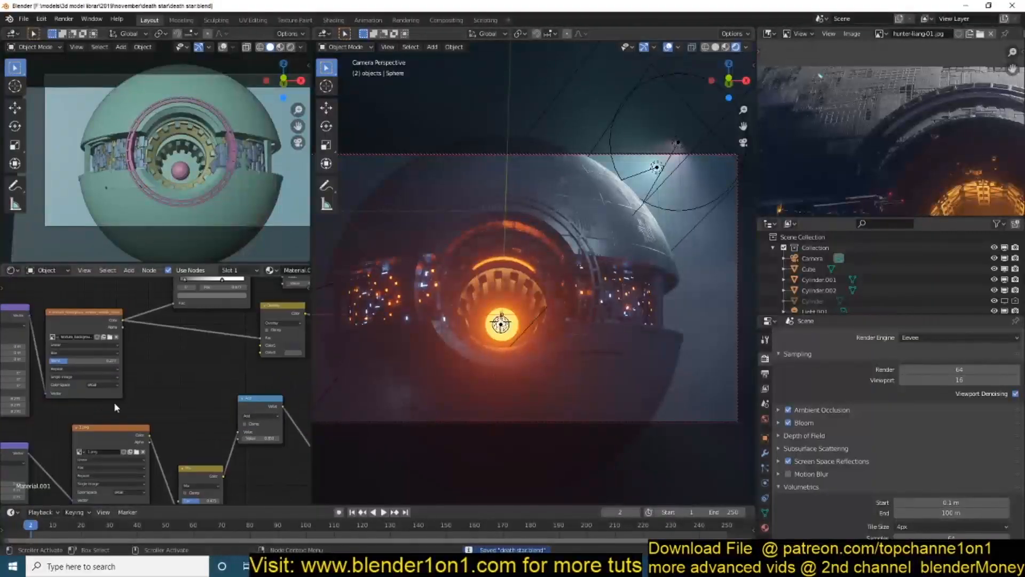
Step: Return to Blender, brighten the Overlay node's Color1 in the sphere's material and save the file
{"action": "middle_click_drag", "start_coordinate": [114, 402], "coordinate": [179, 405]}
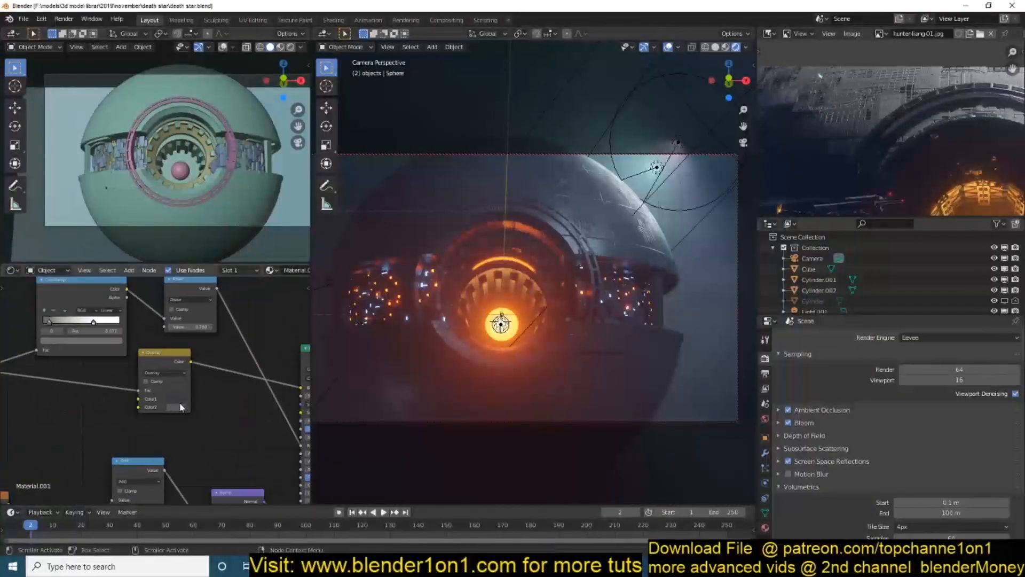
{"action": "left_click", "coordinate": [176, 399]}
{"action": "left_click_drag", "start_coordinate": [232, 334], "coordinate": [231, 321]}
{"action": "middle_click_drag", "start_coordinate": [50, 331], "coordinate": [98, 369]}
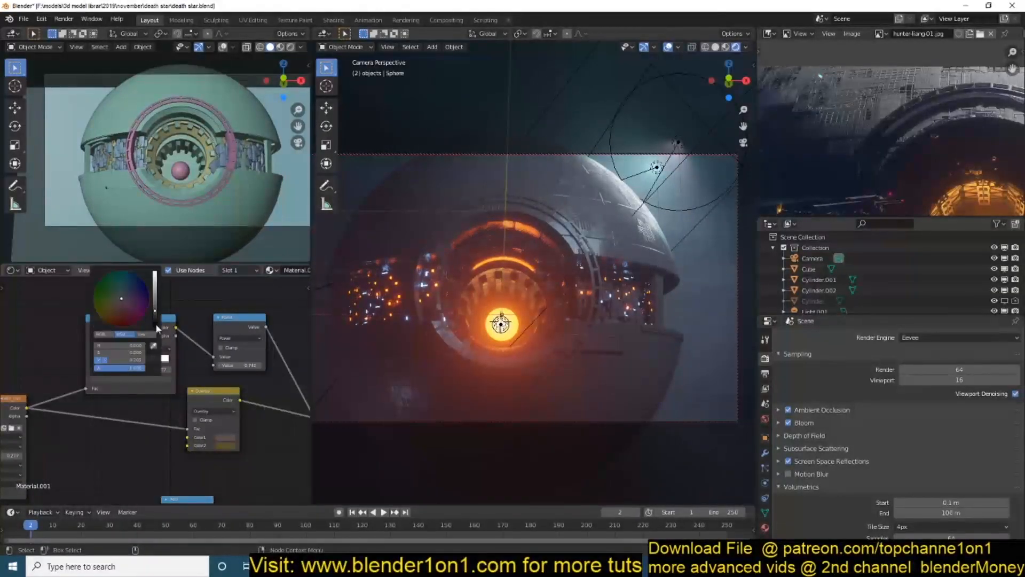
{"action": "middle_click_drag", "start_coordinate": [249, 491], "coordinate": [76, 454]}
{"action": "key", "text": "ctrl+s"}
{"action": "middle_click_drag", "start_coordinate": [179, 424], "coordinate": [208, 460]}
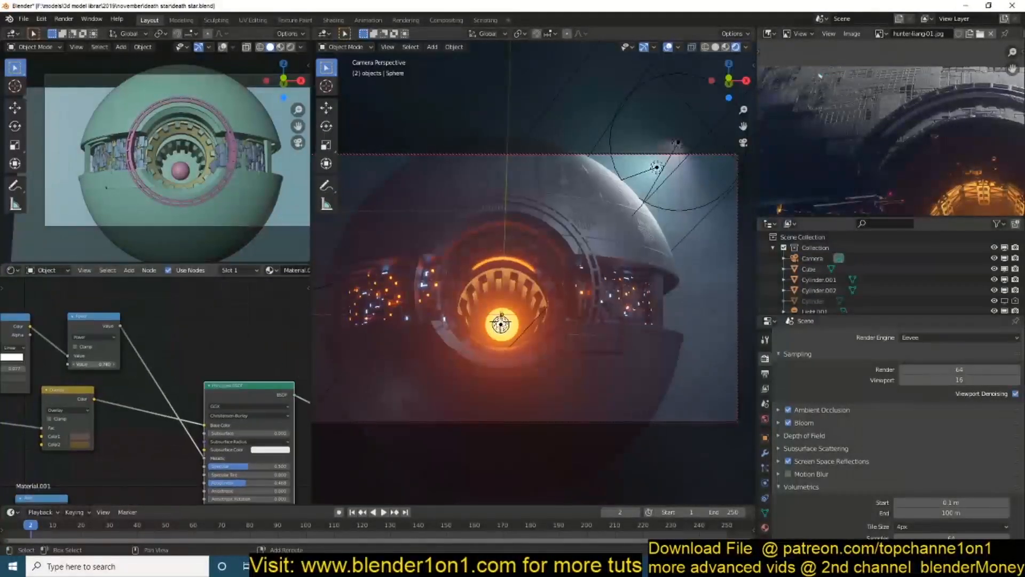
Step: Readjust the stops of the ColorRamp that feeds the Power node in the sphere's material
{"action": "middle_click_drag", "start_coordinate": [96, 363], "coordinate": [186, 377]}
{"action": "left_click", "coordinate": [62, 373]}
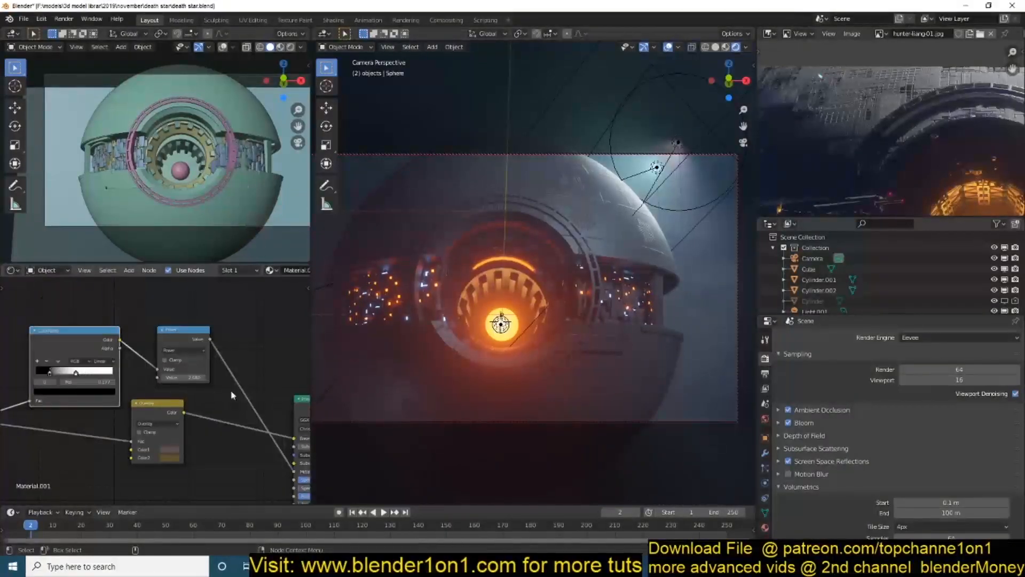
{"action": "key", "text": "Return"}
{"action": "middle_click_drag", "start_coordinate": [238, 464], "coordinate": [128, 363]}
{"action": "scroll", "coordinate": [815, 199], "scroll_direction": "down", "scroll_amount": 2}
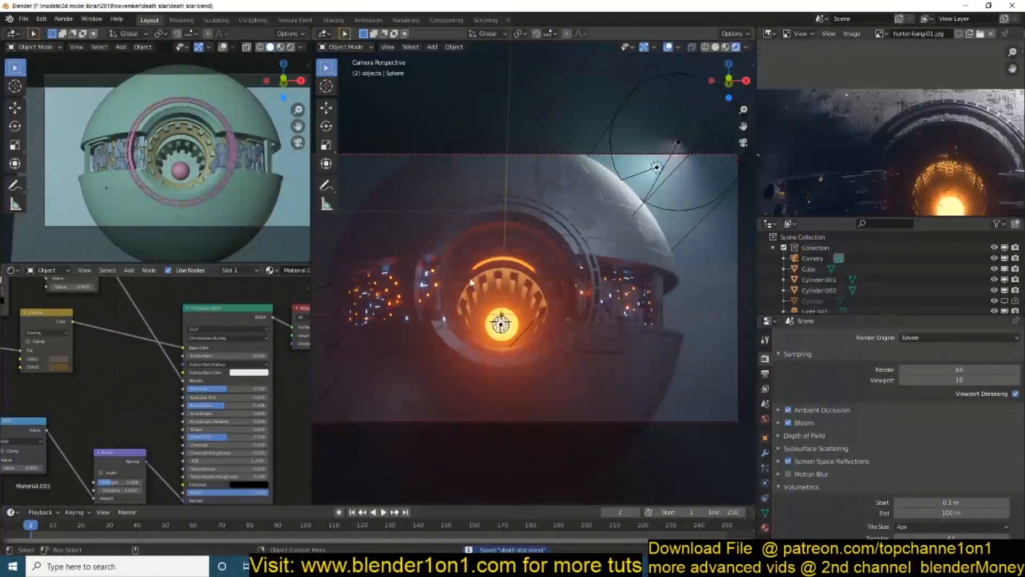
Step: Subdivide the sphere's entire mesh into smaller faces for surface panel detailing
{"action": "middle_click_drag", "start_coordinate": [141, 440], "coordinate": [197, 385]}
{"action": "scroll", "coordinate": [197, 385], "scroll_direction": "down", "scroll_amount": 2}
{"action": "scroll", "coordinate": [892, 213], "scroll_direction": "down", "scroll_amount": 1}
{"action": "middle_click_drag", "start_coordinate": [892, 215], "coordinate": [881, 183]}
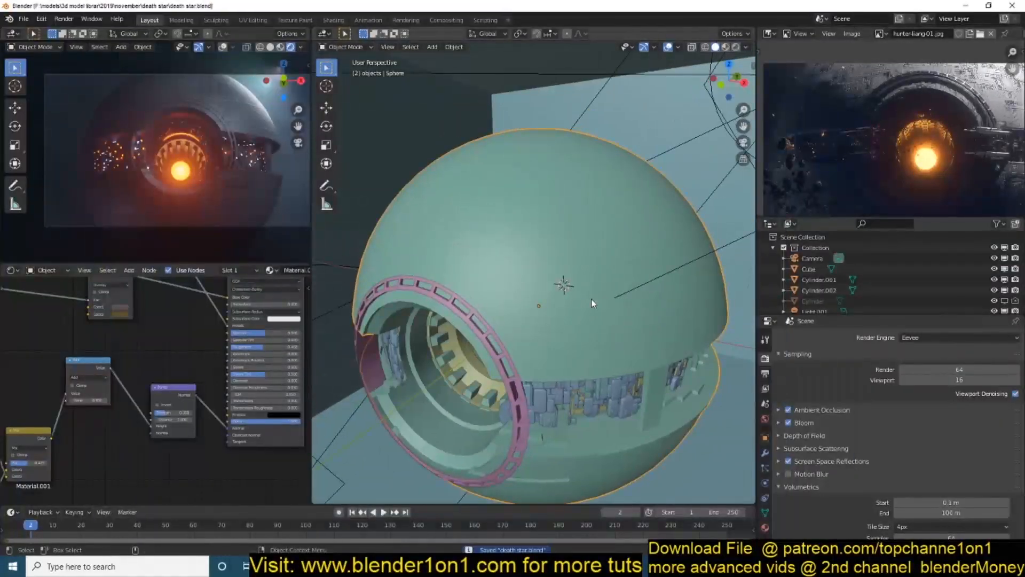
{"action": "scroll", "coordinate": [591, 299], "scroll_direction": "up", "scroll_amount": 3}
{"action": "key", "text": "a"}
{"action": "right_click", "coordinate": [642, 334]}
{"action": "left_click", "coordinate": [642, 331]}
Step: Select winding paths of faces on the sphere, shape them into recessed grooves and raised panels, and save the file
{"action": "left_click", "coordinate": [639, 329]}
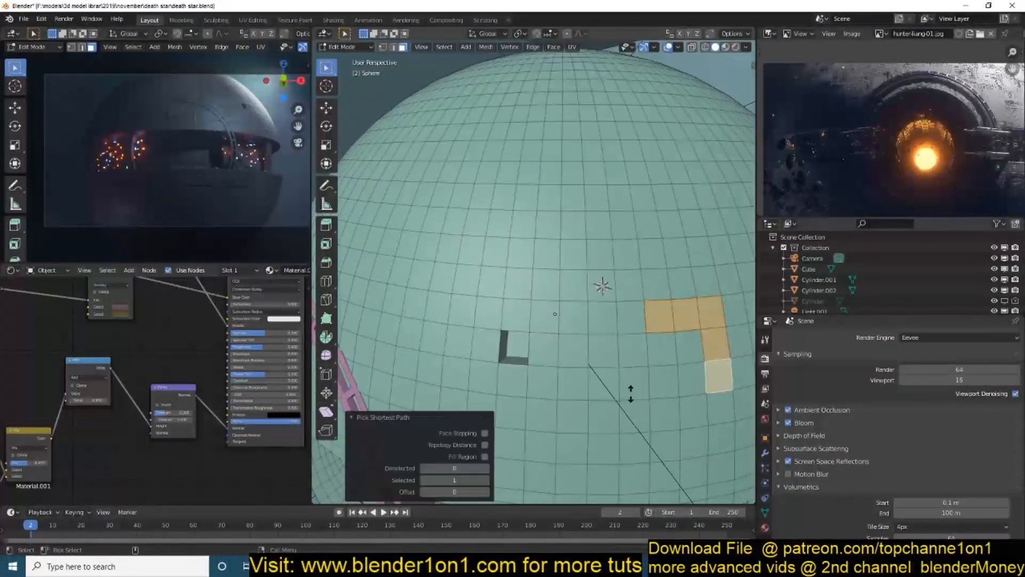
{"action": "key", "text": "Tab"}
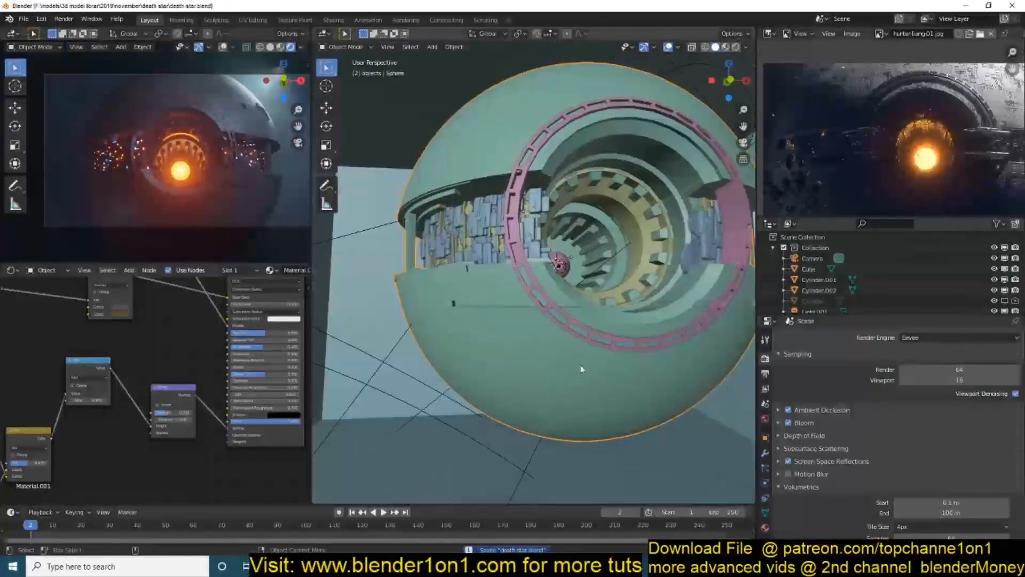
{"action": "key", "text": "ctrl+s"}
{"action": "left_click", "coordinate": [624, 335], "text": "ctrl"}
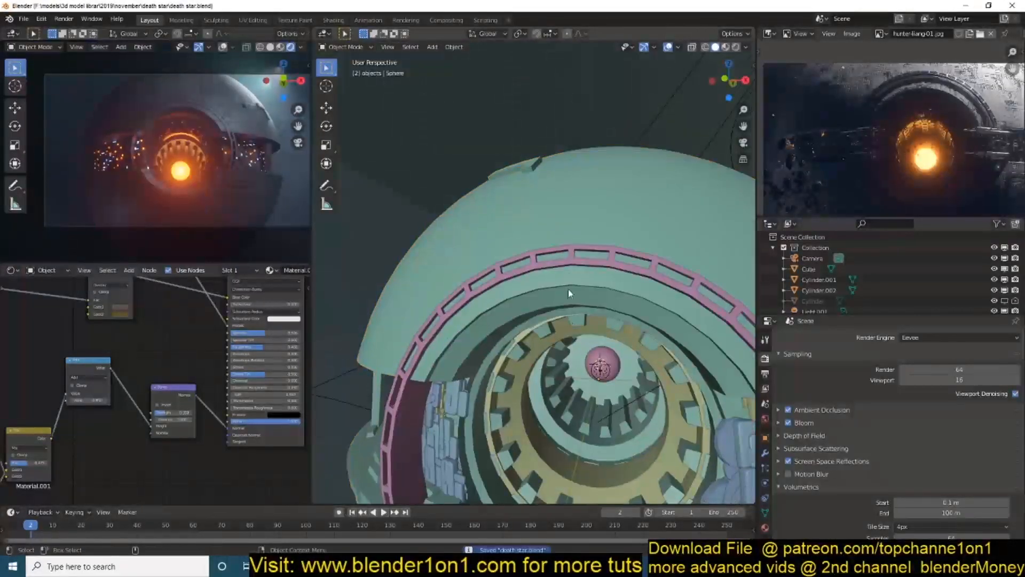
{"action": "key", "text": "ctrl+s"}
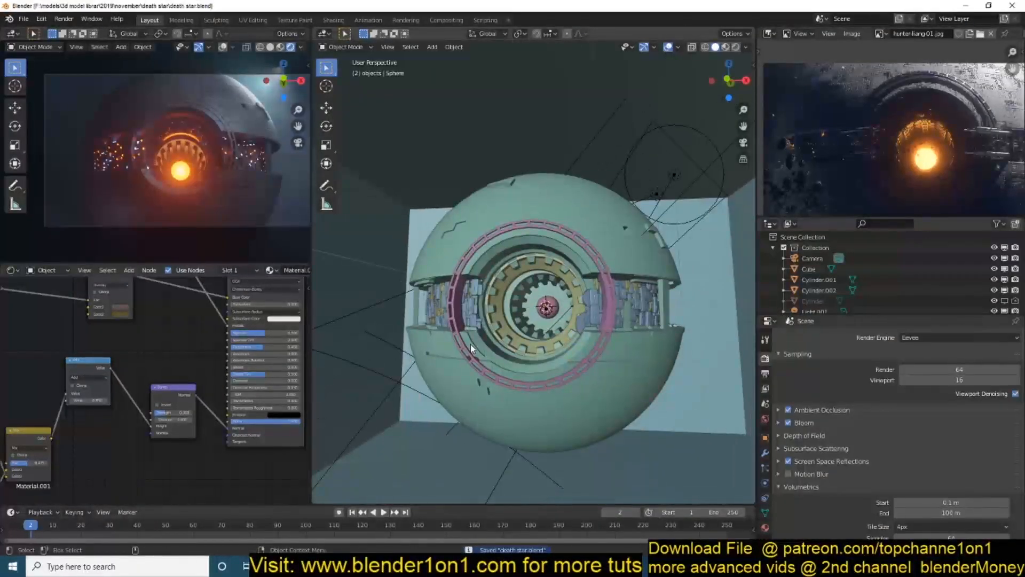
Step: Extrude a face on the lower rim of the sphere's side slot 0.829 m into a pillar and save the file
{"action": "key", "text": "ctrl+s"}
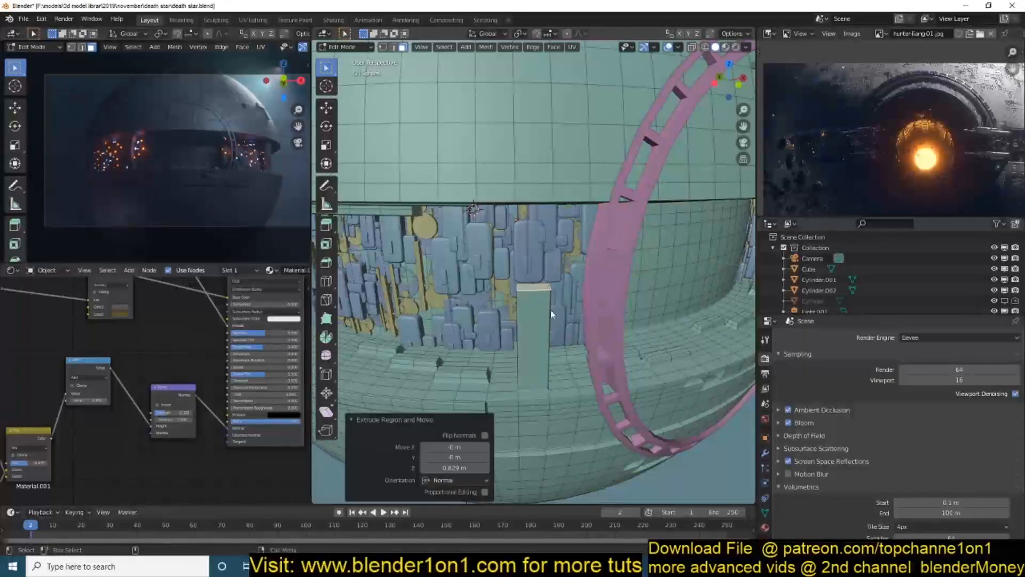
{"action": "key", "text": "ctrl+s"}
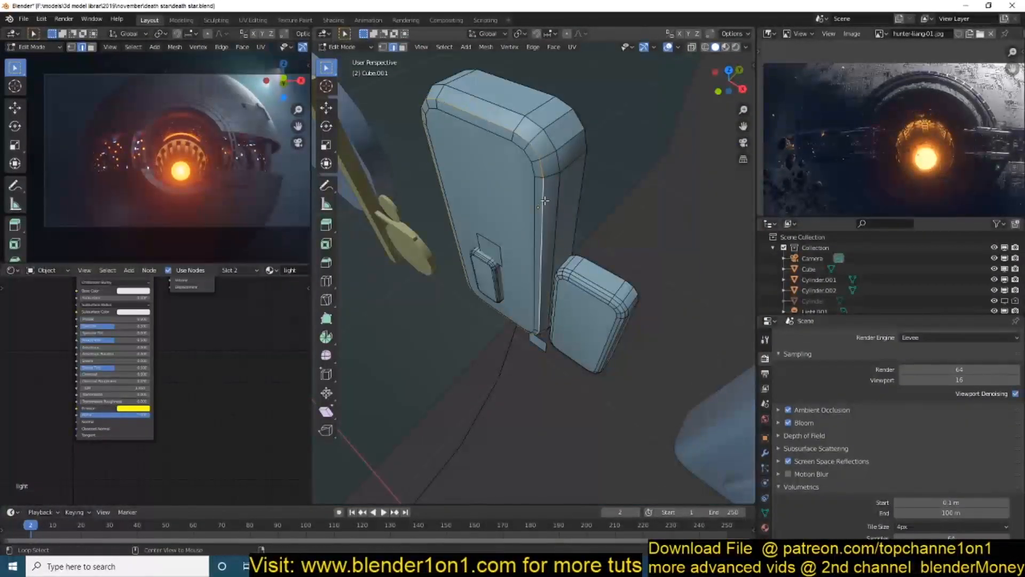
Step: Dissolve the surplus edge loops along the sides of the bevelled greeble blocks
{"action": "left_click", "coordinate": [544, 201], "text": "alt"}
{"action": "key", "text": "ctrl+x"}
{"action": "middle_click_drag", "start_coordinate": [544, 201], "coordinate": [630, 311]}
{"action": "scroll", "coordinate": [497, 277], "scroll_direction": "up", "scroll_amount": 8}
{"action": "key", "text": "ctrl+x"}
{"action": "middle_click_drag", "start_coordinate": [480, 267], "coordinate": [601, 374]}
{"action": "scroll", "coordinate": [534, 357], "scroll_direction": "down", "scroll_amount": 9}
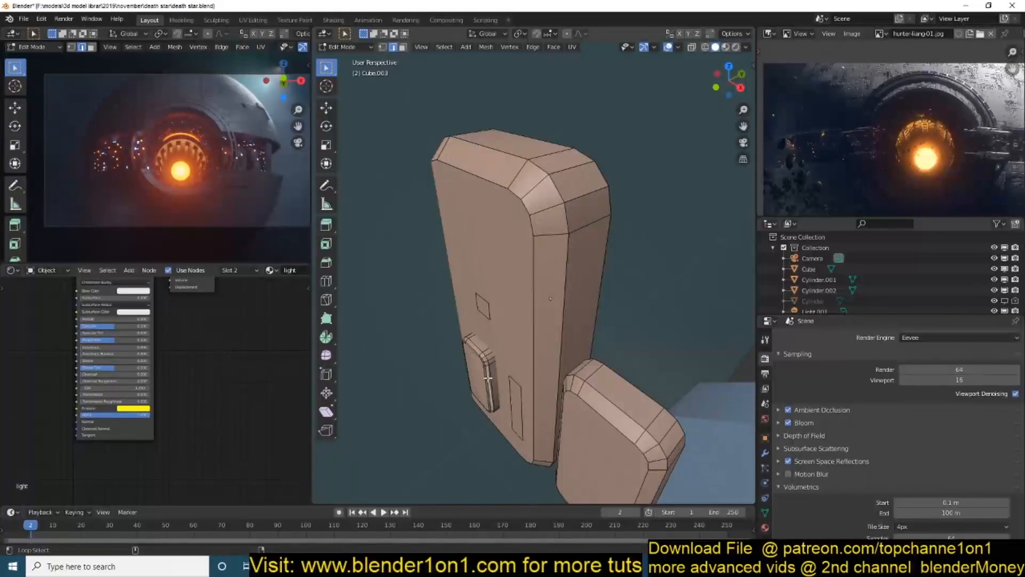
{"action": "key", "text": "e"}
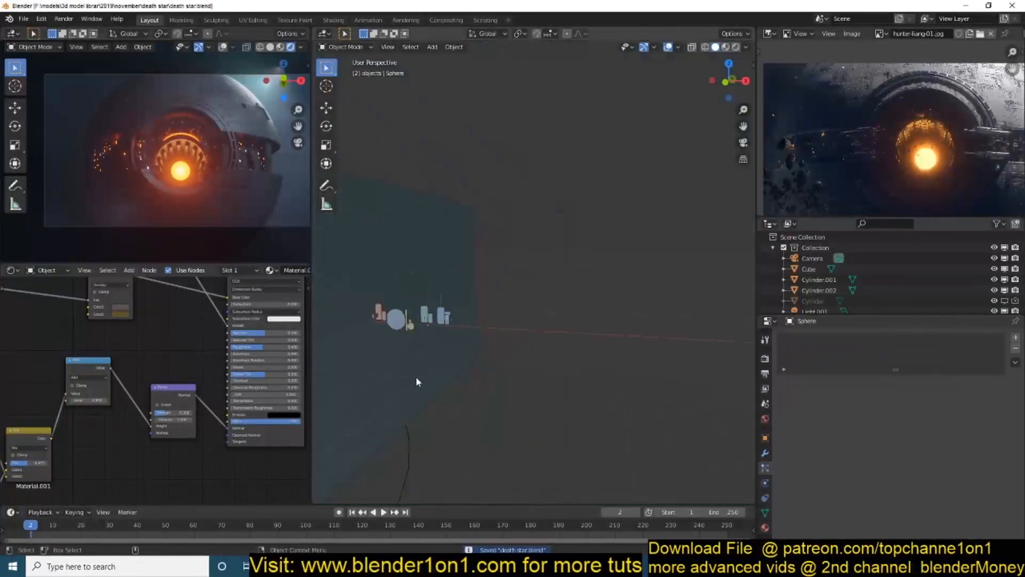
Step: Tint the large area light in front of the sphere pale blue, with hue 0.567, saturation 0.131 and value 1.000
{"action": "scroll", "coordinate": [573, 328], "scroll_direction": "up", "scroll_amount": 10}
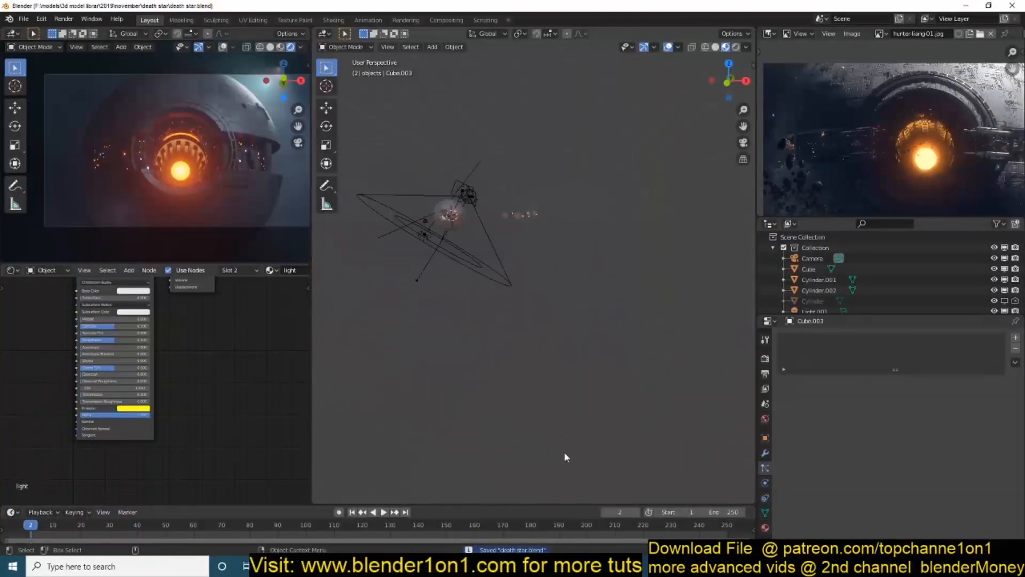
{"action": "key", "text": "KP_0"}
{"action": "left_click", "coordinate": [715, 47]}
{"action": "middle_click_drag", "start_coordinate": [593, 229], "coordinate": [546, 274]}
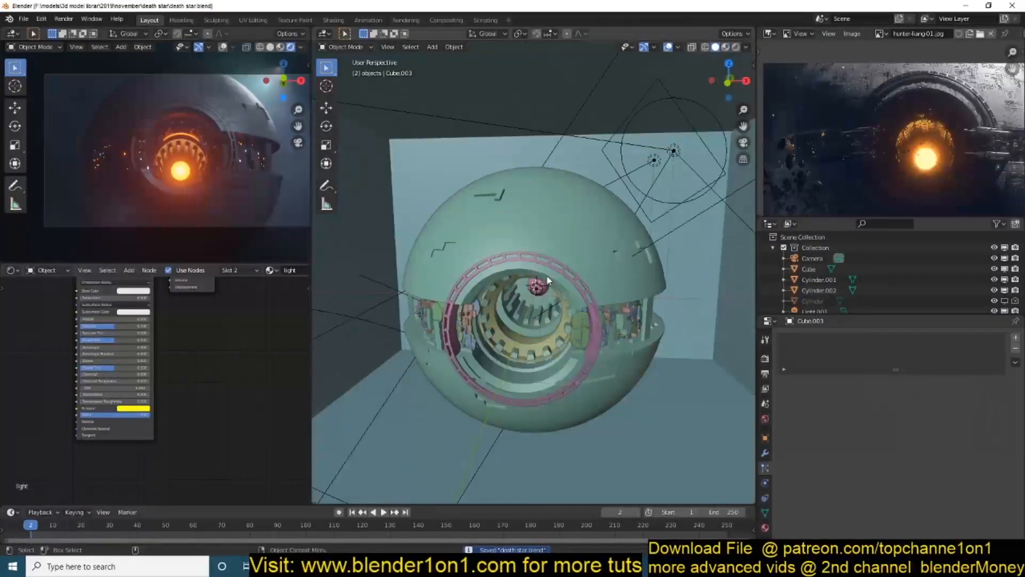
{"action": "middle_click_drag", "start_coordinate": [691, 158], "coordinate": [588, 226]}
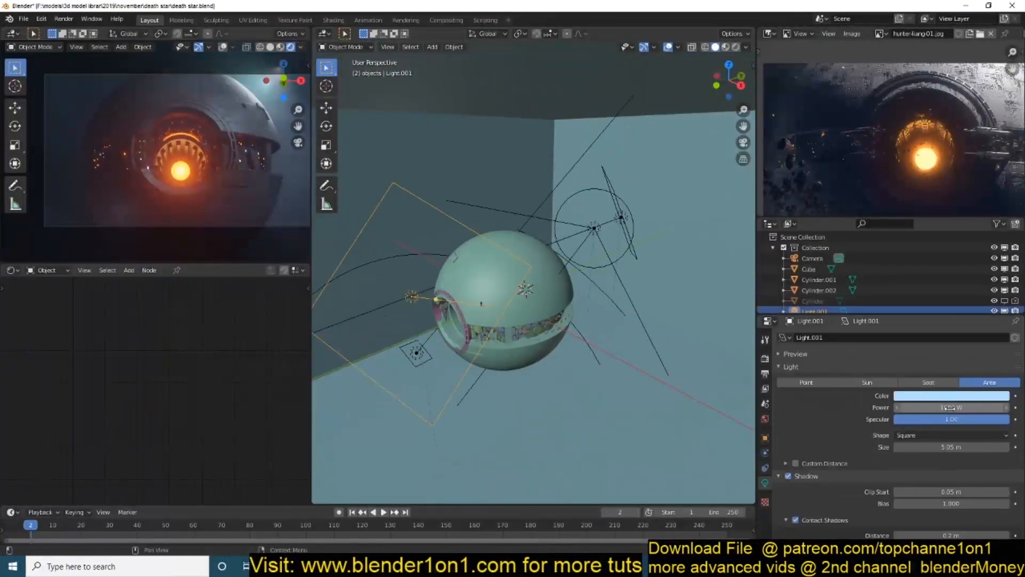
{"action": "left_click", "coordinate": [952, 396]}
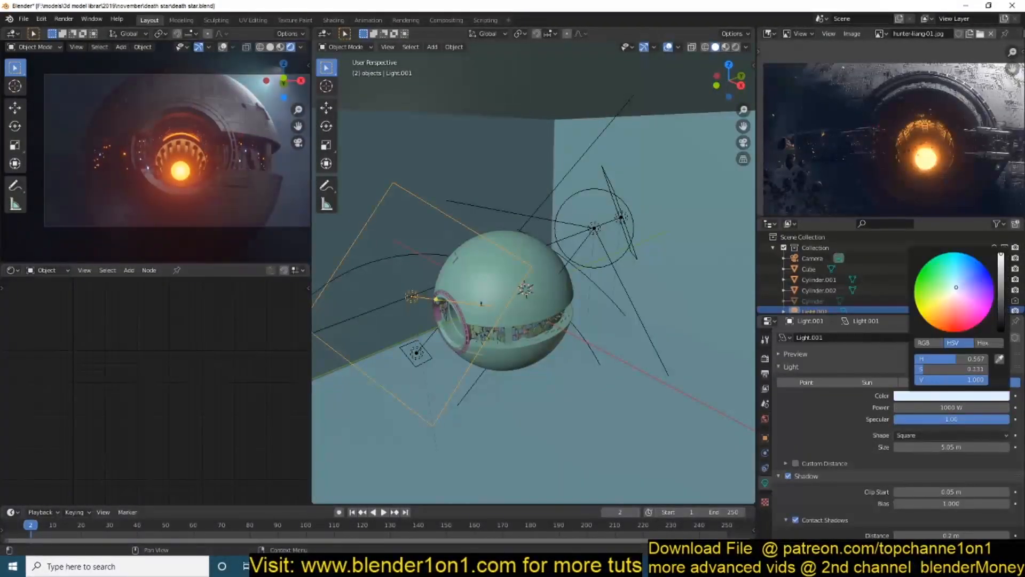
Step: Set the power of the large front area light to 5000 W
{"action": "left_click", "coordinate": [765, 358]}
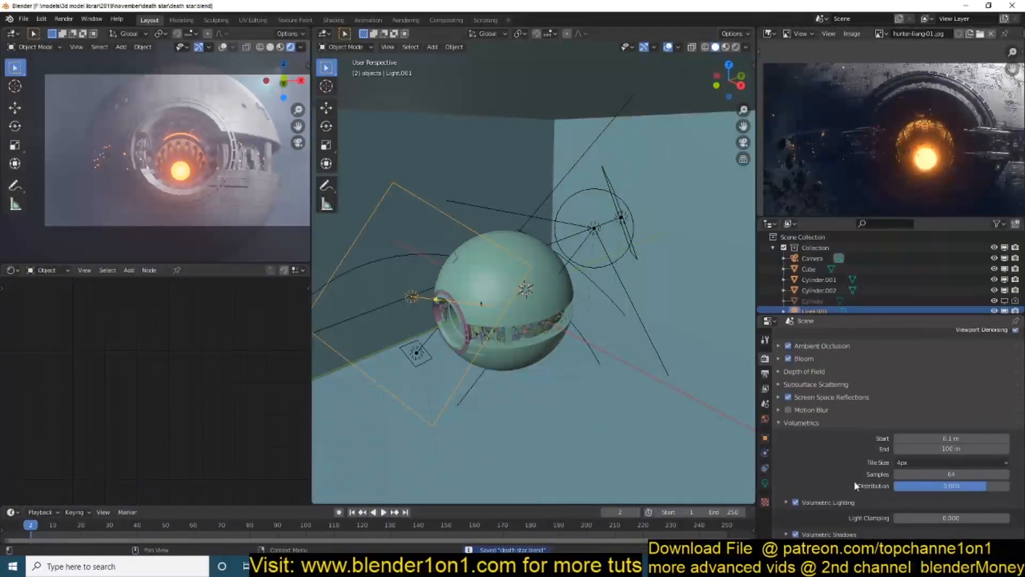
{"action": "scroll", "coordinate": [853, 480], "scroll_direction": "down", "scroll_amount": 5}
{"action": "left_click", "coordinate": [951, 407]}
{"action": "type", "text": "1000"}
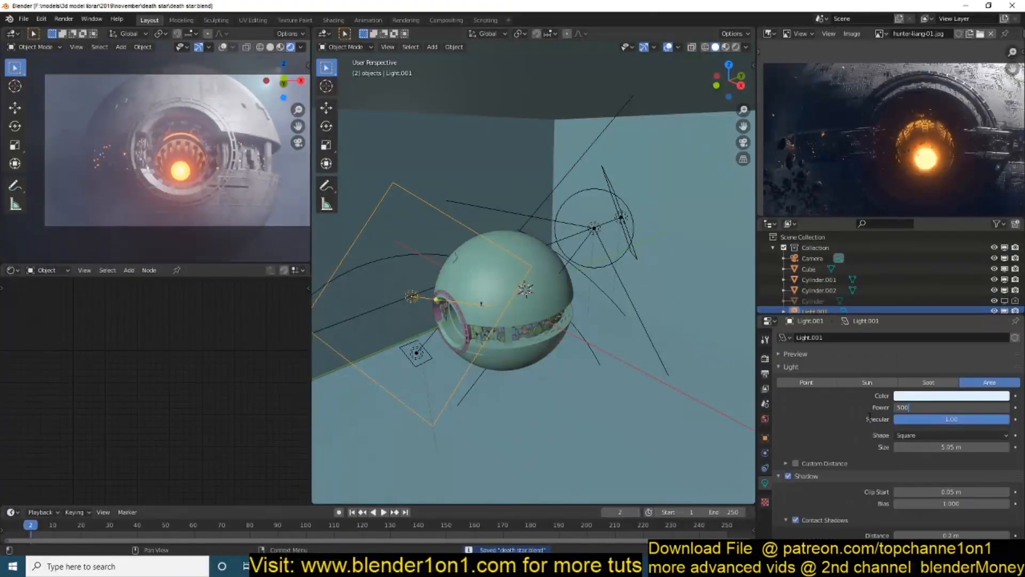
{"action": "key", "text": "Return"}
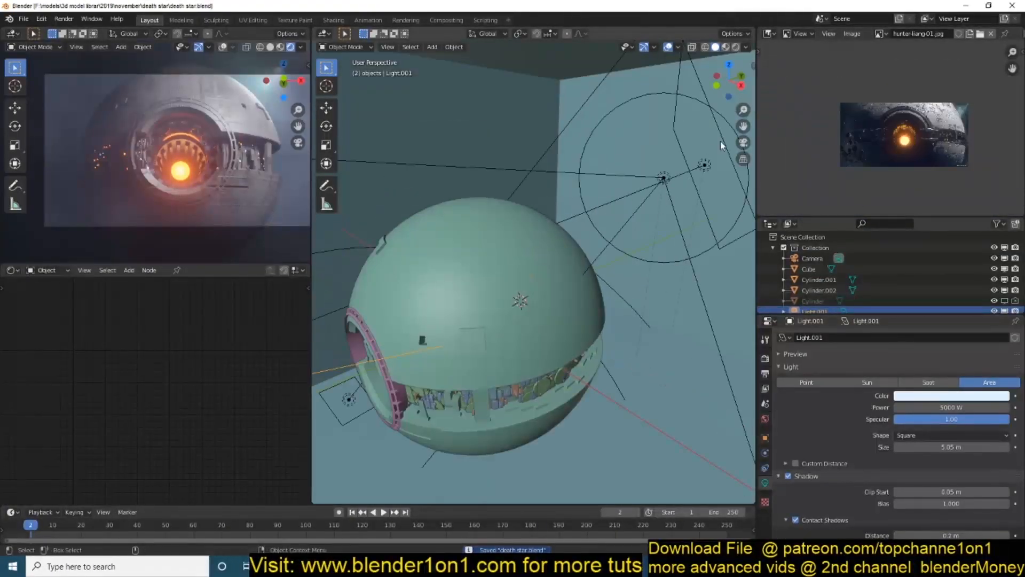
Step: Adjust the color of the light behind the sphere, give Material.004 an orange emission with hue 0.022, and save the file
{"action": "left_click", "coordinate": [705, 165]}
{"action": "left_click", "coordinate": [951, 396]}
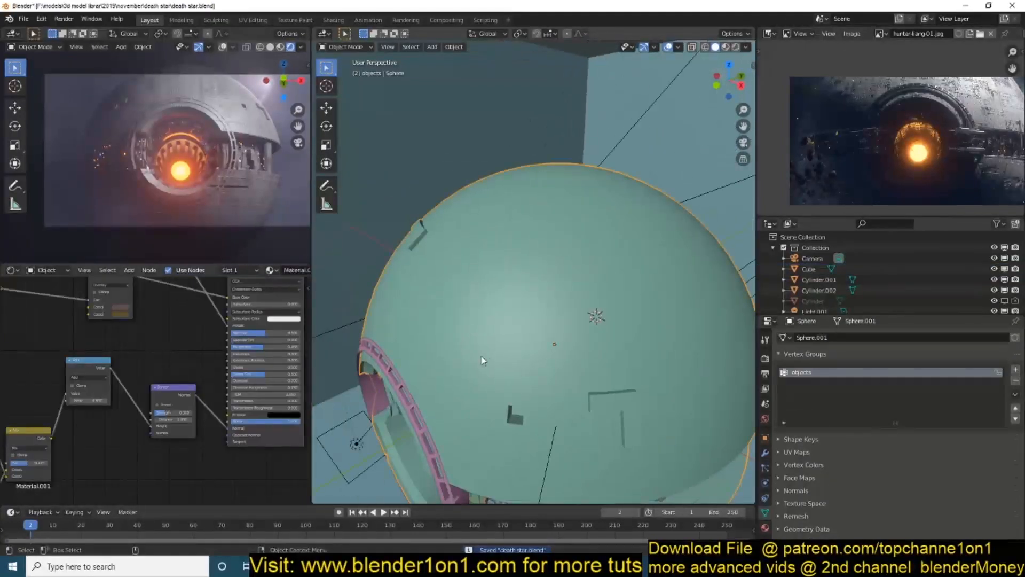
{"action": "left_click", "coordinate": [453, 359], "text": "ctrl"}
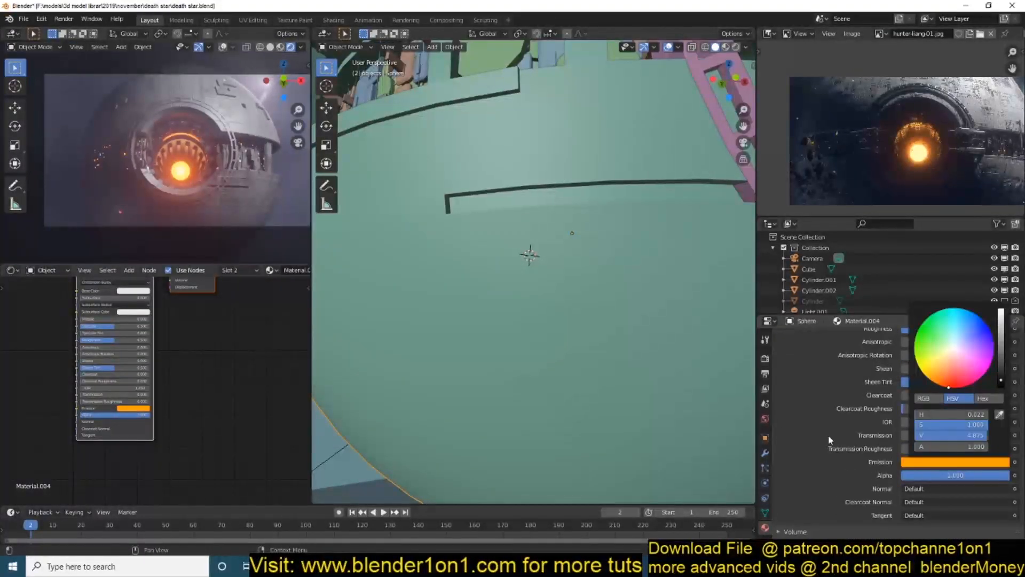
{"action": "key", "text": "ctrl+s"}
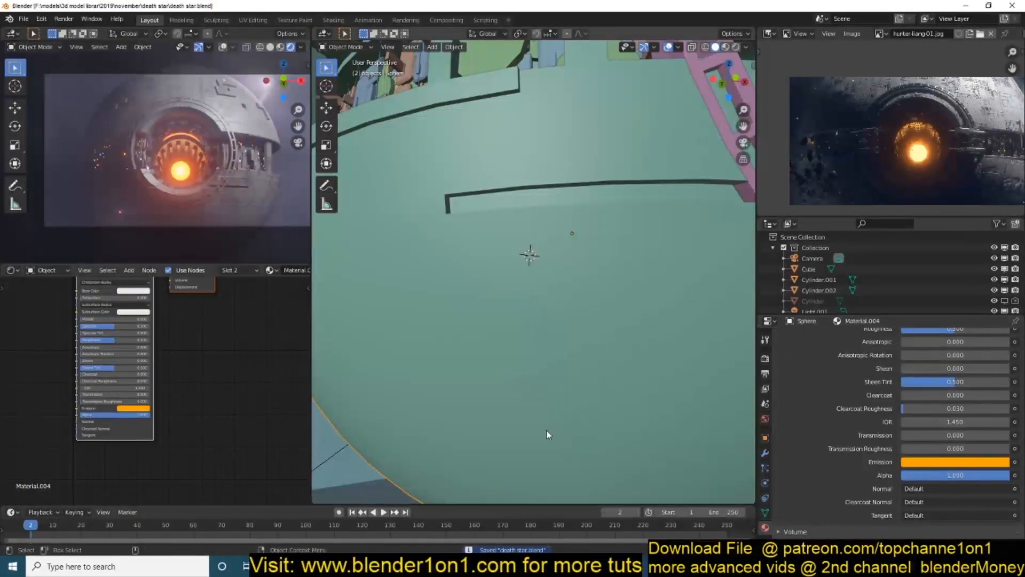
Step: Add a plane at a point below the sphere and scale it up 3.502 times
{"action": "scroll", "coordinate": [572, 361], "scroll_direction": "down", "scroll_amount": 9}
{"action": "key", "text": "Tab"}
{"action": "scroll", "coordinate": [552, 309], "scroll_direction": "up", "scroll_amount": 2}
{"action": "key", "text": "Tab"}
{"action": "middle_click_drag", "start_coordinate": [551, 310], "coordinate": [559, 418]}
{"action": "right_click", "coordinate": [559, 421], "text": "shift"}
{"action": "key", "text": "shift+a"}
{"action": "left_click", "coordinate": [603, 339]}
{"action": "middle_click_drag", "start_coordinate": [609, 347], "coordinate": [580, 412]}
{"action": "key", "text": "g"}
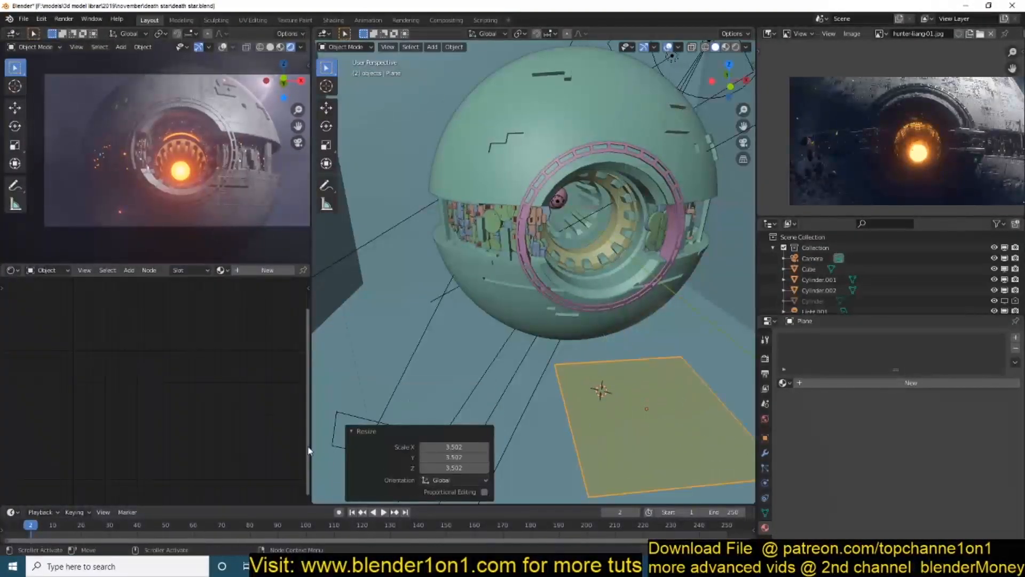
{"action": "middle_click_drag", "start_coordinate": [614, 377], "coordinate": [567, 368]}
Step: Reposition the plane beneath the sphere along the Z and X axes and save the file
{"action": "key", "text": "g"}
{"action": "key", "text": "z"}
{"action": "left_click", "coordinate": [572, 319]}
{"action": "scroll", "coordinate": [574, 322], "scroll_direction": "up", "scroll_amount": 3}
{"action": "key", "text": "g"}
{"action": "key", "text": "x"}
{"action": "left_click", "coordinate": [470, 347]}
{"action": "key", "text": "ctrl+s"}
Step: Display the surrounding room box only as an outline in the viewport
{"action": "left_click", "coordinate": [630, 405]}
{"action": "left_click", "coordinate": [765, 438]}
{"action": "left_click", "coordinate": [863, 509]}
{"action": "scroll", "coordinate": [833, 504], "scroll_direction": "down", "scroll_amount": 1}
{"action": "left_click", "coordinate": [858, 490]}
{"action": "left_click", "coordinate": [852, 466]}
Step: Stretch the plane to an X scale of 8.827 and divide it into a grid with loop cuts
{"action": "left_click", "coordinate": [561, 337]}
{"action": "middle_click_drag", "start_coordinate": [560, 336], "coordinate": [592, 357]}
{"action": "key", "text": "s"}
{"action": "key", "text": "x"}
{"action": "left_click", "coordinate": [723, 289]}
{"action": "middle_click_drag", "start_coordinate": [374, 334], "coordinate": [493, 385]}
{"action": "key", "text": "Tab"}
{"action": "key", "text": "ctrl+r"}
{"action": "scroll", "coordinate": [441, 347], "scroll_direction": "up", "scroll_amount": 10}
{"action": "left_click", "coordinate": [439, 357]}
{"action": "scroll", "coordinate": [494, 384], "scroll_direction": "down", "scroll_amount": 3}
Step: Try bending the gridded plane with proportional editing and delete the plane
{"action": "left_click", "coordinate": [559, 393]}
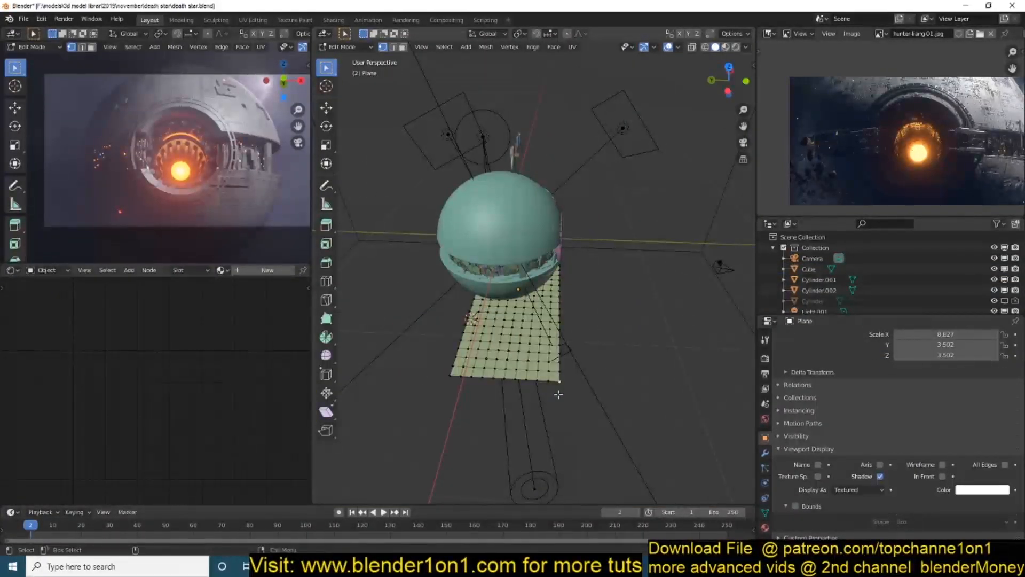
{"action": "key", "text": "KP_1"}
{"action": "key", "text": "o"}
{"action": "key", "text": "g"}
{"action": "left_click", "coordinate": [584, 289]}
{"action": "middle_click_drag", "start_coordinate": [584, 288], "coordinate": [561, 394]}
{"action": "key", "text": "Tab"}
{"action": "key", "text": "KP_7"}
{"action": "middle_click_drag", "start_coordinate": [621, 432], "coordinate": [689, 326]}
{"action": "key", "text": "Delete"}
Step: Add a surface patch below the sphere and scale it by -5.875
{"action": "key", "text": "shift+a"}
{"action": "mouse_move", "coordinate": [499, 336]}
{"action": "left_click", "coordinate": [584, 363]}
{"action": "key", "text": "s"}
{"action": "left_click", "coordinate": [591, 417]}
Step: Move the surface patch up close beneath the sphere and rotate it 47.6° in the top view
{"action": "key", "text": "KP_3"}
{"action": "key", "text": "g"}
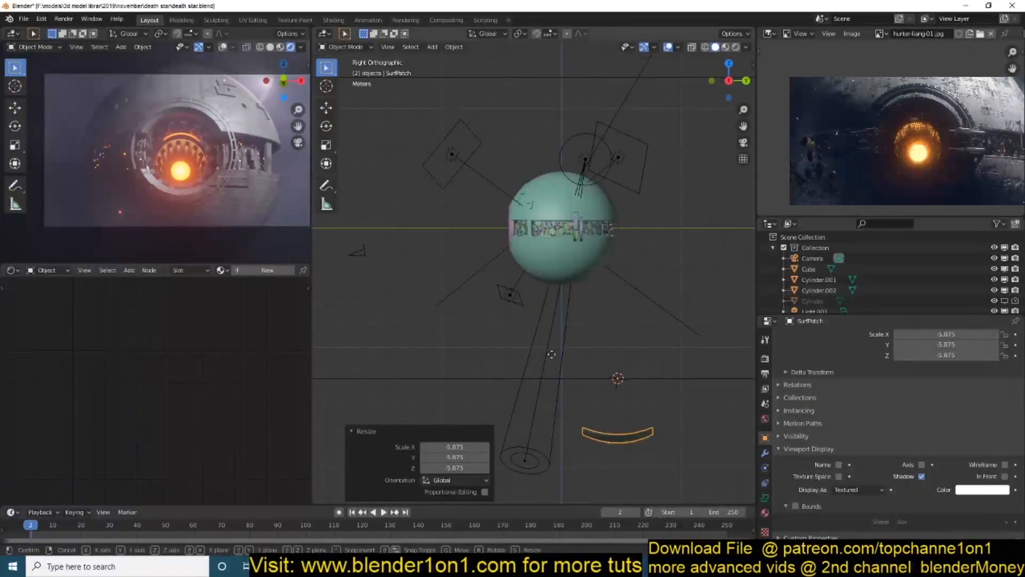
{"action": "left_click", "coordinate": [603, 288]}
{"action": "key", "text": "KP_7"}
{"action": "left_click", "coordinate": [566, 329]}
{"action": "middle_click_drag", "start_coordinate": [566, 328], "coordinate": [581, 226]}
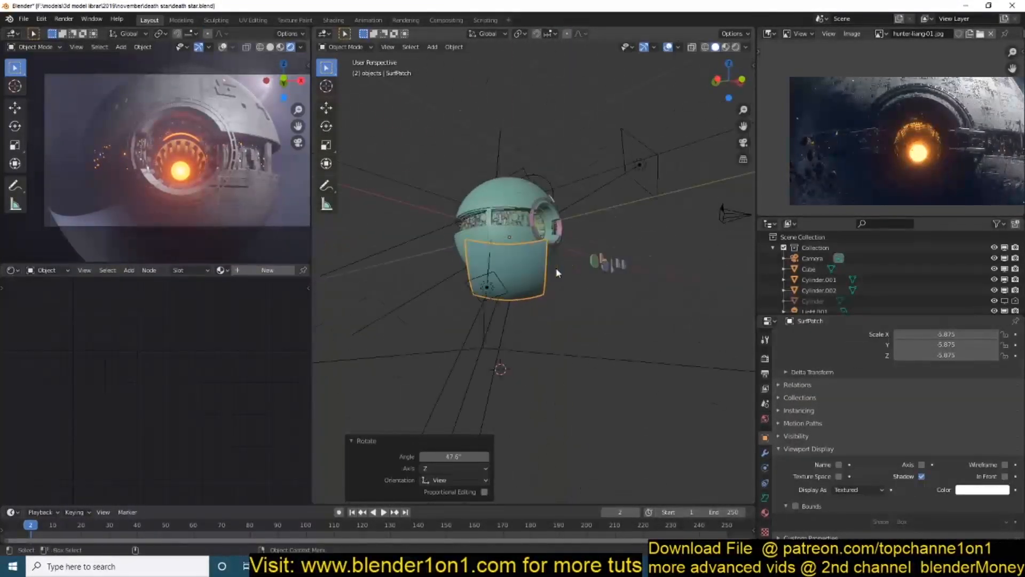
Step: Convert the surface patch into a mesh and save the file
{"action": "scroll", "coordinate": [581, 227], "scroll_direction": "up", "scroll_amount": 3}
{"action": "key", "text": "z"}
{"action": "left_click", "coordinate": [384, 281]}
{"action": "left_click", "coordinate": [766, 498]}
{"action": "right_click", "coordinate": [616, 290]}
{"action": "left_click", "coordinate": [453, 47]}
{"action": "mouse_move", "coordinate": [508, 327]}
{"action": "left_click", "coordinate": [593, 339]}
{"action": "key", "text": "shift+z"}
{"action": "mouse_move", "coordinate": [615, 257]}
{"action": "middle_mouse_down"}
{"action": "mouse_move", "coordinate": [409, 302]}
{"action": "mouse_move", "coordinate": [613, 329]}
{"action": "mouse_move", "coordinate": [523, 320]}
{"action": "middle_mouse_up"}
{"action": "key", "text": "ctrl+s"}
Step: Add a cube below the sphere with four subdivision levels and a Displace modifier using a Clouds texture
{"action": "key", "text": "shift+a"}
{"action": "left_click", "coordinate": [605, 334]}
{"action": "key", "text": "ctrl+4"}
{"action": "left_click", "coordinate": [766, 453]}
{"action": "left_click", "coordinate": [897, 337]}
{"action": "left_click", "coordinate": [876, 395]}
{"action": "left_click", "coordinate": [1008, 396]}
{"action": "left_click", "coordinate": [925, 356]}
Step: Shade the displaced cube smooth and pull its vertices with proportional editing into an irregular rock
{"action": "right_click", "coordinate": [589, 384]}
{"action": "left_click", "coordinate": [589, 380]}
{"action": "key", "text": "Tab"}
{"action": "key", "text": "g"}
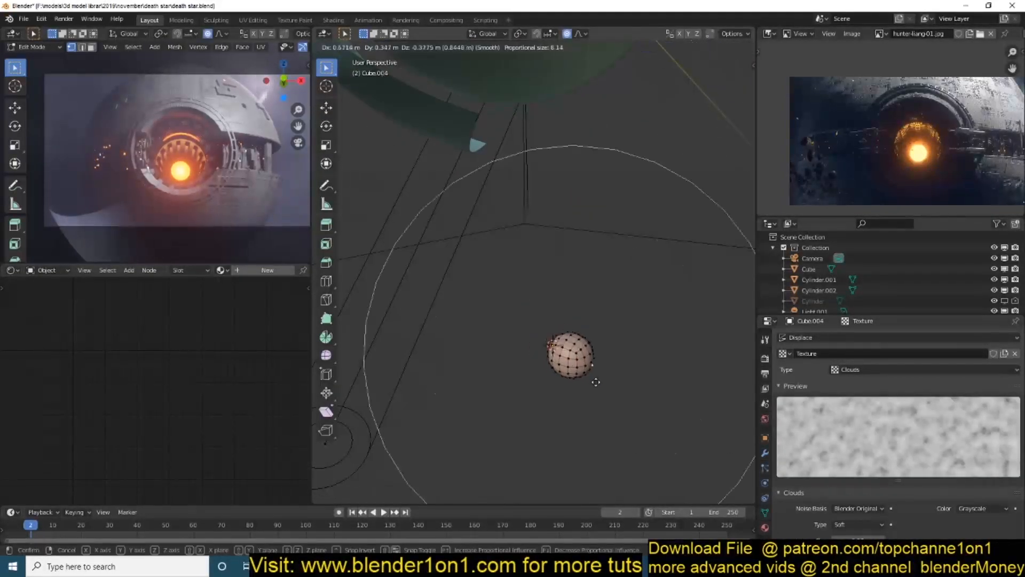
Step: Duplicate the rock beside the original, reshape the copy with proportional editing, and save the file
{"action": "key", "text": "shift+d"}
{"action": "left_click", "coordinate": [521, 374]}
{"action": "key", "text": "Tab"}
{"action": "middle_click_drag", "start_coordinate": [521, 374], "coordinate": [597, 331]}
{"action": "key", "text": "g"}
{"action": "left_click", "coordinate": [534, 352]}
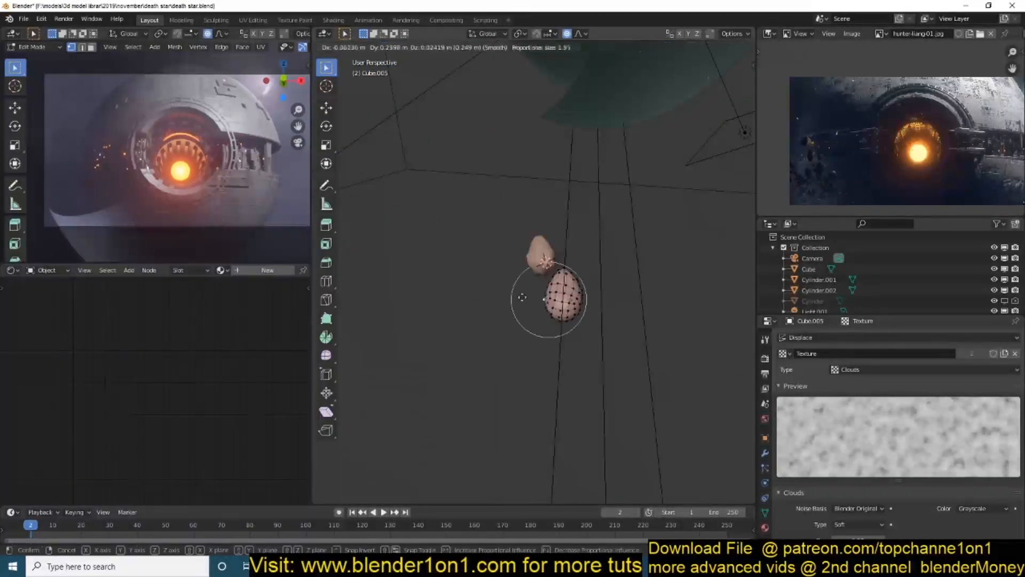
{"action": "key", "text": "Tab"}
{"action": "middle_click_drag", "start_coordinate": [453, 335], "coordinate": [526, 350]}
{"action": "left_click", "coordinate": [561, 251]}
{"action": "key", "text": "ctrl+s"}
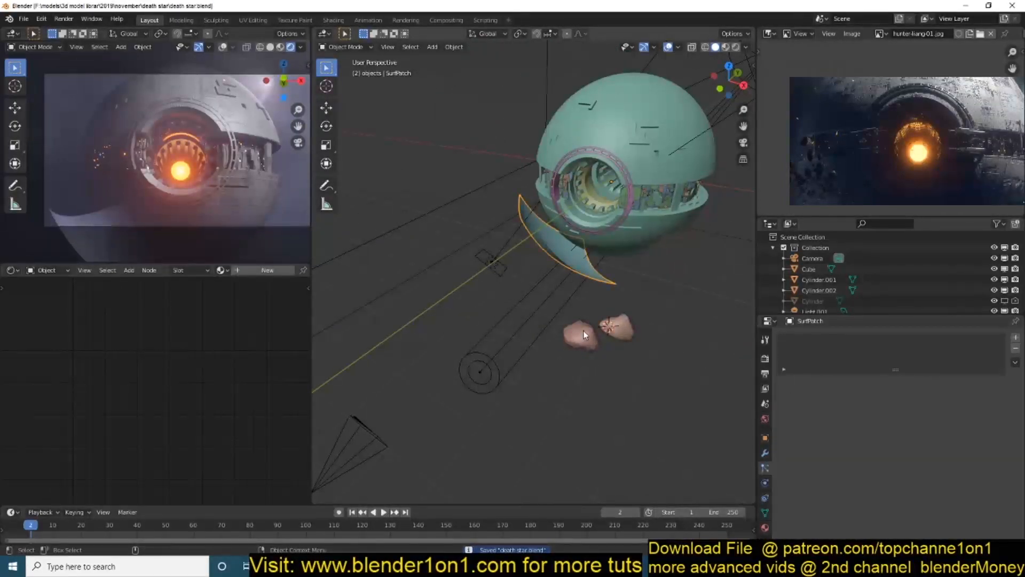
Step: Move both rocks into a new collection for the asteroids and save the file
{"action": "left_click", "coordinate": [584, 334]}
{"action": "key", "text": "shift+g"}
{"action": "key", "text": "m"}
{"action": "left_click", "coordinate": [614, 348]}
{"action": "left_click", "coordinate": [640, 340]}
{"action": "type", "text": "as"}
{"action": "key", "text": "ctrl+s"}
Step: Give the surface patch a hair particle system and two vertex groups, renaming the second group
{"action": "middle_click_drag", "start_coordinate": [620, 351], "coordinate": [647, 259]}
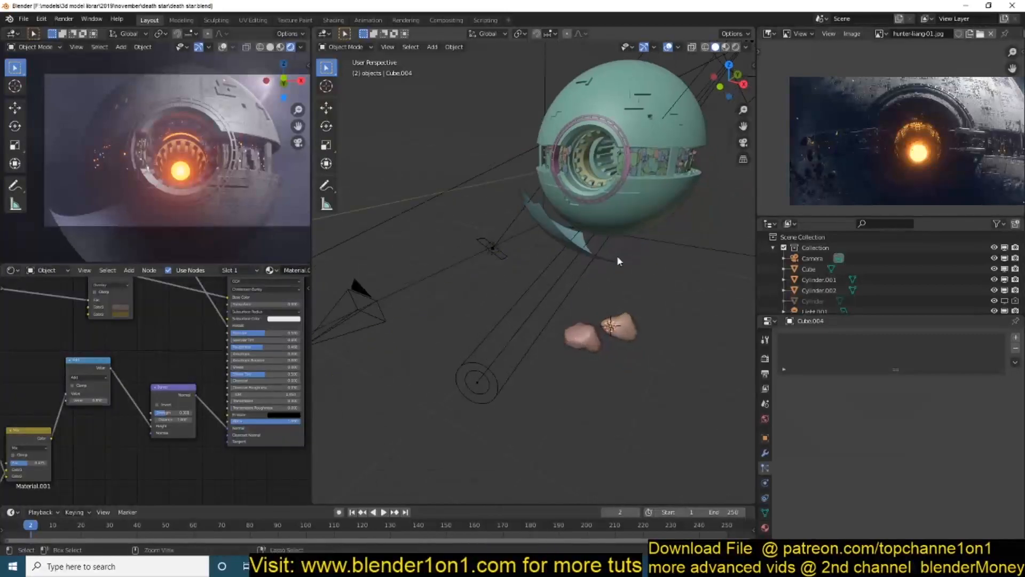
{"action": "left_click", "coordinate": [646, 260]}
{"action": "scroll", "coordinate": [880, 495], "scroll_direction": "up", "scroll_amount": 4}
{"action": "left_click", "coordinate": [765, 512]}
{"action": "left_click", "coordinate": [765, 467]}
{"action": "scroll", "coordinate": [934, 372], "scroll_direction": "down", "scroll_amount": 3}
{"action": "left_click", "coordinate": [764, 512]}
{"action": "double_click", "coordinate": [821, 382]}
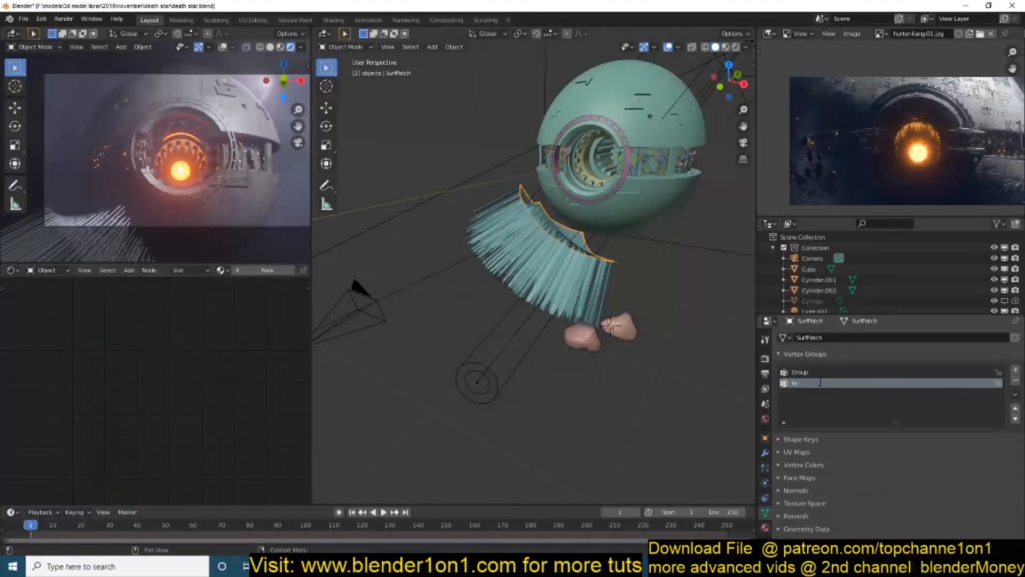
Step: Render the patch's hair particles as instances of the asteroid collection
{"action": "left_click", "coordinate": [764, 468]}
{"action": "scroll", "coordinate": [814, 421], "scroll_direction": "down", "scroll_amount": 4}
{"action": "left_click", "coordinate": [950, 364]}
{"action": "left_click", "coordinate": [939, 422]}
{"action": "left_click", "coordinate": [951, 444]}
{"action": "left_click", "coordinate": [926, 332]}
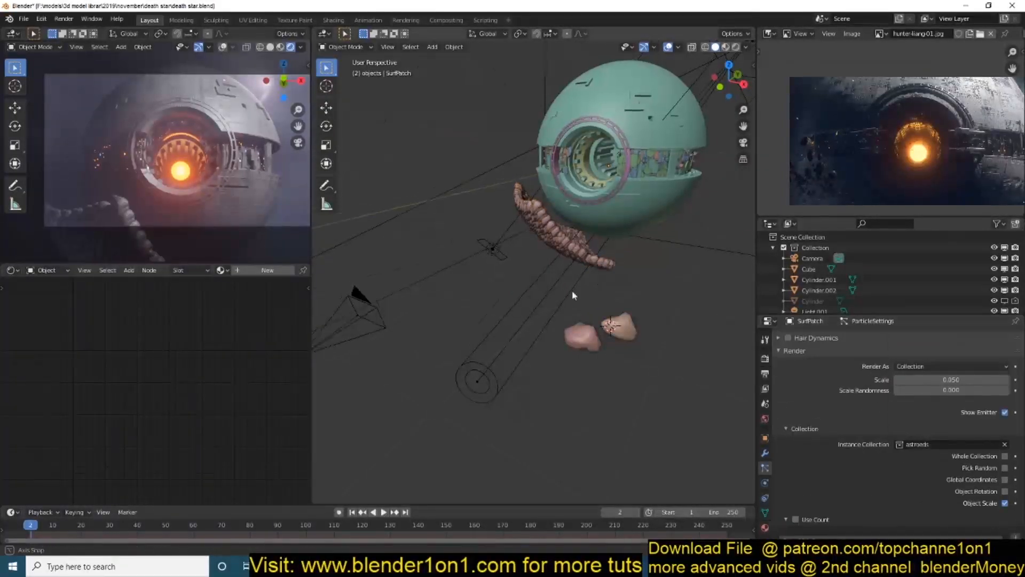
Step: Set the asteroid particles' scale randomness to 0.370
{"action": "middle_click_drag", "start_coordinate": [594, 288], "coordinate": [627, 263]}
{"action": "scroll", "coordinate": [628, 263], "scroll_direction": "up", "scroll_amount": 4}
{"action": "scroll", "coordinate": [933, 443], "scroll_direction": "up", "scroll_amount": 1}
{"action": "left_click_drag", "start_coordinate": [934, 454], "coordinate": [977, 454]}
Step: Roughen the surface patch with a Displace modifier
{"action": "left_click", "coordinate": [765, 453]}
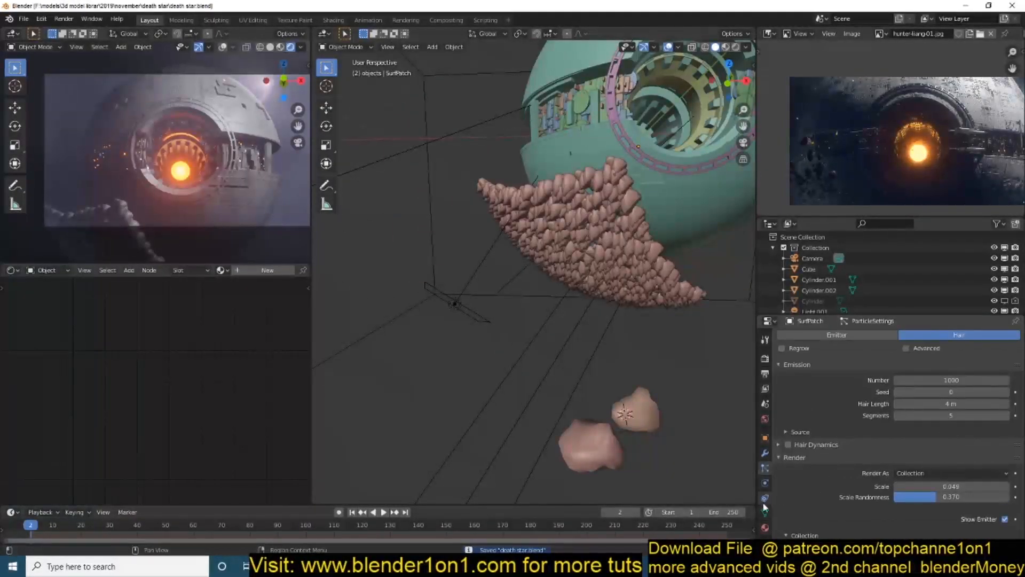
{"action": "left_click", "coordinate": [899, 337]}
{"action": "left_click", "coordinate": [801, 392]}
Step: Set the asteroid particles' rotation randomize to 1.000, phase to 0.513, randomize phase to 1.260, and velocity randomize to 0.550
{"action": "left_click", "coordinate": [765, 468]}
{"action": "scroll", "coordinate": [845, 423], "scroll_direction": "down", "scroll_amount": 3}
{"action": "left_click", "coordinate": [959, 441]}
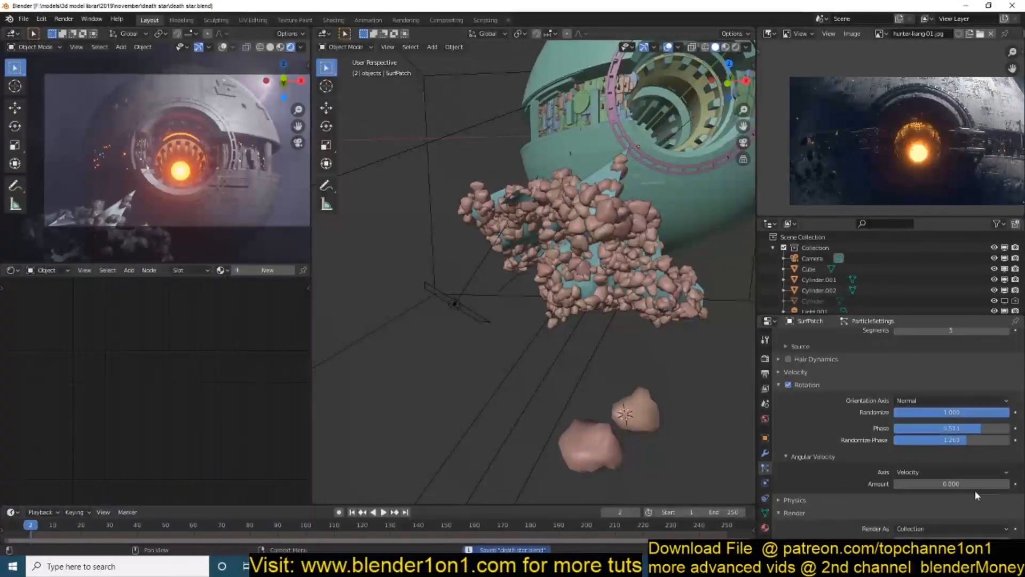
{"action": "scroll", "coordinate": [807, 427], "scroll_direction": "up", "scroll_amount": 2}
{"action": "left_click", "coordinate": [796, 414]}
{"action": "left_click_drag", "start_coordinate": [939, 517], "coordinate": [961, 518]}
{"action": "middle_click_drag", "start_coordinate": [694, 299], "coordinate": [603, 326]}
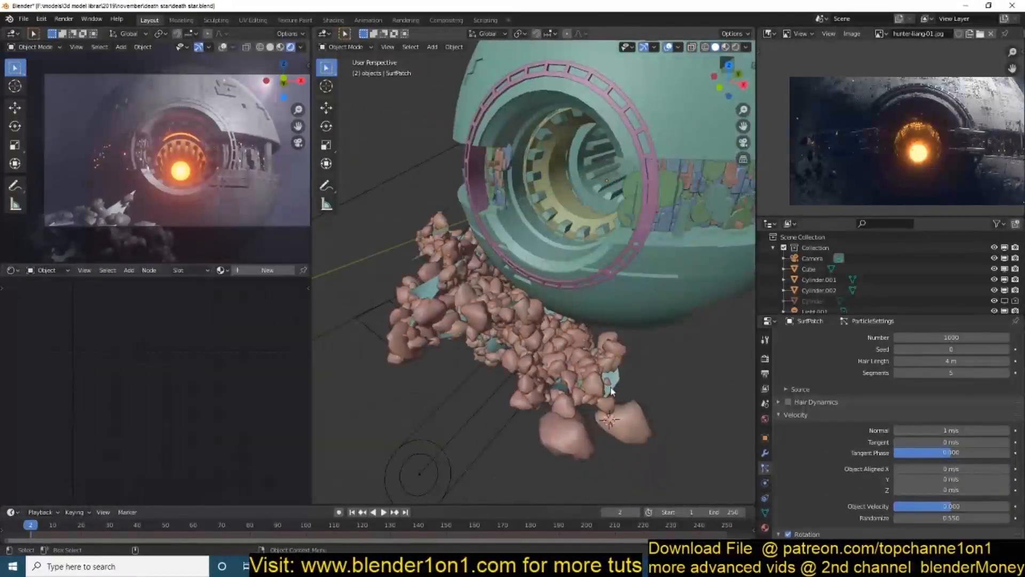
Step: Hide the surface patch itself in viewport and render by turning off its instancer display
{"action": "left_click", "coordinate": [609, 382]}
{"action": "left_click", "coordinate": [765, 438]}
{"action": "left_click", "coordinate": [806, 449]}
{"action": "left_click", "coordinate": [799, 410]}
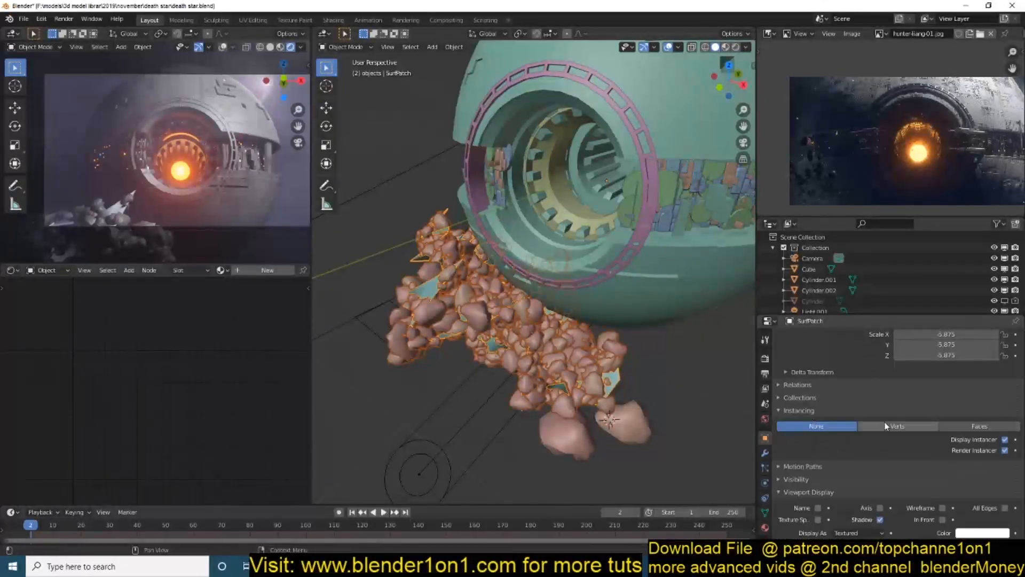
{"action": "left_click", "coordinate": [766, 470]}
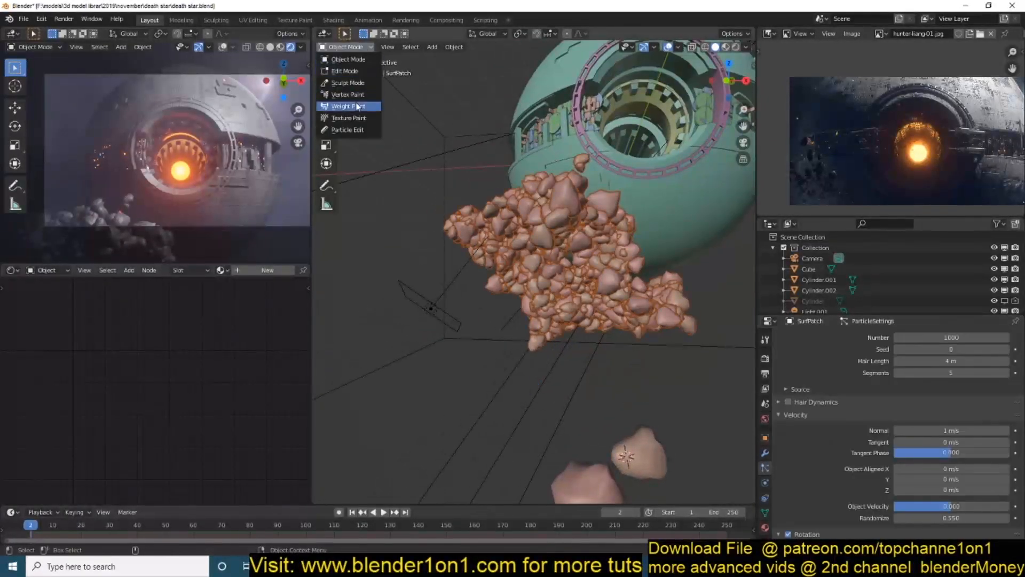
Step: Show the surface patch again and paint vertex weights in broad strokes across its middle and edges
{"action": "left_click", "coordinate": [357, 106]}
{"action": "left_click", "coordinate": [766, 437]}
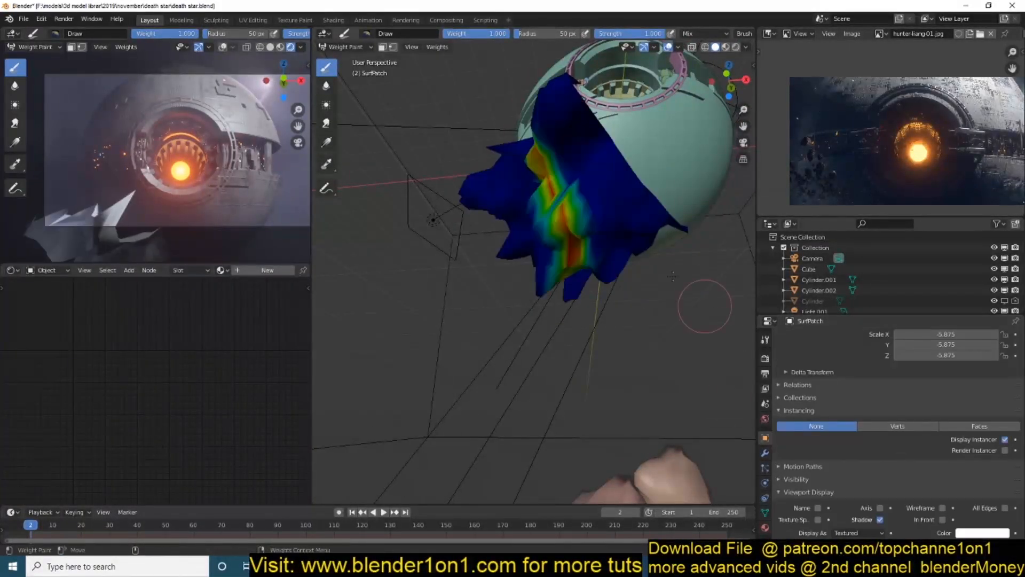
{"action": "middle_click_drag", "start_coordinate": [673, 276], "coordinate": [657, 251]}
{"action": "left_click_drag", "start_coordinate": [622, 121], "coordinate": [603, 217]}
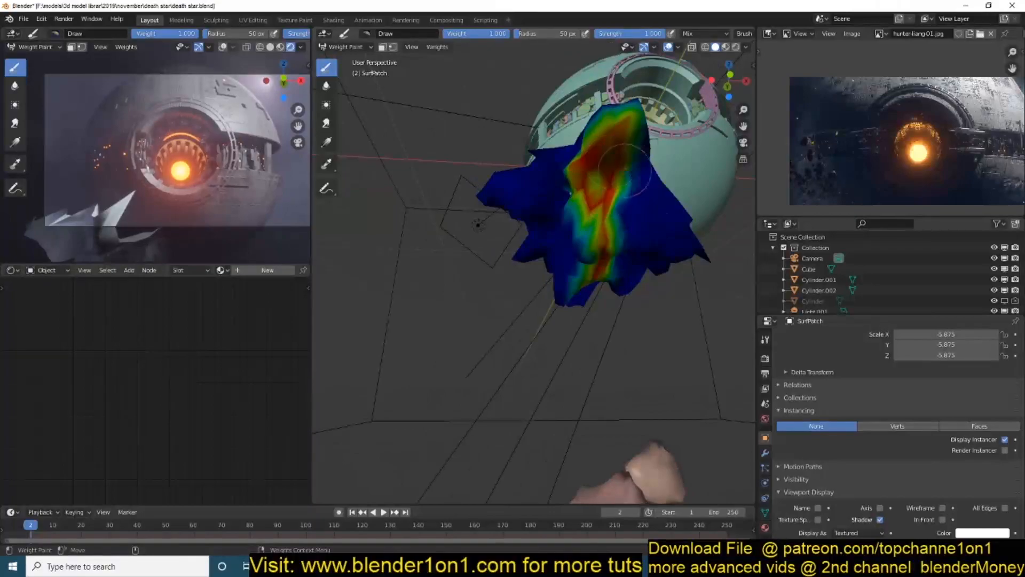
{"action": "middle_click_drag", "start_coordinate": [604, 176], "coordinate": [630, 251]}
{"action": "left_click_drag", "start_coordinate": [561, 246], "coordinate": [641, 267]}
{"action": "middle_click_drag", "start_coordinate": [640, 267], "coordinate": [592, 187]}
{"action": "left_click_drag", "start_coordinate": [508, 192], "coordinate": [561, 289]}
{"action": "middle_click_drag", "start_coordinate": [561, 257], "coordinate": [469, 85]}
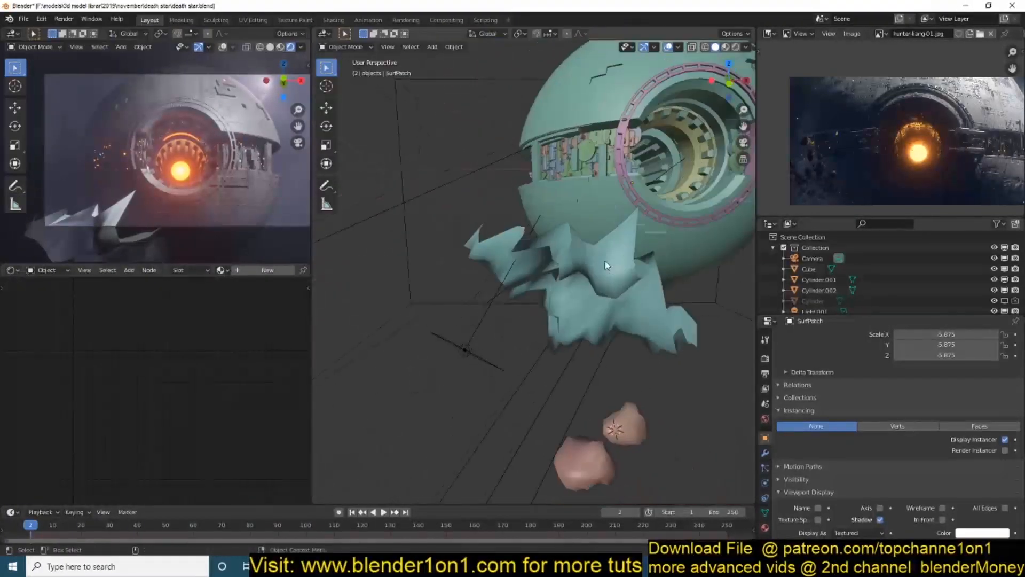
Step: Soften the surface patch's displacement, switch its particle system from hair to emitter and save the file
{"action": "left_click", "coordinate": [766, 468]}
{"action": "key", "text": "ctrl+s"}
{"action": "scroll", "coordinate": [1012, 481], "scroll_direction": "down", "scroll_amount": 10}
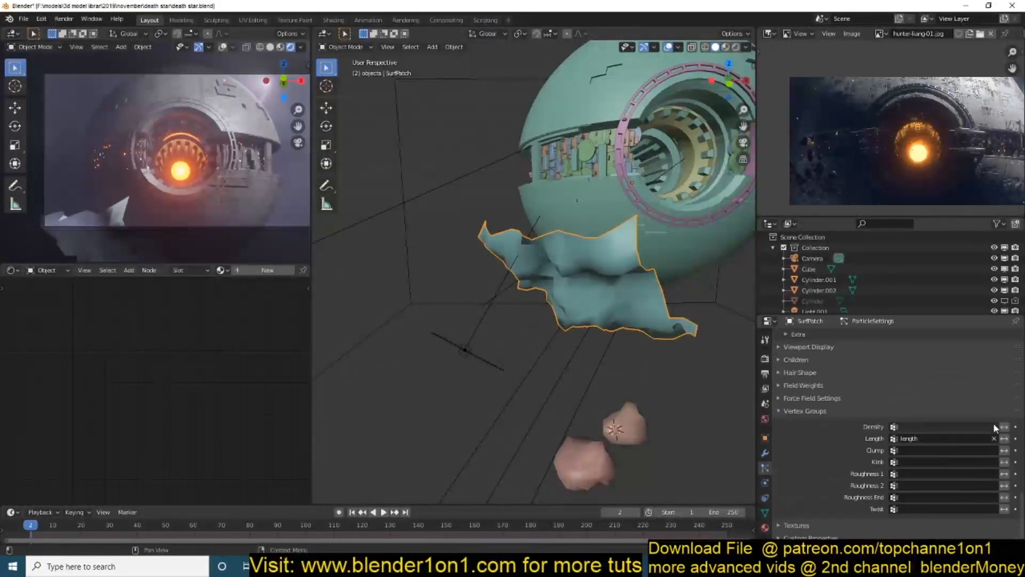
{"action": "scroll", "coordinate": [874, 465], "scroll_direction": "up", "scroll_amount": 10}
{"action": "left_click", "coordinate": [895, 396]}
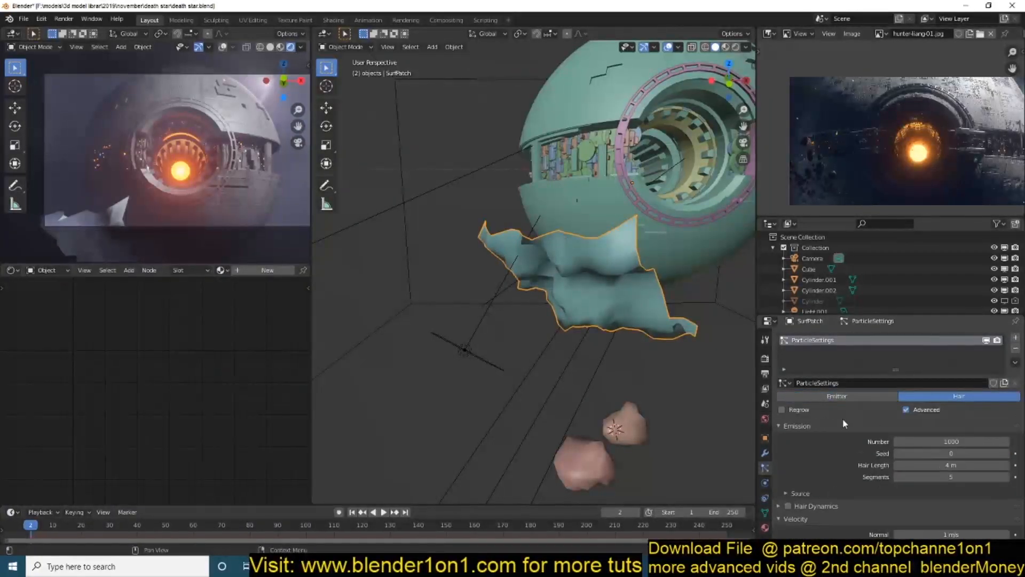
{"action": "key", "text": "ctrl+s"}
{"action": "left_click", "coordinate": [823, 396]}
{"action": "key", "text": "ctrl+s"}
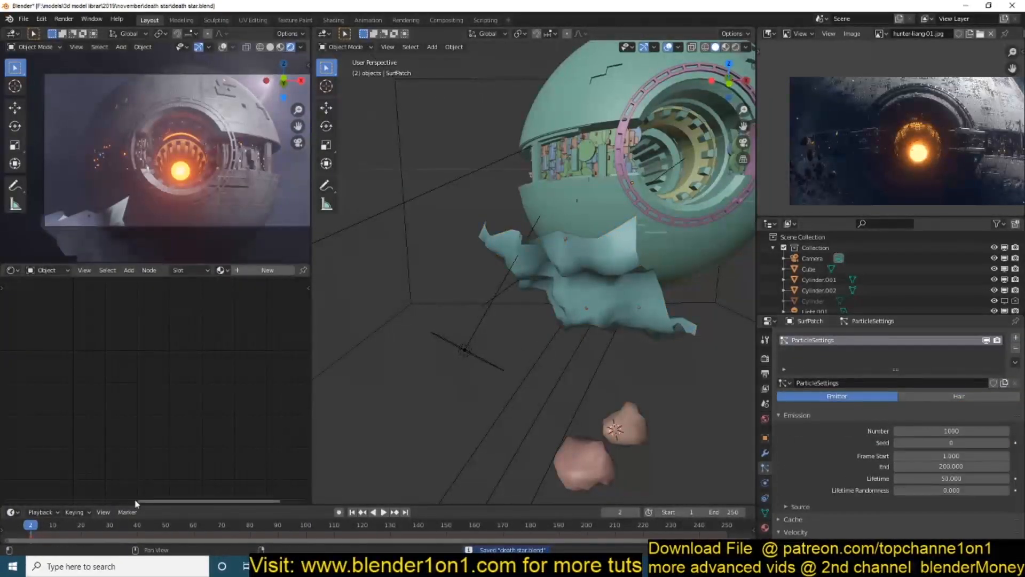
Step: Set the particle emission end to 2.000 and lower the gravity weight, testing the burst by playing the animation
{"action": "key", "text": "shift+Left"}
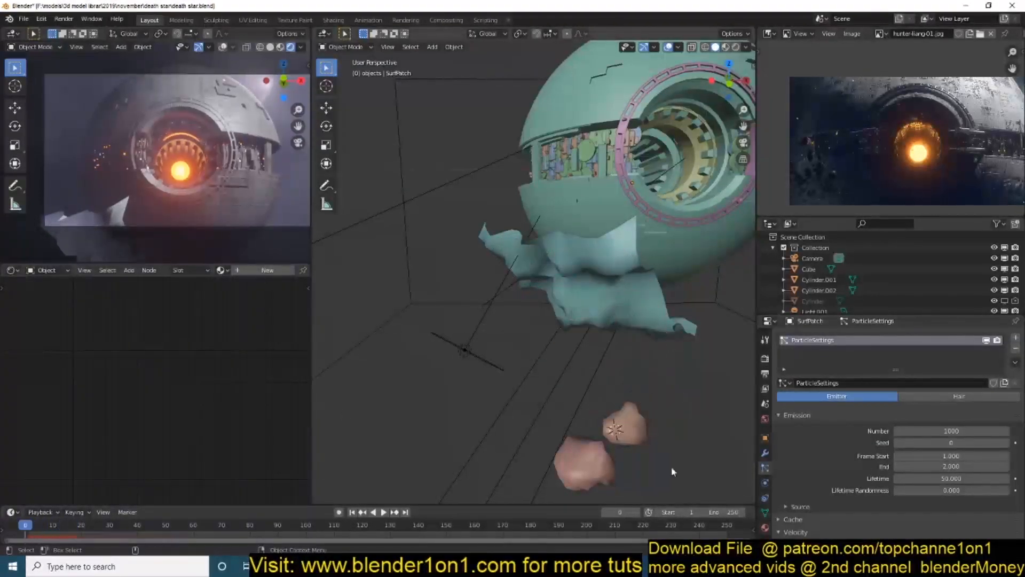
{"action": "scroll", "coordinate": [845, 393], "scroll_direction": "down", "scroll_amount": 15}
{"action": "left_click", "coordinate": [822, 386]}
{"action": "left_click_drag", "start_coordinate": [951, 412], "coordinate": [895, 411]}
{"action": "key", "text": "space"}
{"action": "scroll", "coordinate": [844, 394], "scroll_direction": "up", "scroll_amount": 8}
{"action": "key", "text": "shift+Left"}
{"action": "key", "text": "space"}
Step: Hide the surface patch in the viewport by turning off its instancer display, and save the file
{"action": "left_click", "coordinate": [765, 437]}
{"action": "scroll", "coordinate": [806, 448], "scroll_direction": "down", "scroll_amount": 6}
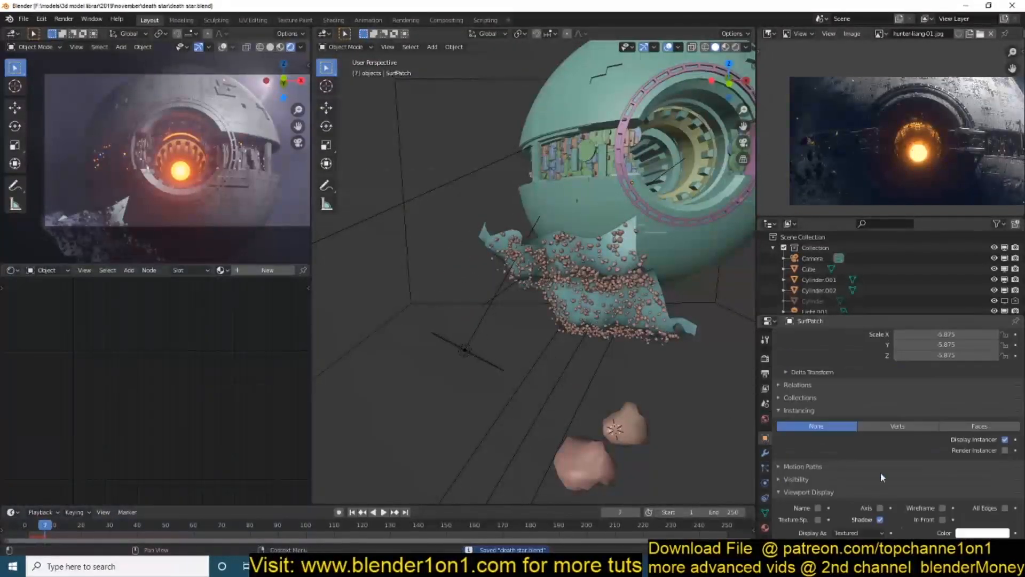
{"action": "left_click", "coordinate": [1005, 398]}
{"action": "key", "text": "ctrl+s"}
Step: Set the particle emission to start at -2.000 and end at 1.000 with a lifetime of 1000, and test the playback
{"action": "left_click", "coordinate": [765, 453]}
{"action": "left_click", "coordinate": [765, 468]}
{"action": "scroll", "coordinate": [898, 496], "scroll_direction": "down", "scroll_amount": 9}
{"action": "scroll", "coordinate": [908, 488], "scroll_direction": "up", "scroll_amount": 12}
{"action": "key", "text": "space"}
{"action": "key", "text": "space"}
{"action": "key", "text": "shift+Left"}
{"action": "scroll", "coordinate": [957, 490], "scroll_direction": "up", "scroll_amount": 10}
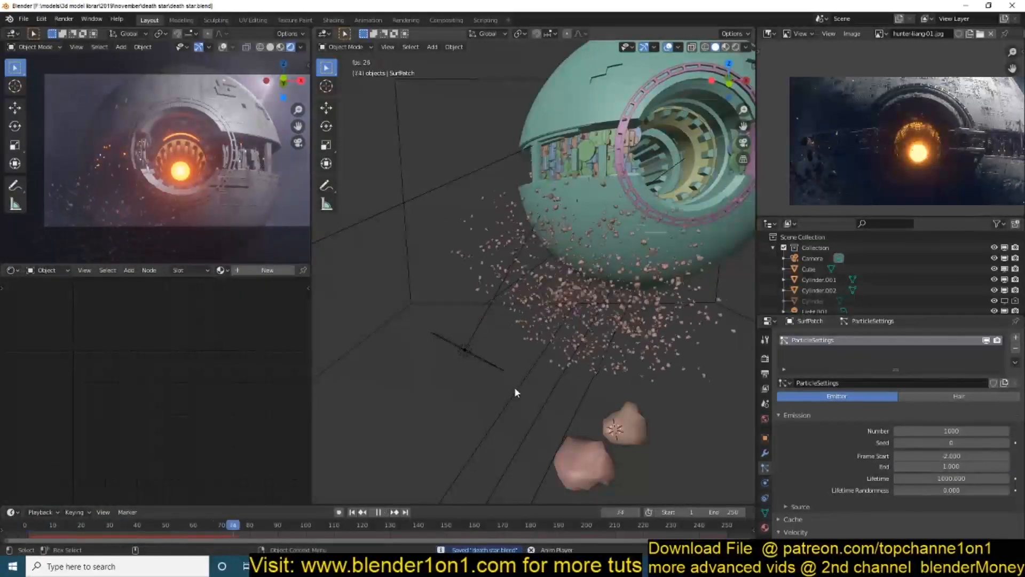
Step: Set the asteroid particles' normal velocity to 0 m/s and velocity randomize to 0.000, replaying the animation to check
{"action": "scroll", "coordinate": [882, 477], "scroll_direction": "down", "scroll_amount": 8}
{"action": "scroll", "coordinate": [971, 424], "scroll_direction": "up", "scroll_amount": 3}
{"action": "key", "text": "ctrl+z"}
{"action": "key", "text": "ctrl+z"}
{"action": "key", "text": "space"}
{"action": "key", "text": "Escape"}
{"action": "key", "text": "ctrl+s"}
{"action": "key", "text": "space"}
{"action": "key", "text": "Escape"}
{"action": "scroll", "coordinate": [954, 411], "scroll_direction": "up", "scroll_amount": 2}
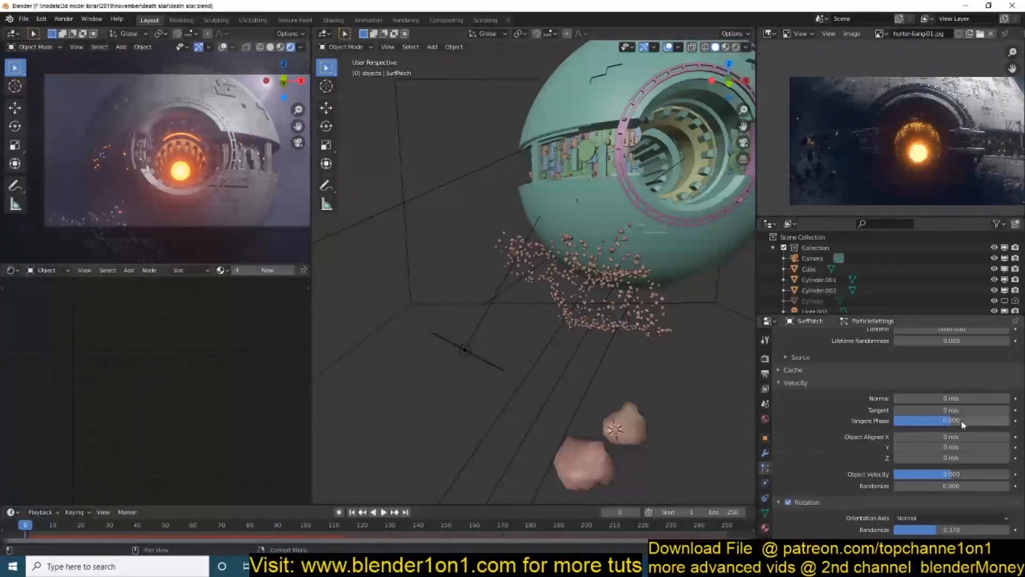
Step: Try setting the asteroid particles' rotation randomize and phase to 0
{"action": "scroll", "coordinate": [954, 411], "scroll_direction": "down", "scroll_amount": 3}
{"action": "left_click", "coordinate": [914, 466]}
{"action": "type", "text": "0"}
{"action": "key", "text": "Return"}
{"action": "left_click", "coordinate": [914, 483]}
{"action": "type", "text": "0"}
{"action": "key", "text": "ctrl+z"}
{"action": "key", "text": "ctrl+z"}
{"action": "key", "text": "ctrl+z"}
{"action": "key", "text": "ctrl+z"}
Step: Set dynamic particle rotation with randomize 0.429, phase 0.129, randomize phase 0.247 and angular velocity amount 2.900, and replay the animation
{"action": "key", "text": "space"}
{"action": "key", "text": "Escape"}
{"action": "scroll", "coordinate": [921, 487], "scroll_direction": "down", "scroll_amount": 3}
{"action": "key", "text": "ctrl+s"}
{"action": "scroll", "coordinate": [861, 408], "scroll_direction": "up", "scroll_amount": 5}
{"action": "left_click", "coordinate": [940, 497]}
{"action": "key", "text": "space"}
{"action": "key", "text": "Escape"}
Step: Reshape the surface patch in edit mode by moving its upper part beside the sphere
{"action": "key", "text": "Tab"}
{"action": "left_click", "coordinate": [574, 215]}
{"action": "left_click", "coordinate": [765, 454]}
{"action": "key", "text": "g"}
{"action": "left_click", "coordinate": [549, 258]}
{"action": "middle_click_drag", "start_coordinate": [549, 258], "coordinate": [646, 285]}
{"action": "key", "text": "Tab"}
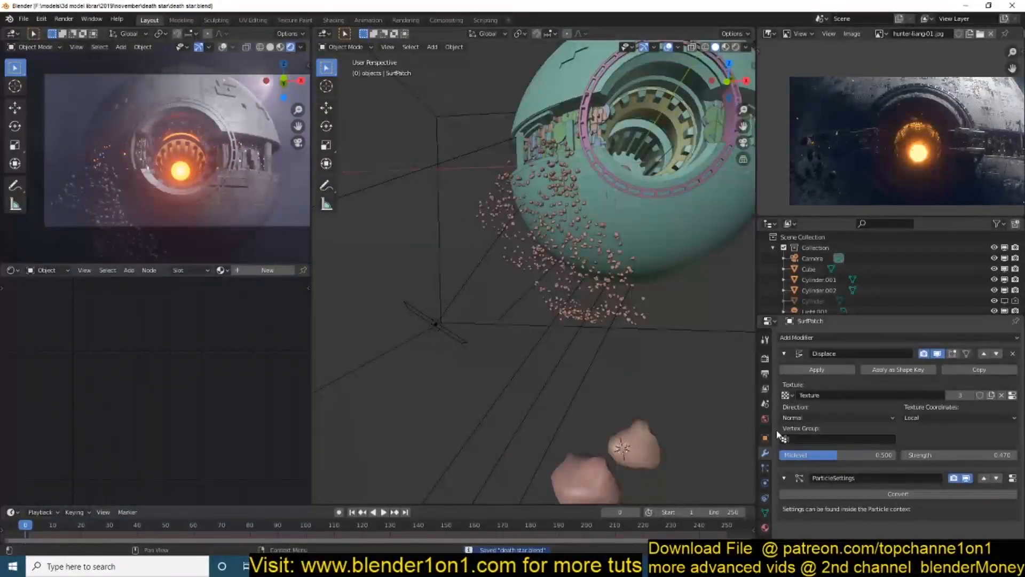
Step: Set the asteroid particles' scale to 0.089 and increase their scale randomness
{"action": "left_click", "coordinate": [765, 468]}
{"action": "scroll", "coordinate": [899, 461], "scroll_direction": "down", "scroll_amount": 5}
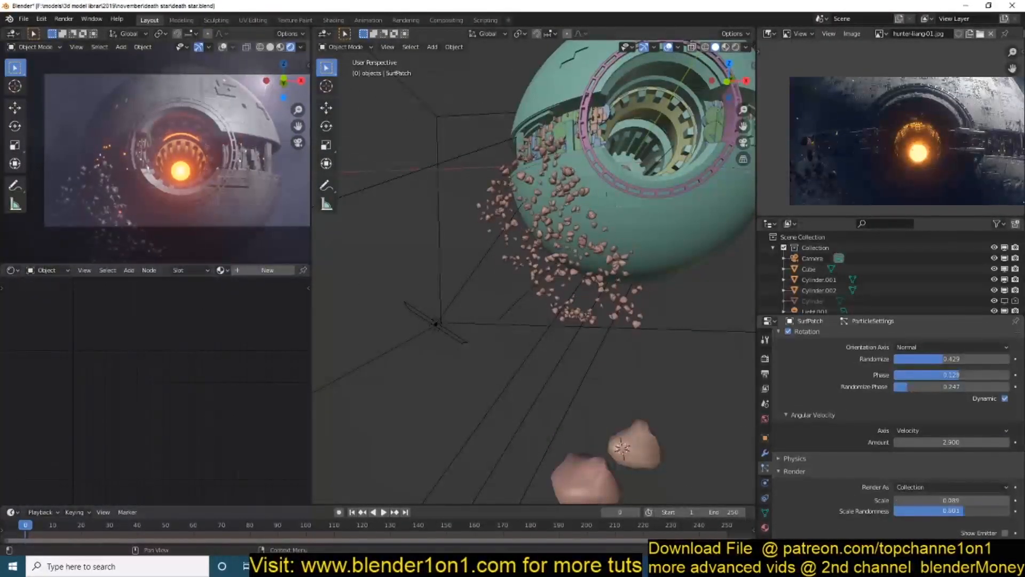
{"action": "scroll", "coordinate": [662, 374], "scroll_direction": "up", "scroll_amount": 4}
{"action": "scroll", "coordinate": [647, 379], "scroll_direction": "down", "scroll_amount": 6}
Step: Create a new material on one source asteroid and load a rock stone image texture with Box projection
{"action": "left_click", "coordinate": [601, 429]}
{"action": "left_click", "coordinate": [280, 270]}
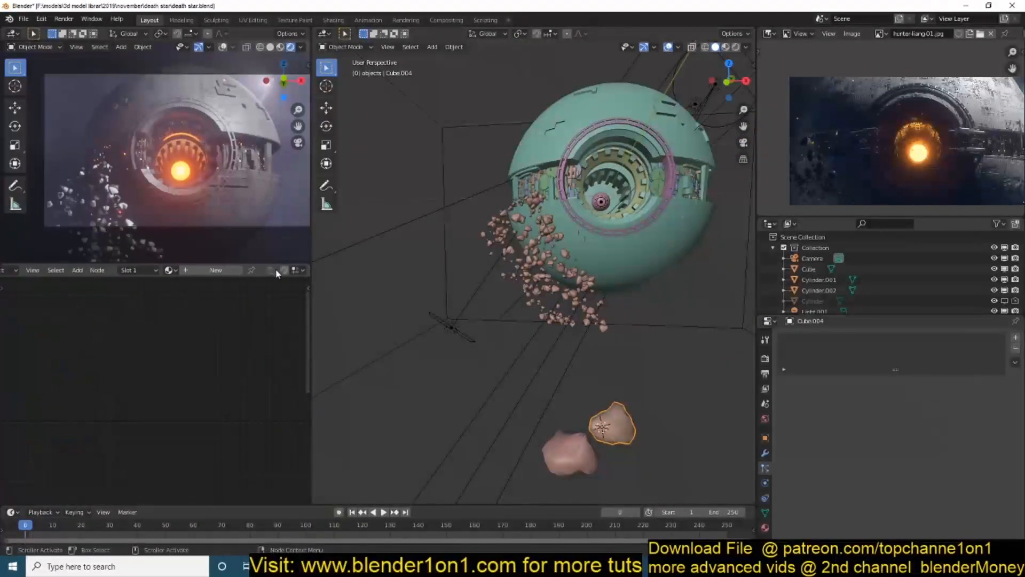
{"action": "left_click", "coordinate": [274, 271]}
{"action": "key", "text": "shift+a"}
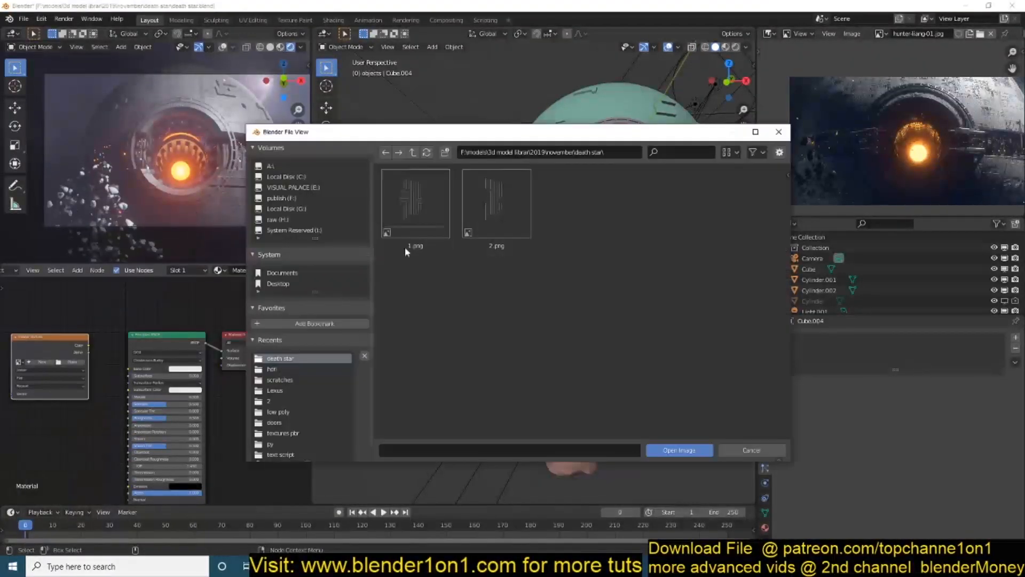
{"action": "double_click", "coordinate": [407, 235]}
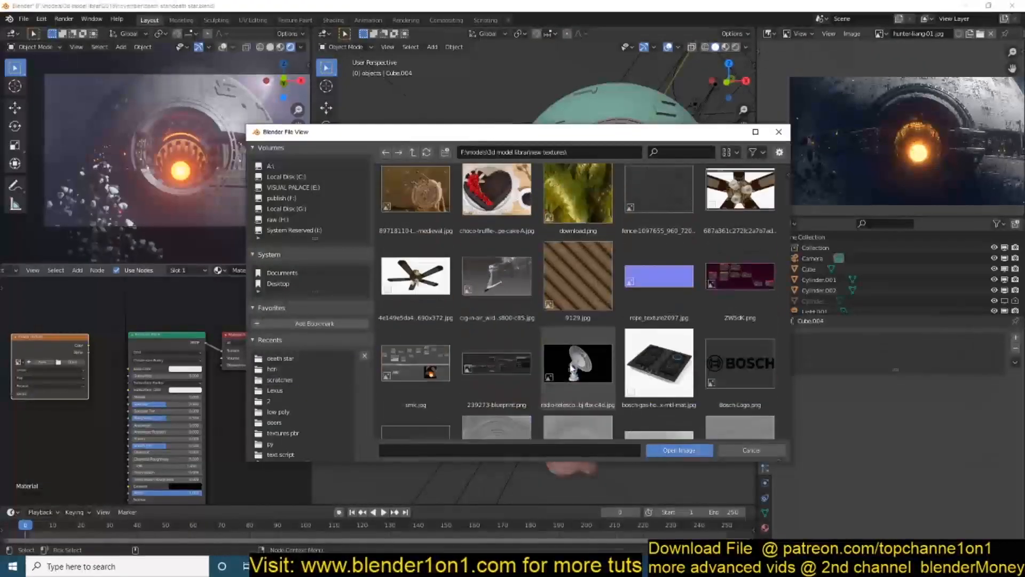
{"action": "double_click", "coordinate": [482, 201]}
{"action": "double_click", "coordinate": [671, 201]}
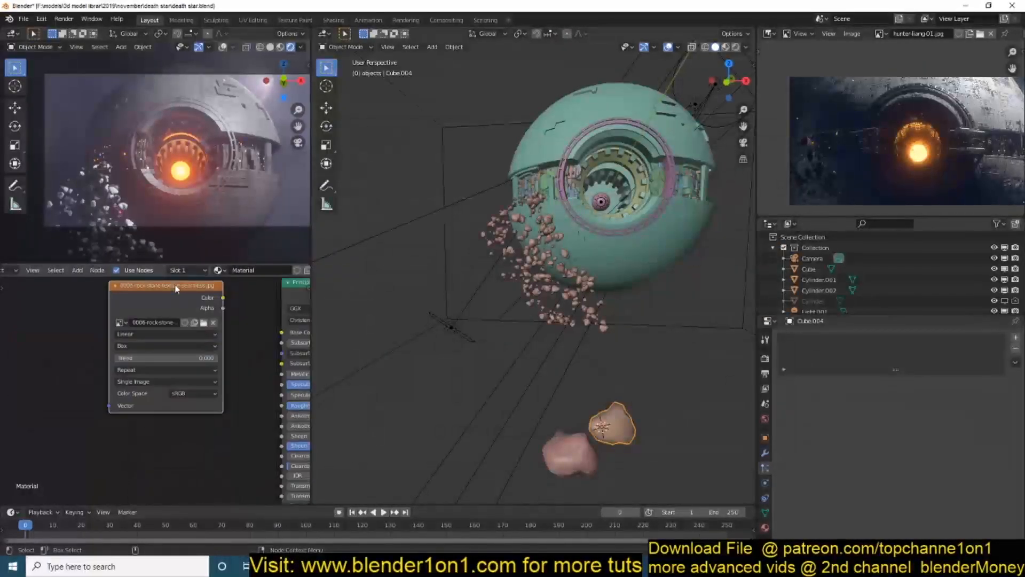
Step: Add mapping and texture coordinate nodes to the rock image and feed its color into Base Color and Roughness
{"action": "key", "text": "ctrl+t"}
{"action": "middle_click_drag", "start_coordinate": [85, 331], "coordinate": [279, 343]}
{"action": "left_click_drag", "start_coordinate": [139, 342], "coordinate": [169, 329]}
{"action": "middle_click_drag", "start_coordinate": [272, 371], "coordinate": [50, 385]}
{"action": "scroll", "coordinate": [207, 385], "scroll_direction": "down", "scroll_amount": 5}
{"action": "left_click_drag", "start_coordinate": [185, 317], "coordinate": [11, 361]}
{"action": "left_click_drag", "start_coordinate": [170, 328], "coordinate": [91, 345]}
{"action": "scroll", "coordinate": [160, 374], "scroll_direction": "up", "scroll_amount": 1}
{"action": "middle_click_drag", "start_coordinate": [213, 395], "coordinate": [211, 354]}
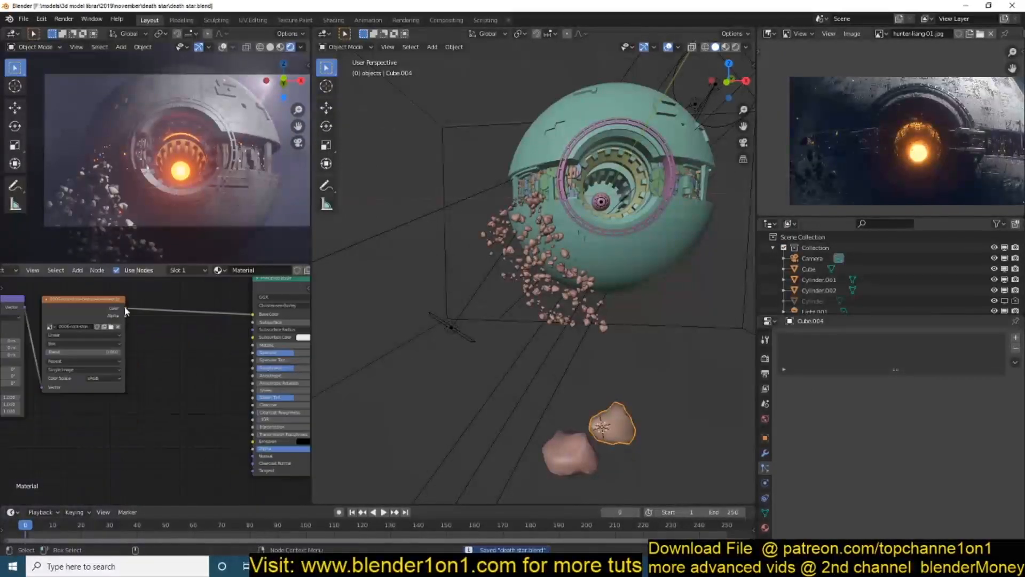
{"action": "left_click_drag", "start_coordinate": [125, 313], "coordinate": [251, 368]}
Step: Select both source asteroids and apply their scale
{"action": "middle_click_drag", "start_coordinate": [88, 397], "coordinate": [249, 387]}
{"action": "scroll", "coordinate": [248, 388], "scroll_direction": "up", "scroll_amount": 7}
{"action": "left_click", "coordinate": [572, 451], "text": "shift"}
{"action": "key", "text": "ctrl+a"}
{"action": "left_click", "coordinate": [508, 427]}
{"action": "scroll", "coordinate": [593, 373], "scroll_direction": "up", "scroll_amount": 5}
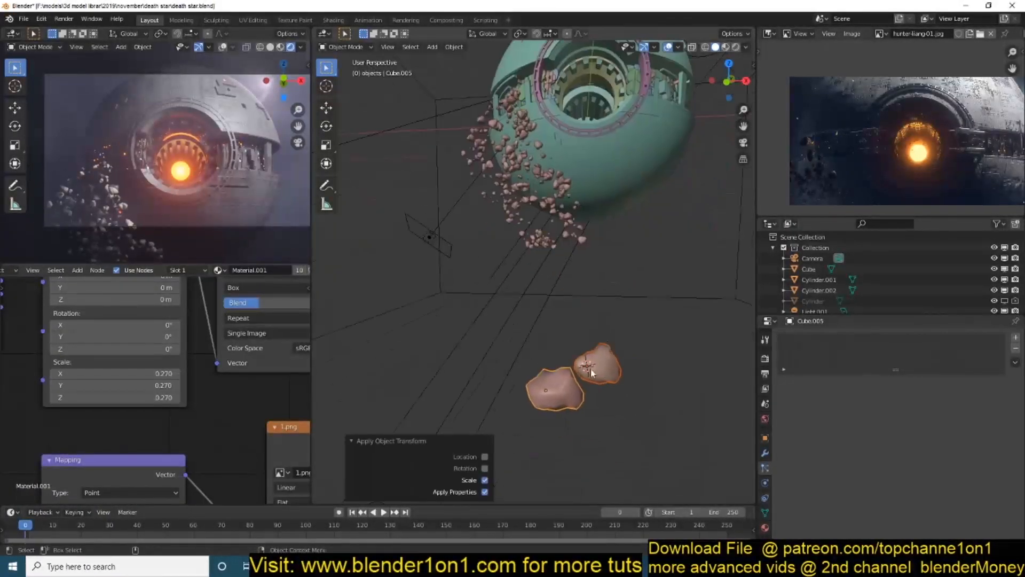
Step: Preview the viewport with materials, link the rock material to the second source asteroid and save the file
{"action": "key", "text": "z"}
{"action": "left_click", "coordinate": [650, 251]}
{"action": "left_click", "coordinate": [534, 304], "text": "shift"}
{"action": "key", "text": "ctrl+l"}
{"action": "key", "text": "ctrl+s"}
Step: Add an inverted, low-strength Bump node driven by the rock image and connect it to the shader's Normal input
{"action": "scroll", "coordinate": [153, 350], "scroll_direction": "down", "scroll_amount": 3}
{"action": "key", "text": "shift+a"}
{"action": "left_click", "coordinate": [235, 420]}
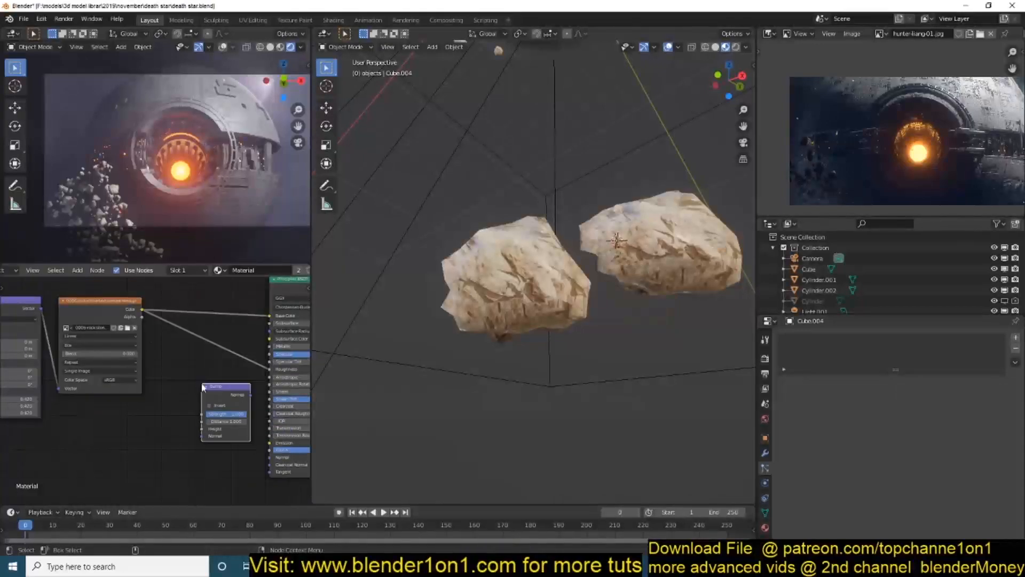
{"action": "left_click_drag", "start_coordinate": [264, 440], "coordinate": [270, 457]}
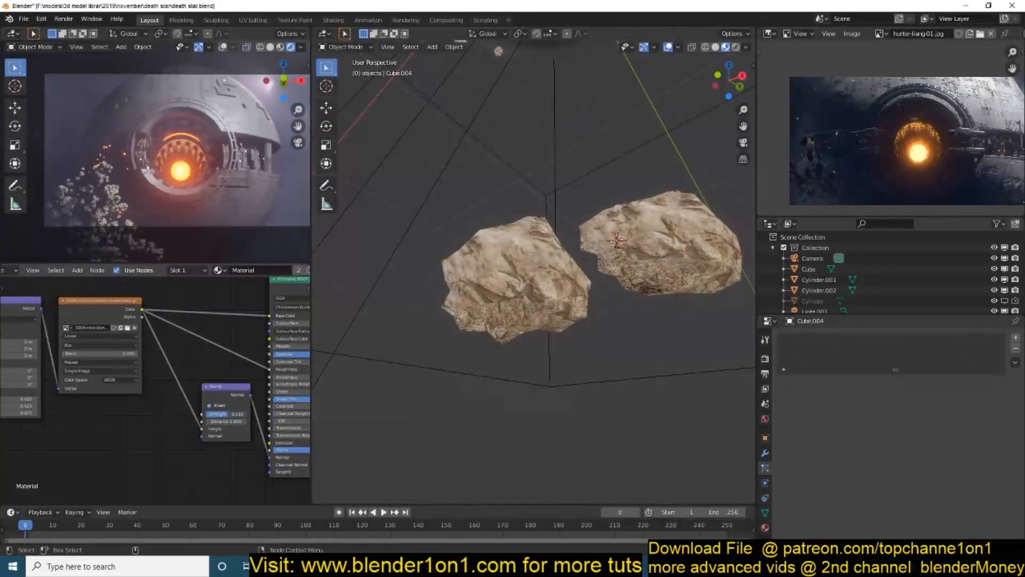
Step: Replace the asteroid material's image with a grey rock texture and save the file
{"action": "middle_click_drag", "start_coordinate": [107, 330], "coordinate": [225, 379]}
{"action": "key", "text": "ctrl+s"}
{"action": "scroll", "coordinate": [526, 283], "scroll_direction": "down", "scroll_amount": 3}
{"action": "scroll", "coordinate": [526, 283], "scroll_direction": "down", "scroll_amount": 3}
Step: Move parts of the surface patch to spread the asteroids, with particle scale 0.060 and scale randomness 1.000
{"action": "left_click", "coordinate": [617, 316]}
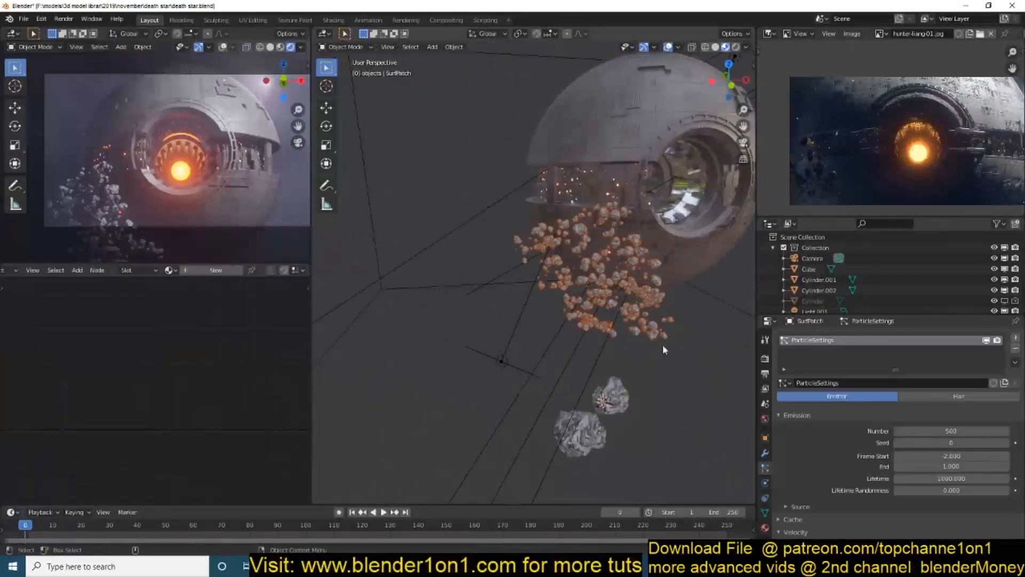
{"action": "key", "text": "Tab"}
{"action": "middle_click_drag", "start_coordinate": [524, 230], "coordinate": [590, 251]}
{"action": "key", "text": "g"}
{"action": "left_click", "coordinate": [540, 229]}
{"action": "key", "text": "g"}
{"action": "left_click", "coordinate": [638, 306]}
{"action": "key", "text": "Tab"}
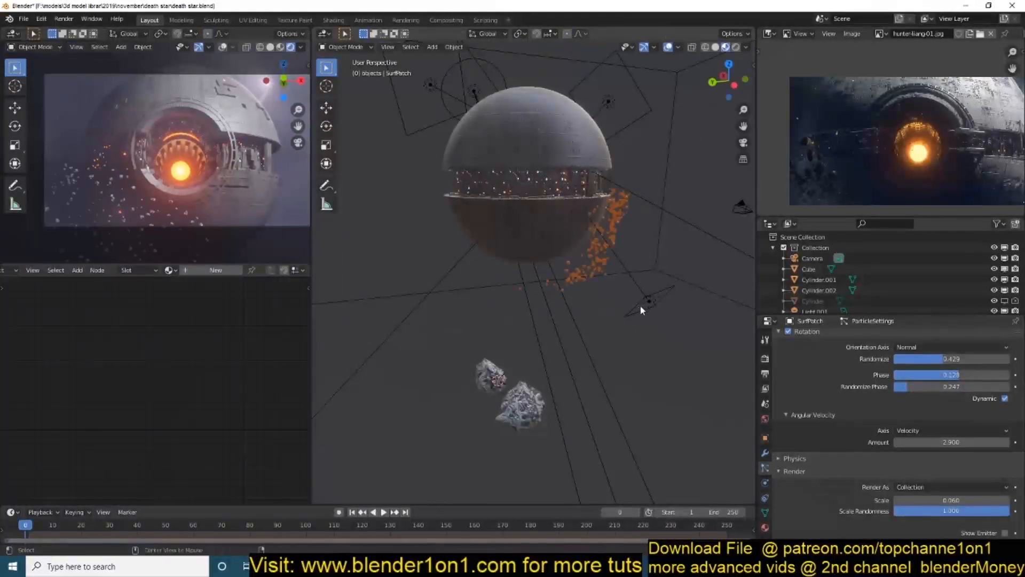
Step: Move one source asteroid along Y into the camera's foreground and scale it by 0.531
{"action": "middle_click_drag", "start_coordinate": [638, 305], "coordinate": [513, 321]}
{"action": "left_click", "coordinate": [588, 474]}
{"action": "key", "text": "g"}
{"action": "key", "text": "y"}
{"action": "left_click", "coordinate": [598, 374]}
{"action": "middle_click_drag", "start_coordinate": [598, 373], "coordinate": [553, 318]}
{"action": "key", "text": "g"}
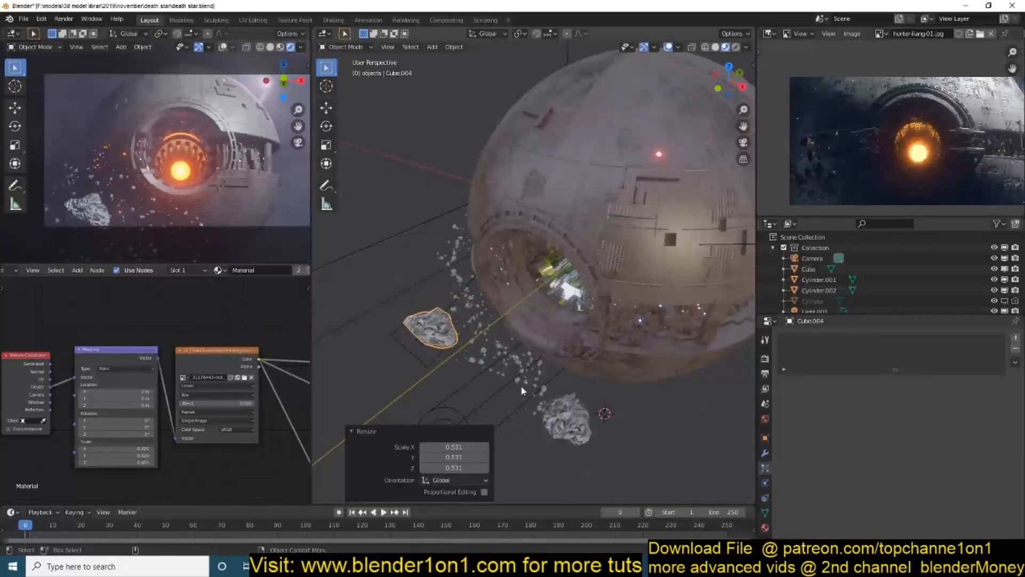
Step: Move the second source asteroid along Z and Y into the camera view and scale it to fit the scene
{"action": "left_click", "coordinate": [565, 418]}
{"action": "middle_click_drag", "start_coordinate": [565, 418], "coordinate": [604, 369]}
{"action": "key", "text": "g"}
{"action": "key", "text": "z"}
{"action": "left_click", "coordinate": [635, 240]}
{"action": "key", "text": "g"}
{"action": "key", "text": "y"}
{"action": "key", "text": "s"}
Step: Duplicate the asteroid, resize the copy and place it in front of the sphere
{"action": "key", "text": "shift+d"}
{"action": "left_click", "coordinate": [562, 257]}
{"action": "key", "text": "s"}
{"action": "left_click", "coordinate": [581, 249]}
{"action": "middle_click_drag", "start_coordinate": [581, 248], "coordinate": [641, 241]}
{"action": "key", "text": "g"}
{"action": "left_click", "coordinate": [688, 256]}
Step: Advance the surface patch's asteroid particles to frame 21 and check the patch in edit mode
{"action": "left_click", "coordinate": [630, 235]}
{"action": "scroll", "coordinate": [952, 407], "scroll_direction": "down", "scroll_amount": 10}
{"action": "scroll", "coordinate": [958, 411], "scroll_direction": "up", "scroll_amount": 4}
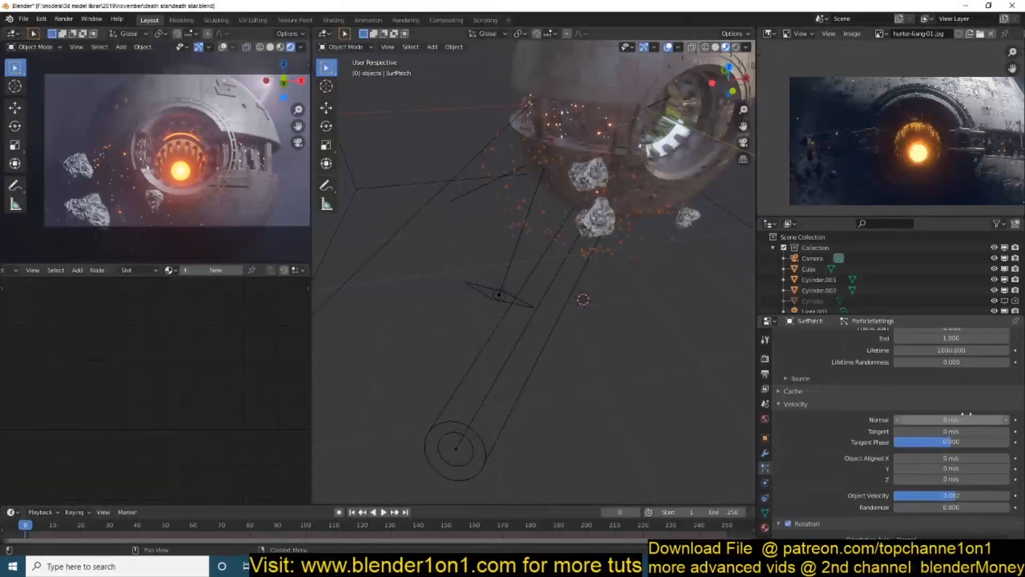
{"action": "scroll", "coordinate": [945, 381], "scroll_direction": "down", "scroll_amount": 10}
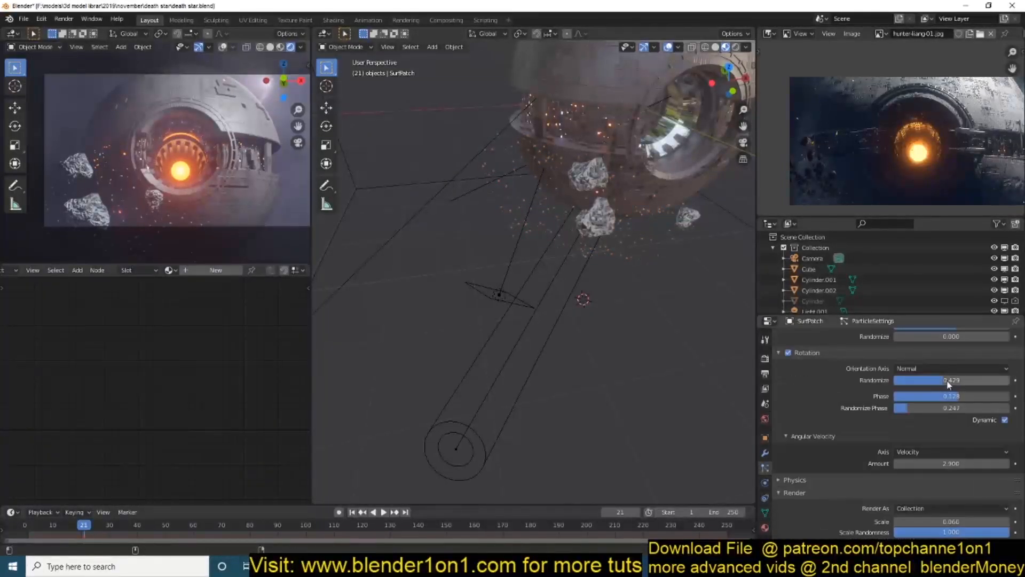
{"action": "key", "text": "Tab"}
{"action": "middle_click_drag", "start_coordinate": [685, 301], "coordinate": [588, 263]}
{"action": "key", "text": "Tab"}
Step: Select the large 5.05 m area light beside the sphere and rotate it in the top view
{"action": "left_click", "coordinate": [643, 247]}
{"action": "scroll", "coordinate": [587, 263], "scroll_direction": "down", "scroll_amount": 1}
{"action": "left_click", "coordinate": [489, 267]}
{"action": "left_click", "coordinate": [682, 240]}
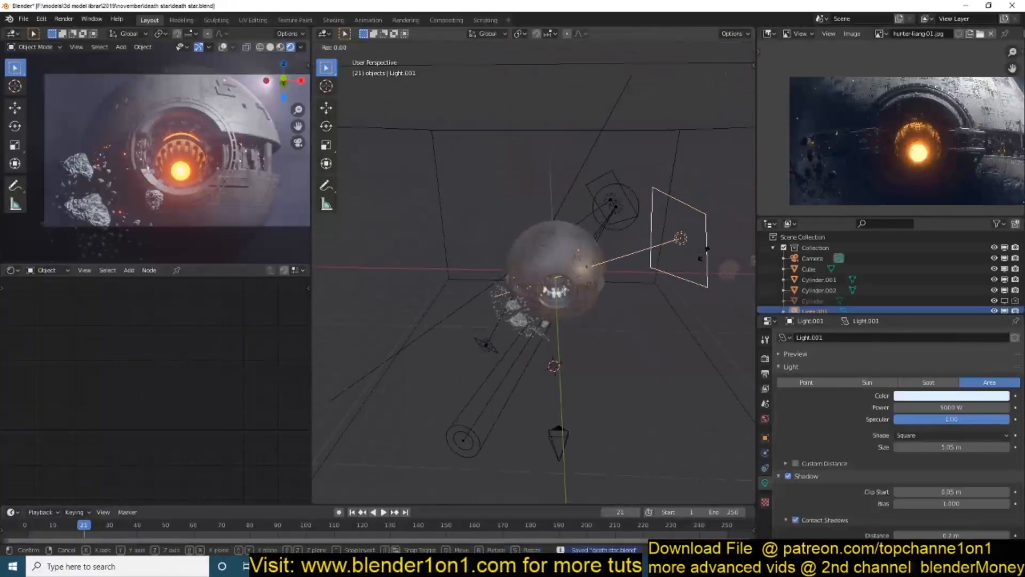
{"action": "key", "text": "KP_7"}
{"action": "key", "text": "r"}
{"action": "left_click", "coordinate": [695, 275]}
Step: Move the area light behind the sphere outward in the top view and reselect the front area light
{"action": "left_click", "coordinate": [610, 238]}
{"action": "key", "text": "g"}
{"action": "left_click", "coordinate": [648, 250]}
{"action": "left_click", "coordinate": [629, 378]}
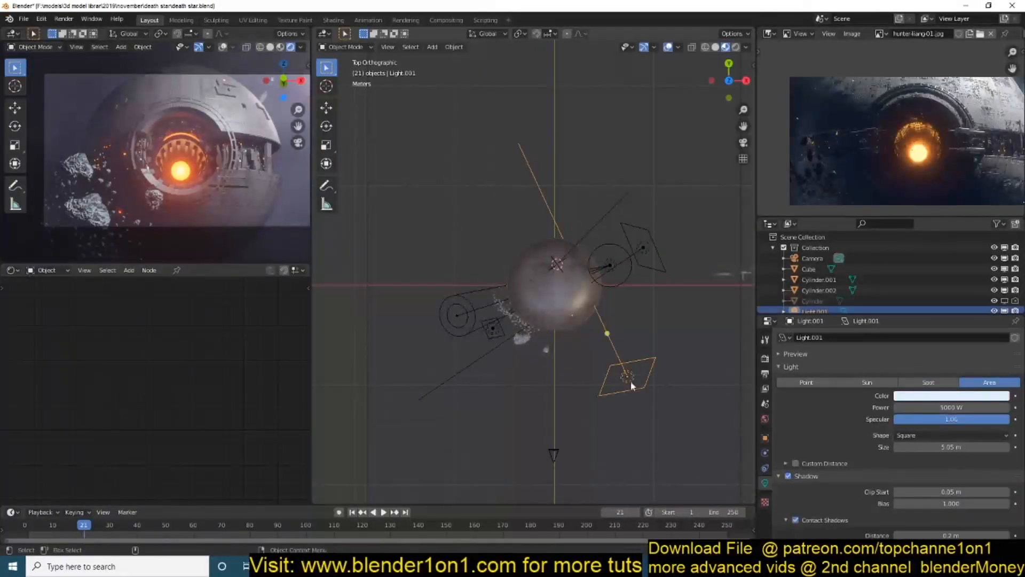
Step: Move the front area light closer to the sphere in the top view
{"action": "key", "text": "g"}
{"action": "left_click", "coordinate": [641, 346]}
{"action": "middle_click_drag", "start_coordinate": [495, 347], "coordinate": [561, 337], "text": "shift"}
Step: Move and rotate the 2 m area light behind the sphere and set its power to 500 W
{"action": "left_click", "coordinate": [560, 321]}
{"action": "key", "text": "g"}
{"action": "left_click", "coordinate": [521, 242]}
{"action": "key", "text": "r"}
{"action": "left_click", "coordinate": [623, 256]}
{"action": "left_click", "coordinate": [929, 407]}
{"action": "type", "text": "500"}
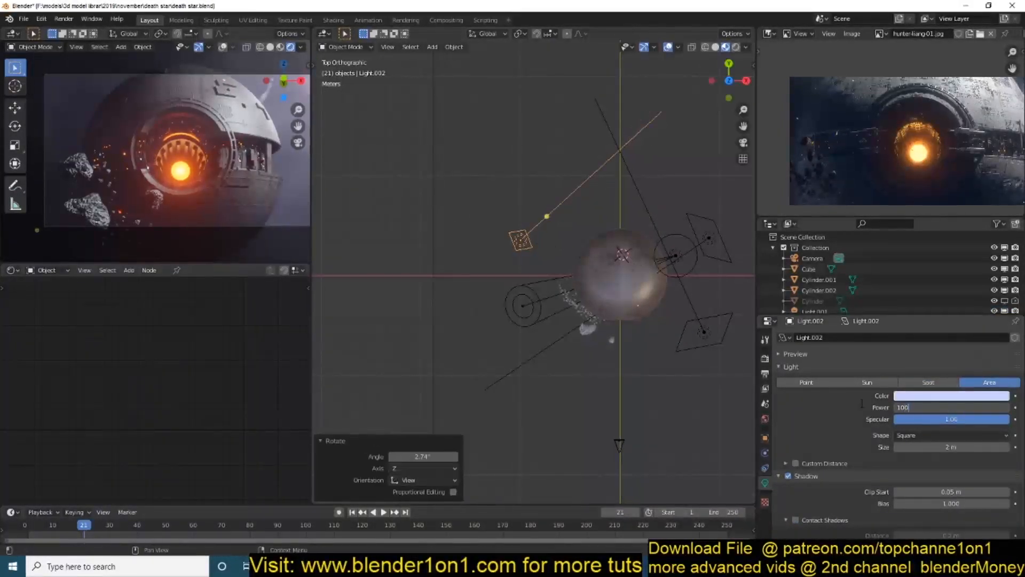
{"action": "key", "text": "Return"}
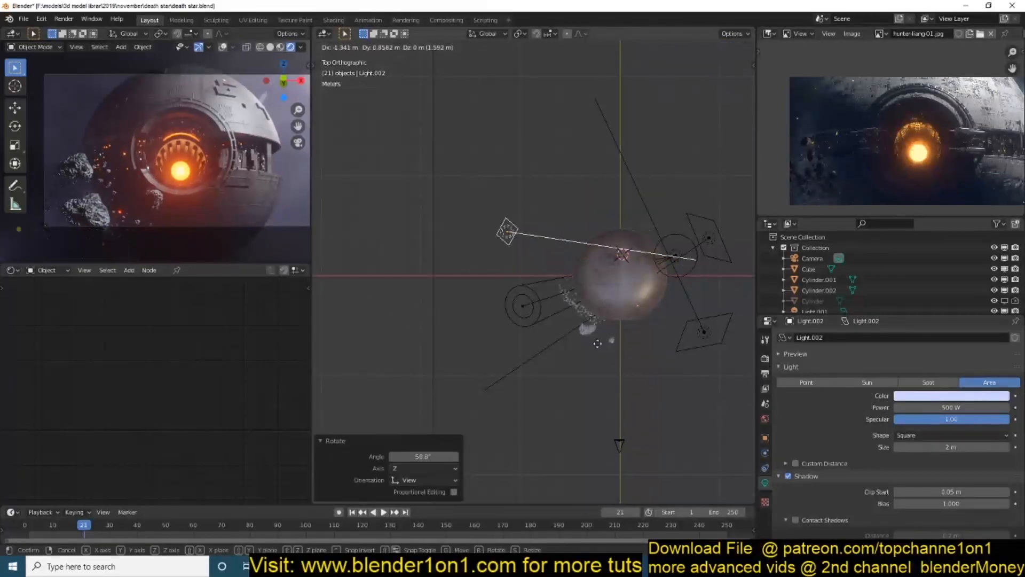
Step: Move the rear area light farther out with a 5 m size, and enlarge the front area light to 10 m
{"action": "left_click", "coordinate": [597, 344]}
{"action": "left_click", "coordinate": [929, 447]}
{"action": "type", "text": "5"}
{"action": "key", "text": "Return"}
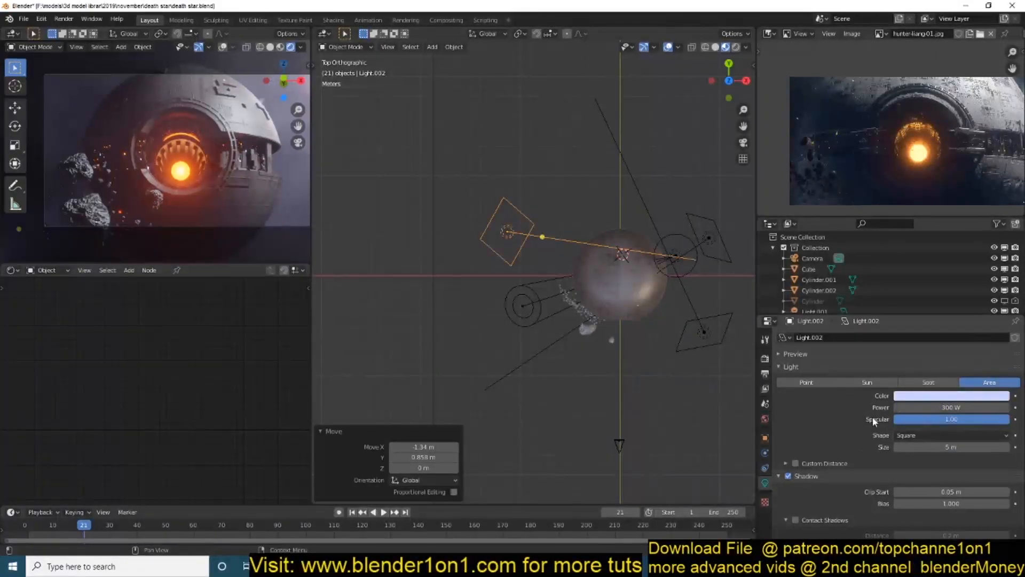
{"action": "left_click", "coordinate": [706, 335]}
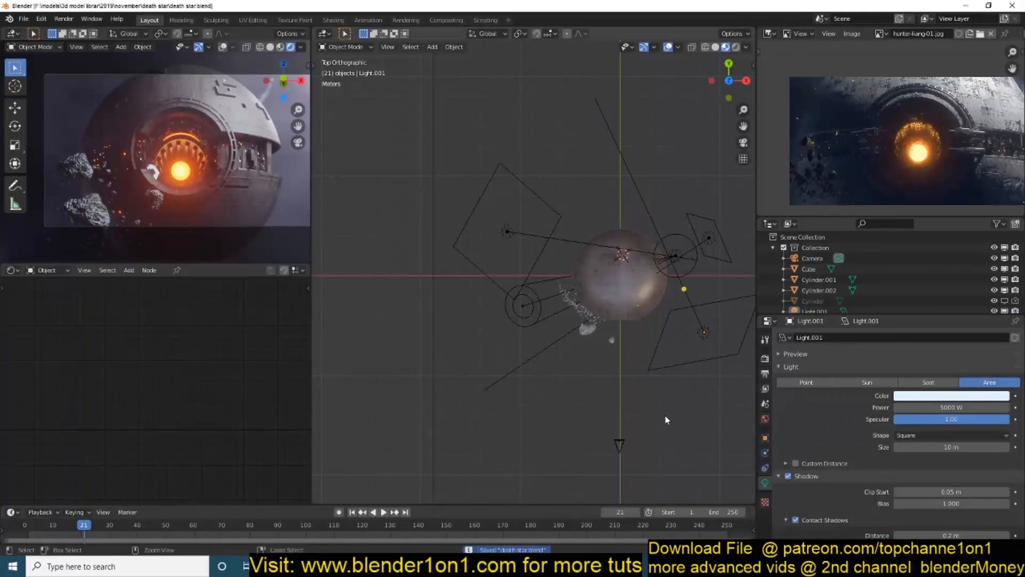
Step: Select the large asteroid in solid camera view and reduce its material's bump strength to 0.267
{"action": "key", "text": "KP_0"}
{"action": "key", "text": "z"}
{"action": "left_click", "coordinate": [418, 345]}
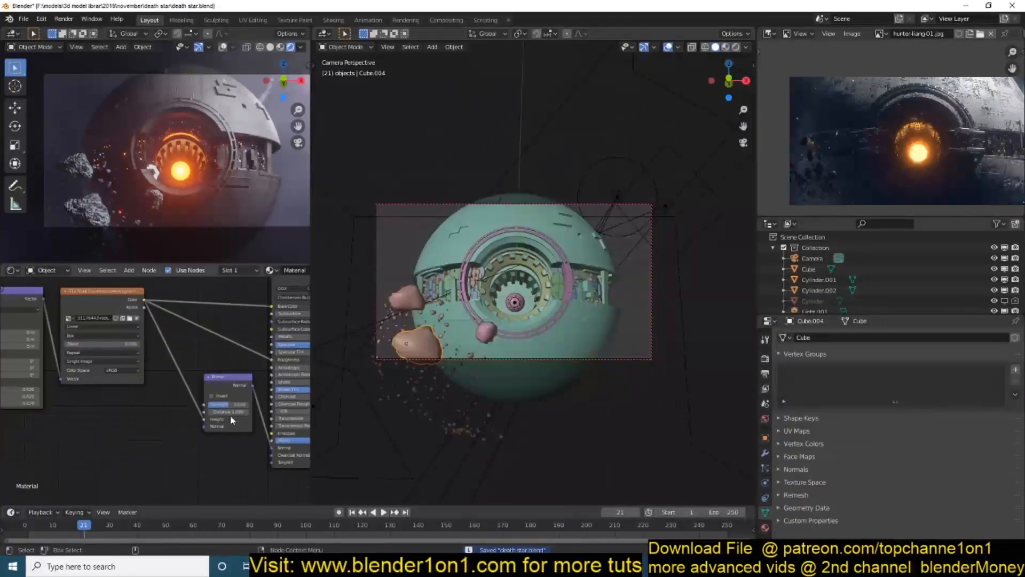
{"action": "scroll", "coordinate": [176, 411], "scroll_direction": "up", "scroll_amount": 2}
{"action": "left_click_drag", "start_coordinate": [262, 411], "coordinate": [230, 411]}
{"action": "middle_click_drag", "start_coordinate": [288, 331], "coordinate": [108, 382]}
Step: Insert an Add math node before the Roughness input of the asteroid material
{"action": "key", "text": "shift+a"}
{"action": "left_click", "coordinate": [155, 469]}
{"action": "left_click", "coordinate": [71, 346]}
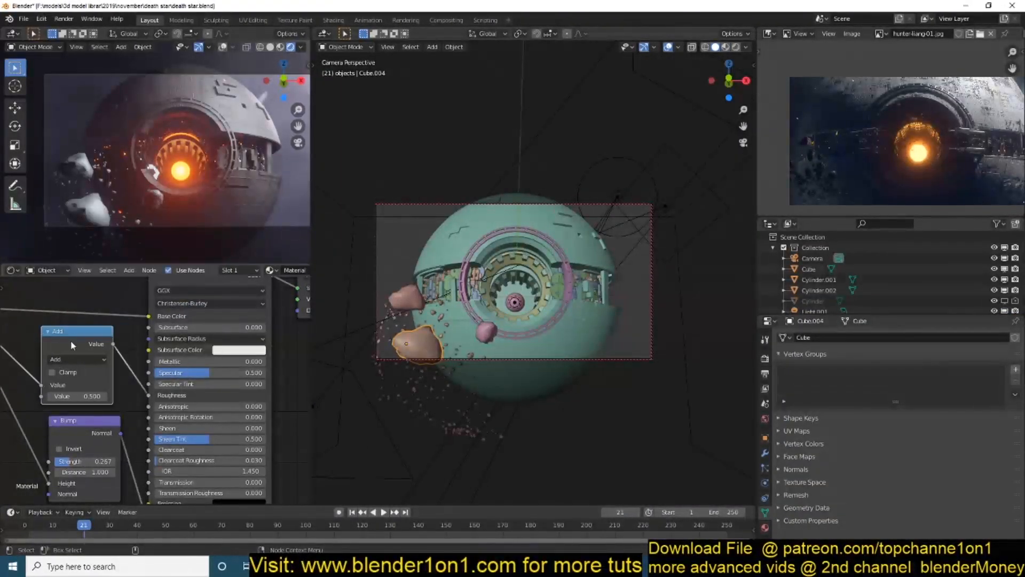
Step: Save the file, make a linked duplicate of the asteroid and move it along Y away from the foreground group
{"action": "left_click", "coordinate": [406, 298]}
{"action": "key", "text": "ctrl+s"}
{"action": "key", "text": "shift+d"}
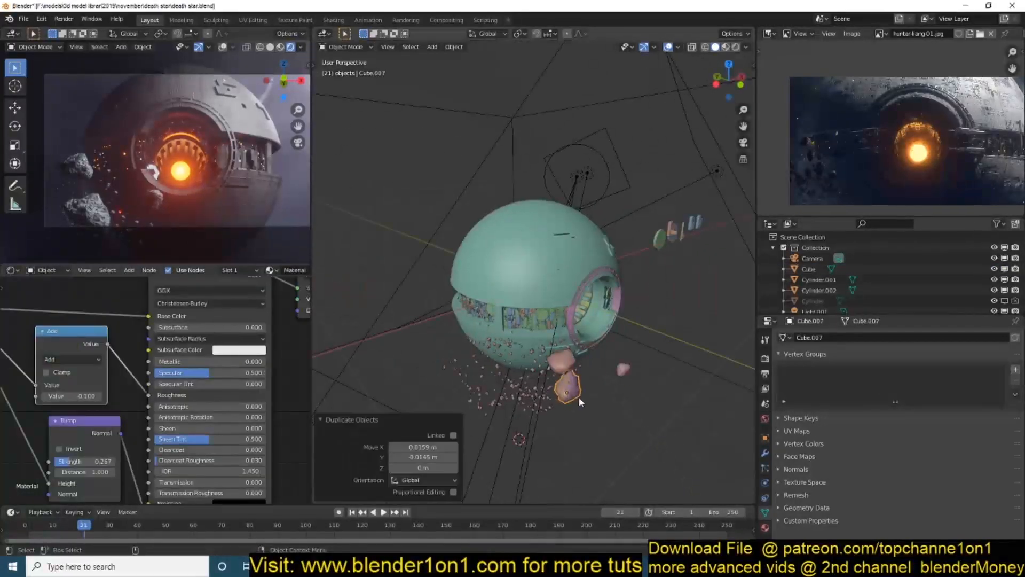
{"action": "key", "text": "ctrl+z"}
{"action": "key", "text": "alt+d"}
{"action": "key", "text": "g"}
{"action": "key", "text": "y"}
{"action": "left_click", "coordinate": [502, 278]}
{"action": "key", "text": "g"}
{"action": "left_click", "coordinate": [487, 269]}
Step: Duplicate the moved asteroid, place the copy in front of the sphere and resize it
{"action": "left_click", "coordinate": [586, 383]}
{"action": "middle_click_drag", "start_coordinate": [586, 382], "coordinate": [560, 381]}
{"action": "left_click", "coordinate": [425, 328]}
{"action": "key", "text": "shift+d"}
{"action": "left_click", "coordinate": [656, 308]}
{"action": "key", "text": "s"}
{"action": "left_click", "coordinate": [660, 313]}
Step: Make a linked duplicate of the small asteroid, scale it up about 2.07 times, rotate it freely and save the file
{"action": "key", "text": "alt+d"}
{"action": "left_click", "coordinate": [660, 315]}
{"action": "key", "text": "s"}
{"action": "left_click", "coordinate": [660, 320]}
{"action": "key", "text": "r"}
{"action": "key", "text": "r"}
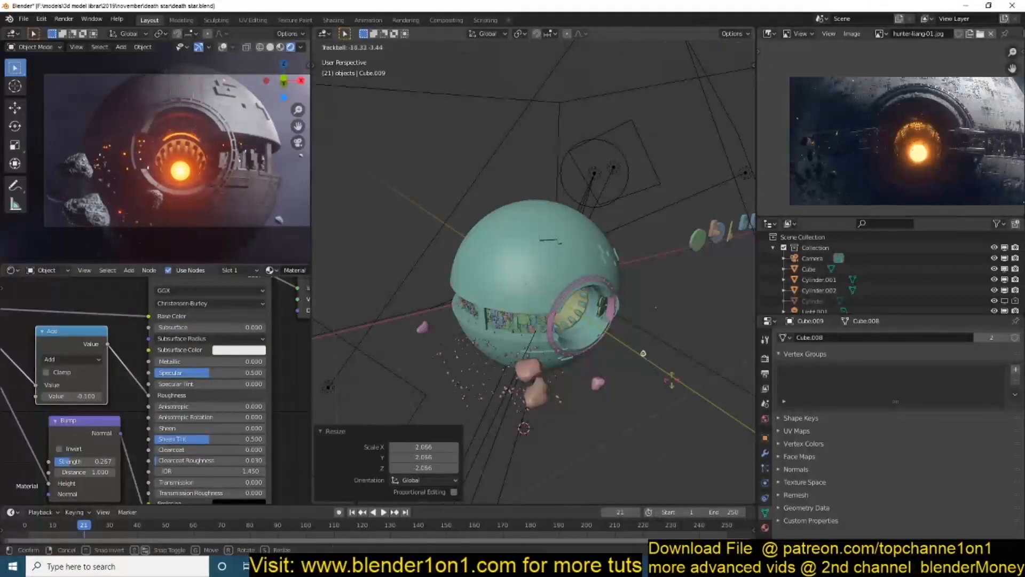
{"action": "left_click", "coordinate": [660, 325]}
{"action": "middle_click_drag", "start_coordinate": [660, 326], "coordinate": [613, 357]}
{"action": "key", "text": "ctrl+s"}
{"action": "key", "text": "KP_0"}
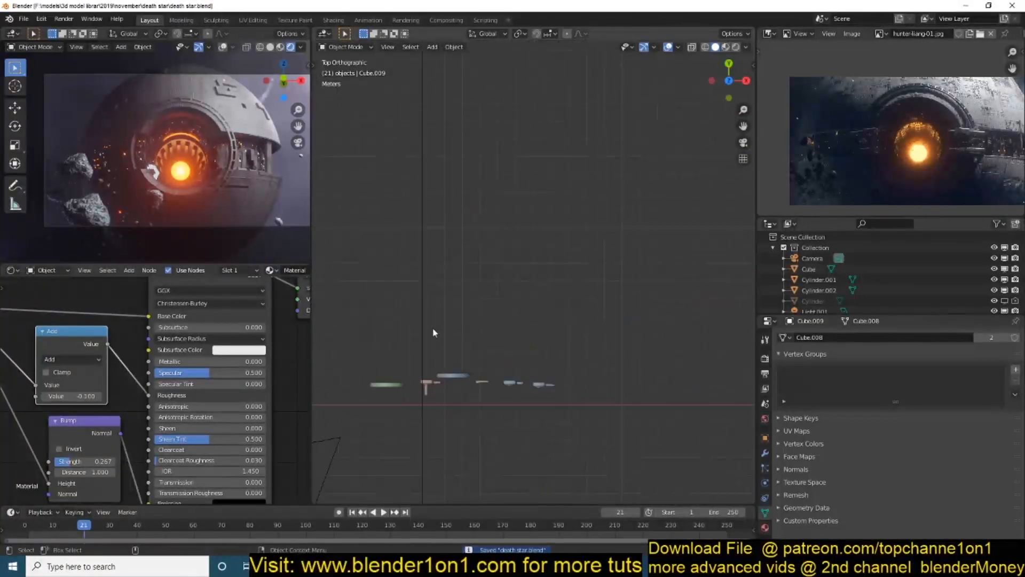
Step: Add a cube stretched along Y and bevel its upper edge
{"action": "key", "text": "shift+a"}
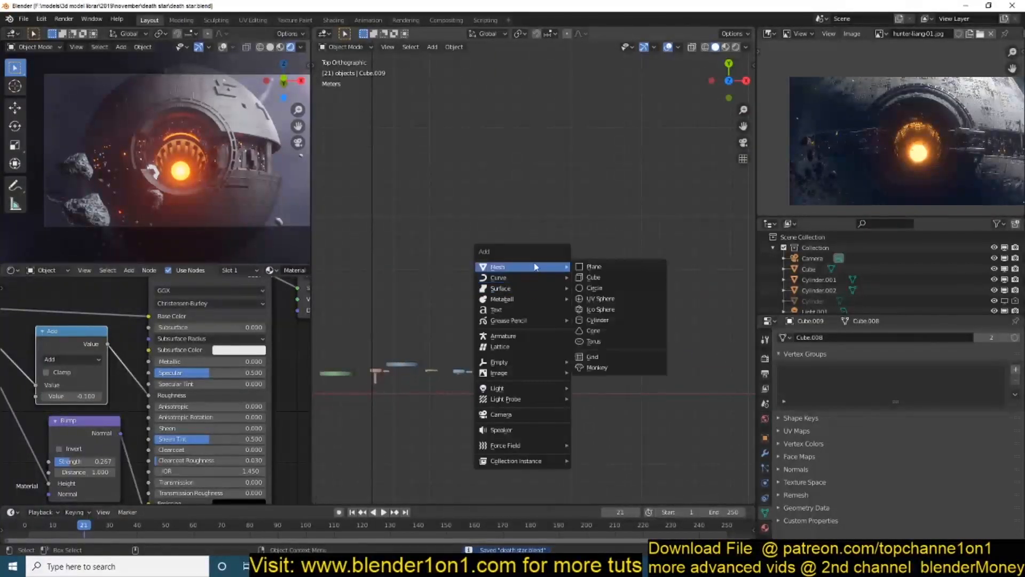
{"action": "left_click", "coordinate": [593, 273]}
{"action": "key", "text": "s"}
{"action": "key", "text": "y"}
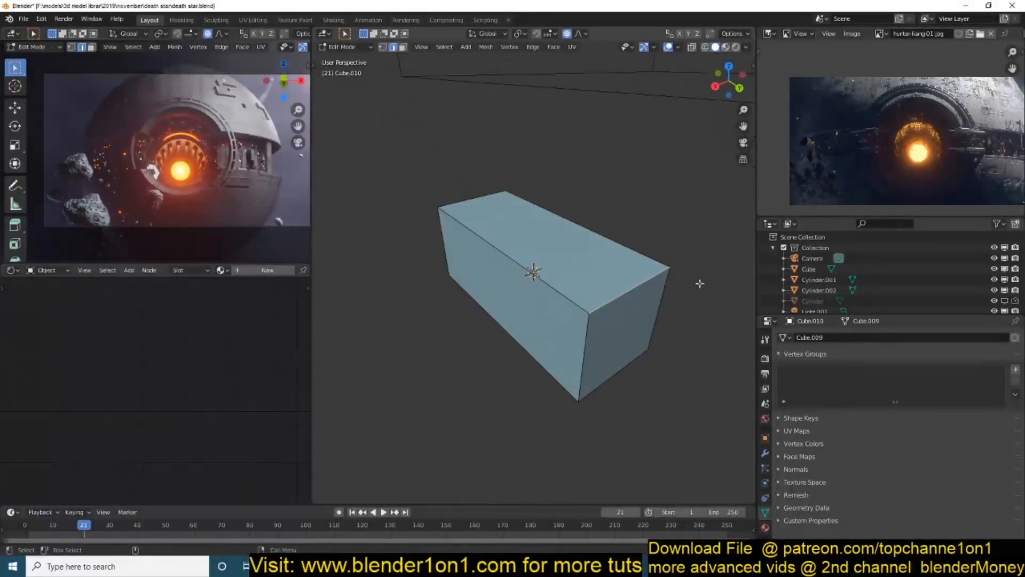
{"action": "key", "text": "ctrl+b"}
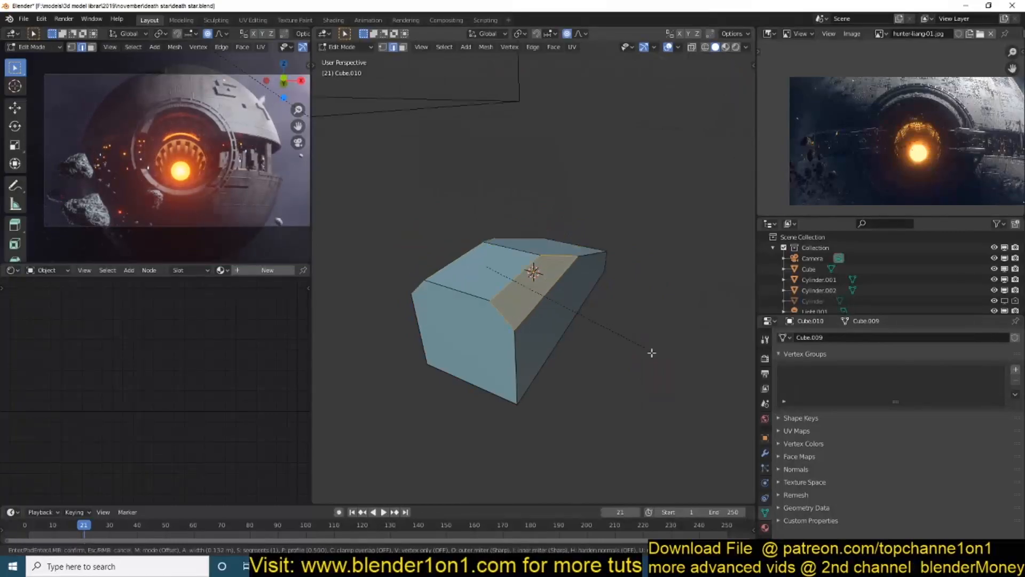
{"action": "left_click", "coordinate": [652, 353]}
Step: Bevel further edges of the block and slide an edge to taper the hull shape
{"action": "key", "text": "Tab"}
{"action": "middle_click_drag", "start_coordinate": [652, 352], "coordinate": [421, 305]}
{"action": "key", "text": "Tab"}
{"action": "key", "text": "ctrl+b"}
{"action": "left_click", "coordinate": [636, 367]}
{"action": "key", "text": "g"}
{"action": "key", "text": "g"}
{"action": "left_click", "coordinate": [440, 254]}
{"action": "middle_click_drag", "start_coordinate": [440, 254], "coordinate": [413, 306]}
Step: Add a loop cut across the hull and bevel it into a narrow band
{"action": "key", "text": "ctrl+r"}
{"action": "left_click", "coordinate": [494, 309]}
{"action": "middle_click_drag", "start_coordinate": [494, 309], "coordinate": [593, 283]}
{"action": "key", "text": "ctrl+b"}
{"action": "left_click", "coordinate": [604, 281]}
Step: Extrude the hull's narrow side face about 2.05 m along X into a thin arm and add a short tip segment
{"action": "key", "text": "3"}
{"action": "left_click", "coordinate": [550, 296]}
{"action": "scroll", "coordinate": [550, 297], "scroll_direction": "down", "scroll_amount": 3}
{"action": "key", "text": "e"}
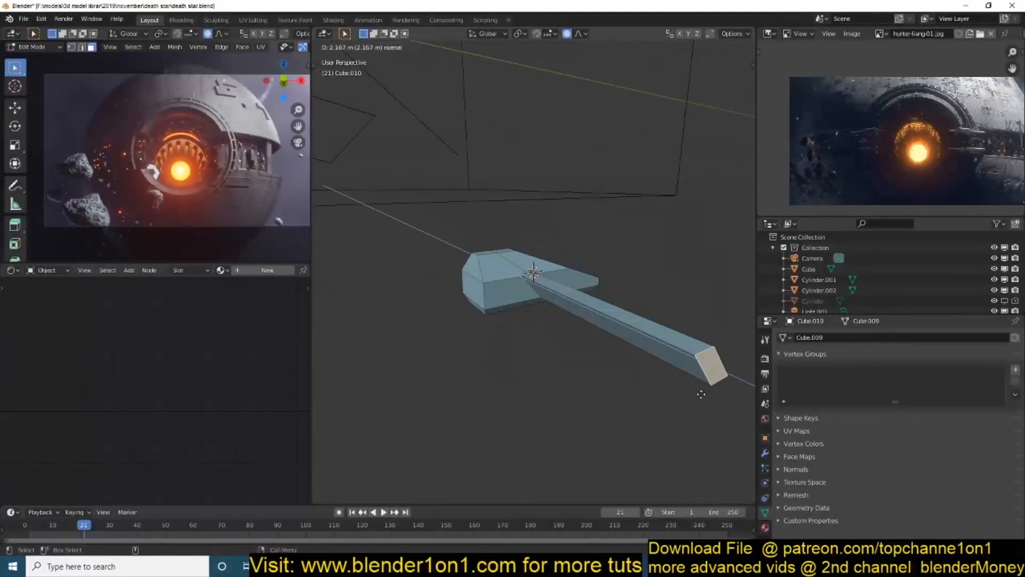
{"action": "left_click", "coordinate": [644, 269]}
{"action": "key", "text": "e"}
{"action": "left_click", "coordinate": [649, 363]}
{"action": "middle_click_drag", "start_coordinate": [648, 363], "coordinate": [575, 341], "text": "shift"}
{"action": "key", "text": "e"}
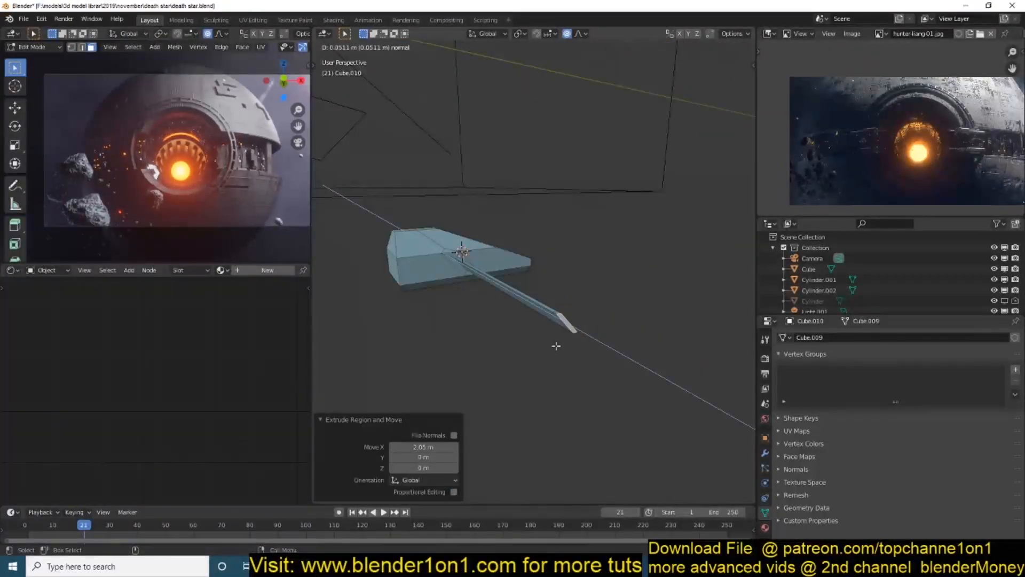
{"action": "left_click", "coordinate": [556, 346]}
Step: Shear the arm's end face by about 0.44 in the top view and again slightly from an angled view
{"action": "key", "text": "KP_7"}
{"action": "key", "text": "KP_Decimal"}
{"action": "key", "text": "t"}
{"action": "left_click", "coordinate": [327, 413]}
{"action": "left_click_drag", "start_coordinate": [557, 235], "coordinate": [582, 235]}
{"action": "middle_click_drag", "start_coordinate": [582, 235], "coordinate": [561, 298]}
{"action": "left_click_drag", "start_coordinate": [561, 298], "coordinate": [571, 297]}
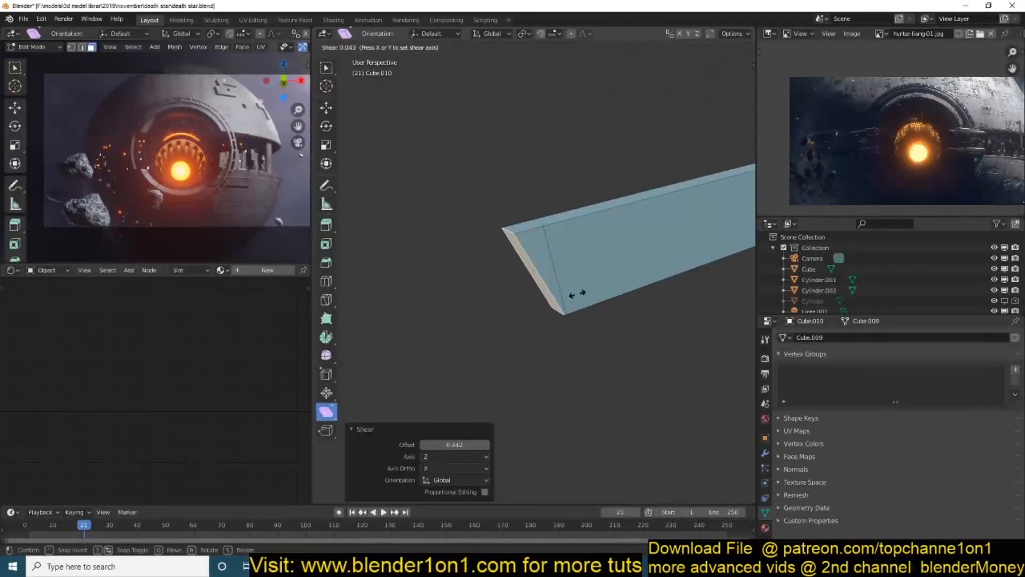
Step: Move the arm's end face and extrude it in the top view into a second, angled segment
{"action": "left_click", "coordinate": [328, 111]}
{"action": "left_click_drag", "start_coordinate": [490, 286], "coordinate": [435, 300]}
{"action": "key", "text": "KP_7"}
{"action": "key", "text": "e"}
{"action": "left_click", "coordinate": [671, 93]}
Step: Box-select the whole arm in see-through view, duplicate it and mirror the copy across X
{"action": "scroll", "coordinate": [588, 267], "scroll_direction": "down", "scroll_amount": 4}
{"action": "key", "text": "shift+z"}
{"action": "key", "text": "b"}
{"action": "left_click_drag", "start_coordinate": [554, 163], "coordinate": [810, 358]}
{"action": "key", "text": "b"}
{"action": "left_click_drag", "start_coordinate": [537, 247], "coordinate": [588, 329]}
{"action": "key", "text": "shift+d"}
{"action": "key", "text": "Return"}
{"action": "key", "text": "ctrl+m"}
{"action": "key", "text": "x"}
{"action": "key", "text": "Return"}
{"action": "key", "text": "Tab"}
{"action": "key", "text": "z"}
{"action": "left_click", "coordinate": [694, 288]}
Step: Inset a hull face of the craft and extrude it outward into a fin
{"action": "key", "text": "Tab"}
{"action": "mouse_move", "coordinate": [693, 288]}
{"action": "middle_mouse_down"}
{"action": "mouse_move", "coordinate": [582, 391]}
{"action": "mouse_move", "coordinate": [564, 368]}
{"action": "middle_mouse_up"}
{"action": "left_click", "coordinate": [520, 406]}
{"action": "key", "text": "i"}
{"action": "key", "text": "e"}
{"action": "key", "text": "Tab"}
{"action": "middle_click_drag", "start_coordinate": [521, 406], "coordinate": [569, 350]}
Step: Save the file and give the craft the sphere's Material.001 and Material.004 materials
{"action": "left_click", "coordinate": [529, 302]}
{"action": "key", "text": "ctrl+s"}
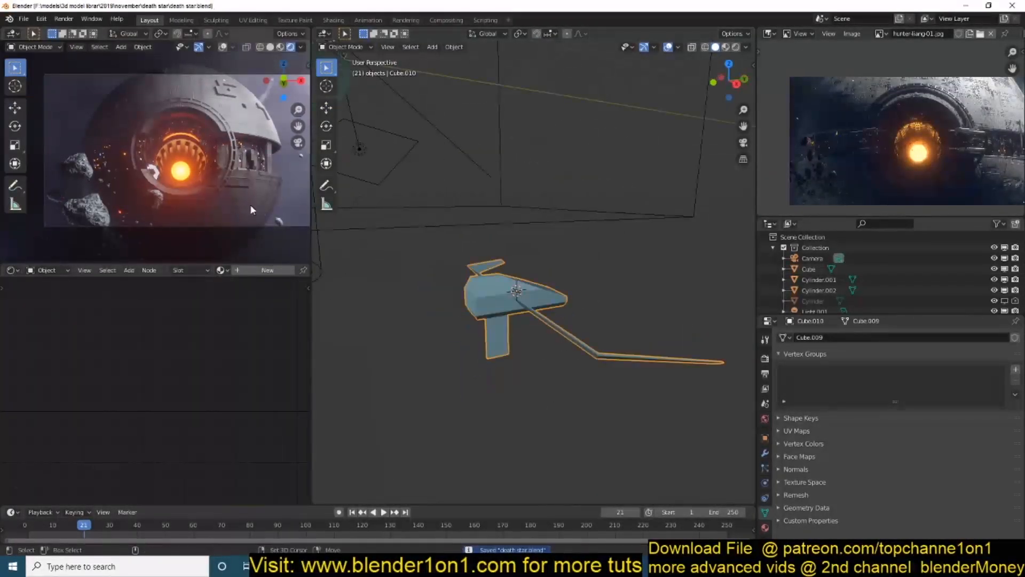
{"action": "left_click", "coordinate": [252, 213], "text": "shift"}
{"action": "left_click", "coordinate": [764, 527]}
{"action": "left_click", "coordinate": [891, 354]}
Step: Select two of the craft's faces in edit mode and inset them individually
{"action": "key", "text": "Tab"}
{"action": "middle_click_drag", "start_coordinate": [480, 313], "coordinate": [547, 295]}
{"action": "scroll", "coordinate": [534, 373], "scroll_direction": "up", "scroll_amount": 2}
{"action": "left_click", "coordinate": [495, 396]}
{"action": "left_click", "coordinate": [566, 387], "text": "shift"}
{"action": "key", "text": "i"}
{"action": "key", "text": "i"}
{"action": "left_click", "coordinate": [636, 281]}
Step: Assign Material.004 to the inset faces and save the file
{"action": "left_click", "coordinate": [809, 351]}
{"action": "left_click", "coordinate": [816, 418]}
{"action": "key", "text": "Tab"}
{"action": "scroll", "coordinate": [548, 296], "scroll_direction": "down", "scroll_amount": 5}
{"action": "key", "text": "ctrl+s"}
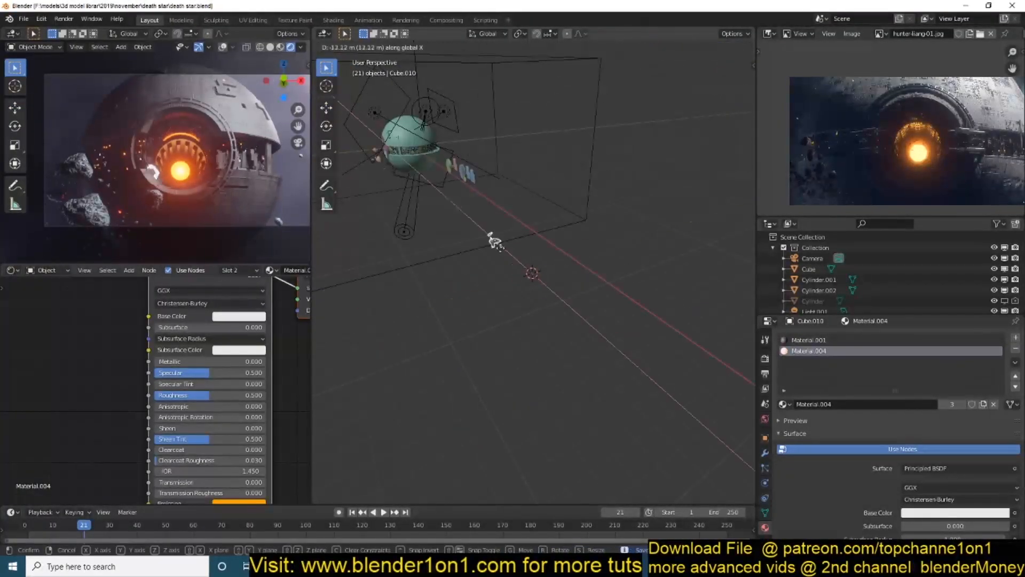
Step: Move the craft along the X axis toward the sphere and shift it along Y in front of it
{"action": "key", "text": "x"}
{"action": "left_click", "coordinate": [412, 182]}
{"action": "key", "text": "KP_Decimal"}
{"action": "left_click", "coordinate": [617, 342]}
{"action": "key", "text": "KP_Decimal"}
{"action": "key", "text": "g"}
{"action": "key", "text": "z"}
{"action": "key", "text": "y"}
{"action": "left_click", "coordinate": [625, 297]}
Step: Position the craft near the sphere using the front and side views and rescale it
{"action": "key", "text": "KP_Decimal"}
{"action": "key", "text": "KP_1"}
{"action": "key", "text": "g"}
{"action": "left_click", "coordinate": [603, 251]}
{"action": "key", "text": "KP_3"}
{"action": "key", "text": "g"}
{"action": "left_click", "coordinate": [563, 261]}
{"action": "key", "text": "KP_1"}
{"action": "scroll", "coordinate": [564, 261], "scroll_direction": "up", "scroll_amount": 4}
{"action": "key", "text": "s"}
{"action": "left_click", "coordinate": [642, 220]}
Step: Move the craft along the Y axis and duplicate it beside the original
{"action": "scroll", "coordinate": [642, 220], "scroll_direction": "up", "scroll_amount": 3}
{"action": "middle_click_drag", "start_coordinate": [642, 220], "coordinate": [606, 267]}
{"action": "key", "text": "g"}
{"action": "key", "text": "y"}
{"action": "key", "text": "shift+d"}
{"action": "left_click", "coordinate": [670, 272]}
Step: Move the duplicate craft along Y and rotate it about 23.2° around the global Y axis
{"action": "scroll", "coordinate": [668, 269], "scroll_direction": "down", "scroll_amount": 2}
{"action": "key", "text": "g"}
{"action": "key", "text": "y"}
{"action": "left_click", "coordinate": [641, 264]}
{"action": "scroll", "coordinate": [641, 264], "scroll_direction": "down", "scroll_amount": 4}
{"action": "key", "text": "r"}
{"action": "key", "text": "y"}
{"action": "left_click", "coordinate": [468, 330]}
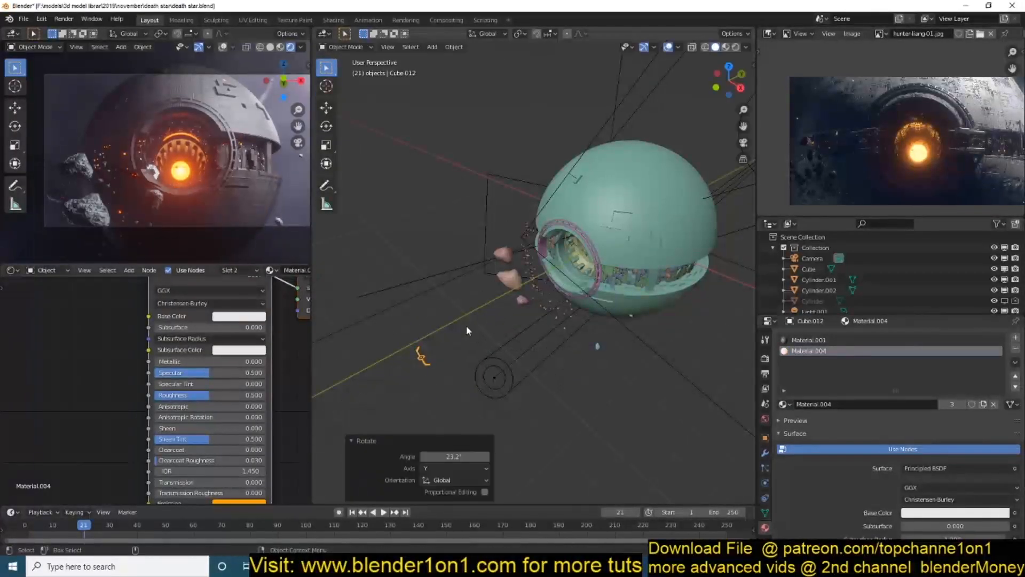
Step: Rotate the foreground craft and raise it about 0.558 m along Z
{"action": "left_click", "coordinate": [513, 345]}
{"action": "key", "text": "r"}
{"action": "key", "text": "Return"}
{"action": "middle_click_drag", "start_coordinate": [582, 286], "coordinate": [601, 253]}
{"action": "key", "text": "g"}
{"action": "key", "text": "z"}
{"action": "left_click", "coordinate": [601, 253]}
Step: Create a linked duplicate of the craft along its local Y axis, reposition it in the front view, and save the file
{"action": "key", "text": "alt+d"}
{"action": "key", "text": "y"}
{"action": "key", "text": "y"}
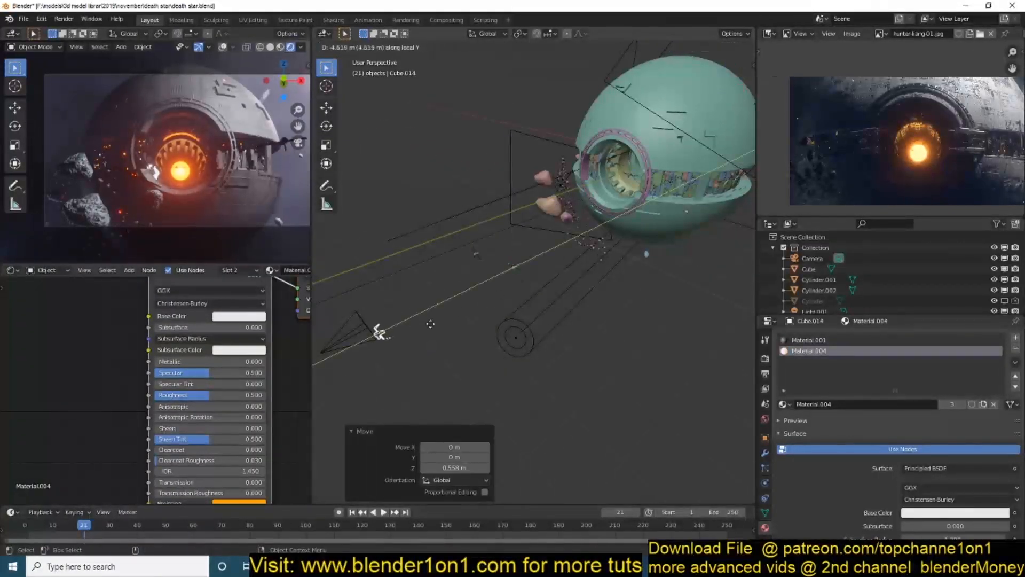
{"action": "left_click", "coordinate": [579, 283]}
{"action": "key", "text": "KP_1"}
{"action": "key", "text": "g"}
{"action": "left_click", "coordinate": [596, 286]}
{"action": "key", "text": "ctrl+s"}
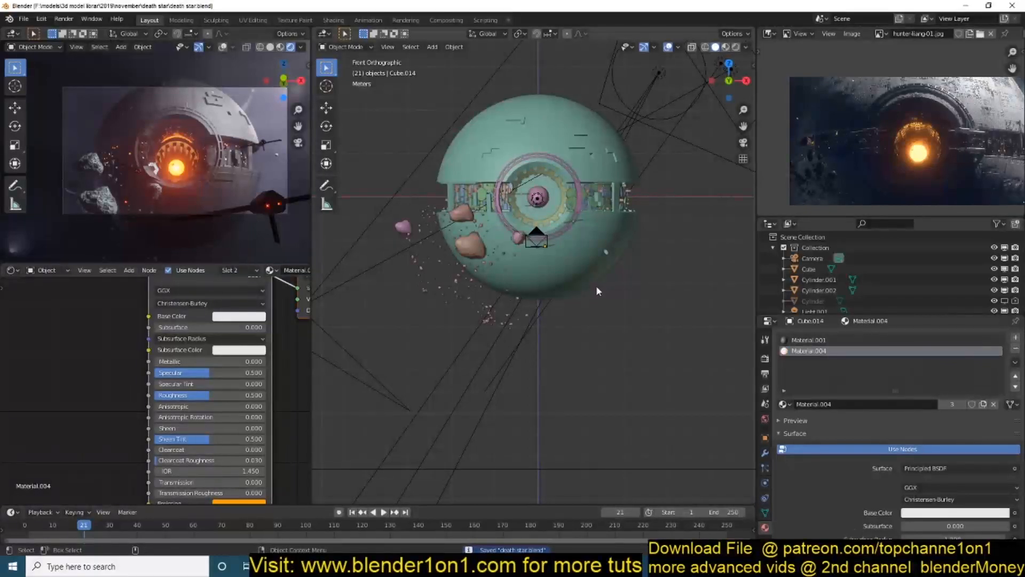
Step: Place another copy of the craft at the bore opening beside the toothed ring
{"action": "middle_click_drag", "start_coordinate": [596, 285], "coordinate": [451, 373]}
{"action": "scroll", "coordinate": [450, 372], "scroll_direction": "up", "scroll_amount": 4}
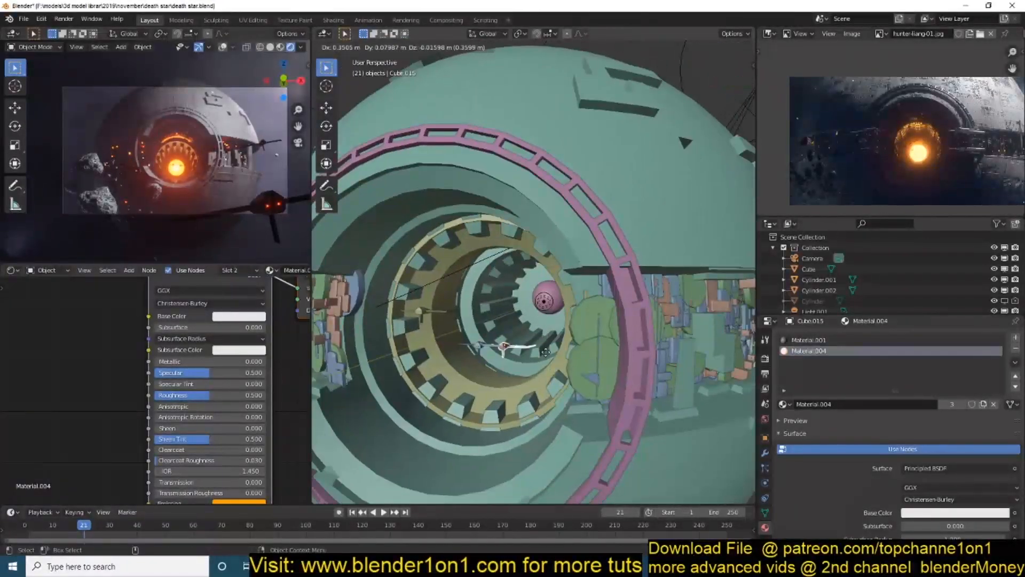
{"action": "left_click", "coordinate": [531, 377]}
{"action": "key", "text": "g"}
{"action": "left_click", "coordinate": [532, 377]}
{"action": "key", "text": "alt+a"}
Step: Set the emission colour of Material.004 to yellow and save the file
{"action": "mouse_move", "coordinate": [528, 307]}
{"action": "middle_mouse_down"}
{"action": "mouse_move", "coordinate": [518, 316]}
{"action": "mouse_move", "coordinate": [529, 310]}
{"action": "middle_mouse_up"}
{"action": "key", "text": "ctrl+s"}
{"action": "scroll", "coordinate": [922, 479], "scroll_direction": "down", "scroll_amount": 8}
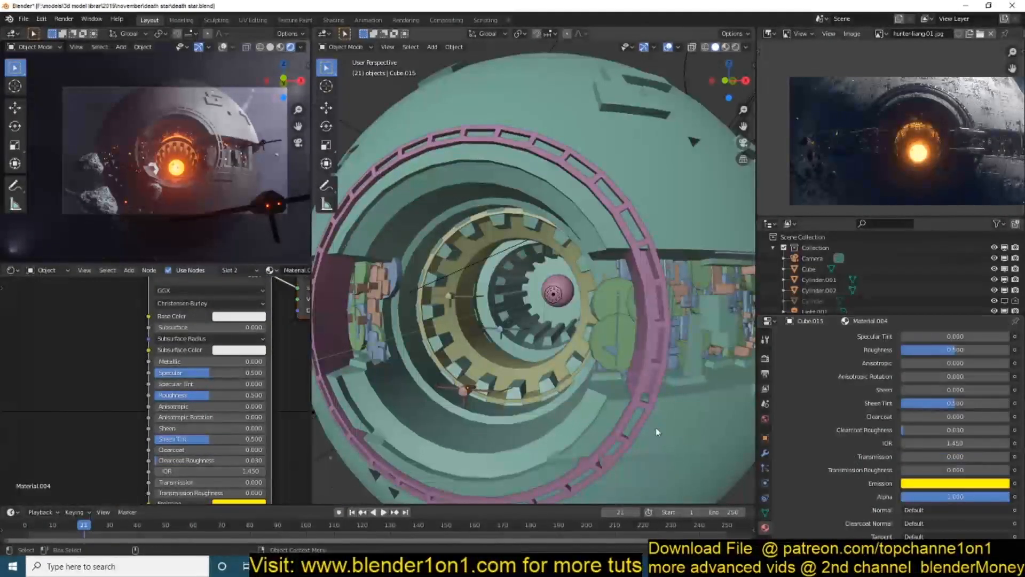
{"action": "left_click", "coordinate": [426, 141]}
{"action": "scroll", "coordinate": [450, 145], "scroll_direction": "down", "scroll_amount": 5}
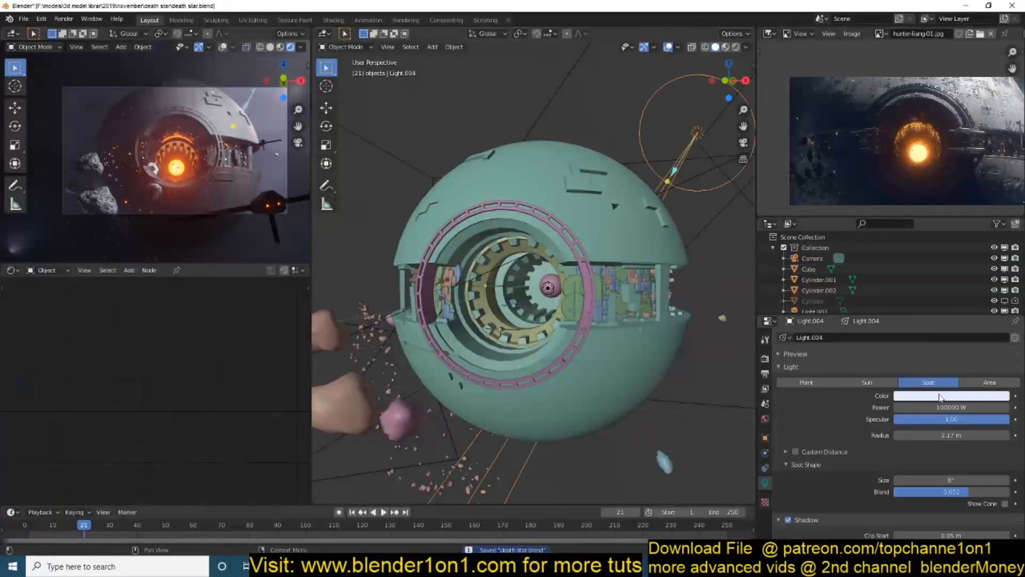
{"action": "left_click", "coordinate": [549, 435]}
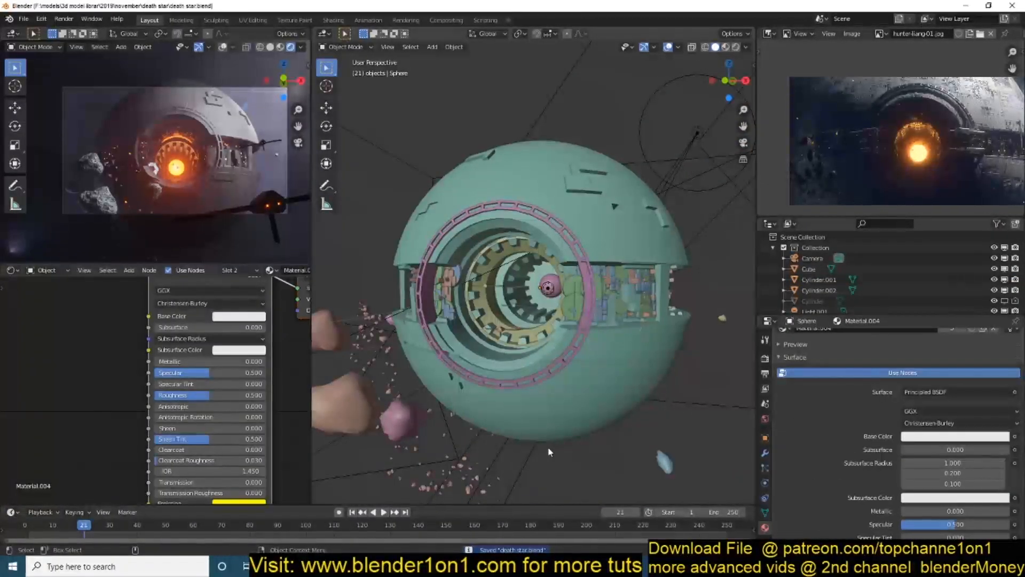
{"action": "scroll", "coordinate": [548, 452], "scroll_direction": "down", "scroll_amount": 5}
Step: Animate the camera from frame 0 to frame 251, moving it along Y toward the sphere and adjusting its height along Z
{"action": "left_click", "coordinate": [406, 359]}
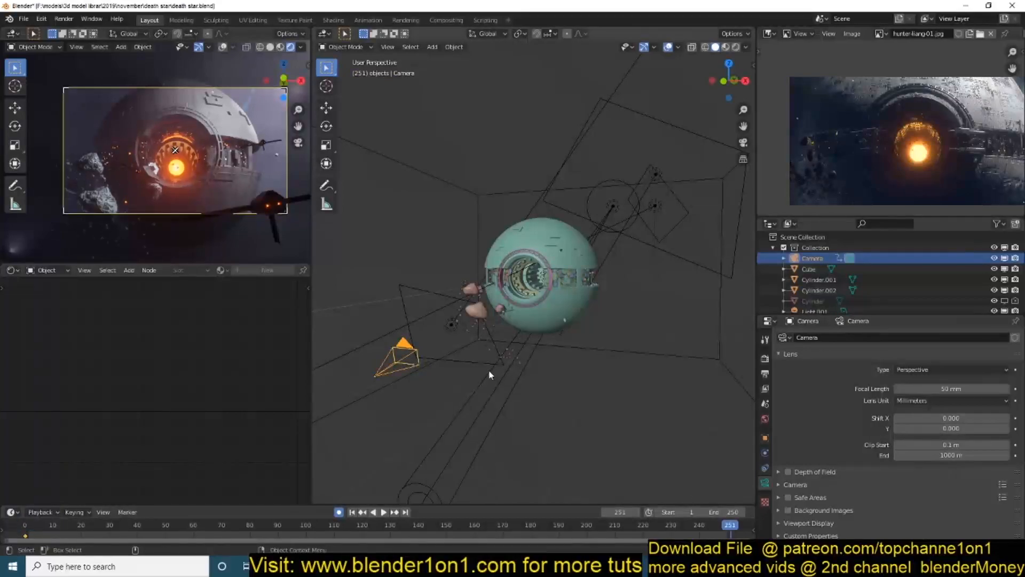
{"action": "key", "text": "g"}
{"action": "key", "text": "y"}
{"action": "left_click", "coordinate": [582, 323]}
{"action": "key", "text": "g"}
{"action": "key", "text": "z"}
{"action": "left_click", "coordinate": [579, 305]}
Step: Examine the toothed bore cylinder's Material.005 settings and play back the animation
{"action": "scroll", "coordinate": [555, 293], "scroll_direction": "up", "scroll_amount": 6}
{"action": "left_click", "coordinate": [499, 299]}
{"action": "scroll", "coordinate": [828, 413], "scroll_direction": "down", "scroll_amount": 3}
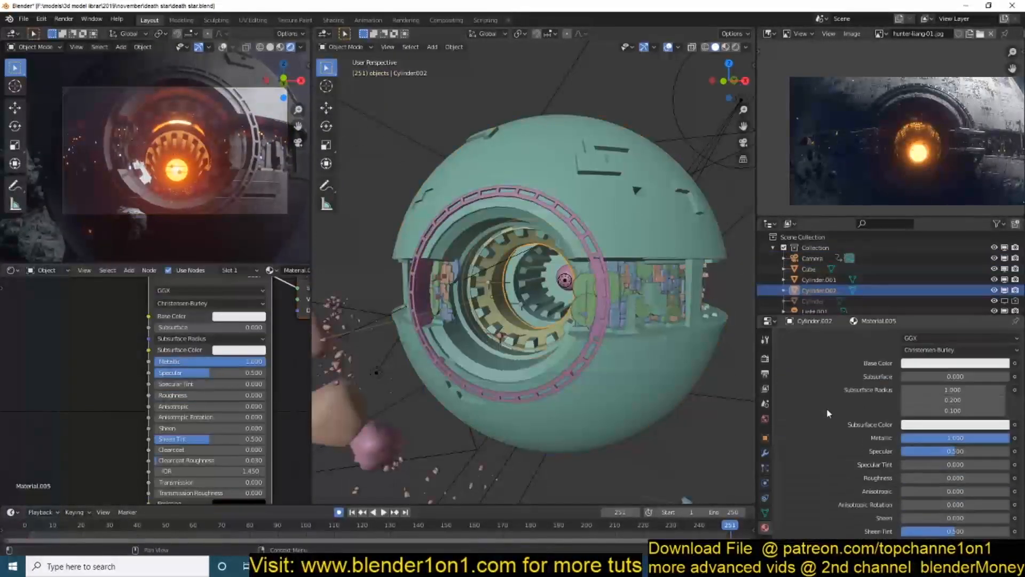
{"action": "key", "text": "space"}
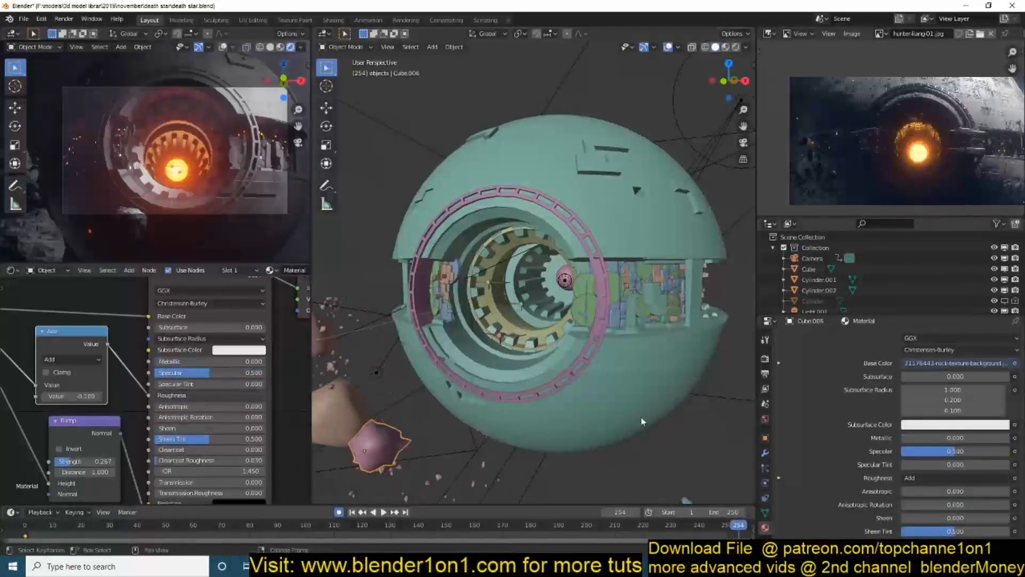
Step: Move the small pink asteroid at frame 254 to animate its drift and play back the animation
{"action": "key", "text": "g"}
{"action": "left_click", "coordinate": [460, 331]}
{"action": "middle_click_drag", "start_coordinate": [406, 320], "coordinate": [459, 332]}
{"action": "left_click", "coordinate": [427, 320]}
{"action": "key", "text": "space"}
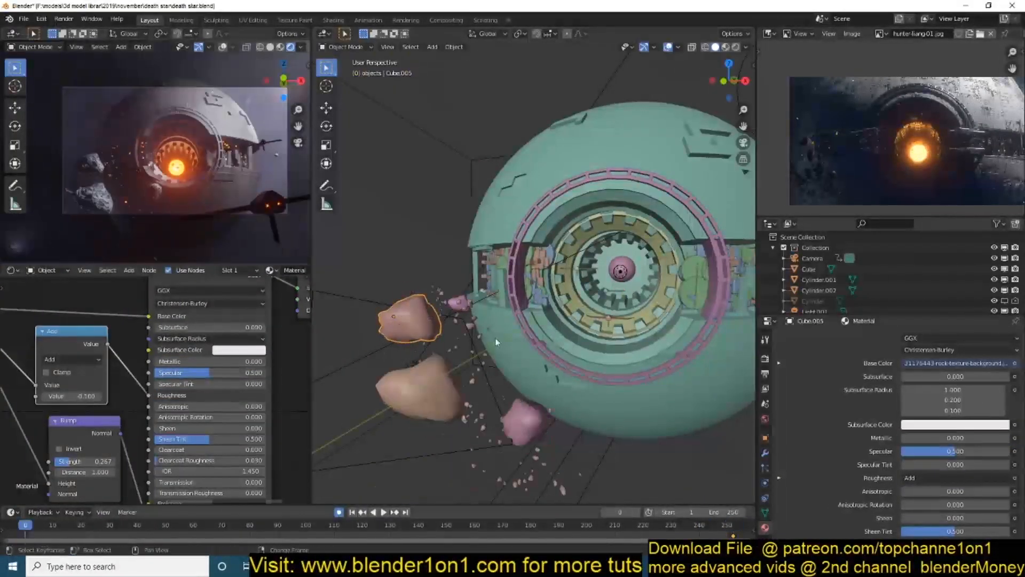
Step: Move the upper asteroid at frame 0 and give it free trackball rotations
{"action": "key", "text": "g"}
{"action": "left_click", "coordinate": [406, 309]}
{"action": "key", "text": "r"}
{"action": "key", "text": "r"}
{"action": "left_click", "coordinate": [420, 267]}
{"action": "key", "text": "r"}
{"action": "key", "text": "r"}
{"action": "left_click", "coordinate": [566, 256]}
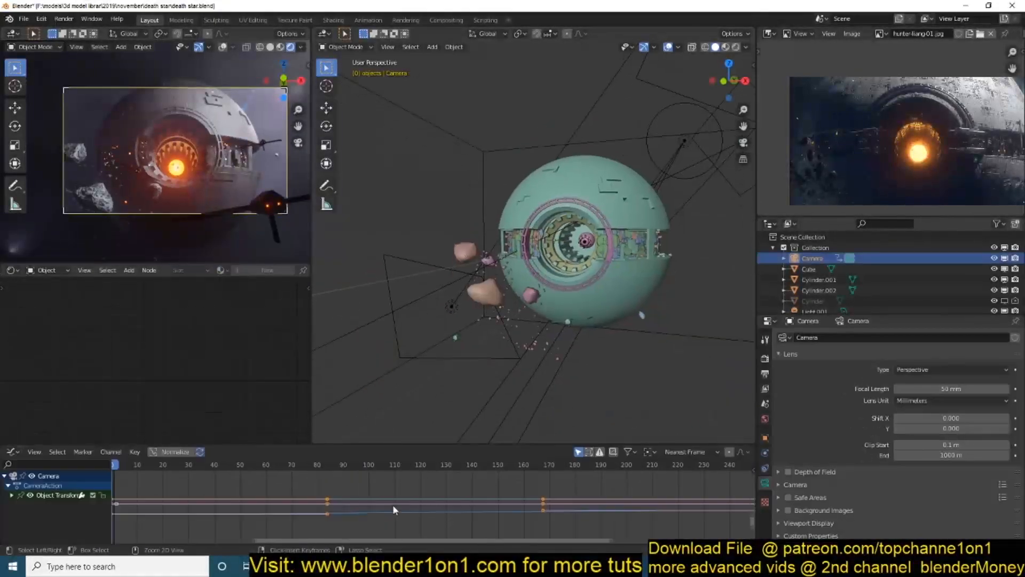
Step: Open the F-curve options for the camera's keyframes in the Graph Editor
{"action": "right_click", "coordinate": [395, 510]}
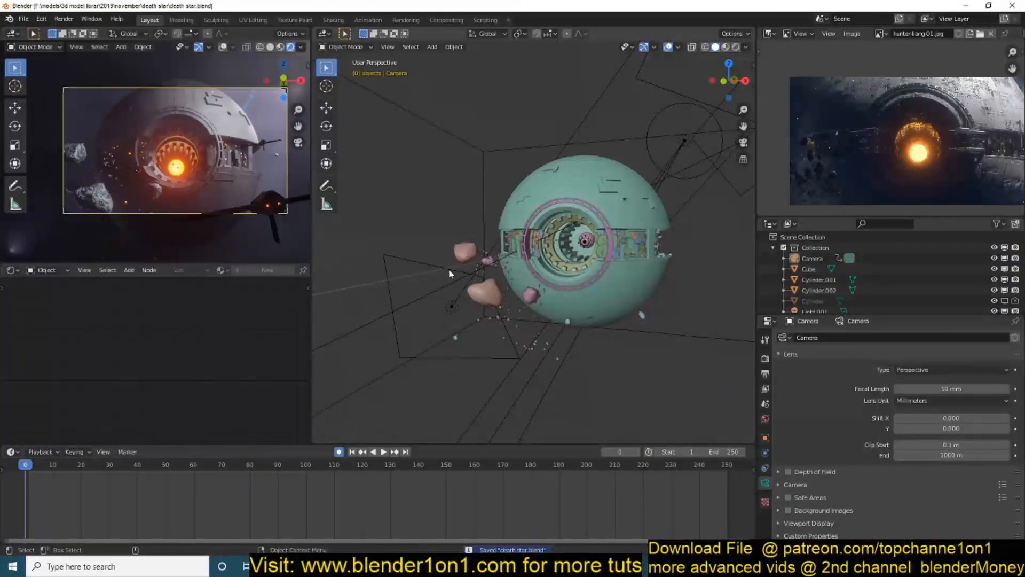
Step: Animate the foreground craft up to frame 79, moving it about -13.9 m along its local Y axis
{"action": "left_click", "coordinate": [456, 337]}
{"action": "key", "text": "g"}
{"action": "left_click", "coordinate": [479, 311]}
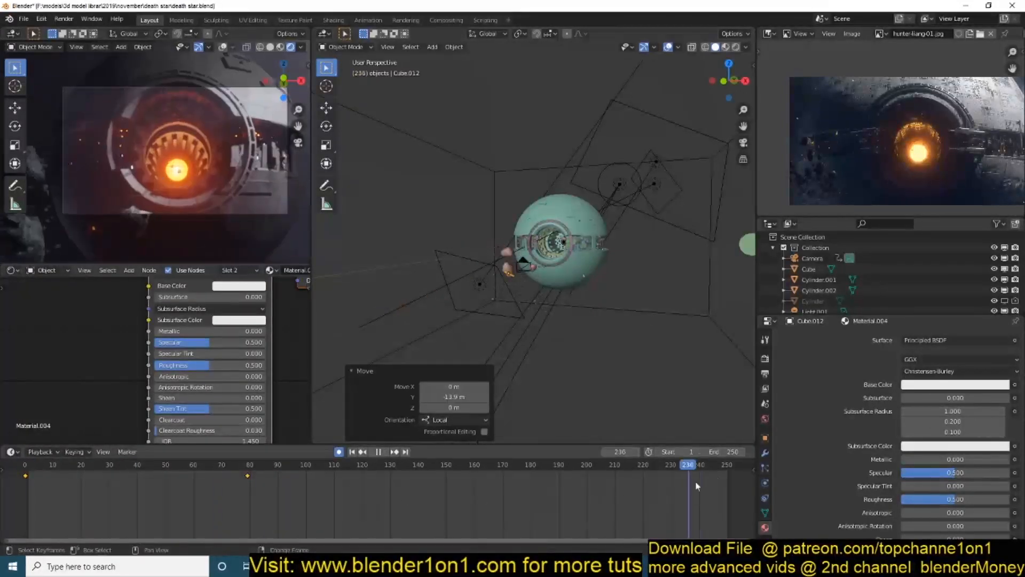
Step: Keyframe the foreground craft at frame 250 in front of the bore, moving it along Y and adjusting it in front view, and save
{"action": "key", "text": "g"}
{"action": "key", "text": "y"}
{"action": "left_click", "coordinate": [592, 281]}
{"action": "key", "text": "KP_1"}
{"action": "key", "text": "g"}
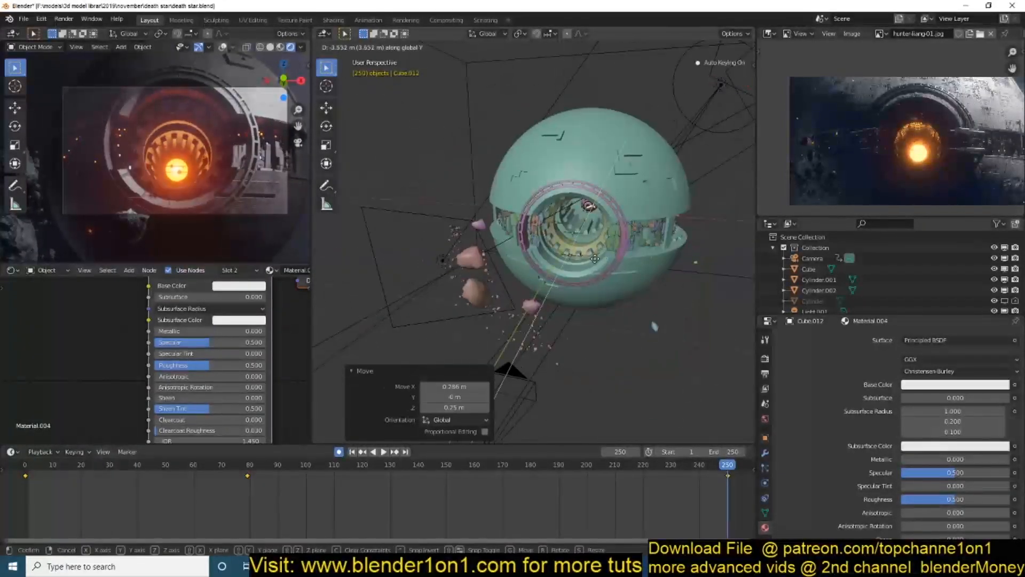
{"action": "key", "text": "ctrl+s"}
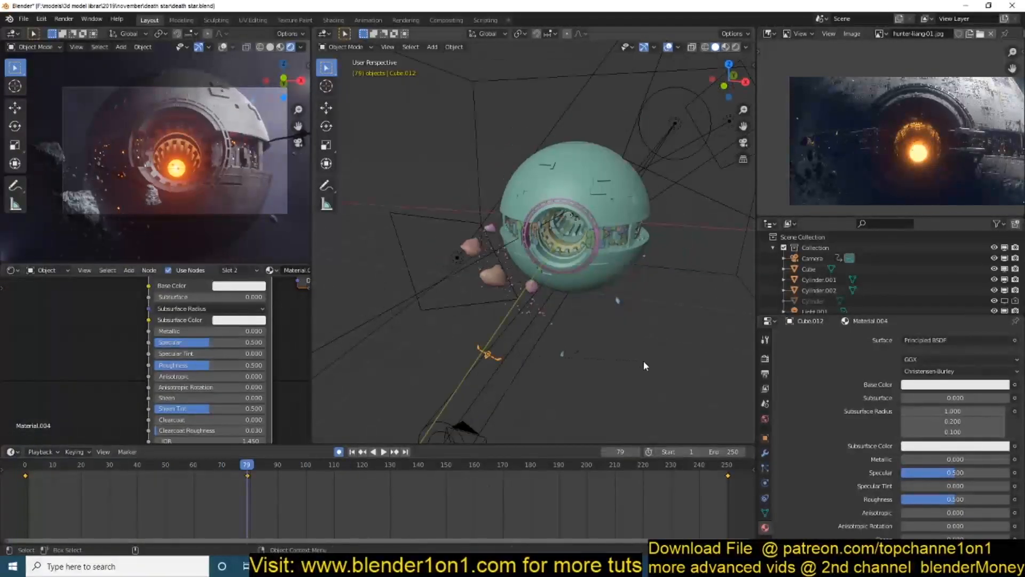
Step: Rotate the foreground craft about the Y axis at frame 79
{"action": "key", "text": "r"}
{"action": "key", "text": "y"}
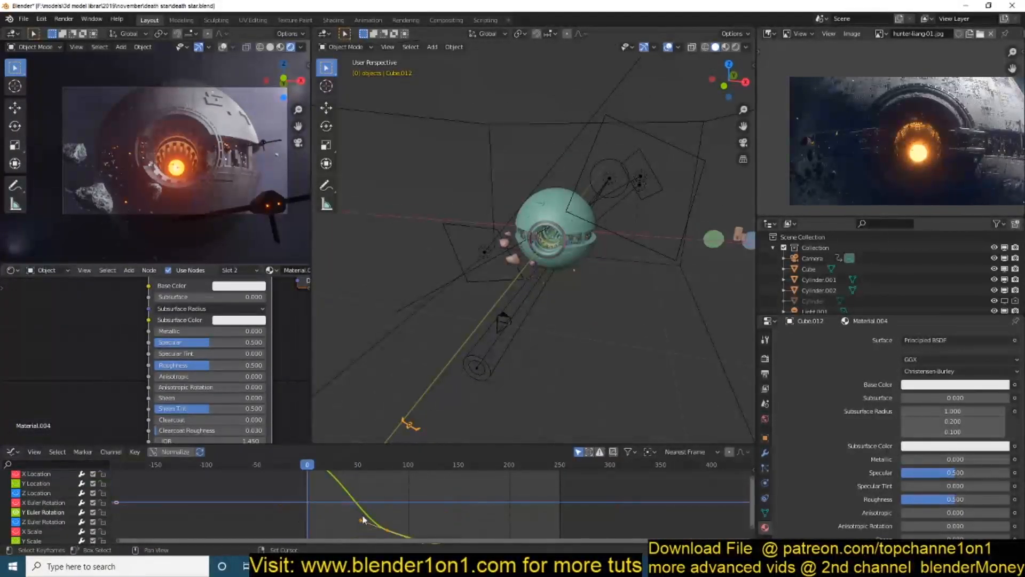
Step: Isolate the craft's Y Euler Rotation curve, move its frame 79 keyframe, and preview the animation
{"action": "key", "text": "shift+h"}
{"action": "scroll", "coordinate": [336, 518], "scroll_direction": "down", "scroll_amount": 7}
{"action": "key", "text": "g"}
{"action": "left_click", "coordinate": [406, 508]}
{"action": "key", "text": "space"}
{"action": "key", "text": "Escape"}
Step: Move the frame 0 keyframe of the Y Euler Rotation curve vertically and play back the result
{"action": "scroll", "coordinate": [358, 479], "scroll_direction": "down", "scroll_amount": 5}
{"action": "key", "text": "g"}
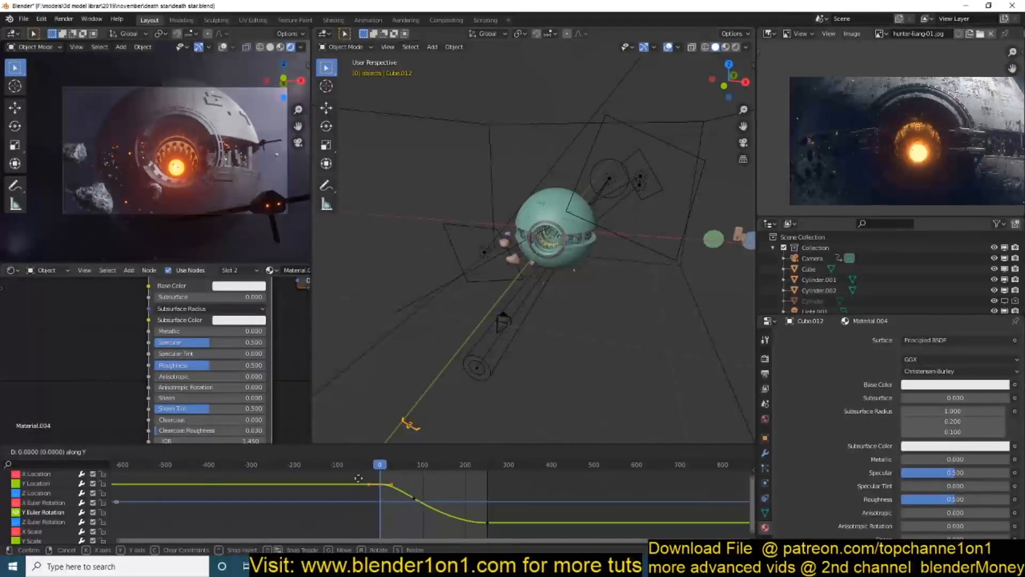
{"action": "left_click", "coordinate": [417, 488]}
{"action": "key", "text": "space"}
{"action": "key", "text": "Escape"}
Step: Set the shadow cube size to 256px with high bitdepth, save as death star1.blend, and play the animation
{"action": "left_click", "coordinate": [764, 359]}
{"action": "scroll", "coordinate": [806, 481], "scroll_direction": "down", "scroll_amount": 4}
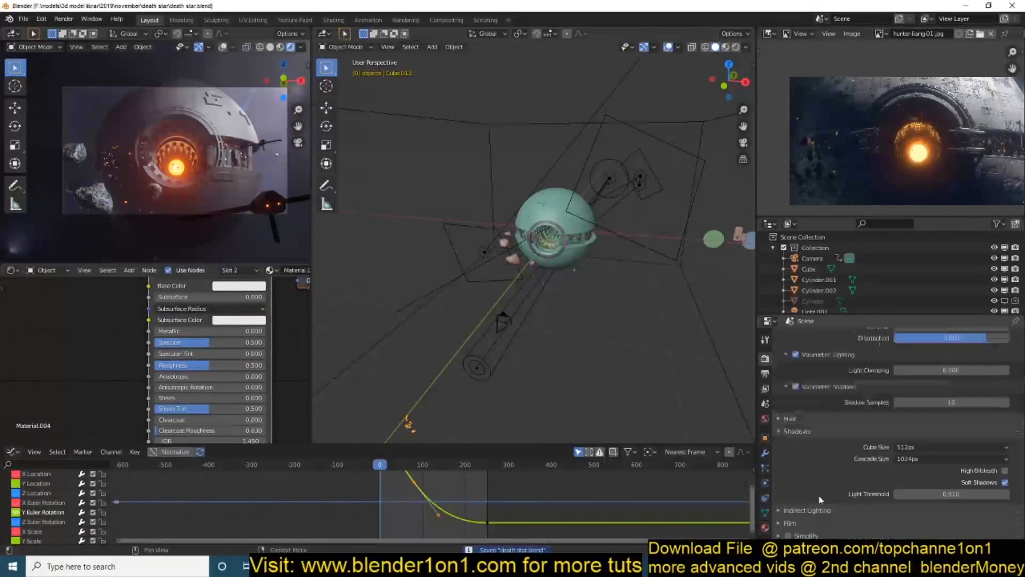
{"action": "left_click", "coordinate": [612, 385]}
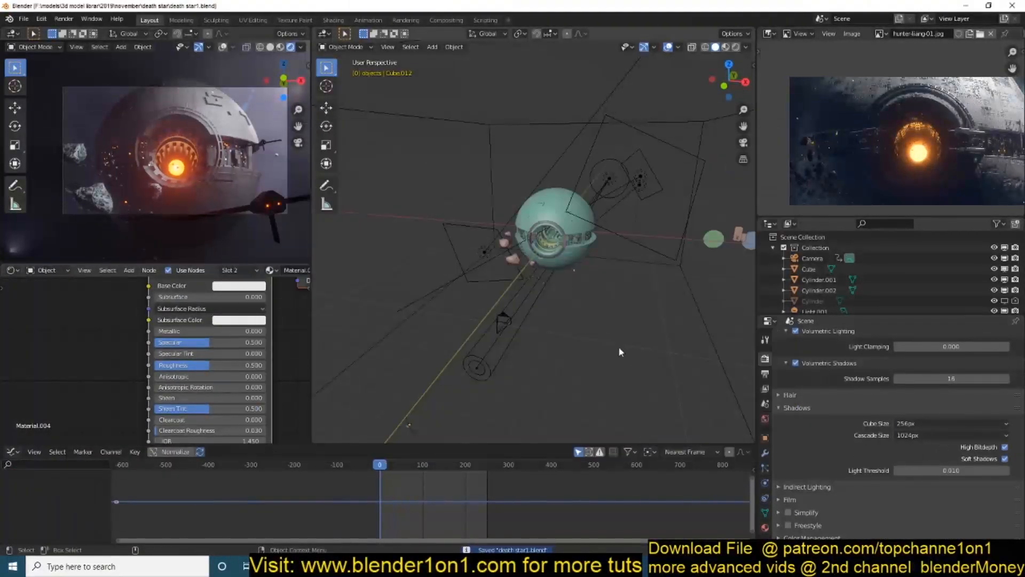
{"action": "key", "text": "space"}
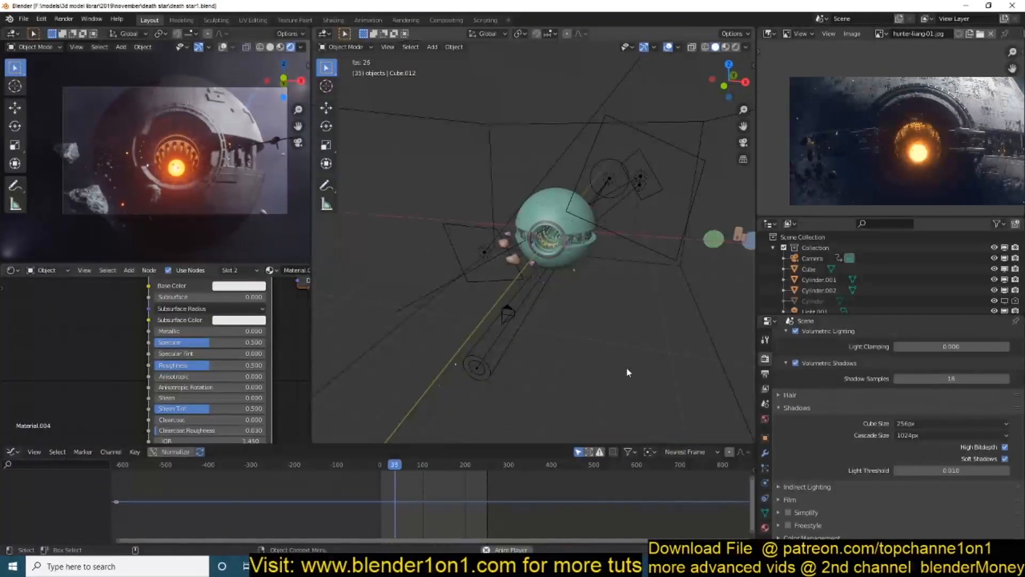
{"action": "key", "text": "Escape"}
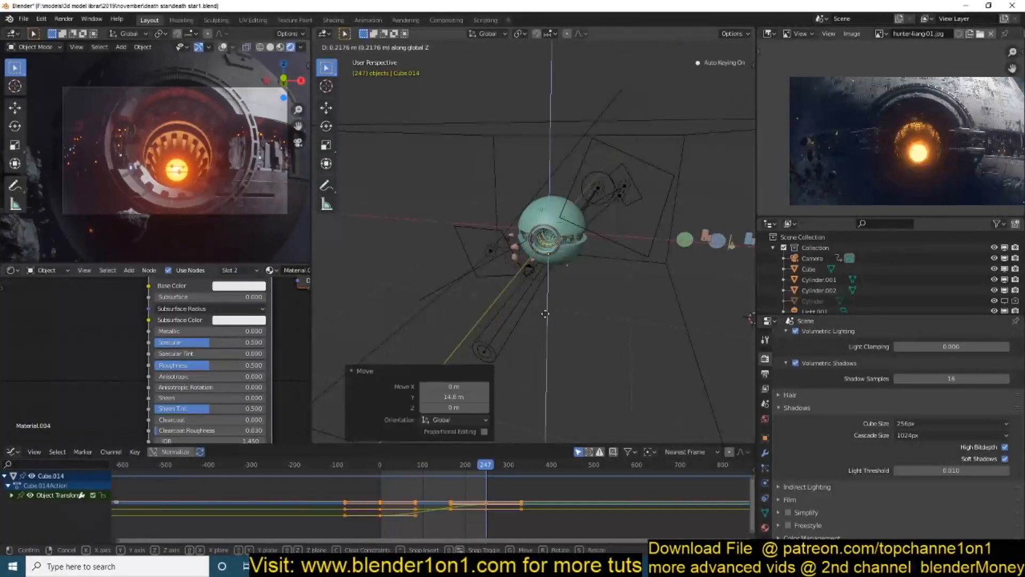
Step: At frame 247, move the craft Cube.014 about 14.8 m along Y and 2.37 m along Z, and rotate it in front view
{"action": "scroll", "coordinate": [585, 303], "scroll_direction": "up", "scroll_amount": 5}
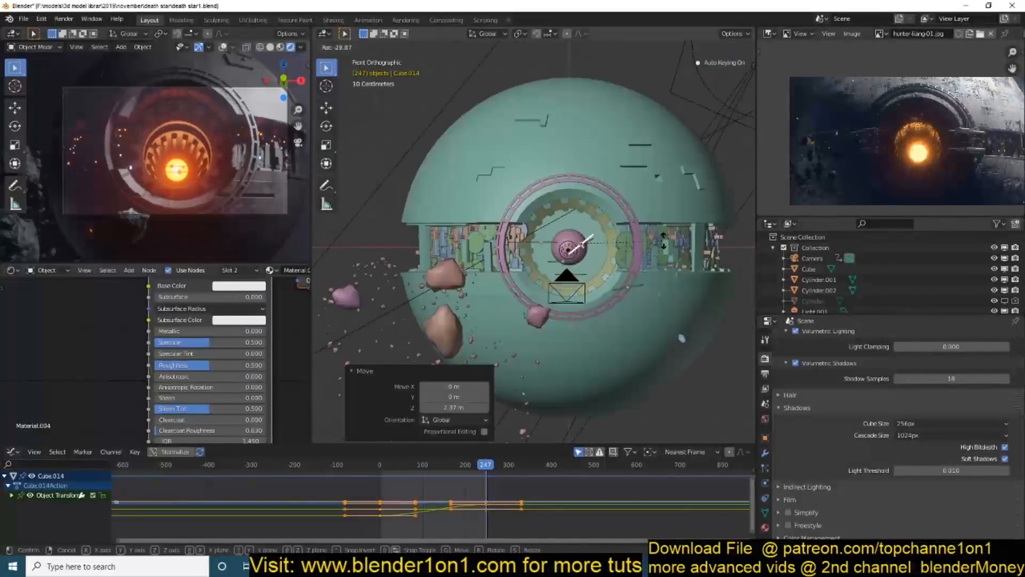
{"action": "left_click", "coordinate": [538, 356]}
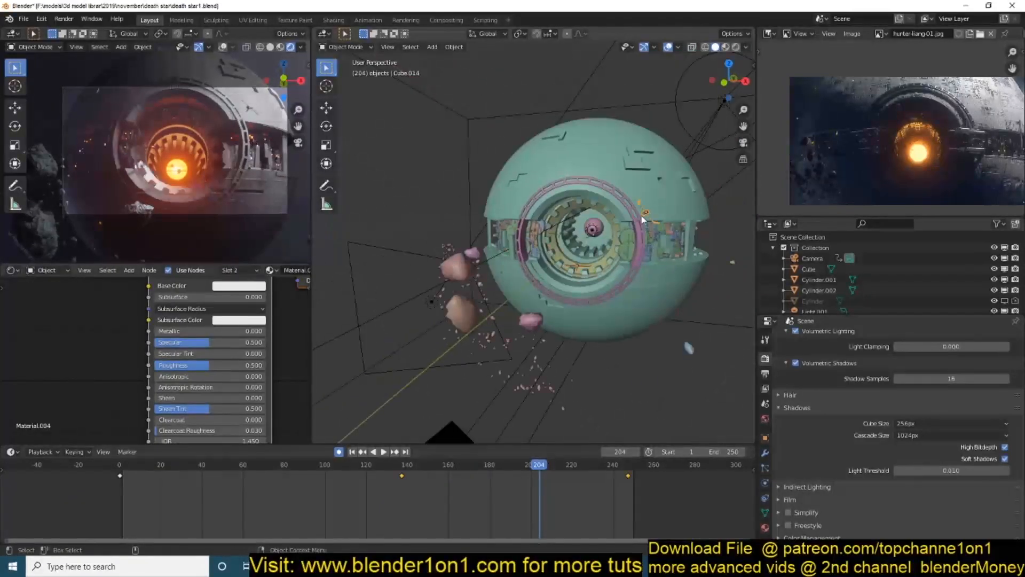
Step: Adjust the frame 137 keyframe on the green curve of Cube.014 in the maximized Graph Editor
{"action": "key", "text": "ctrl+Tab"}
{"action": "key", "text": "ctrl+space"}
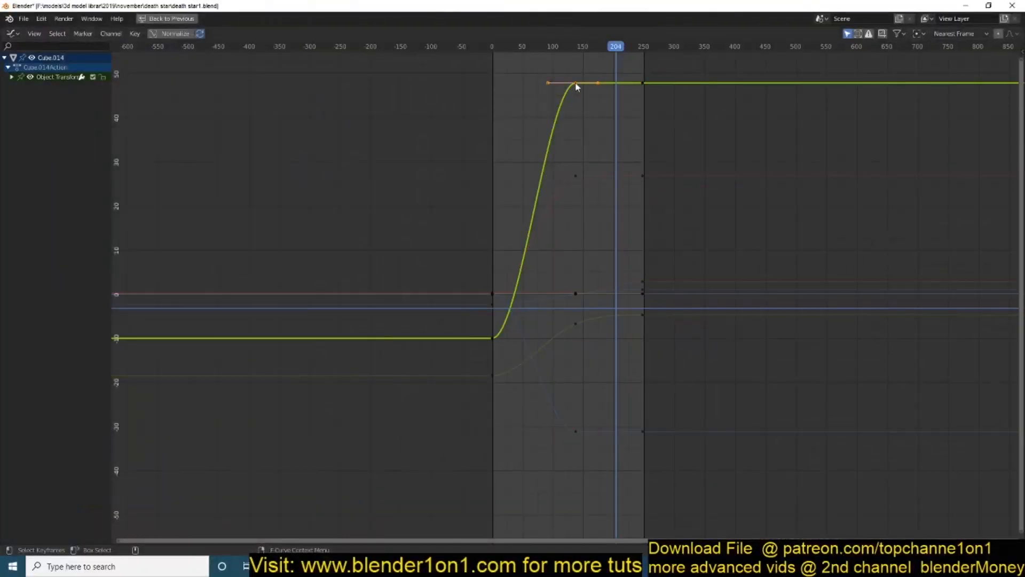
{"action": "key", "text": "ctrl+space"}
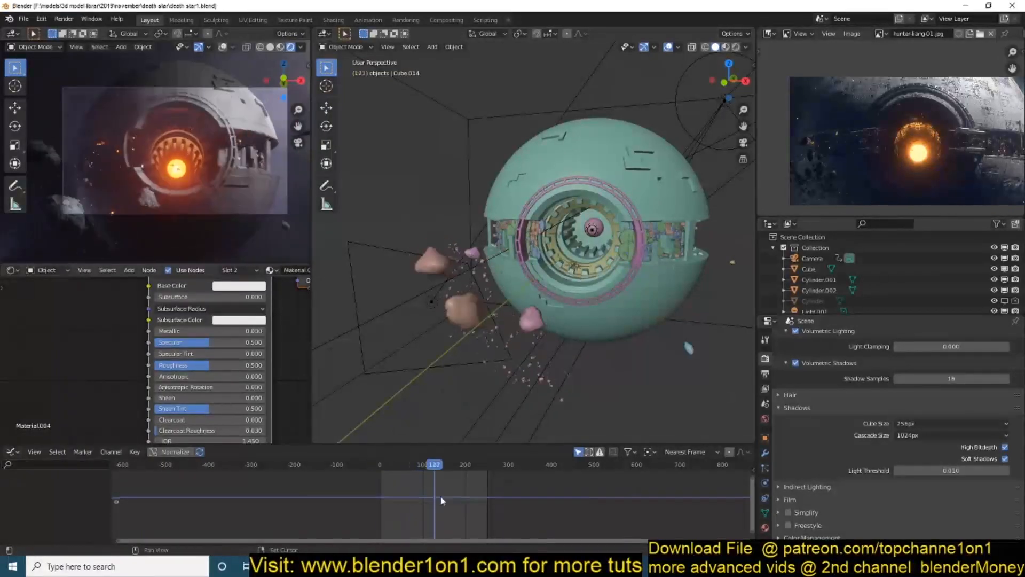
Step: Edit the blue curve of Cube.014 around frame 137 and scrub through the motion to check it
{"action": "right_click_drag", "start_coordinate": [438, 501], "coordinate": [424, 491], "text": "shift"}
{"action": "left_click", "coordinate": [192, 137]}
{"action": "left_click", "coordinate": [439, 528]}
{"action": "scroll", "coordinate": [463, 525], "scroll_direction": "up", "scroll_amount": 3}
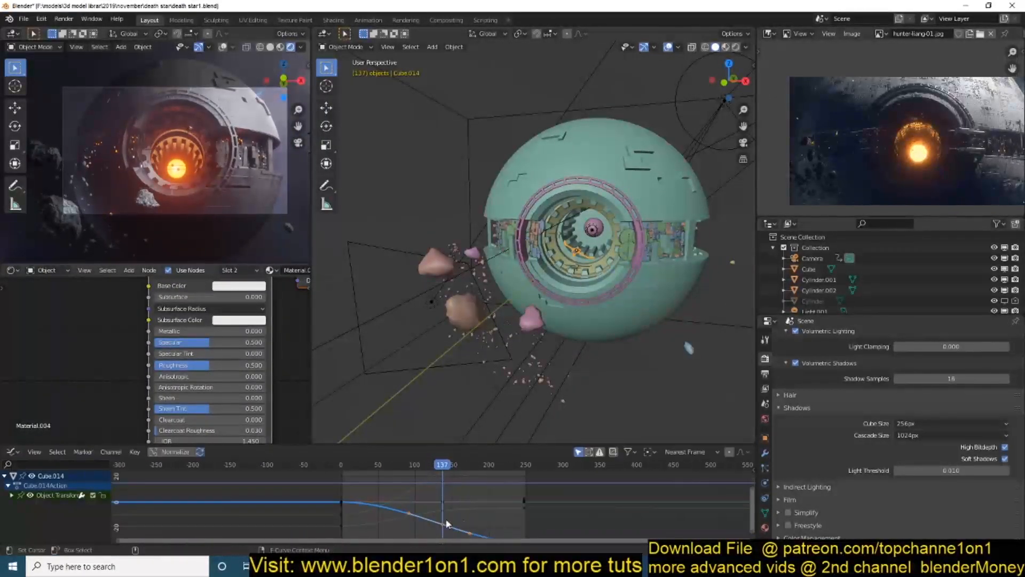
{"action": "right_click_drag", "start_coordinate": [477, 515], "coordinate": [420, 508], "text": "shift"}
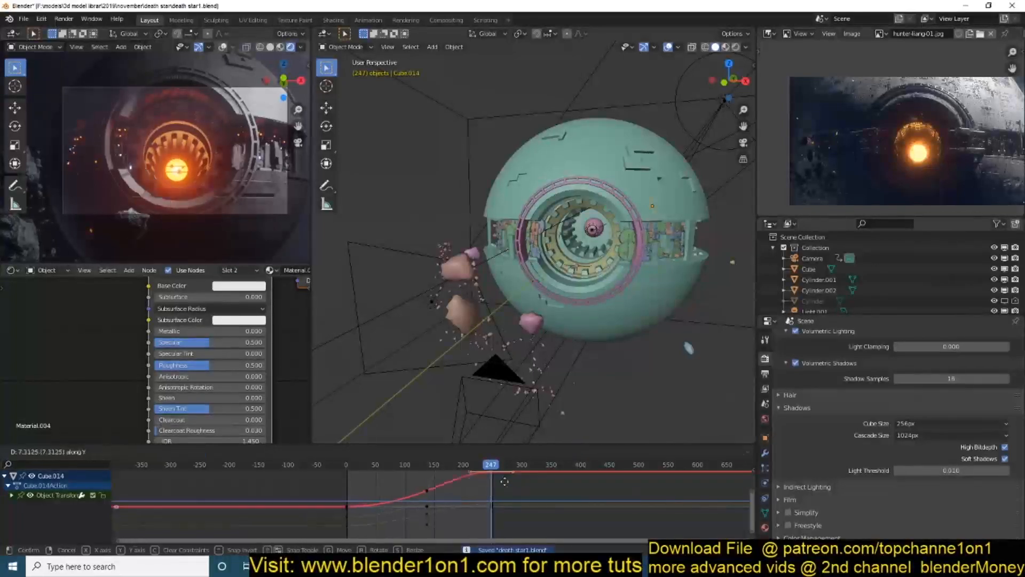
Step: Raise the X Location keyframe of Cube.014 at frame 247, preview the animation, and save the file
{"action": "scroll", "coordinate": [69, 529], "scroll_direction": "up", "scroll_amount": 4}
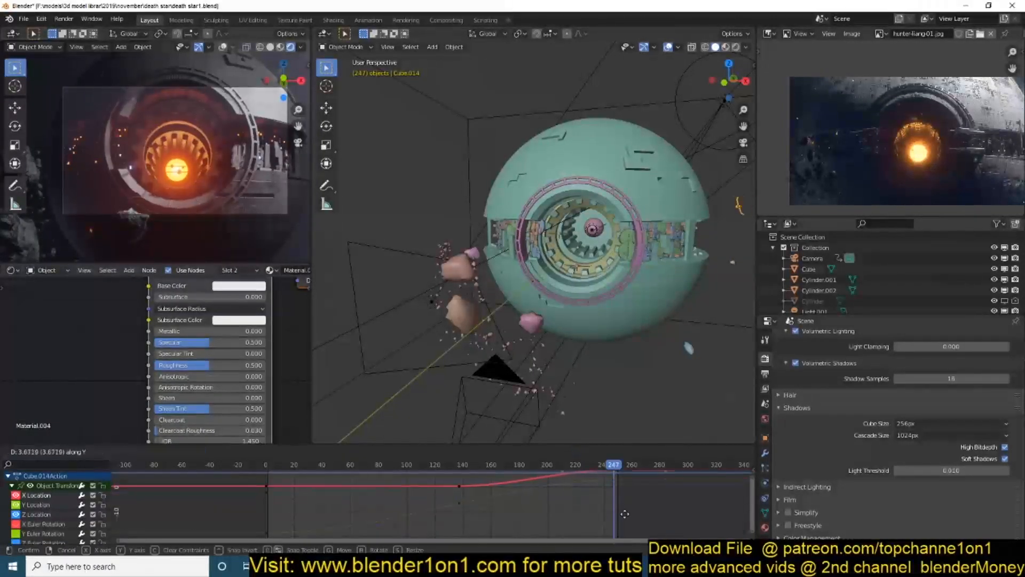
{"action": "left_click", "coordinate": [625, 508]}
{"action": "key", "text": "space"}
{"action": "key", "text": "space"}
{"action": "key", "text": "ctrl+s"}
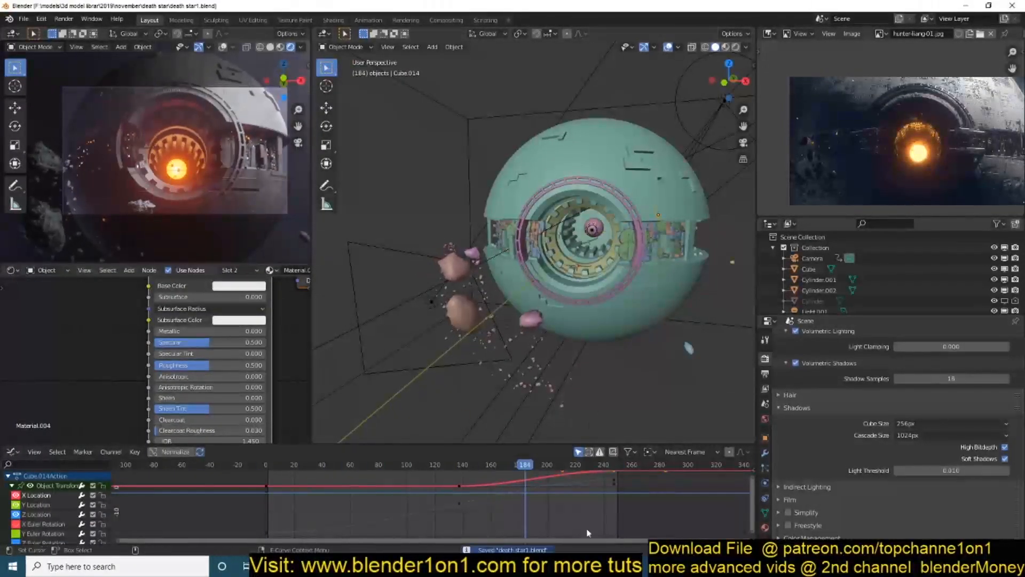
Step: Adjust the Y Location curve's end keyframe for Cube.014 and scrub through the animation
{"action": "scroll", "coordinate": [522, 491], "scroll_direction": "down", "scroll_amount": 3}
{"action": "left_click", "coordinate": [559, 503]}
{"action": "key", "text": "space"}
{"action": "left_click", "coordinate": [548, 489]}
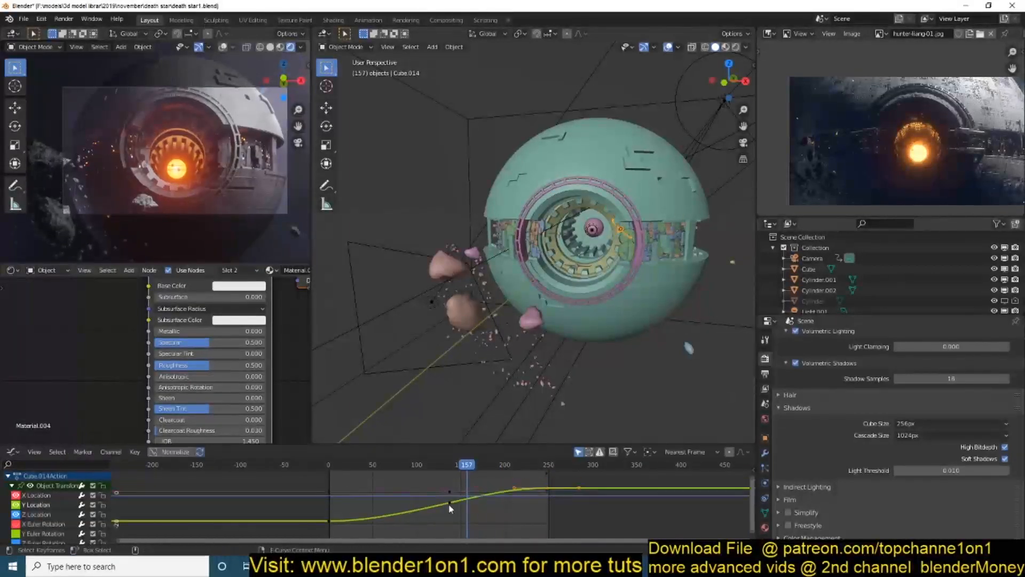
{"action": "left_click", "coordinate": [554, 507]}
{"action": "right_click_drag", "start_coordinate": [502, 502], "coordinate": [329, 527], "text": "shift"}
Step: Animate the ring Cylinder.001 rotating about the Y axis at frame 251 and change its keyframe handle type
{"action": "left_click", "coordinate": [510, 333]}
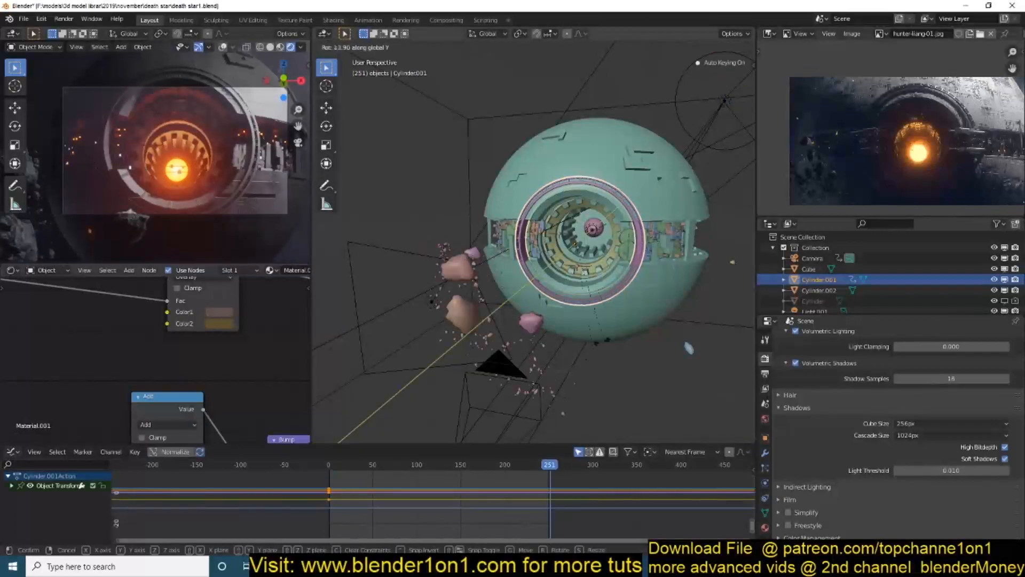
{"action": "key", "text": "v"}
{"action": "left_click", "coordinate": [509, 515]}
{"action": "key", "text": "space"}
Step: Play and scrub through the ring's rotation animation and save the file
{"action": "left_click", "coordinate": [451, 354]}
{"action": "left_click", "coordinate": [638, 223]}
{"action": "key", "text": "space"}
{"action": "middle_click_drag", "start_coordinate": [539, 481], "coordinate": [526, 508], "text": "ctrl"}
{"action": "right_click_drag", "start_coordinate": [526, 508], "coordinate": [296, 518], "text": "shift"}
{"action": "key", "text": "space"}
{"action": "left_click", "coordinate": [455, 375]}
{"action": "key", "text": "ctrl+s"}
Step: Unhide the Cylinder object at the bore, try to rotate it about Y at frame 254, hide it again, and save
{"action": "key", "text": "space"}
{"action": "left_click", "coordinate": [587, 335]}
{"action": "middle_click_drag", "start_coordinate": [589, 346], "coordinate": [586, 354]}
{"action": "left_click", "coordinate": [586, 355]}
{"action": "left_click", "coordinate": [1004, 300]}
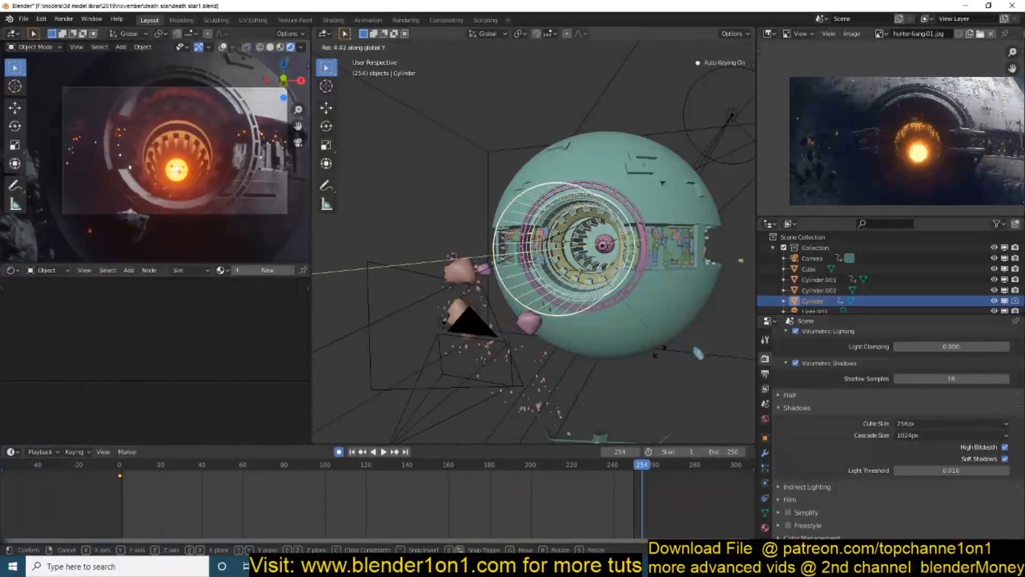
{"action": "key", "text": "Escape"}
{"action": "left_click", "coordinate": [610, 500]}
{"action": "left_click", "coordinate": [1005, 300]}
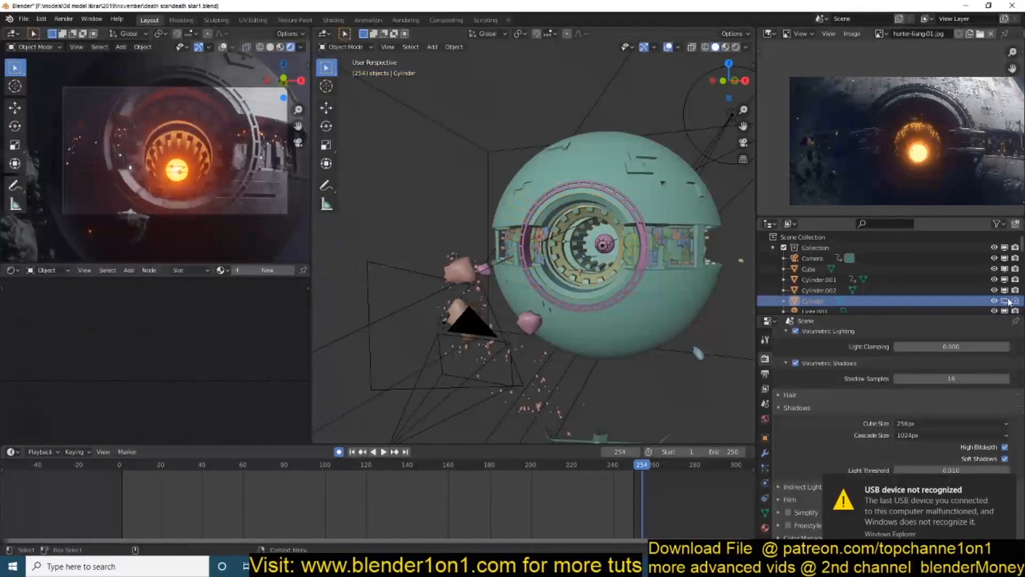
{"action": "key", "text": "ctrl+s"}
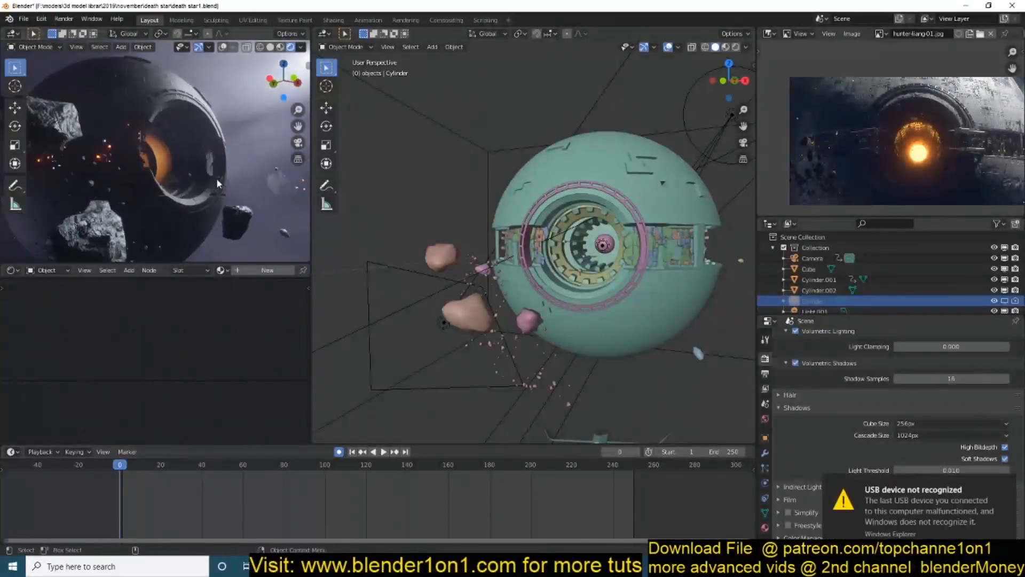
Step: Select the cluster of small detail objects beside the sphere, reposition it in top view, and save the file
{"action": "key", "text": "KP_0"}
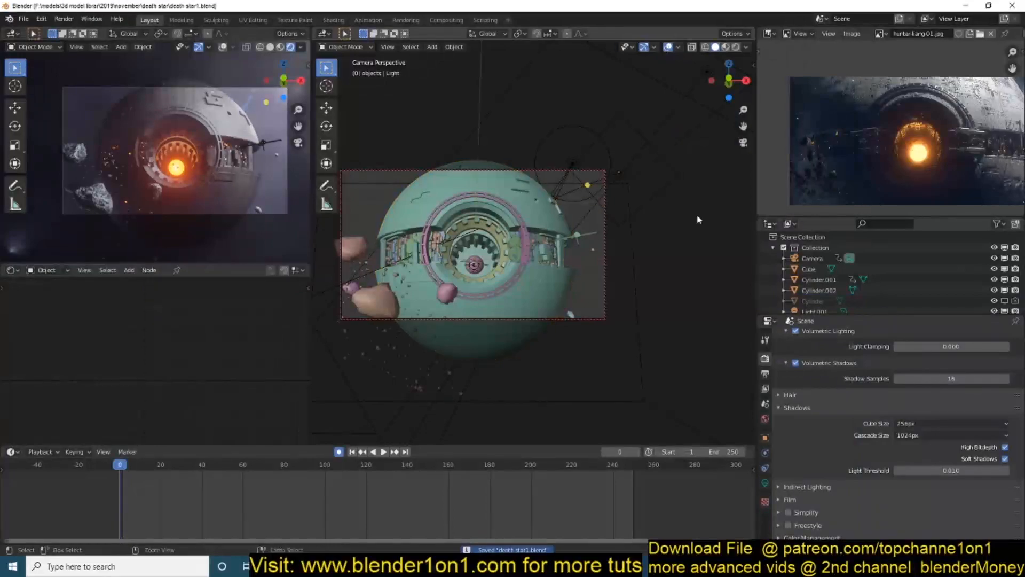
{"action": "middle_click_drag", "start_coordinate": [697, 219], "coordinate": [642, 309]}
{"action": "left_click_drag", "start_coordinate": [689, 315], "coordinate": [584, 251]}
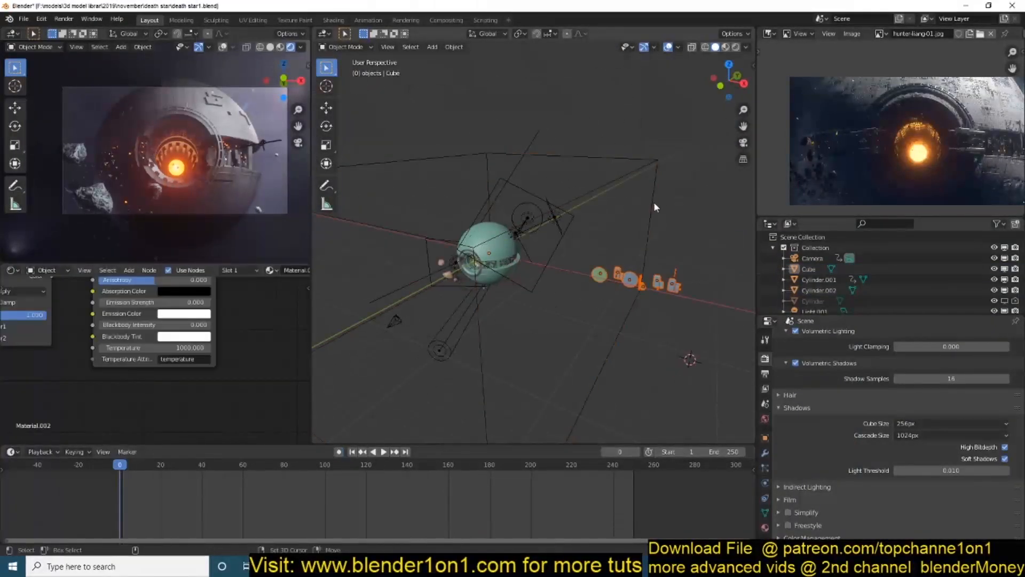
{"action": "key", "text": "KP_7"}
{"action": "key", "text": "g"}
{"action": "left_click", "coordinate": [593, 408]}
{"action": "scroll", "coordinate": [590, 296], "scroll_direction": "down", "scroll_amount": 1}
{"action": "key", "text": "ctrl+s"}
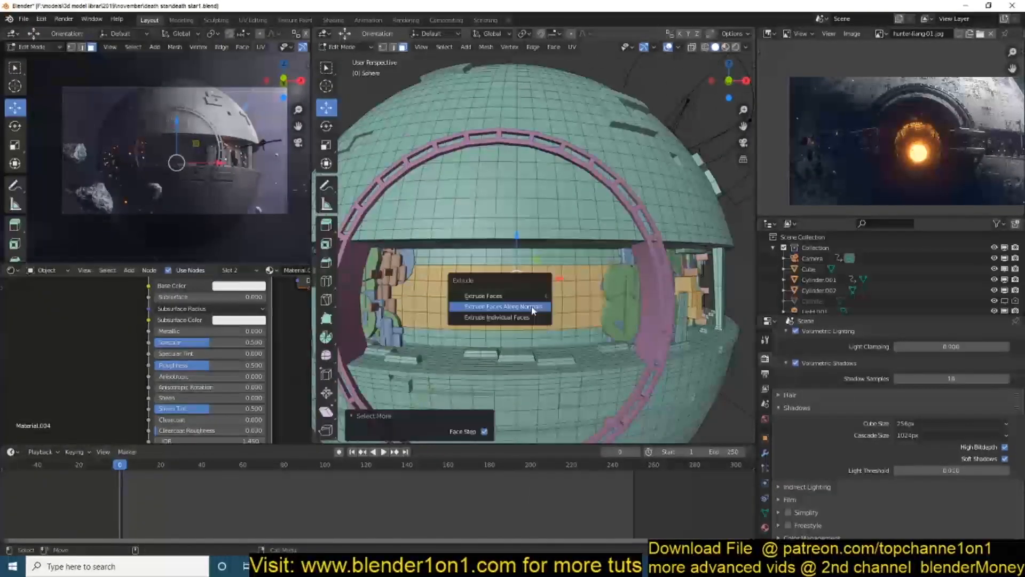
Step: Extrude the sphere's selected trench faces along their normals and set Sphere.002's hair particle number to 165
{"action": "left_click", "coordinate": [532, 310]}
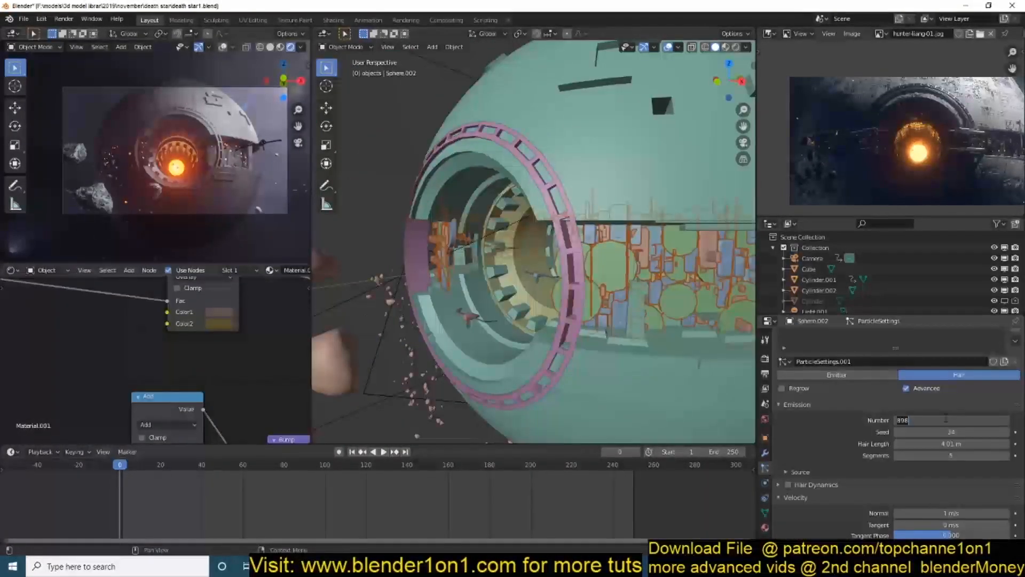
{"action": "type", "text": "165"}
{"action": "key", "text": "Return"}
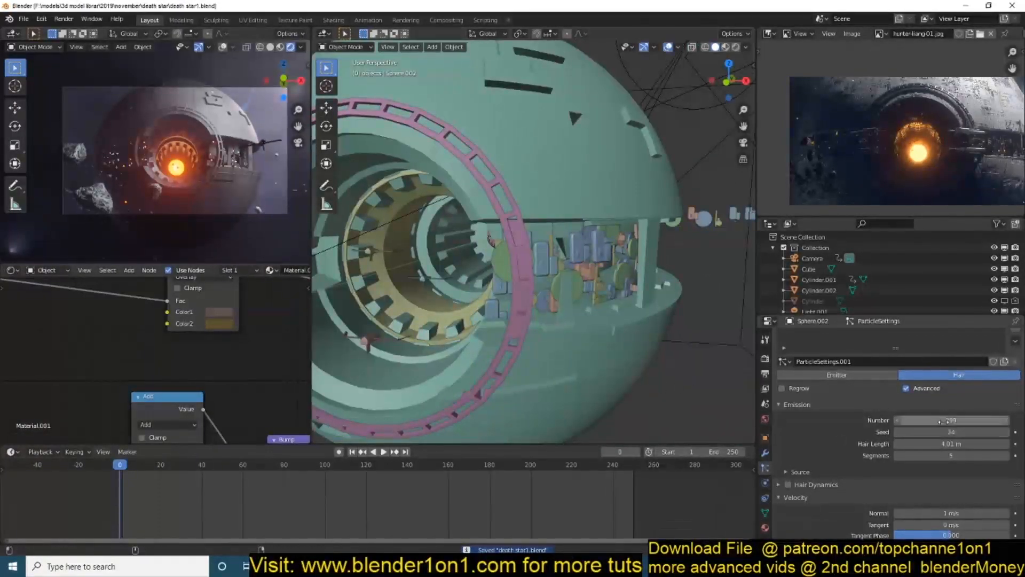
Step: Select Cube.013 and check the animation playback through the camera view
{"action": "scroll", "coordinate": [651, 402], "scroll_direction": "down", "scroll_amount": 5}
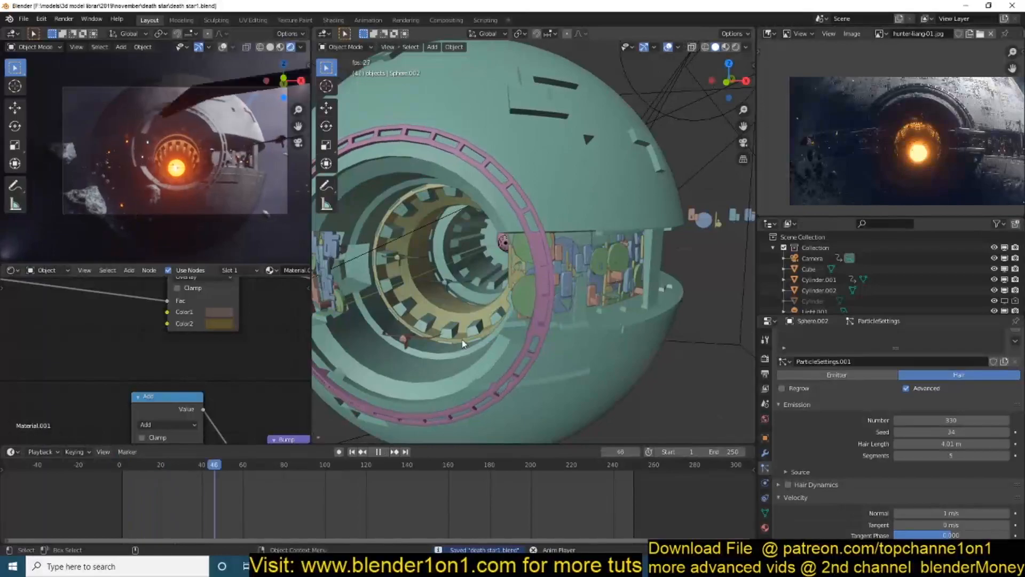
{"action": "left_click", "coordinate": [261, 144]}
{"action": "key", "text": "KP_0"}
{"action": "key", "text": "space"}
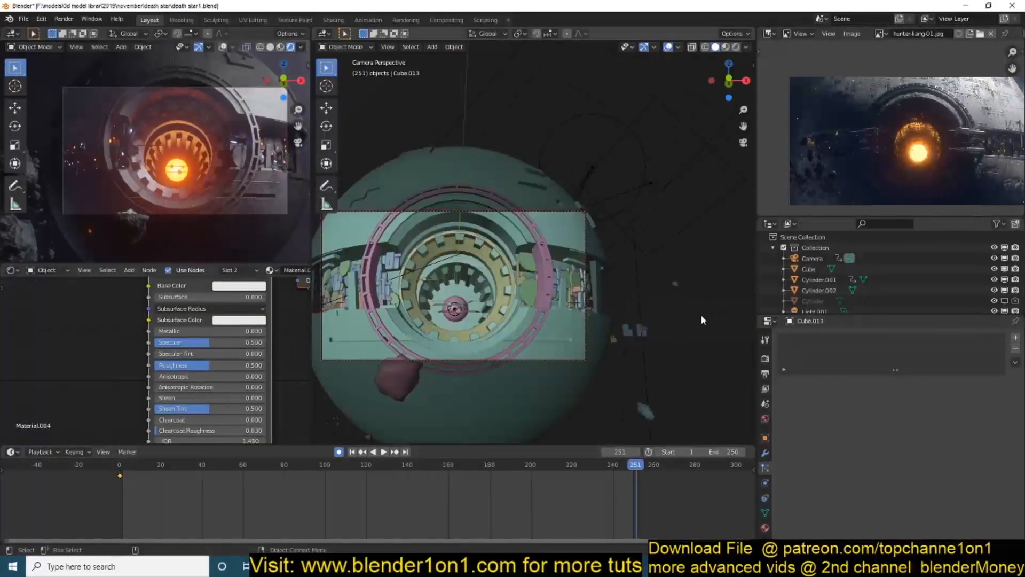